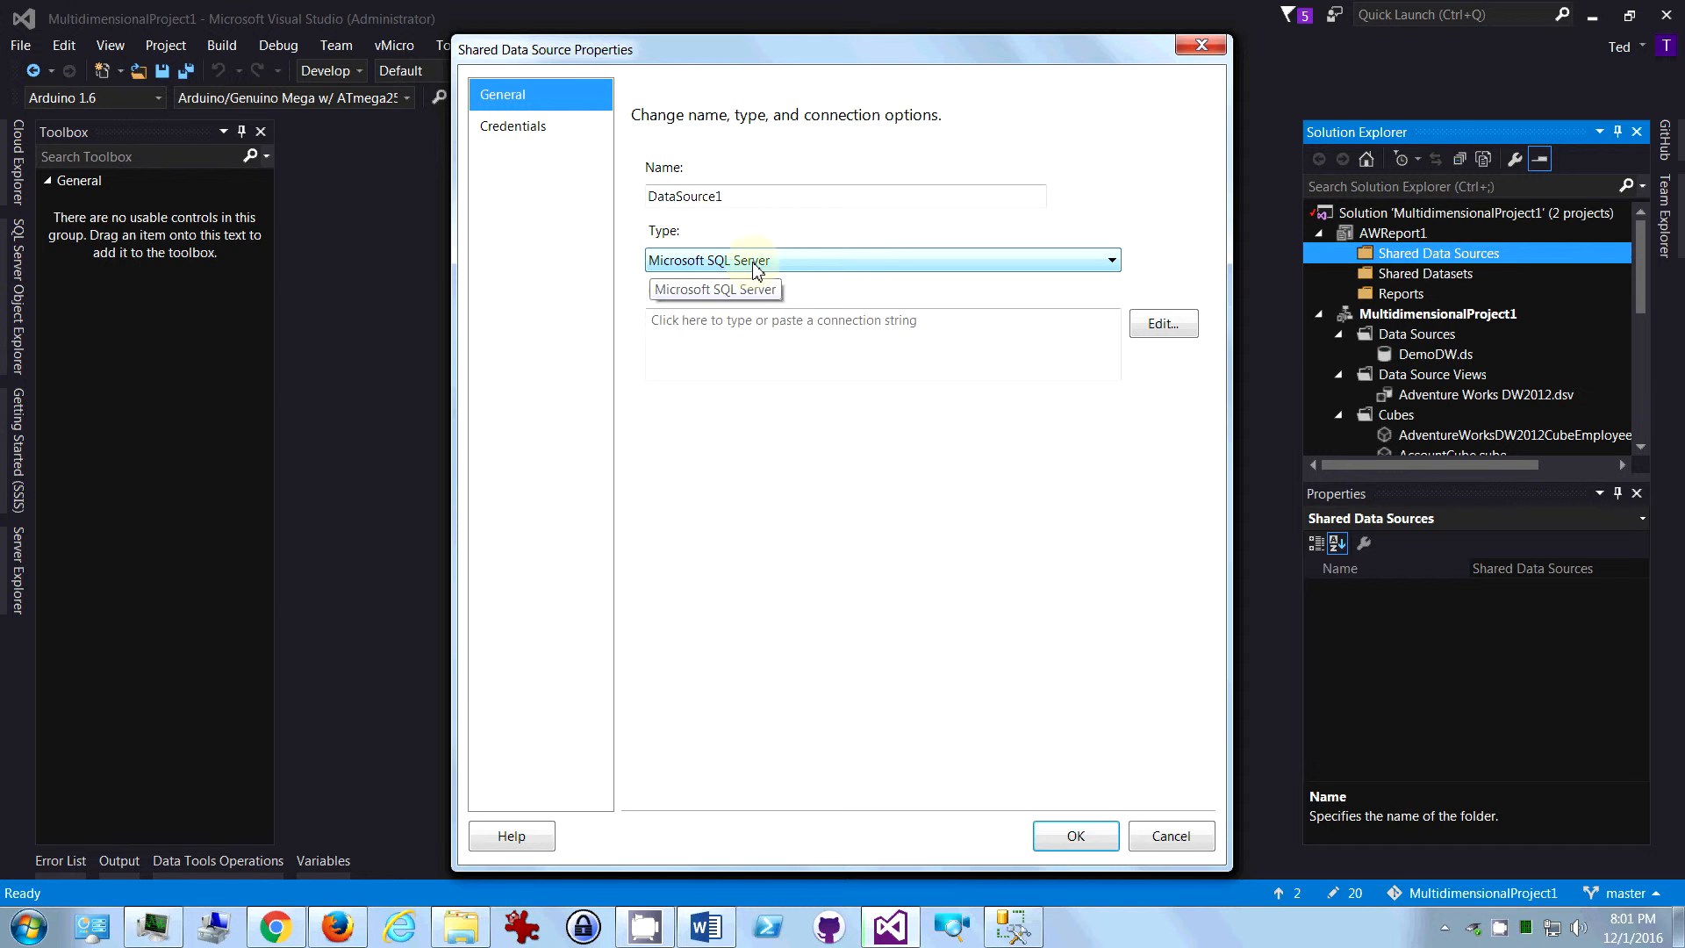
# - Set the shared data source's SQL Server connection to server CAVEPC\SQLTED1 and database UMovies
pyautogui.click(864, 267)
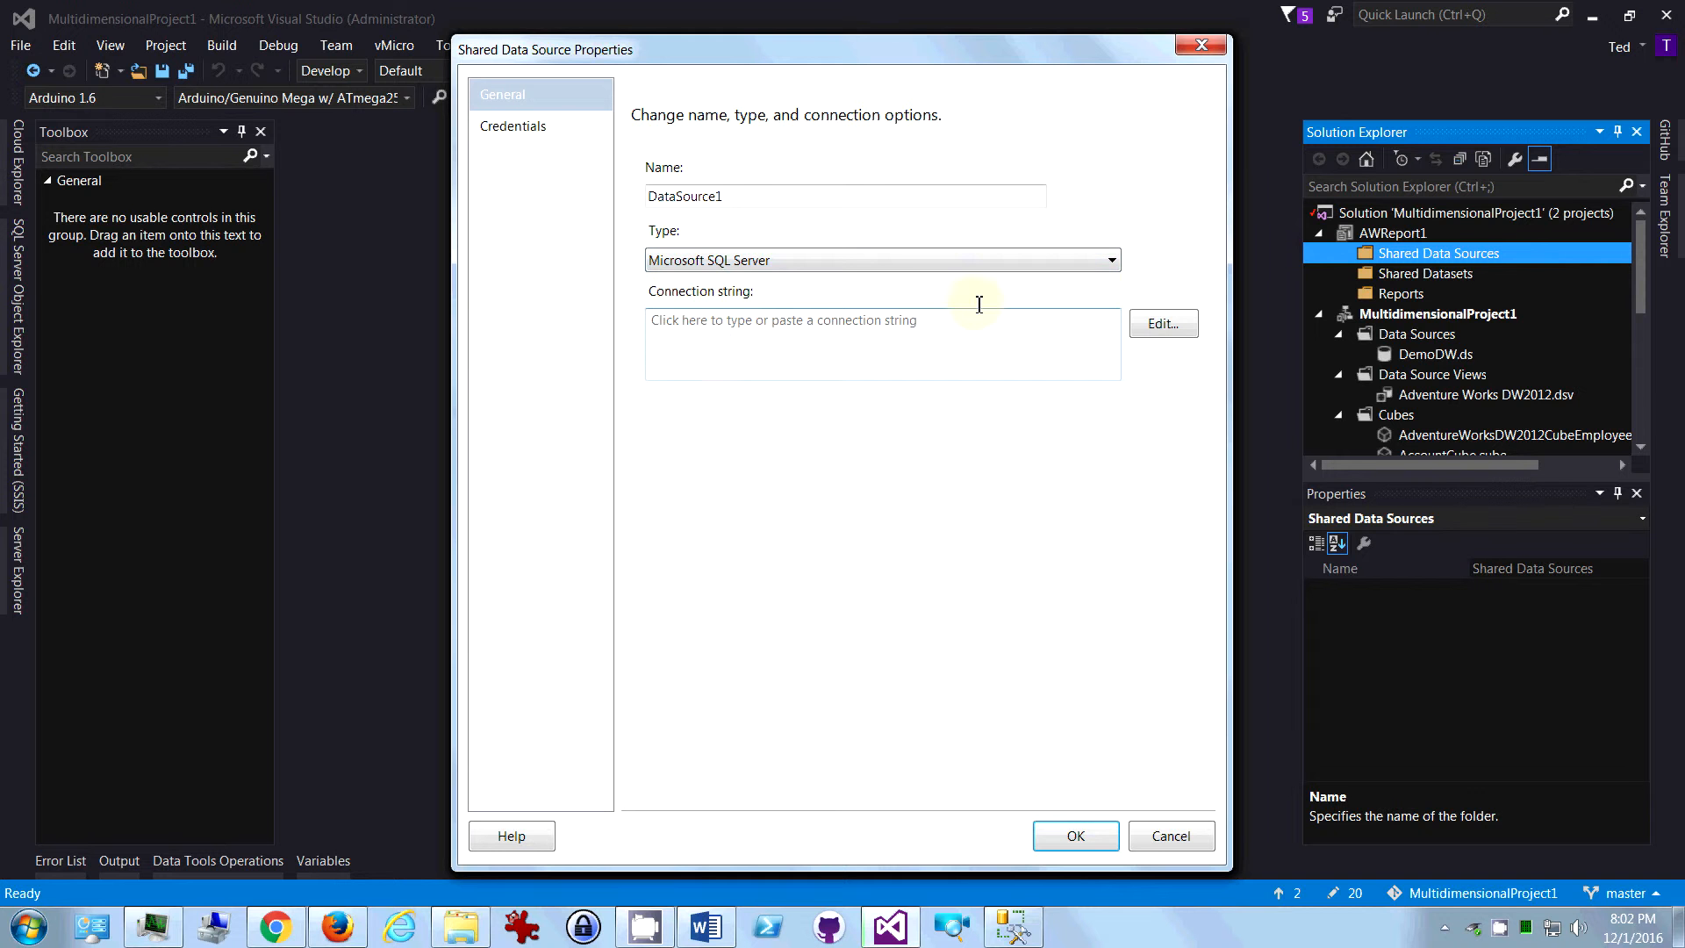
pyautogui.click(1167, 331)
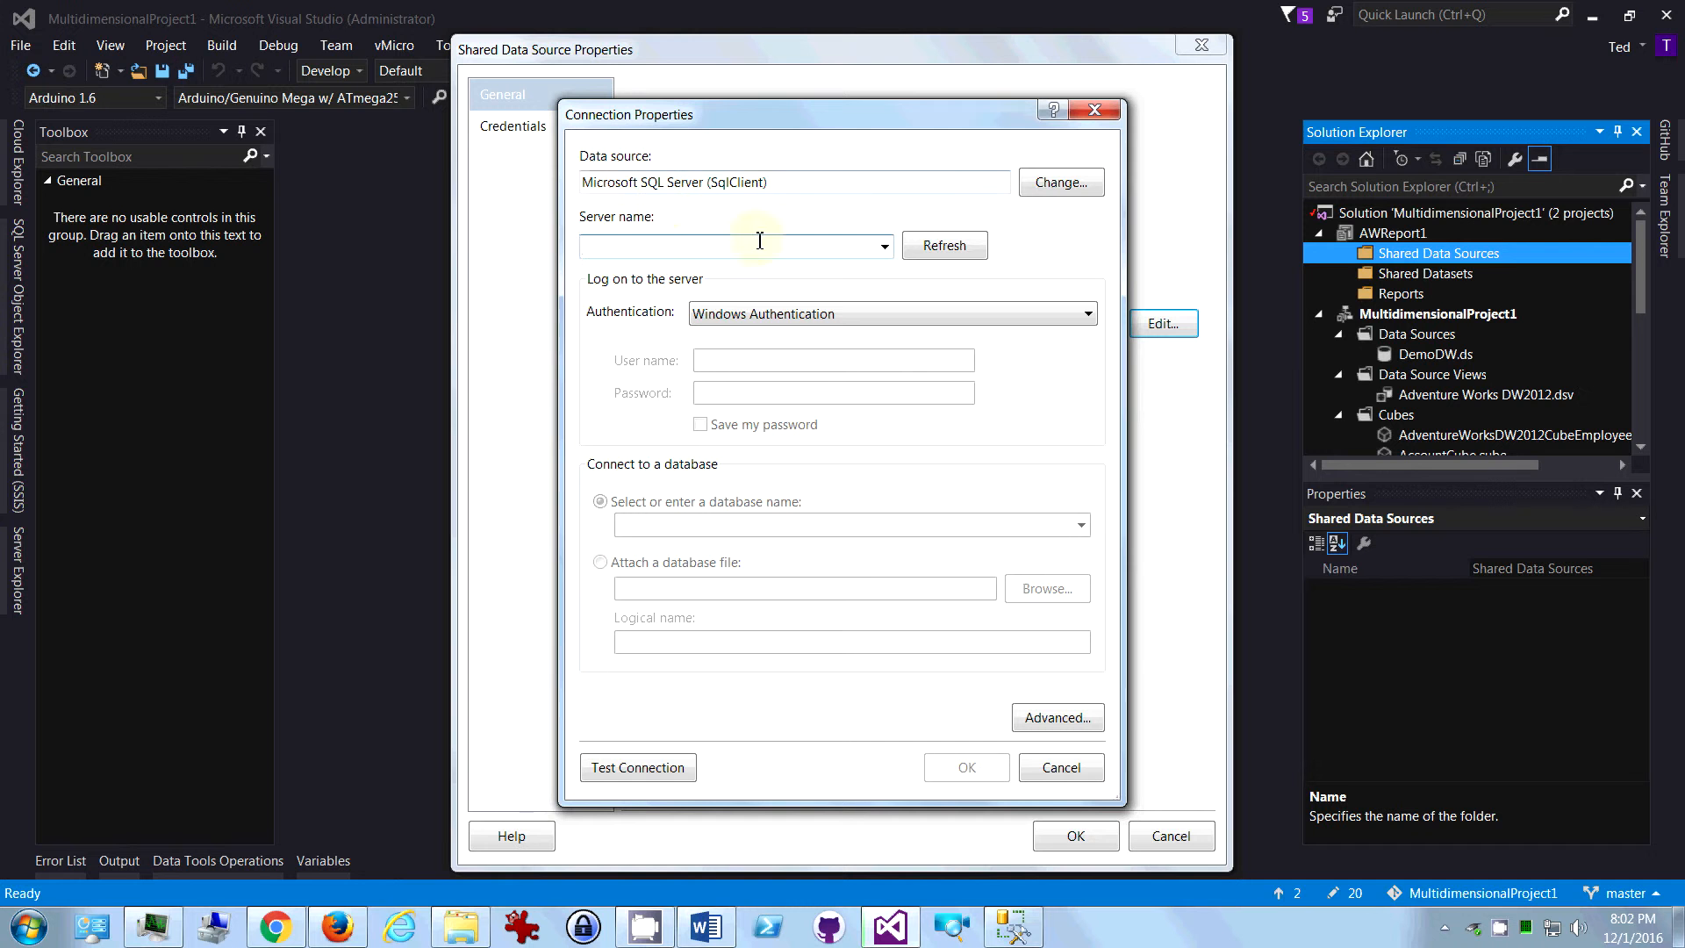
pyautogui.click(884, 248)
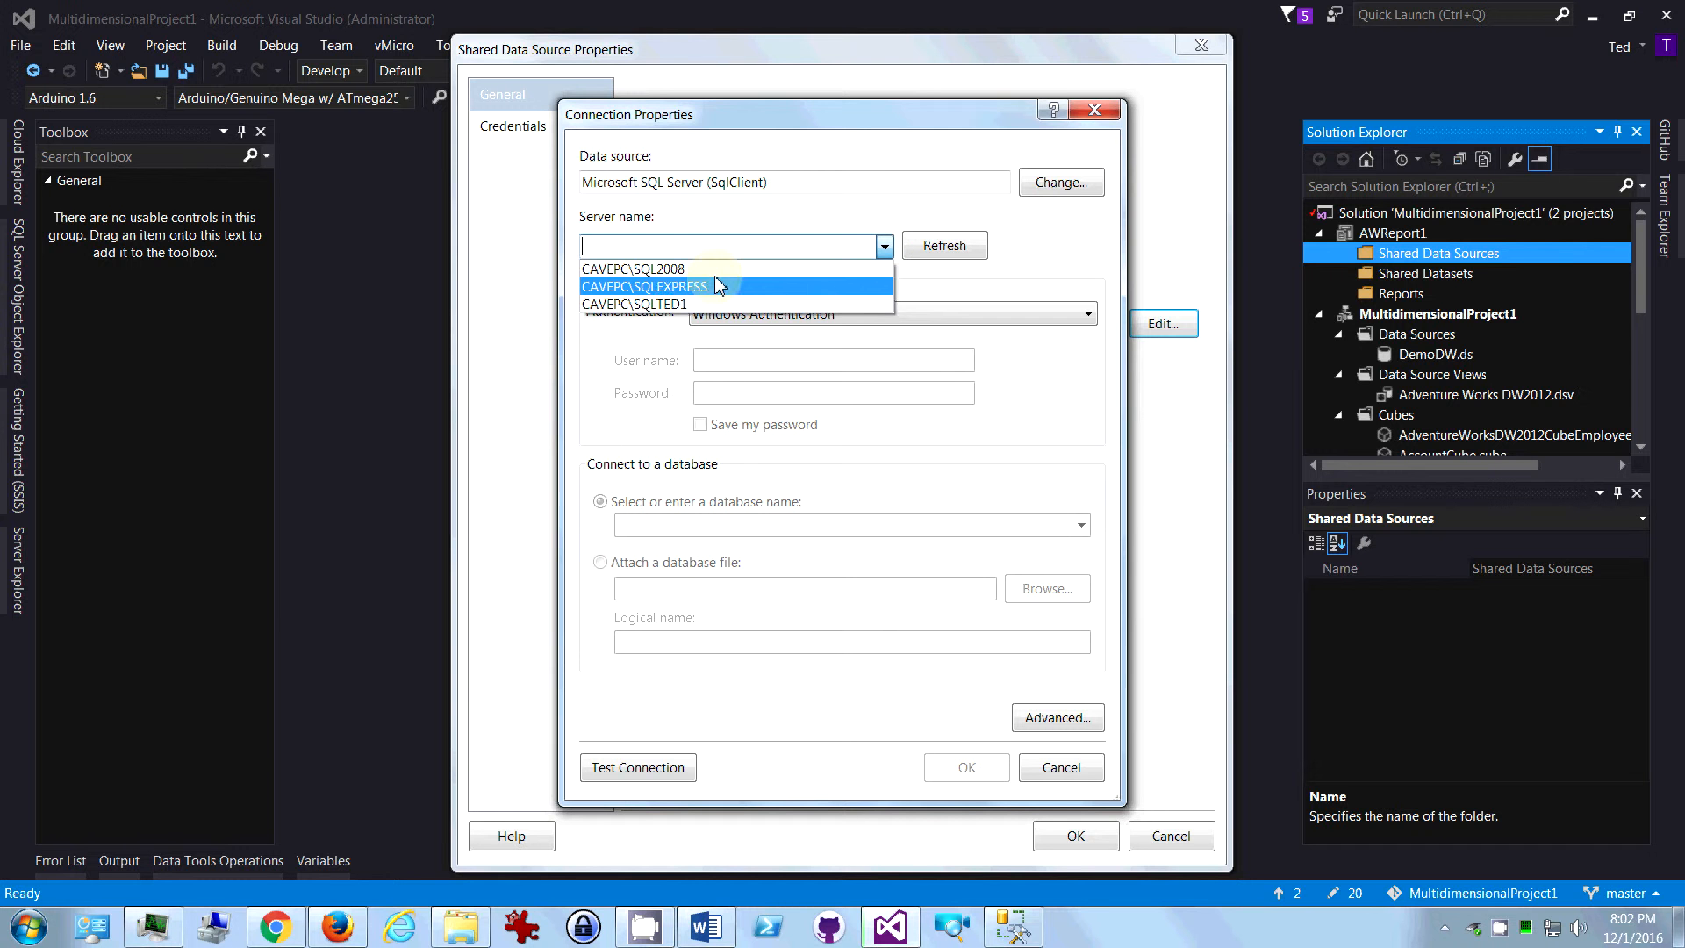
pyautogui.click(679, 305)
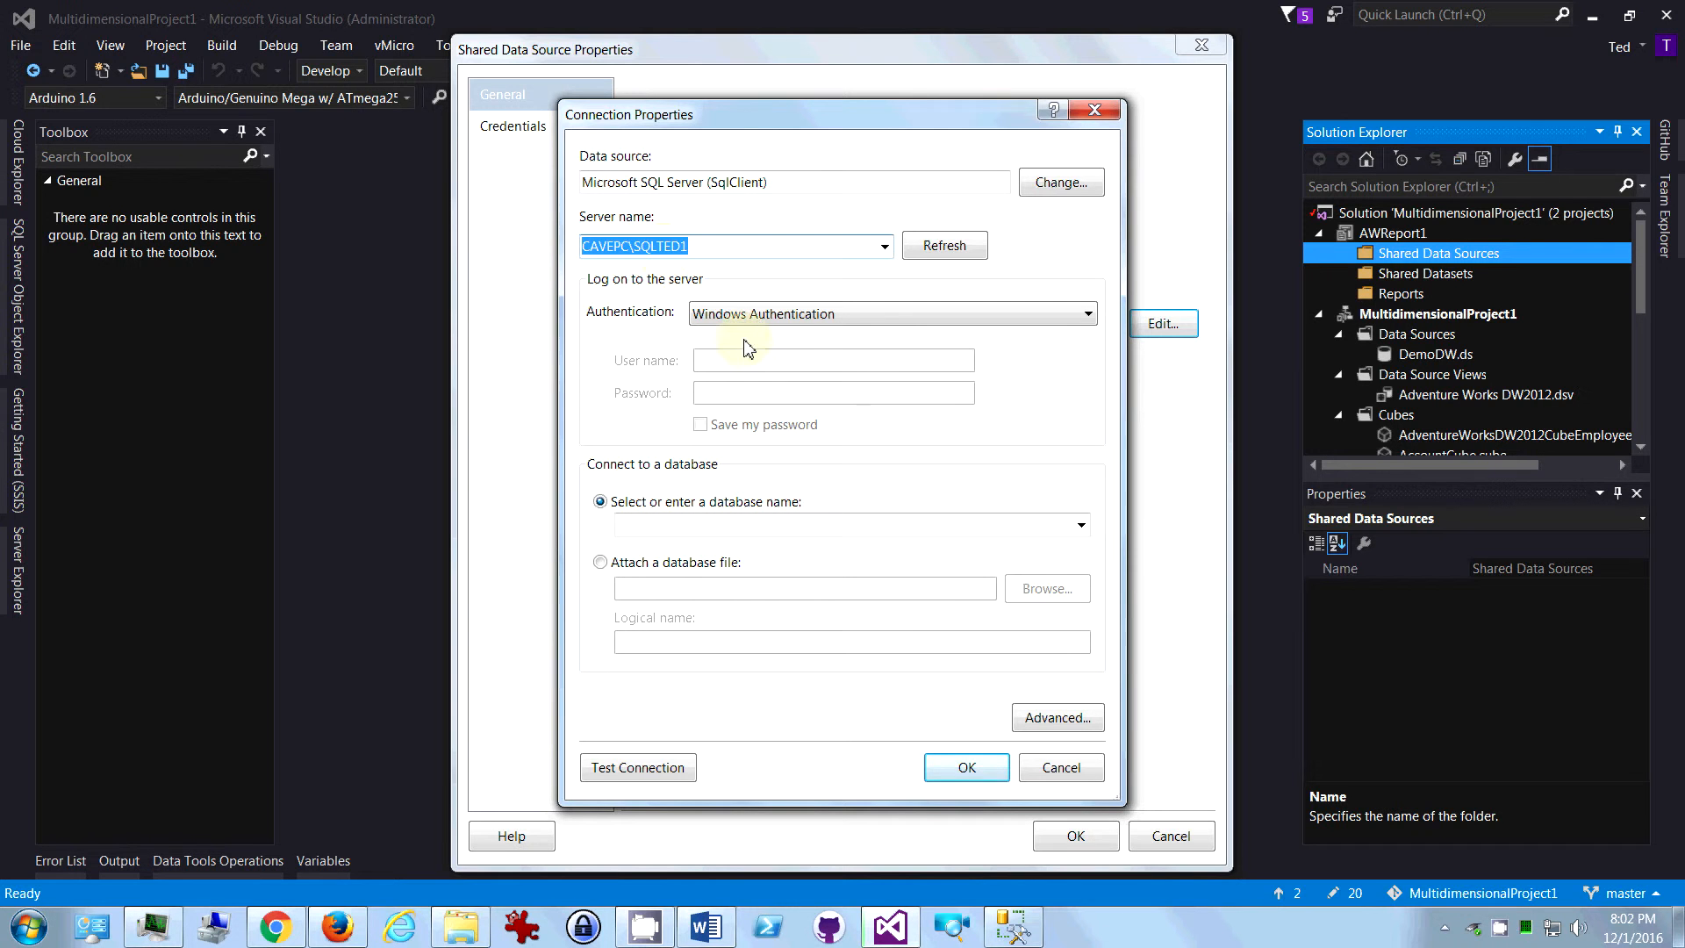
pyautogui.click(1082, 526)
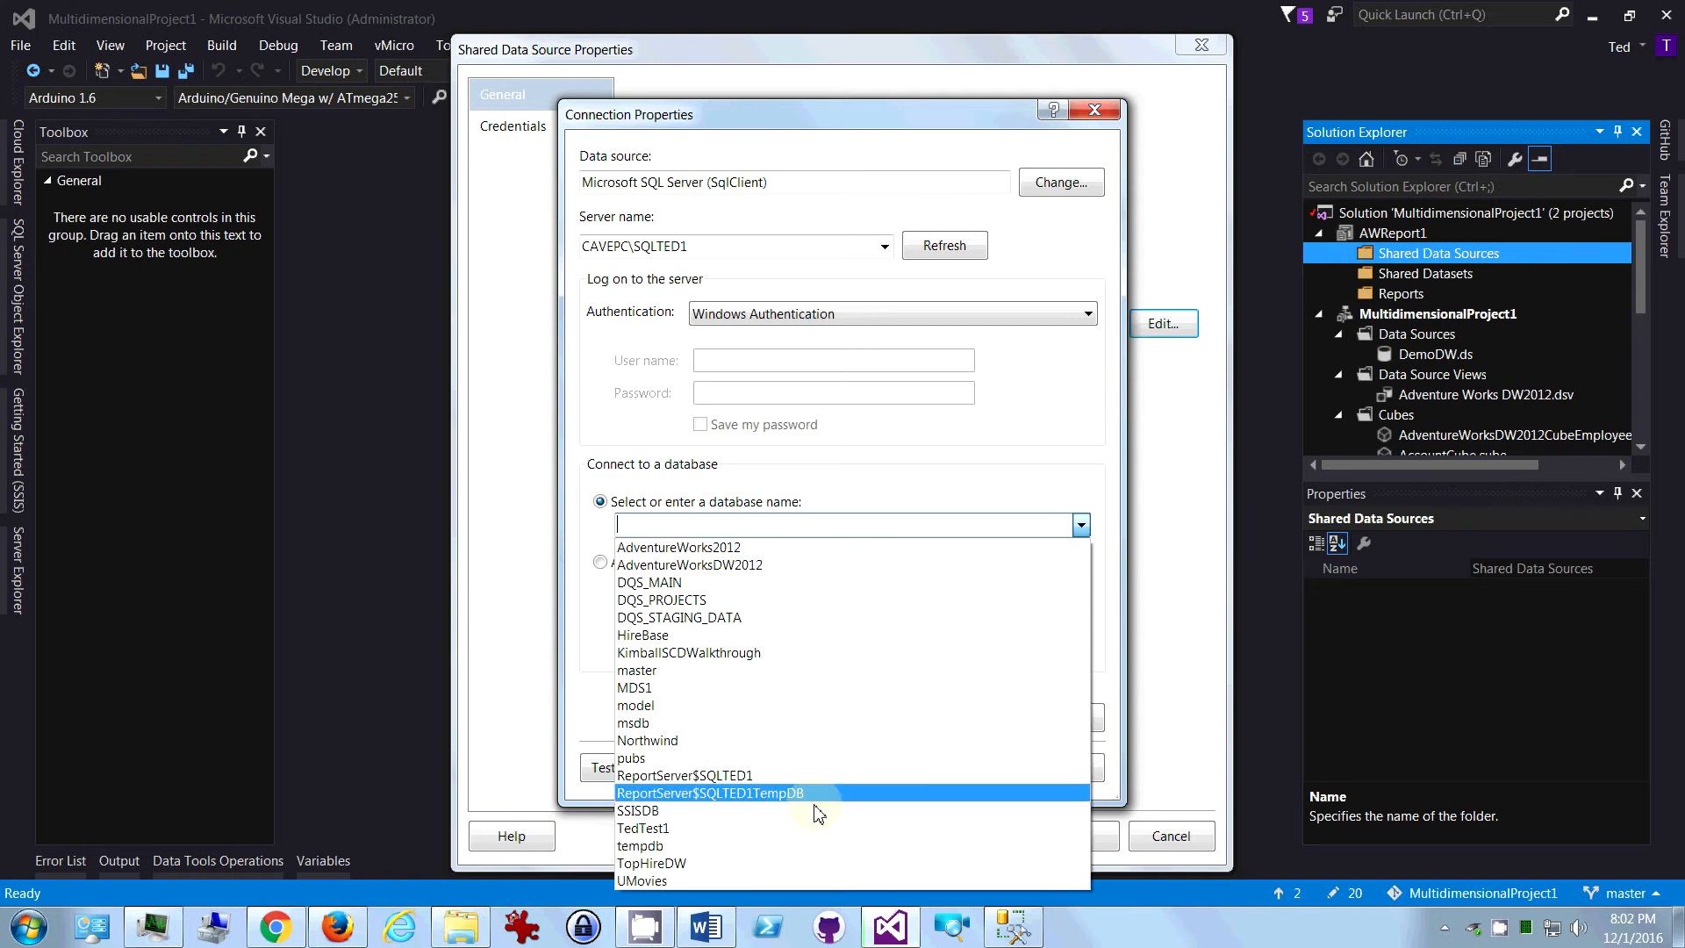
pyautogui.click(665, 880)
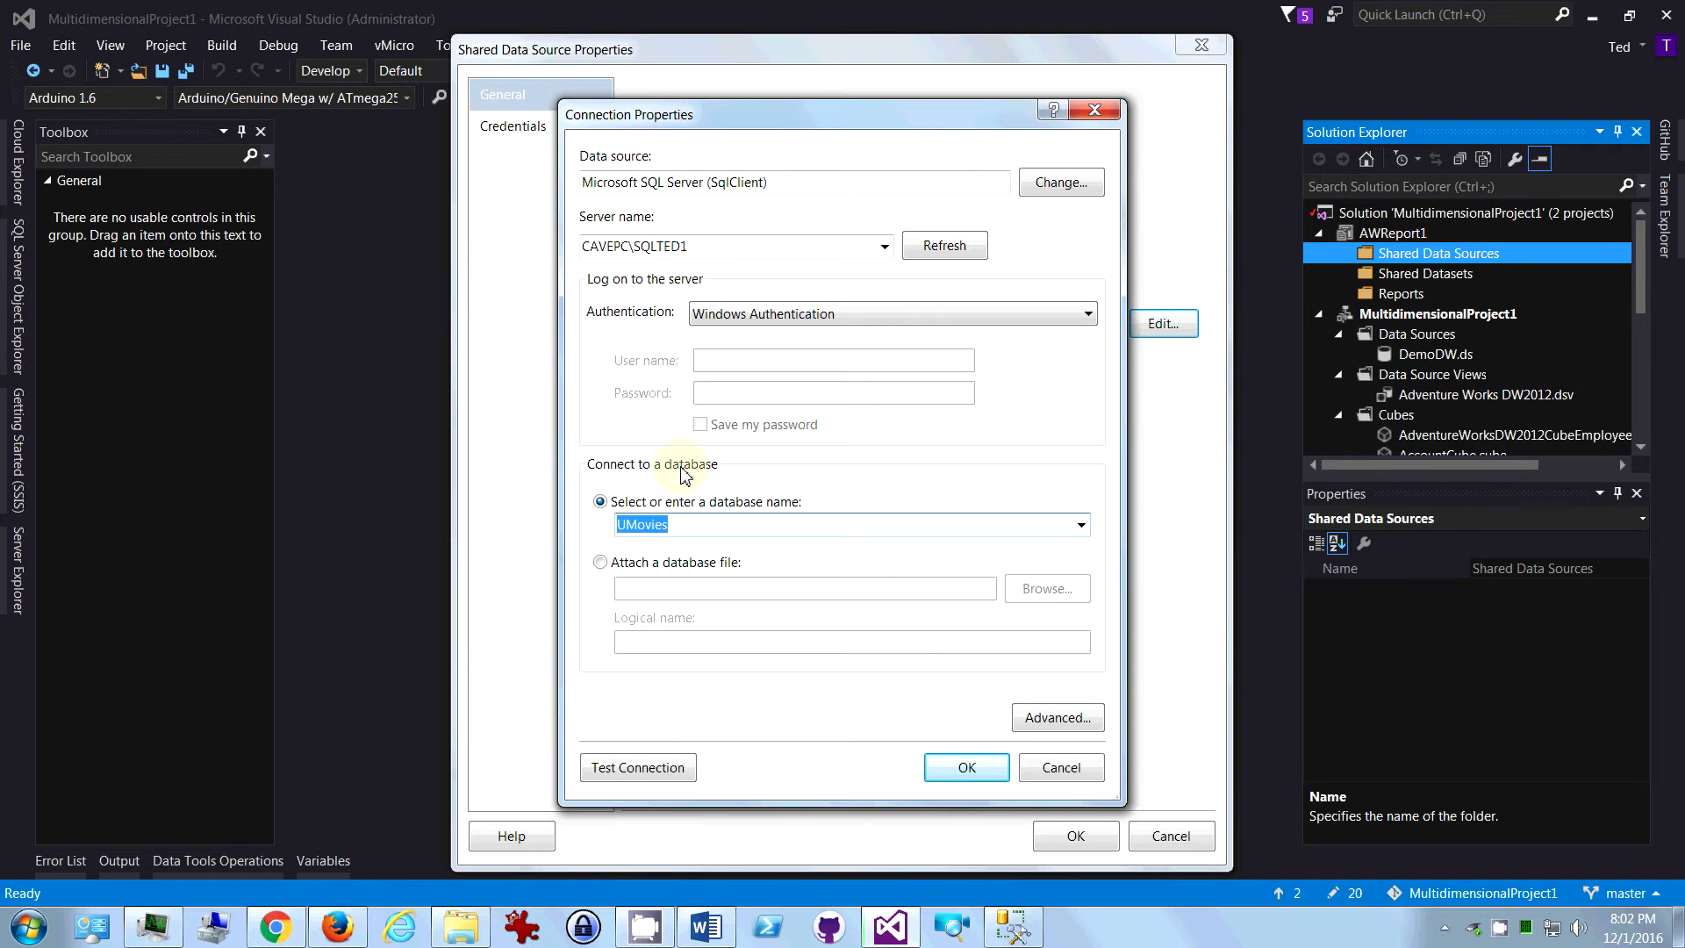
# - Test the UMovies connection and save the shared data source with Windows Authentication (integrated security)
pyautogui.click(692, 765)
pyautogui.click(928, 546)
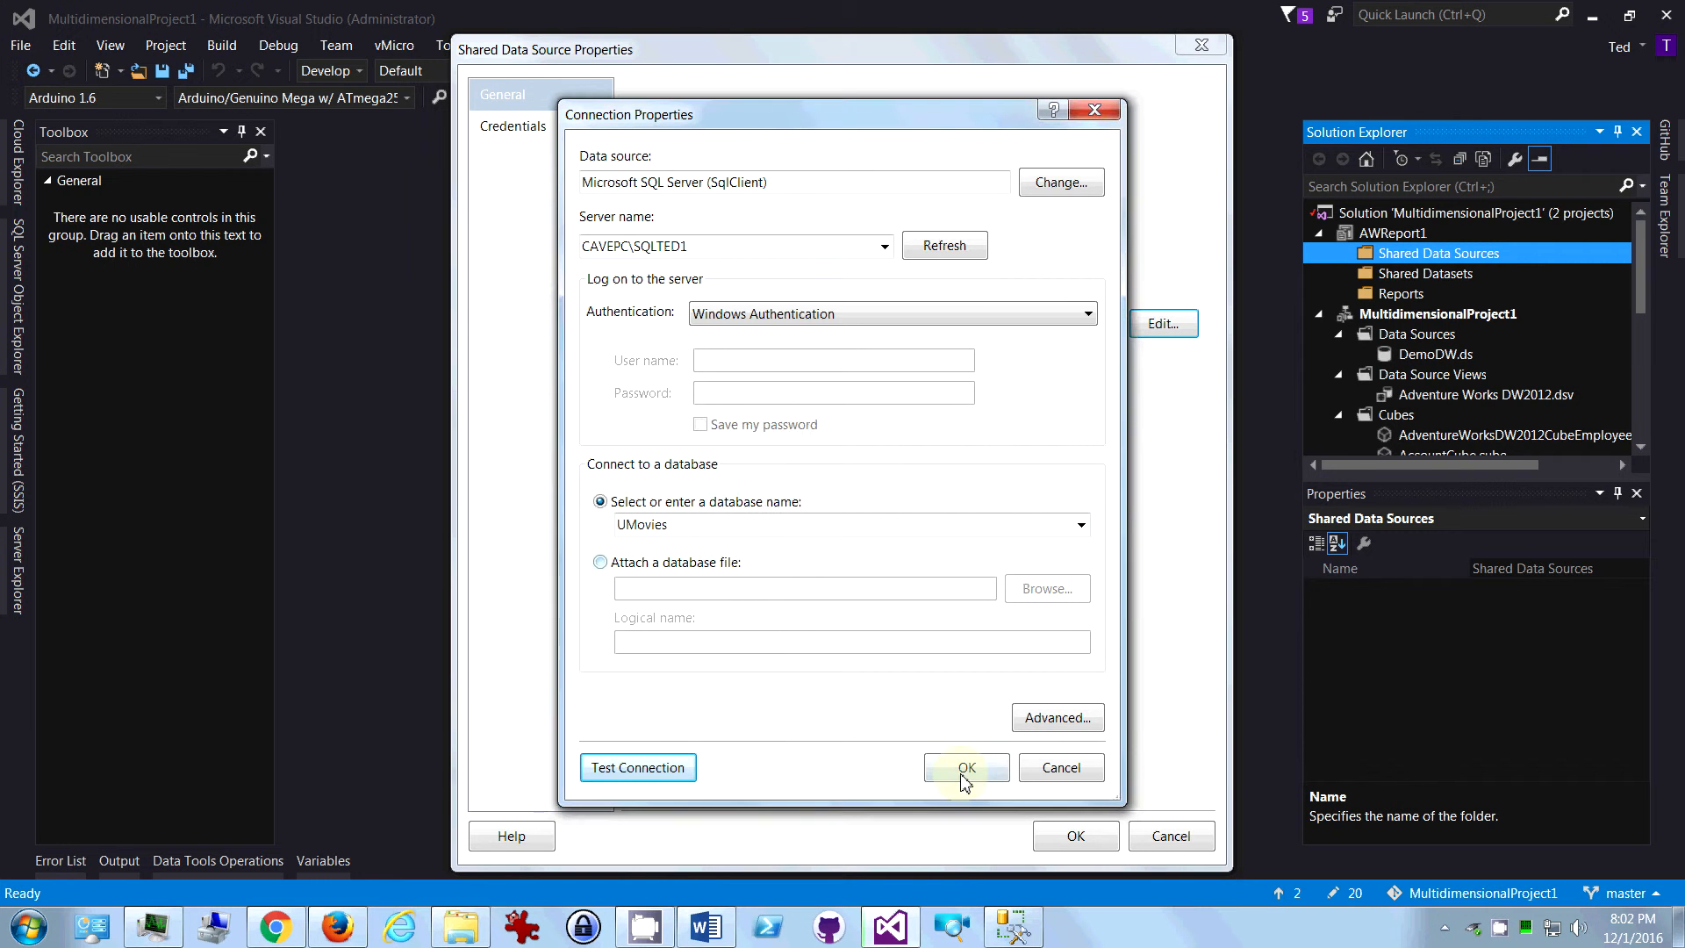
pyautogui.click(965, 772)
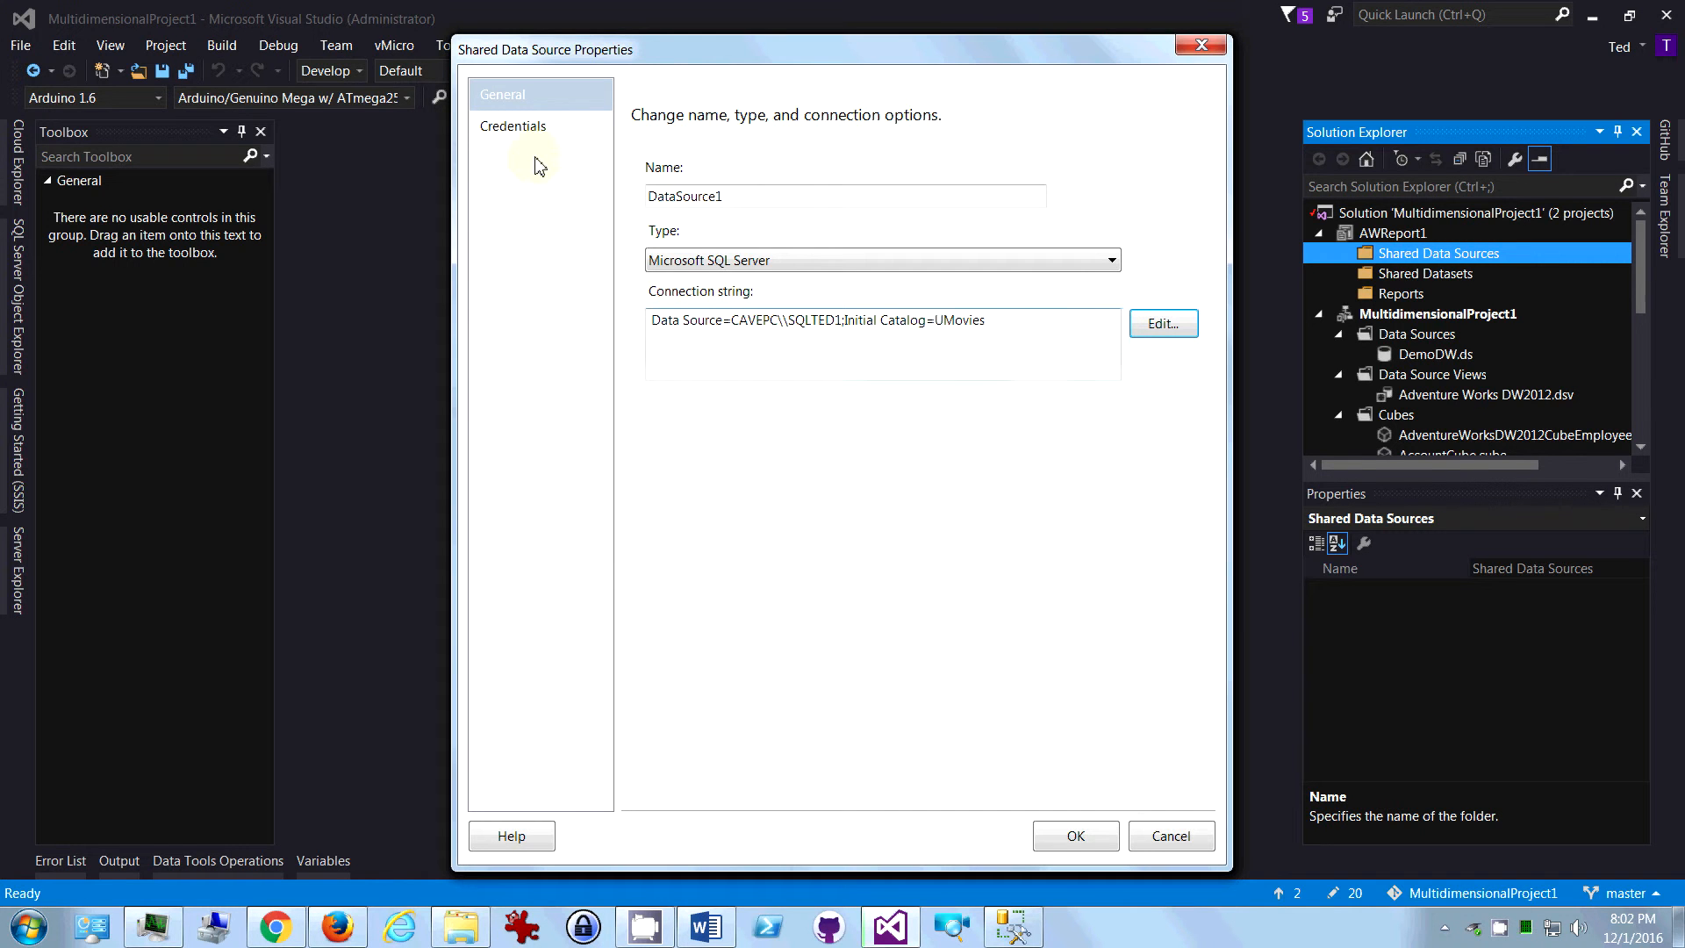
pyautogui.click(527, 128)
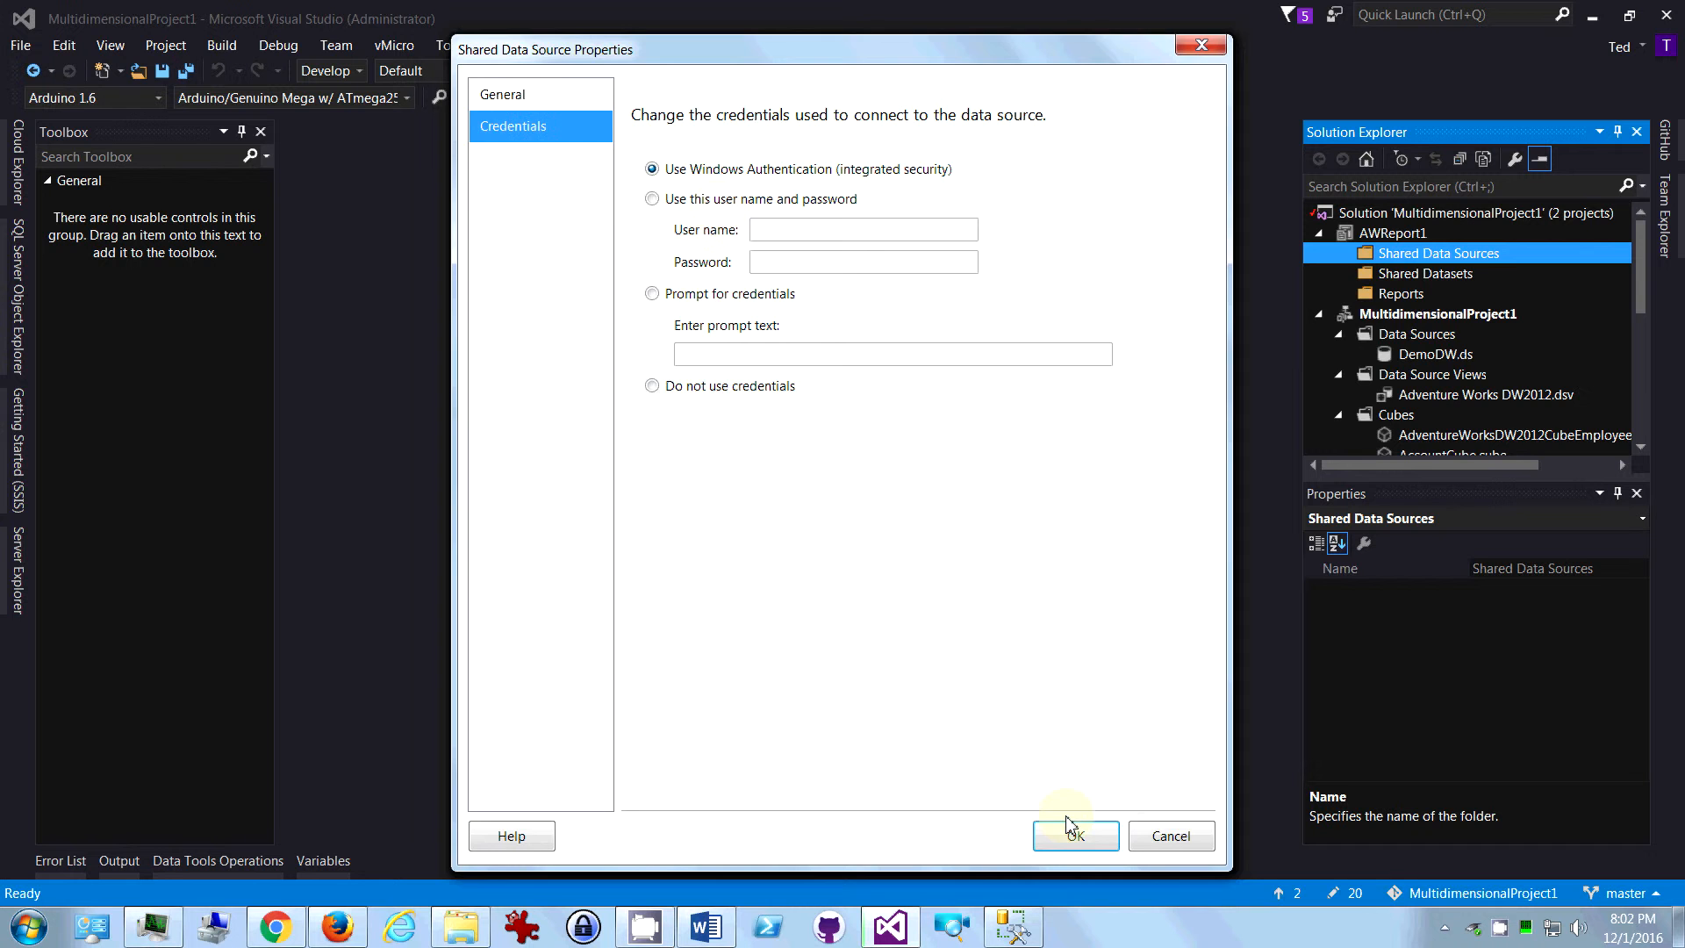
pyautogui.click(1075, 835)
# - Add a new shared dataset based on DataSource1 to the AWReport1 project and open the Query Designer for its query
pyautogui.click(1422, 297)
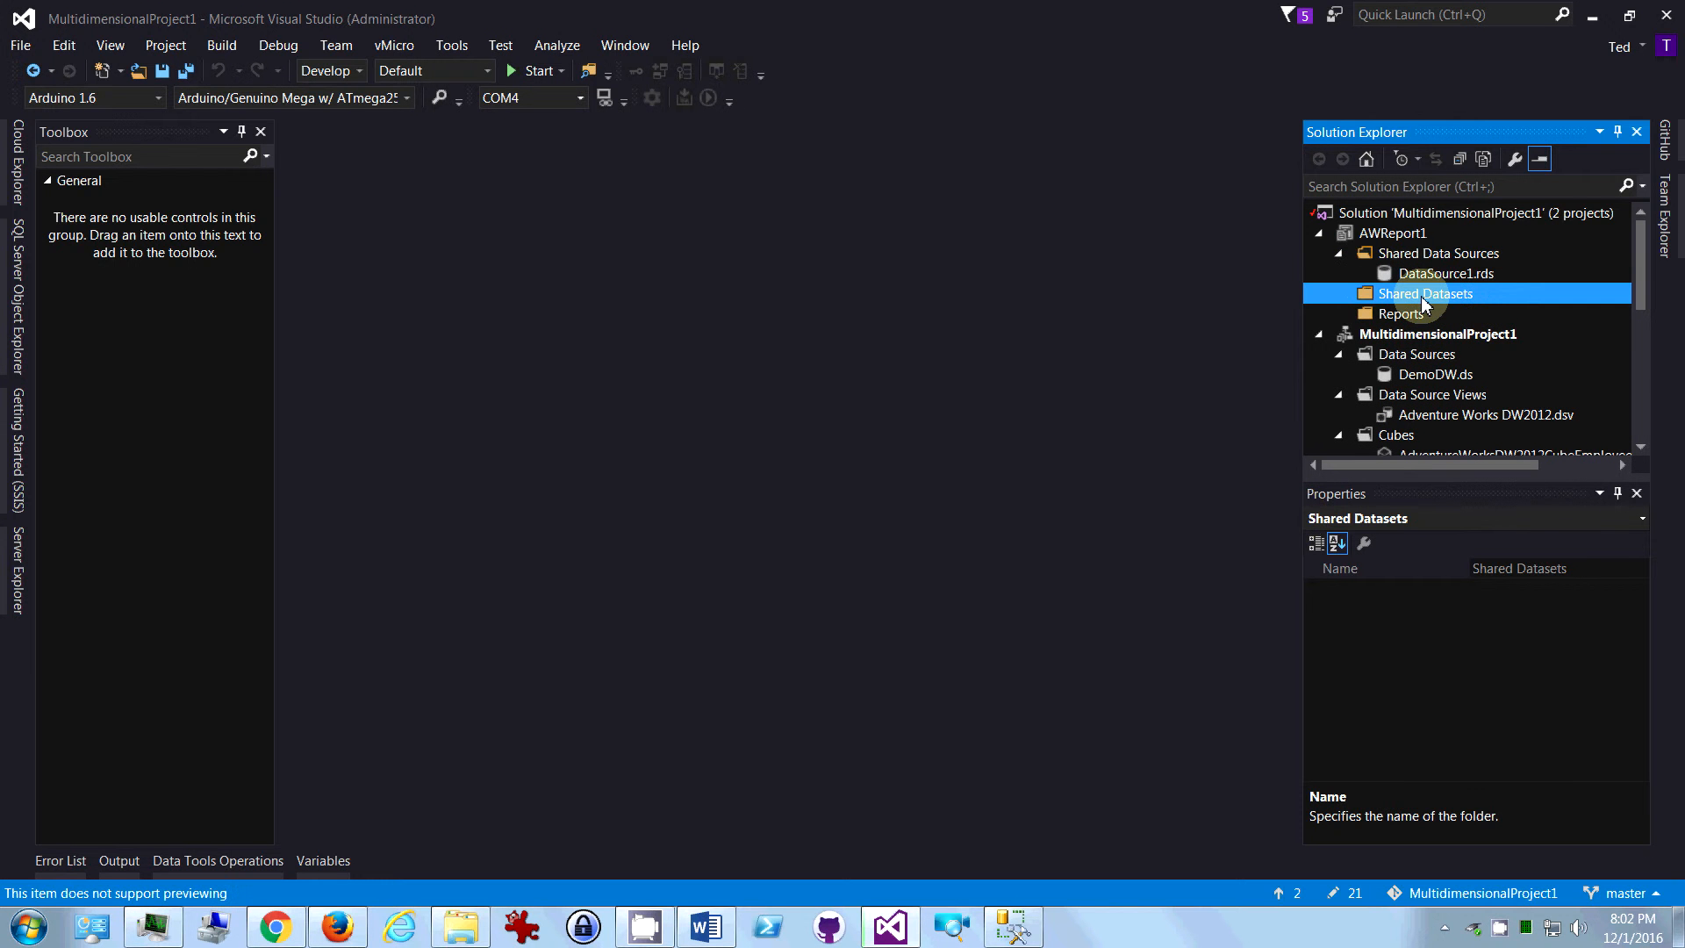
pyautogui.rightClick(1423, 303)
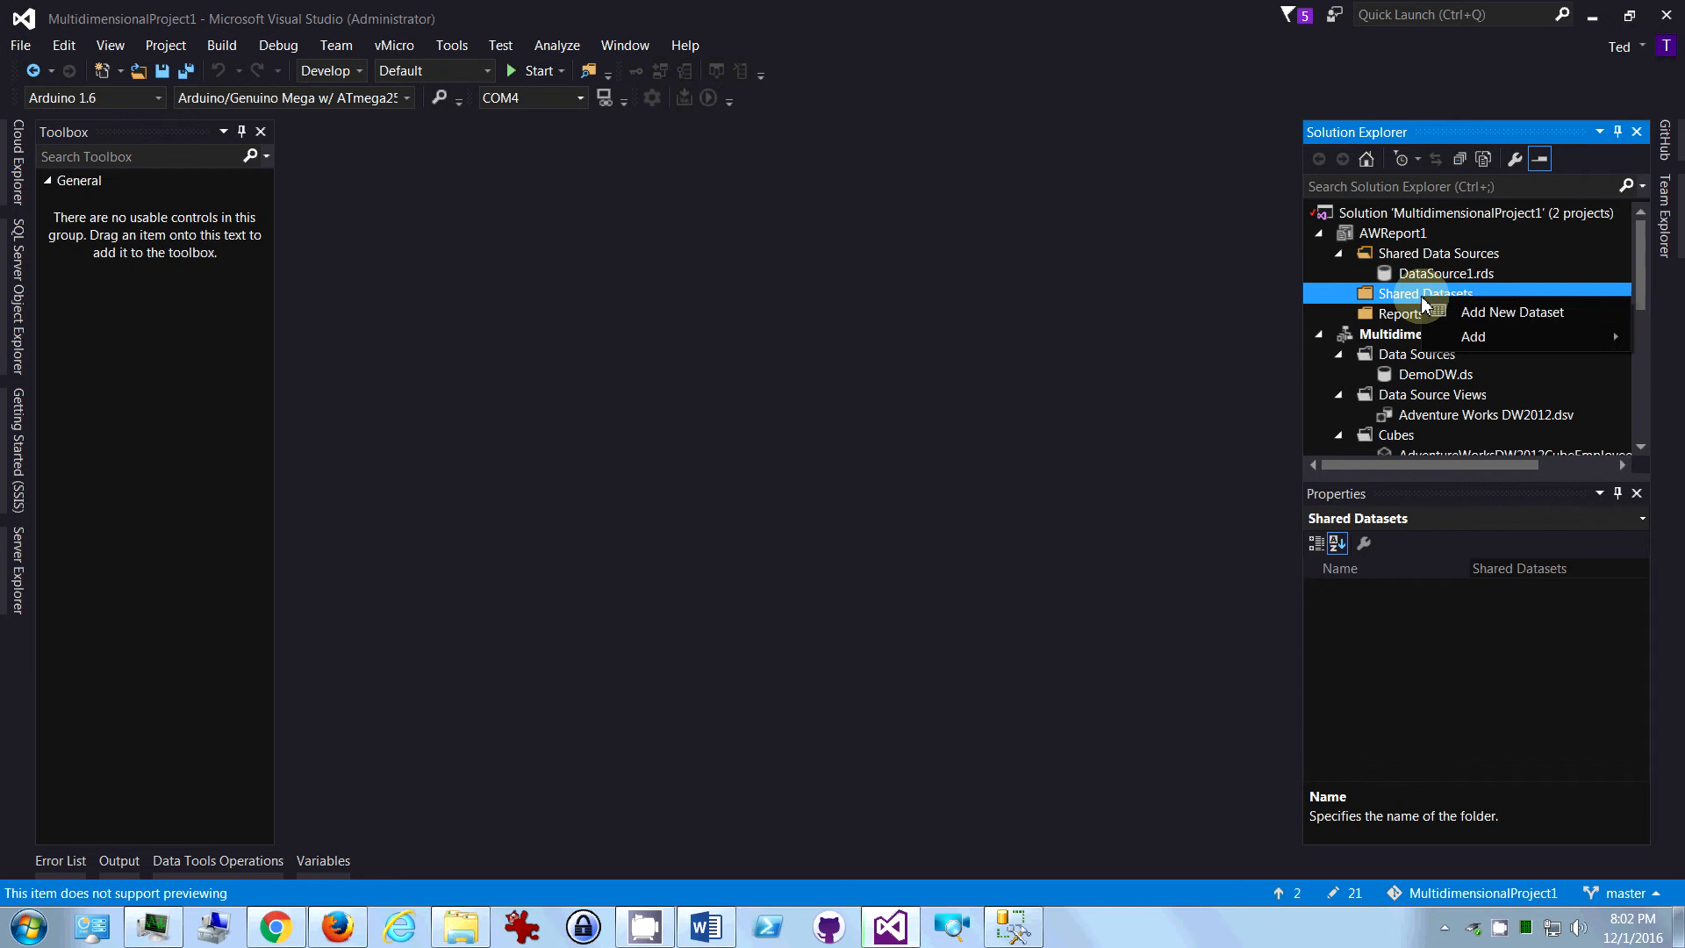
pyautogui.click(1491, 312)
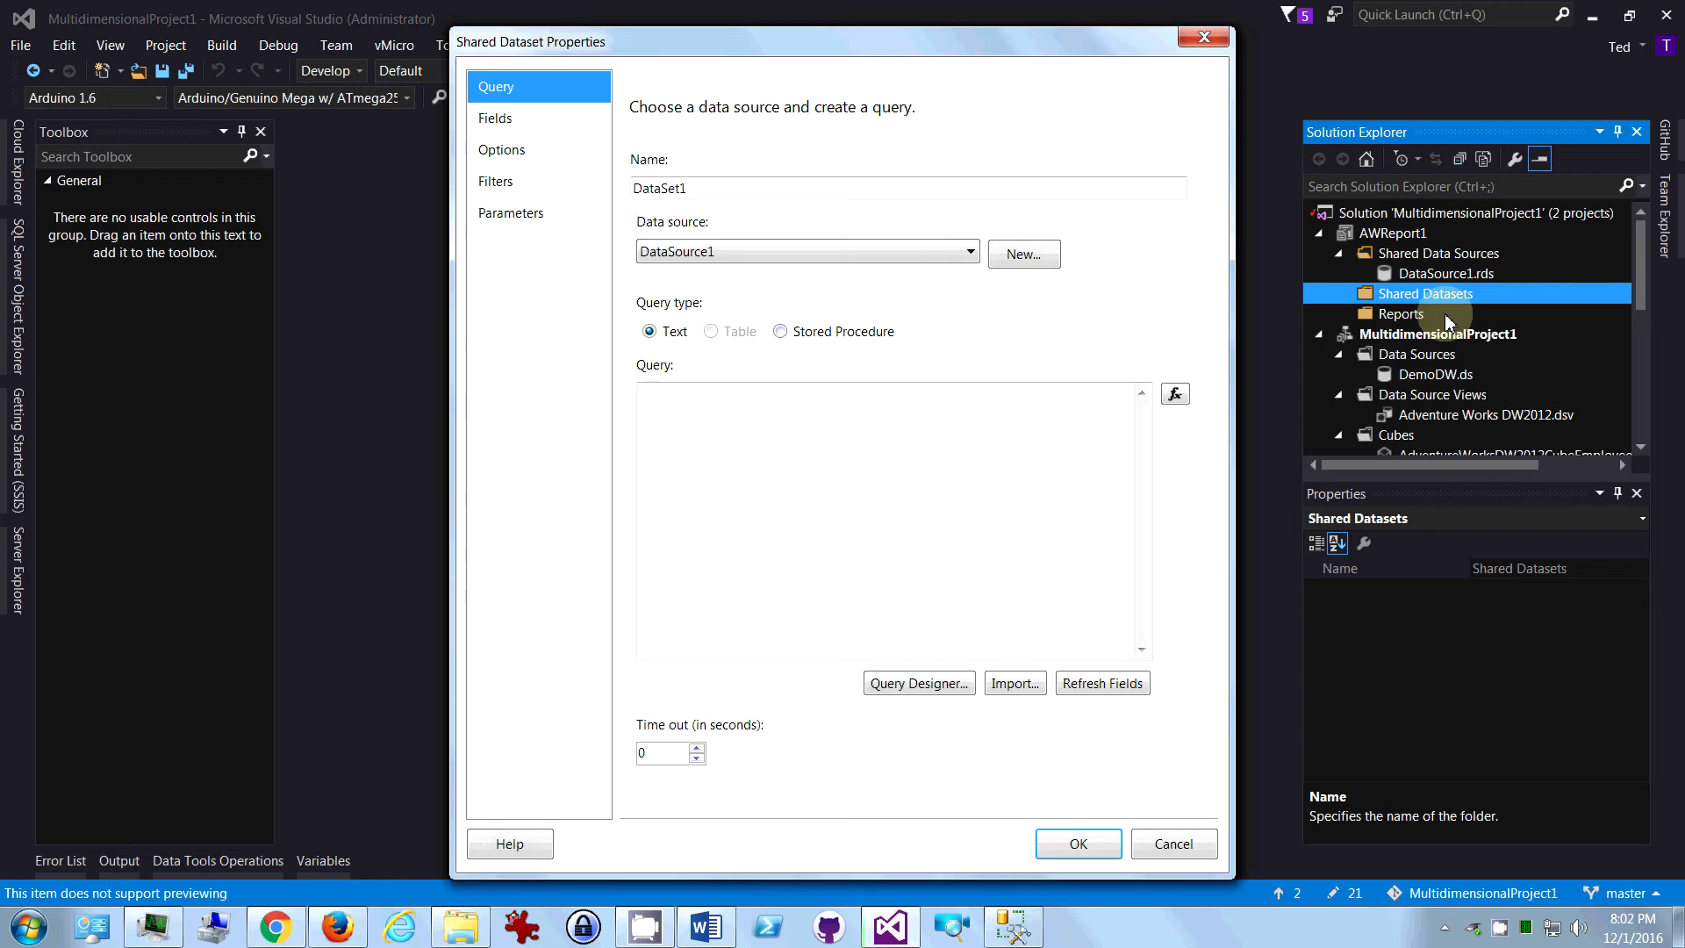
pyautogui.click(748, 555)
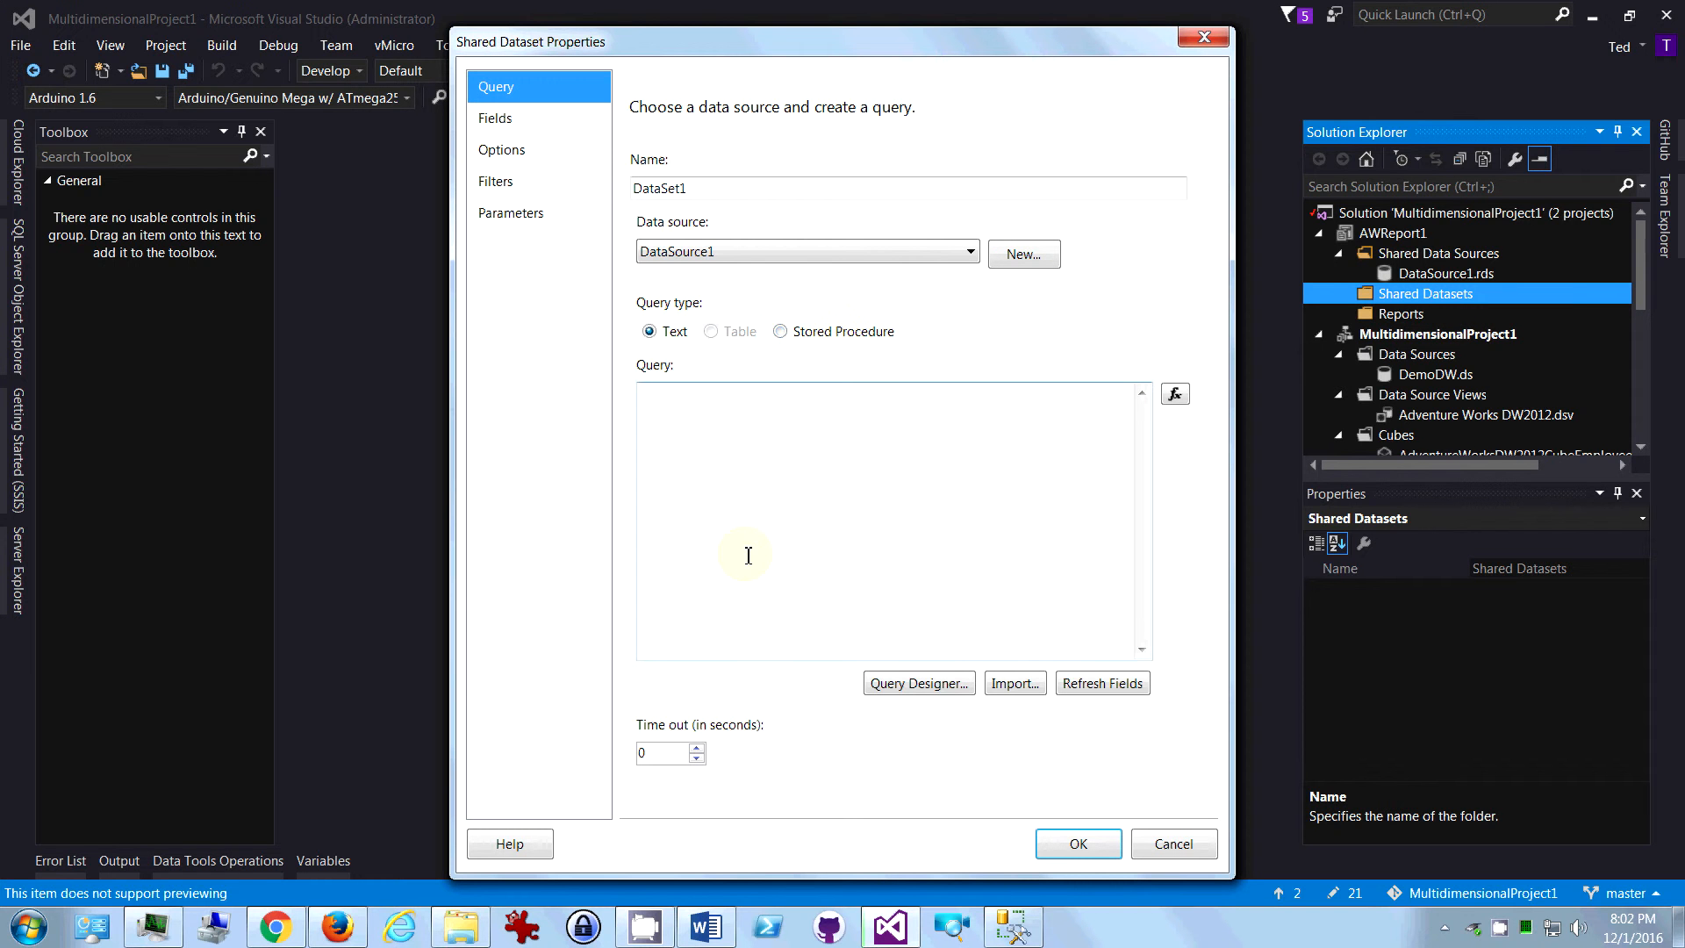
pyautogui.click(749, 558)
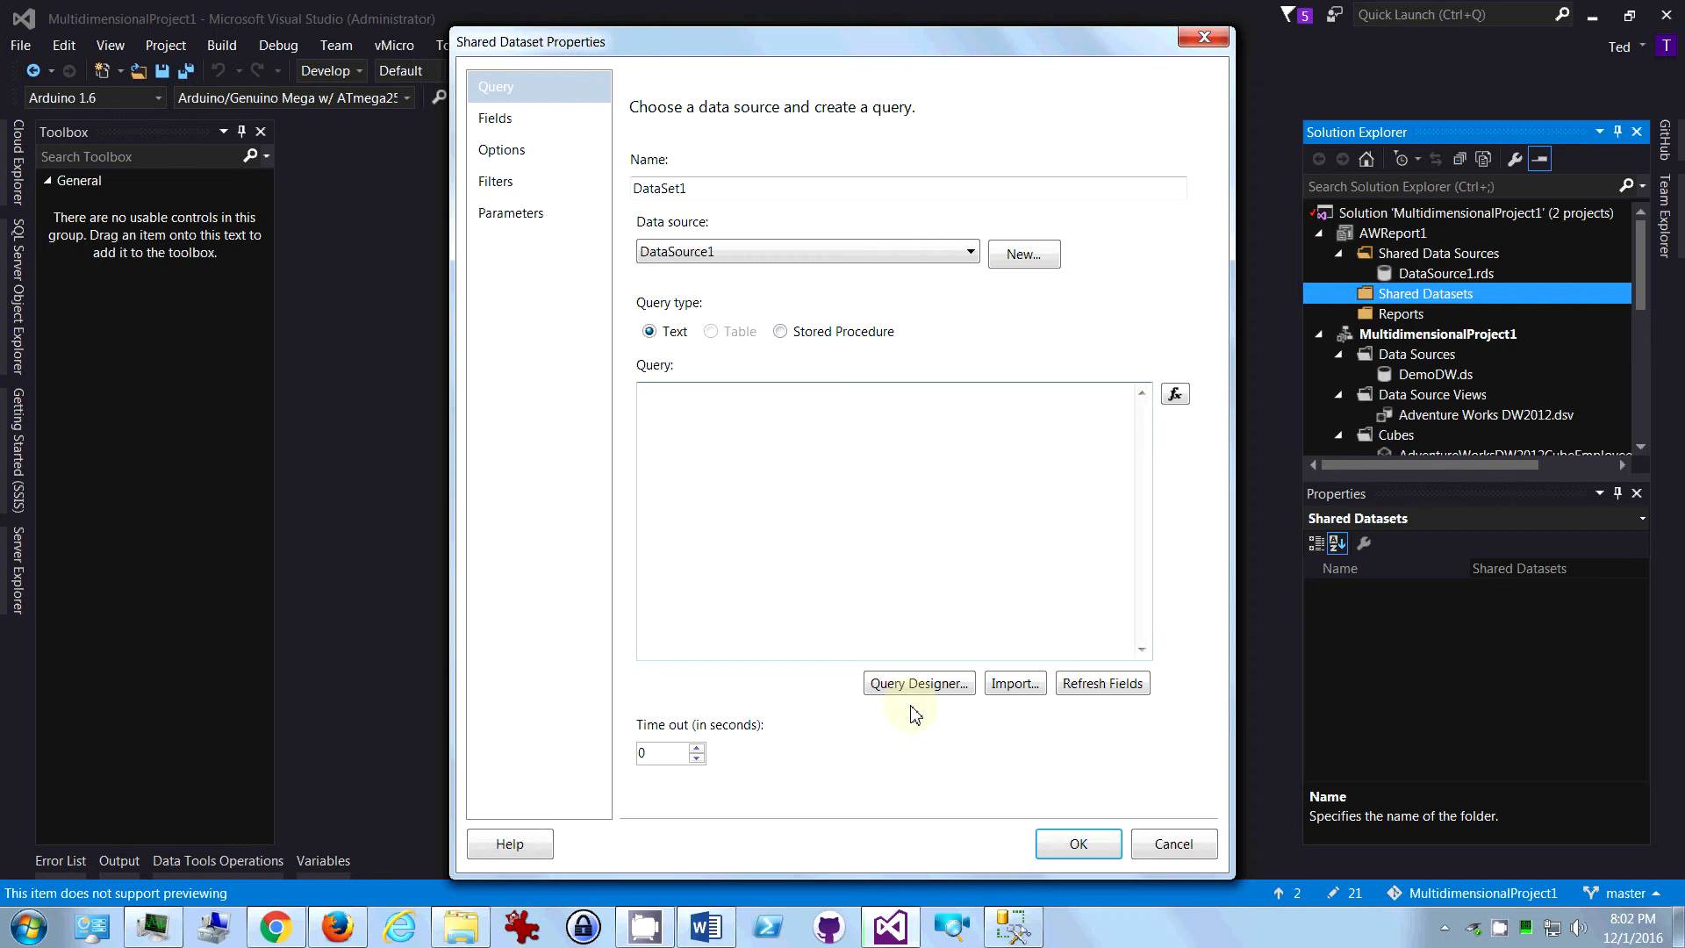
pyautogui.click(928, 684)
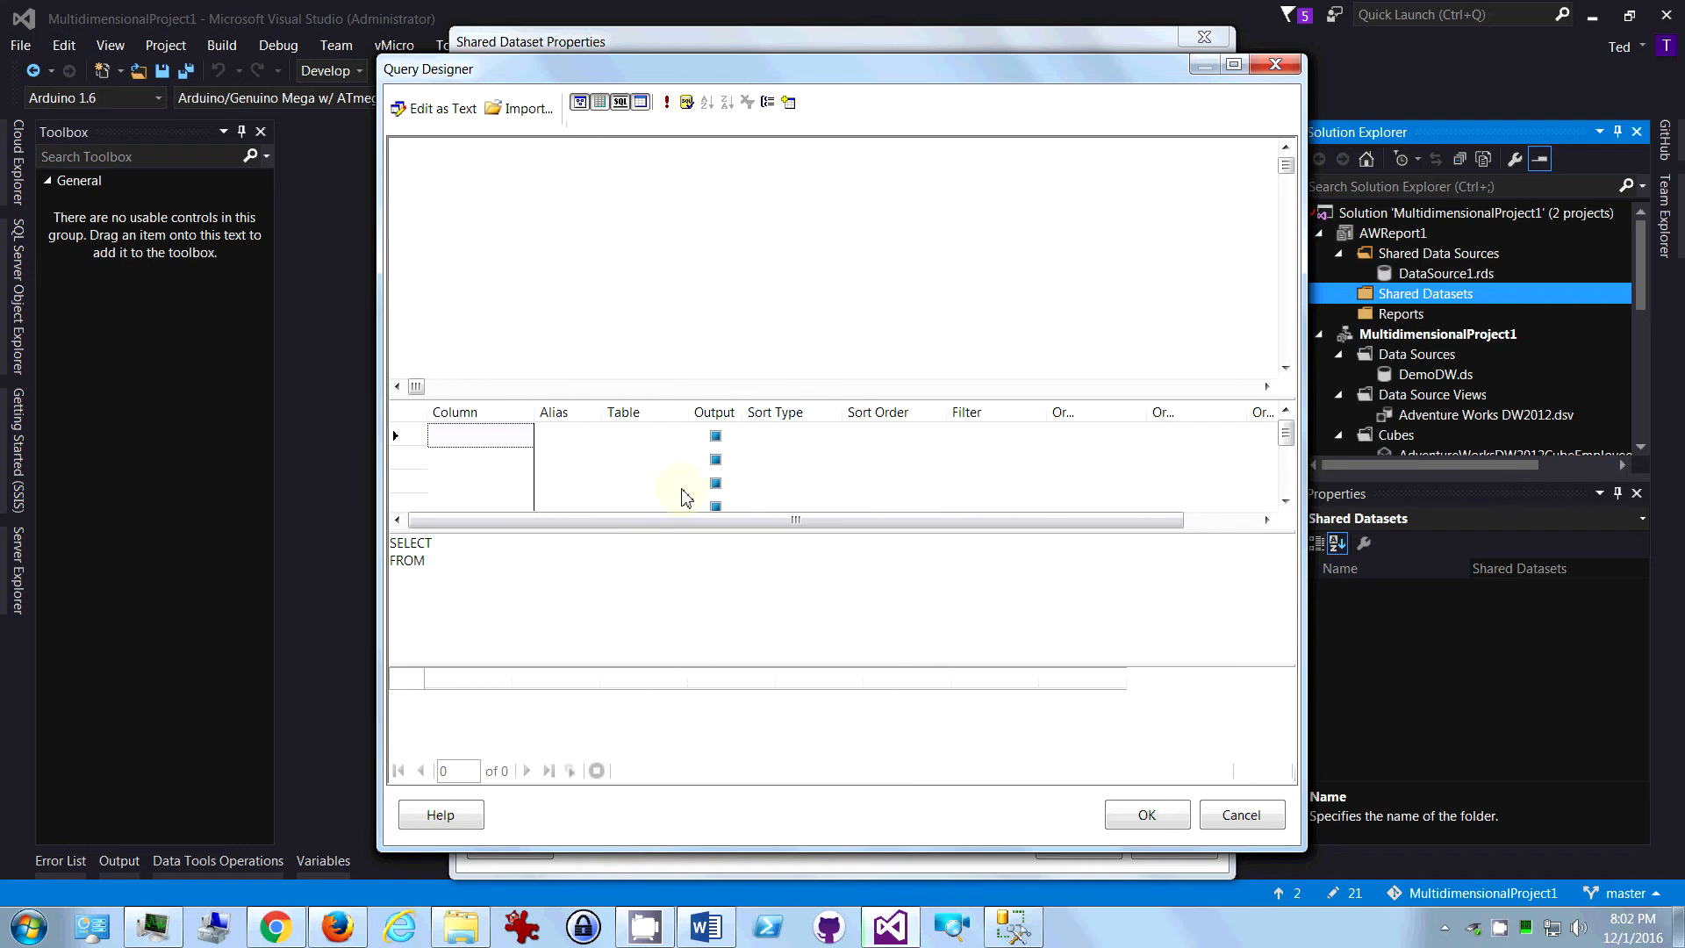
# - Add the tblFilm table to the query and remove the duplicate tblFilm_1 copy
pyautogui.rightClick(580, 199)
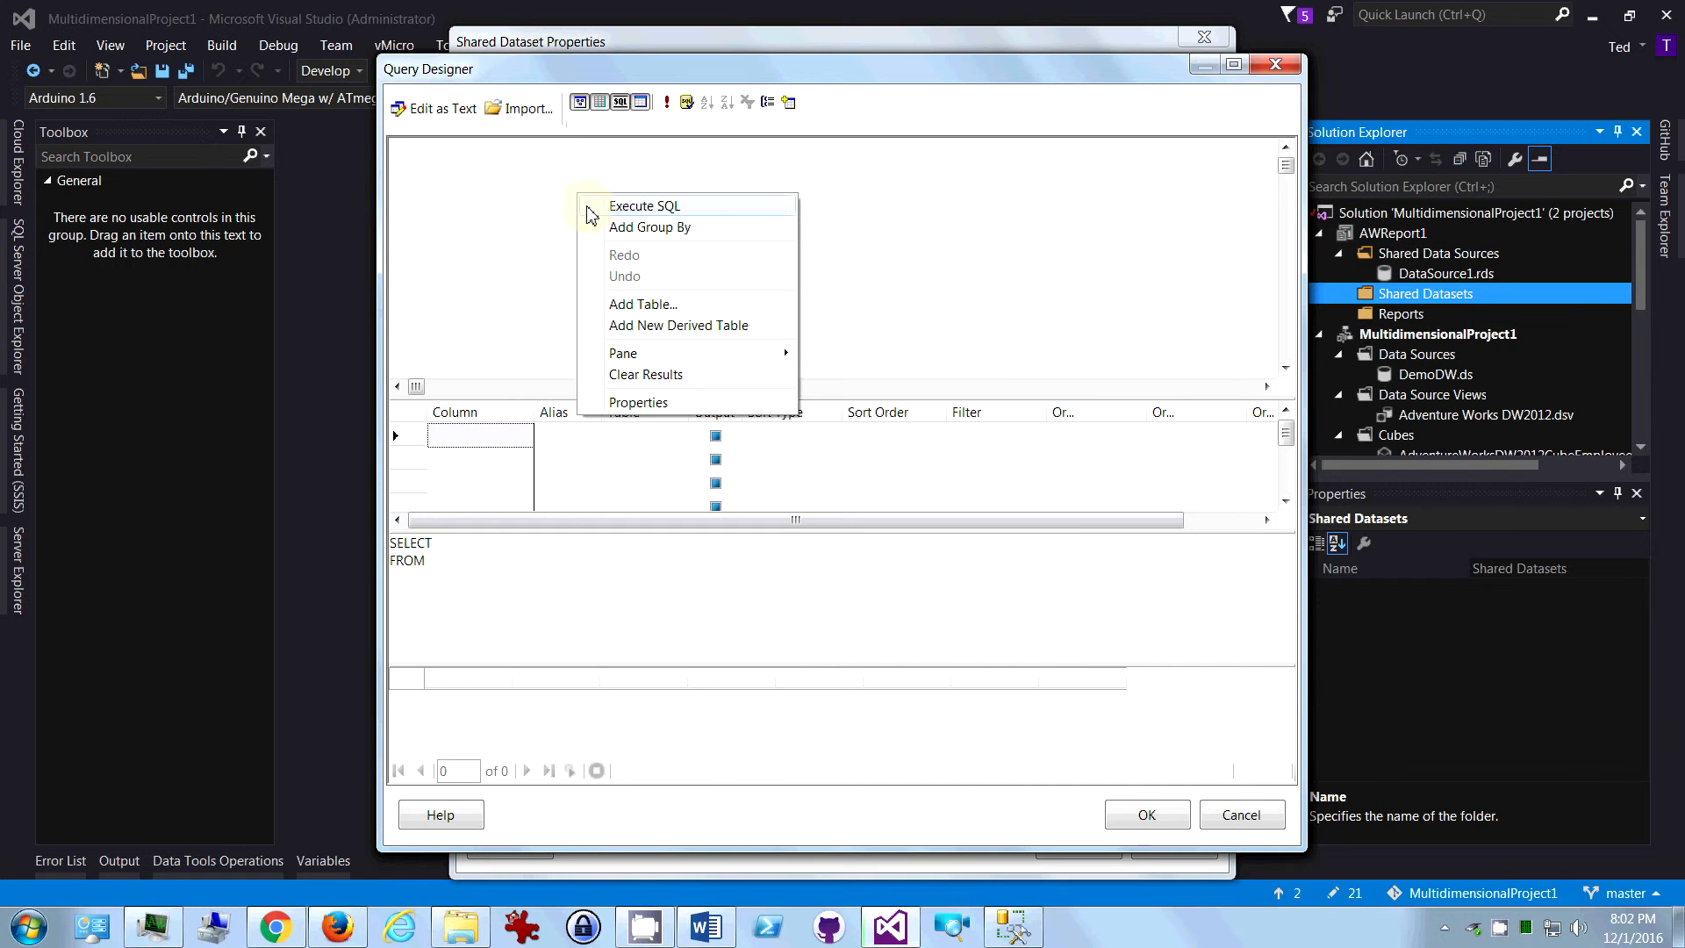
pyautogui.click(614, 303)
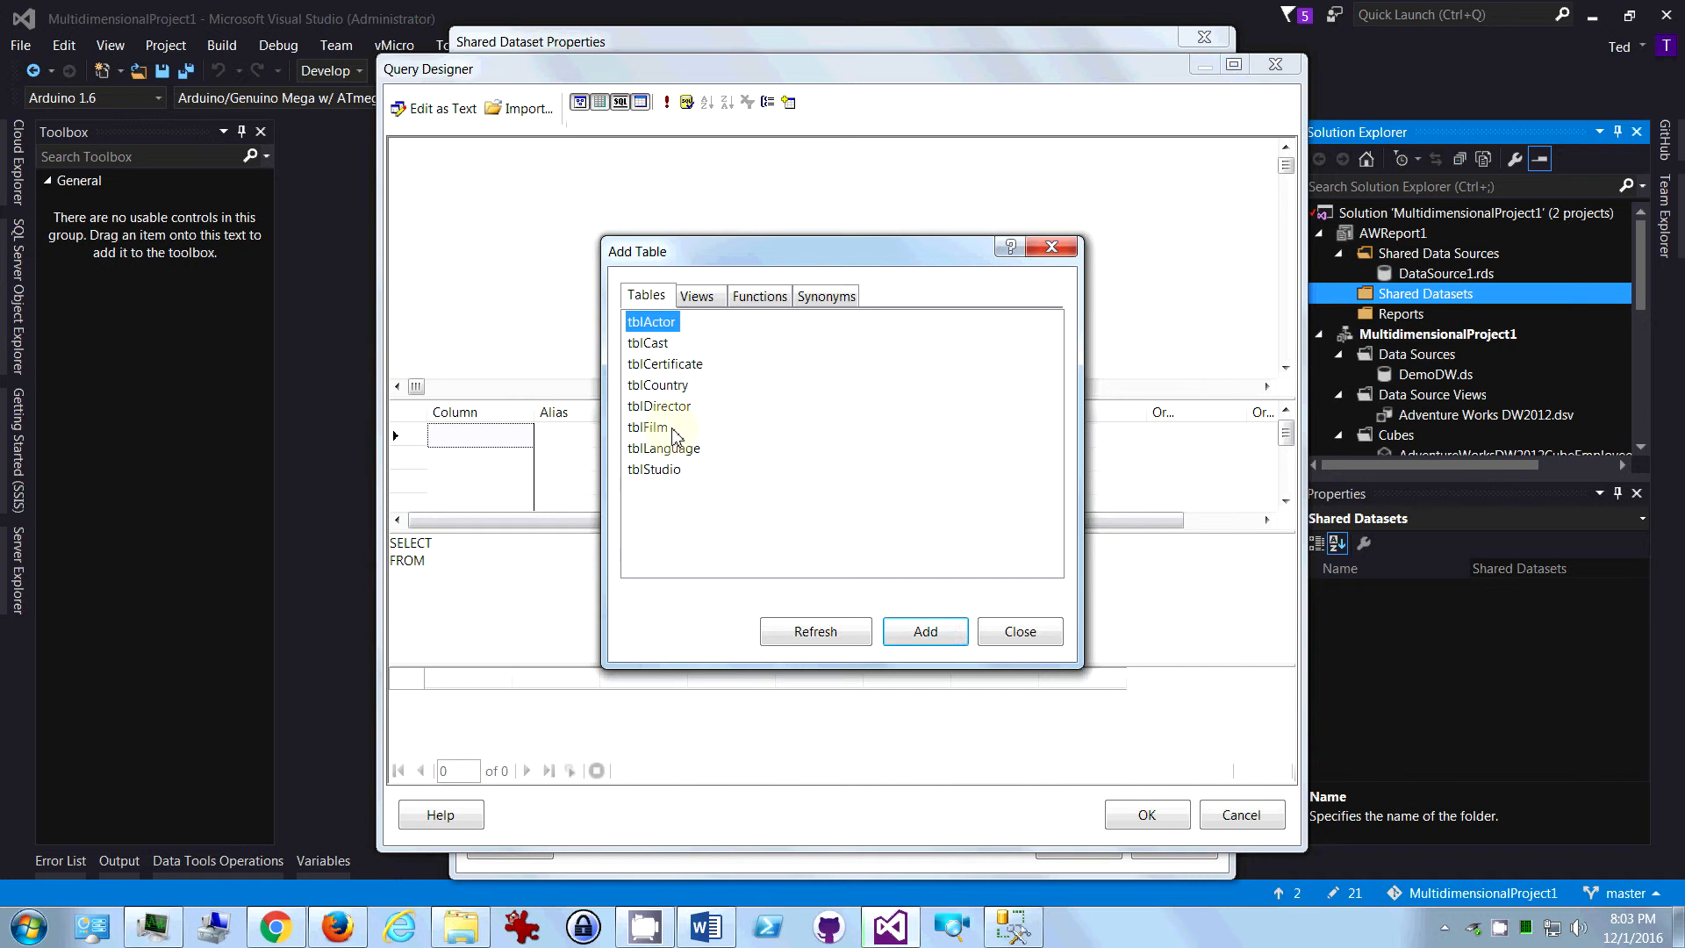
pyautogui.click(659, 428)
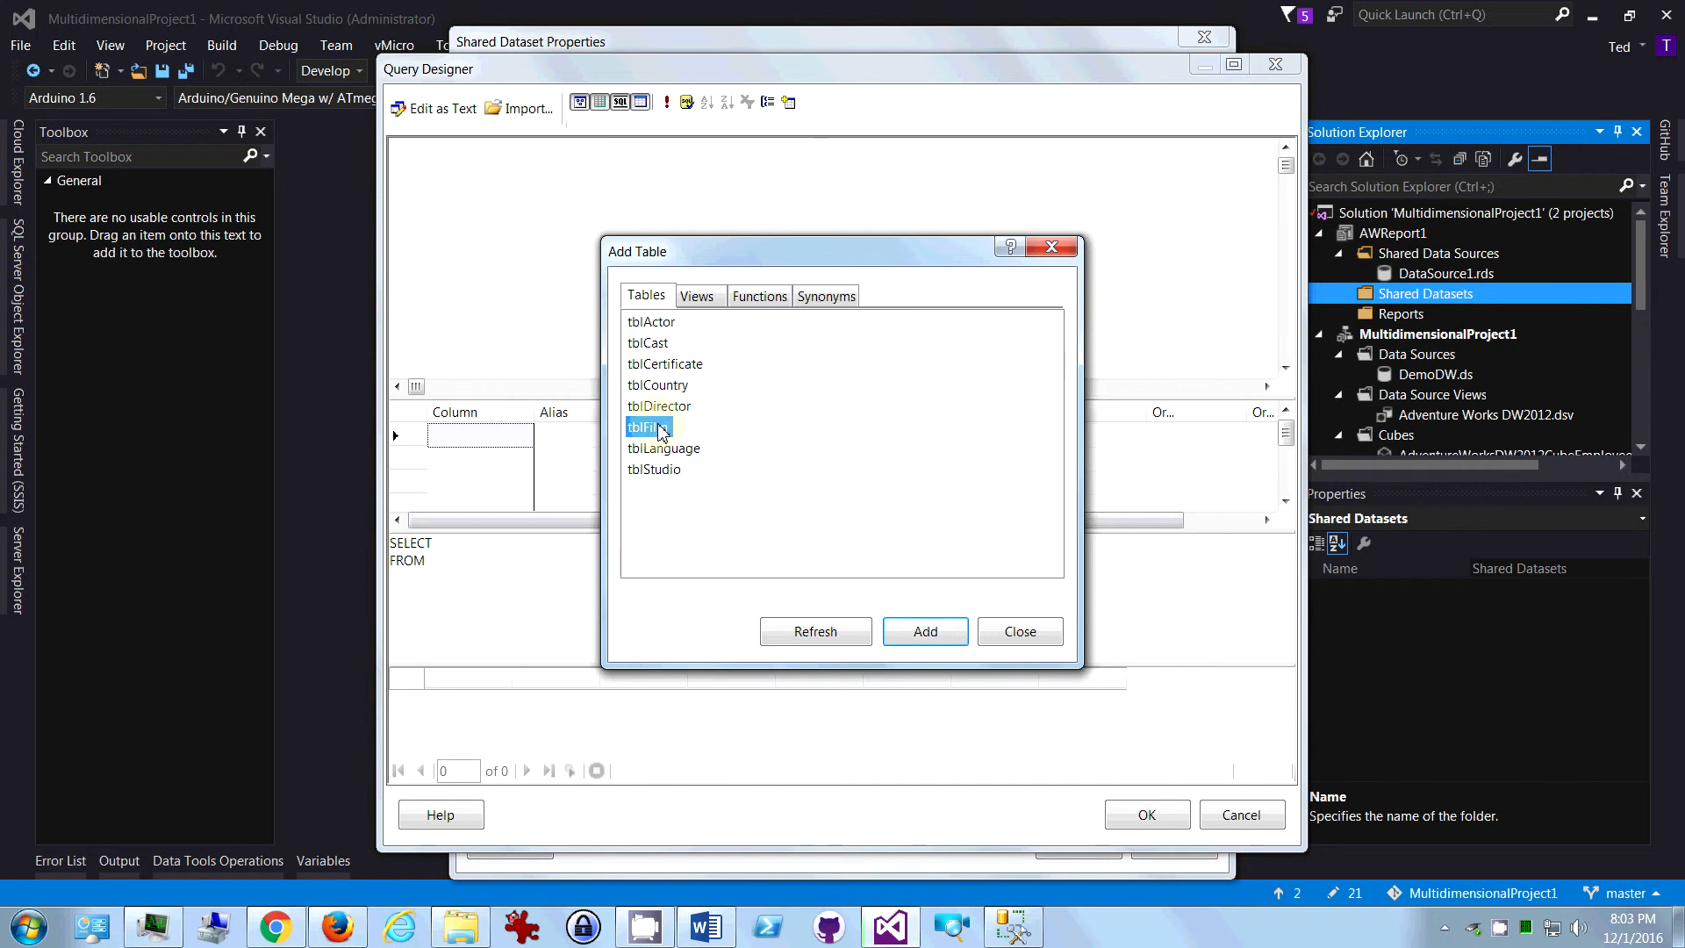
pyautogui.click(917, 634)
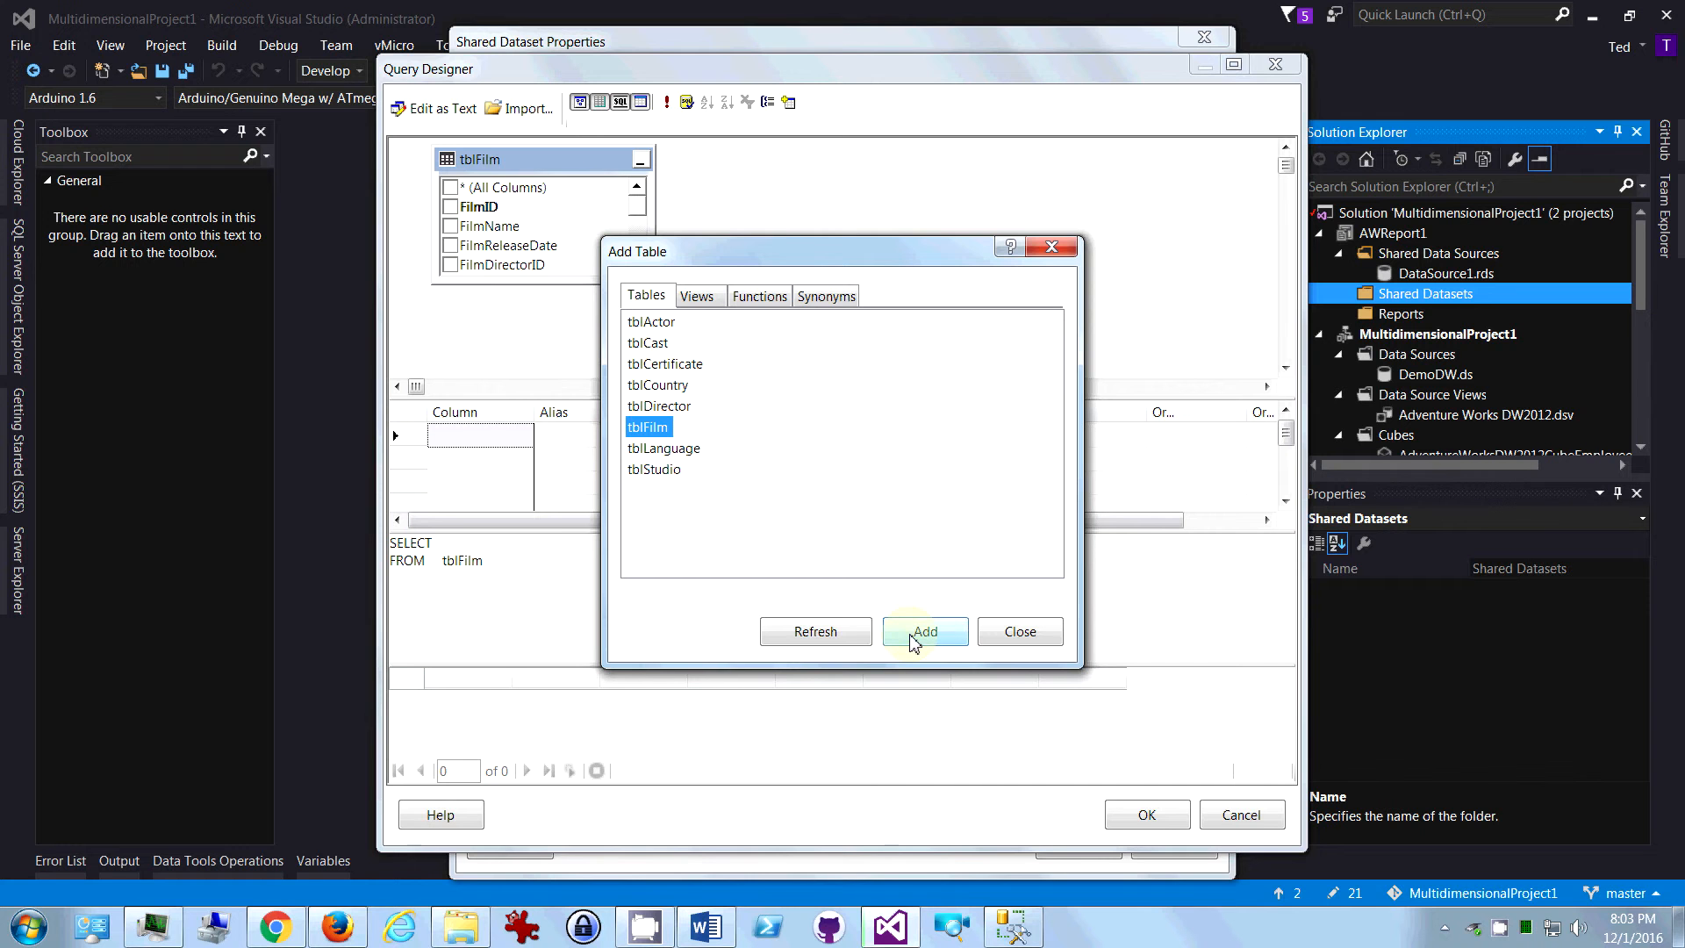
pyautogui.click(924, 634)
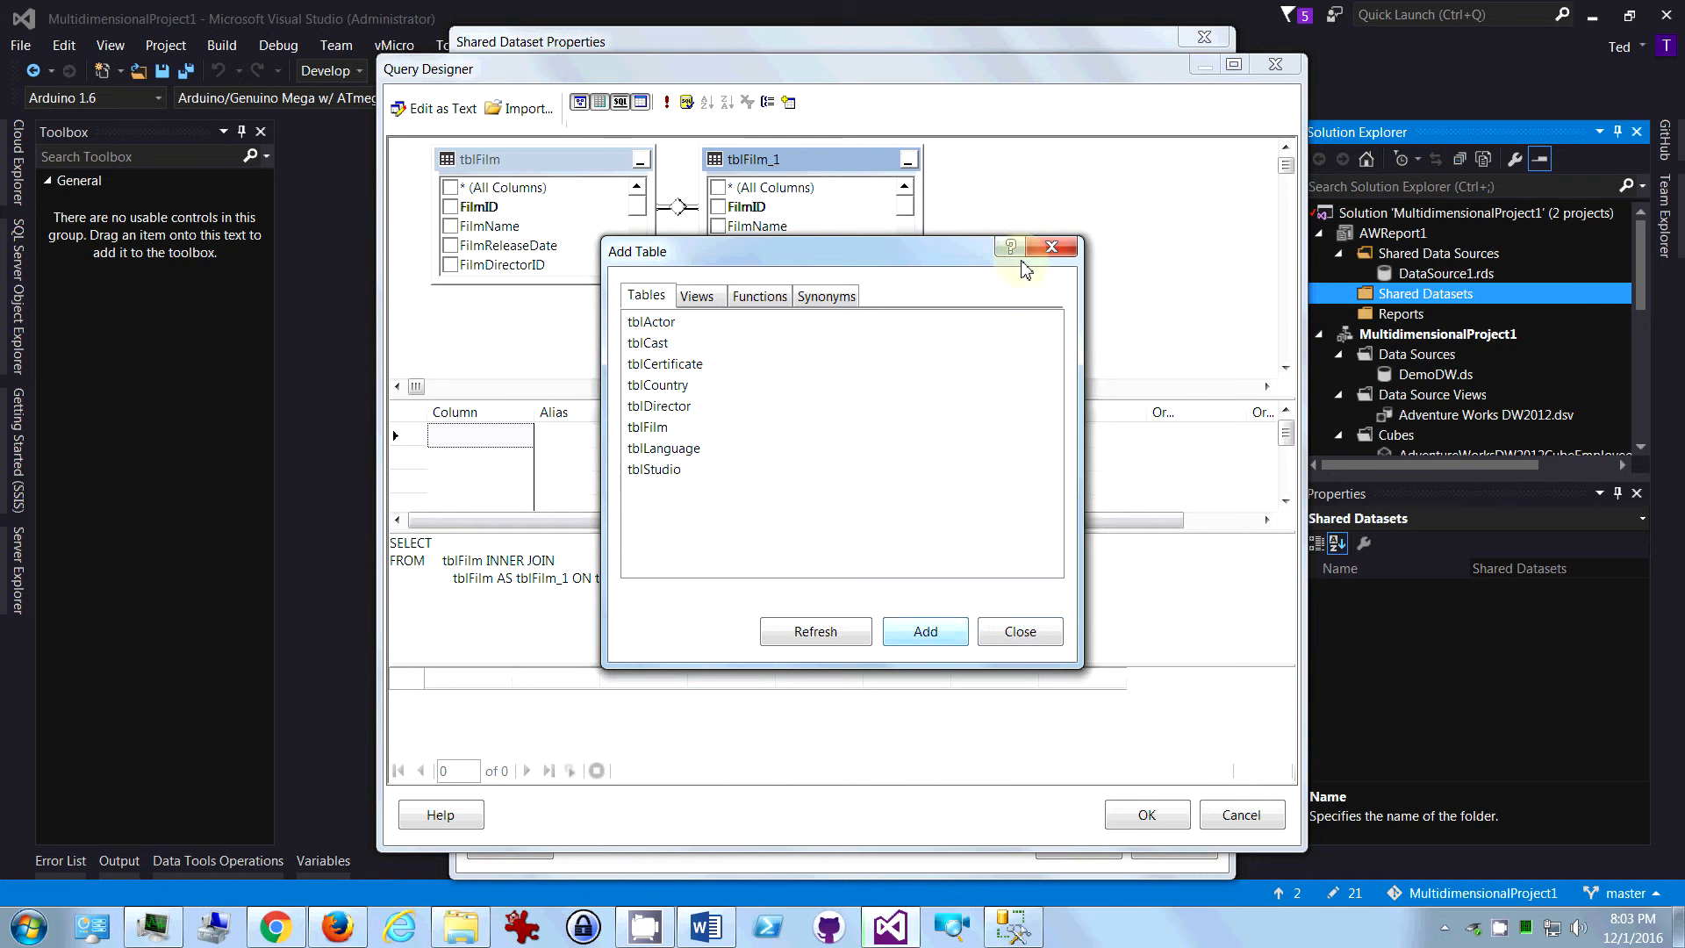
pyautogui.click(1021, 632)
pyautogui.rightClick(840, 168)
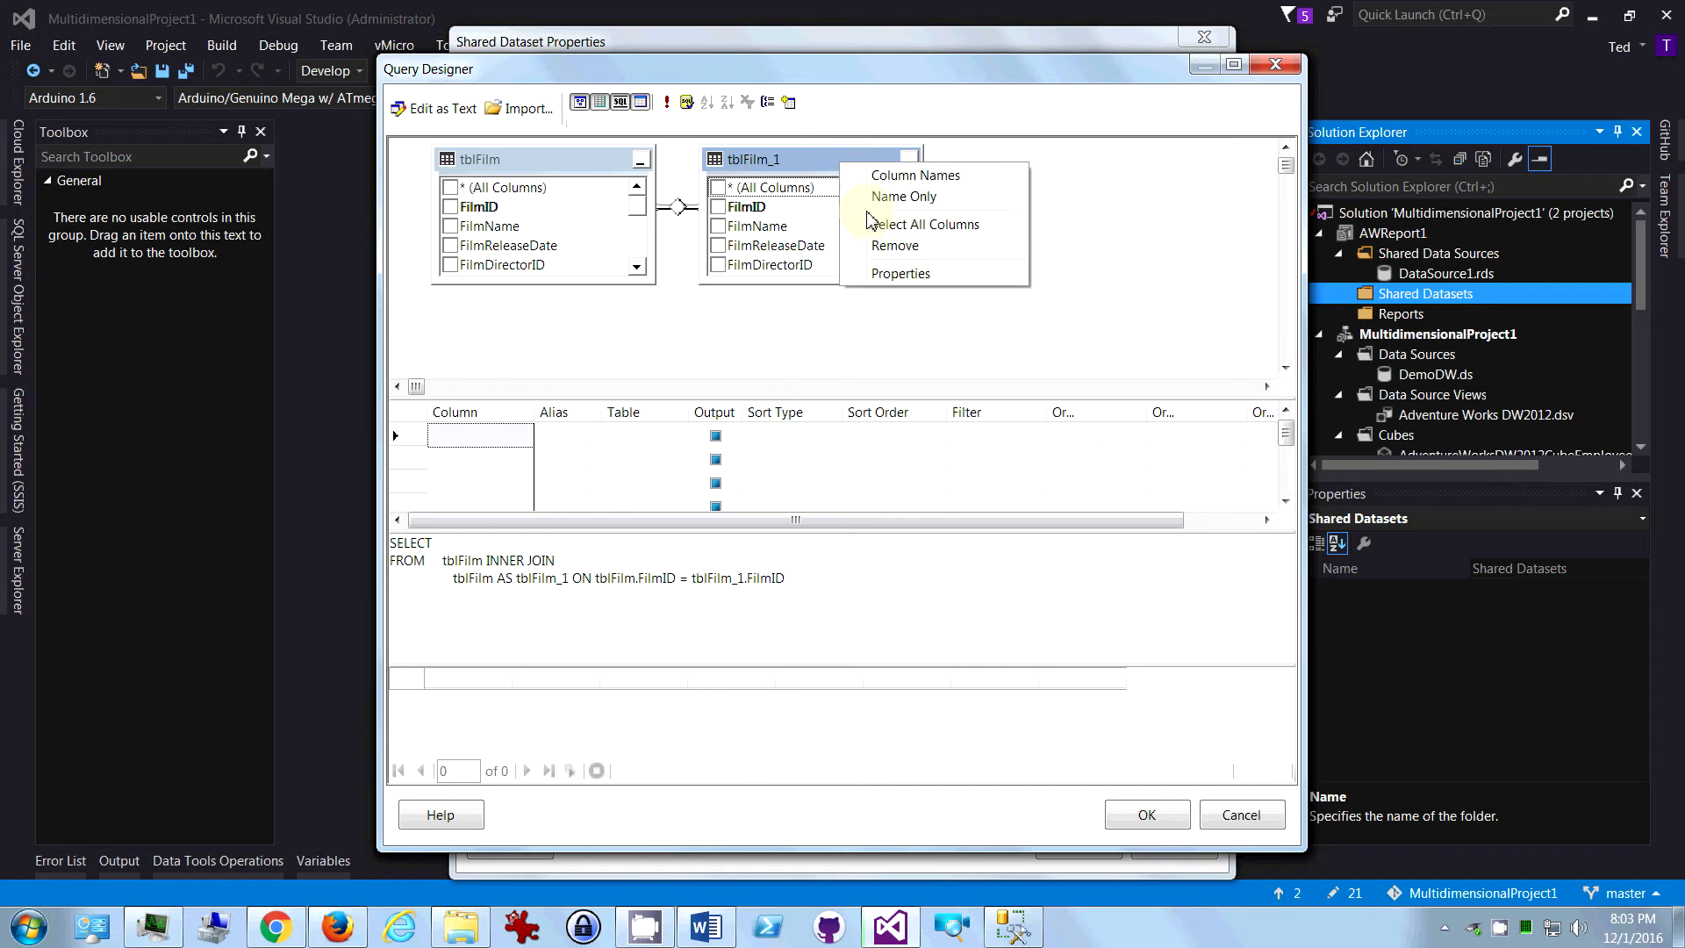
pyautogui.click(859, 250)
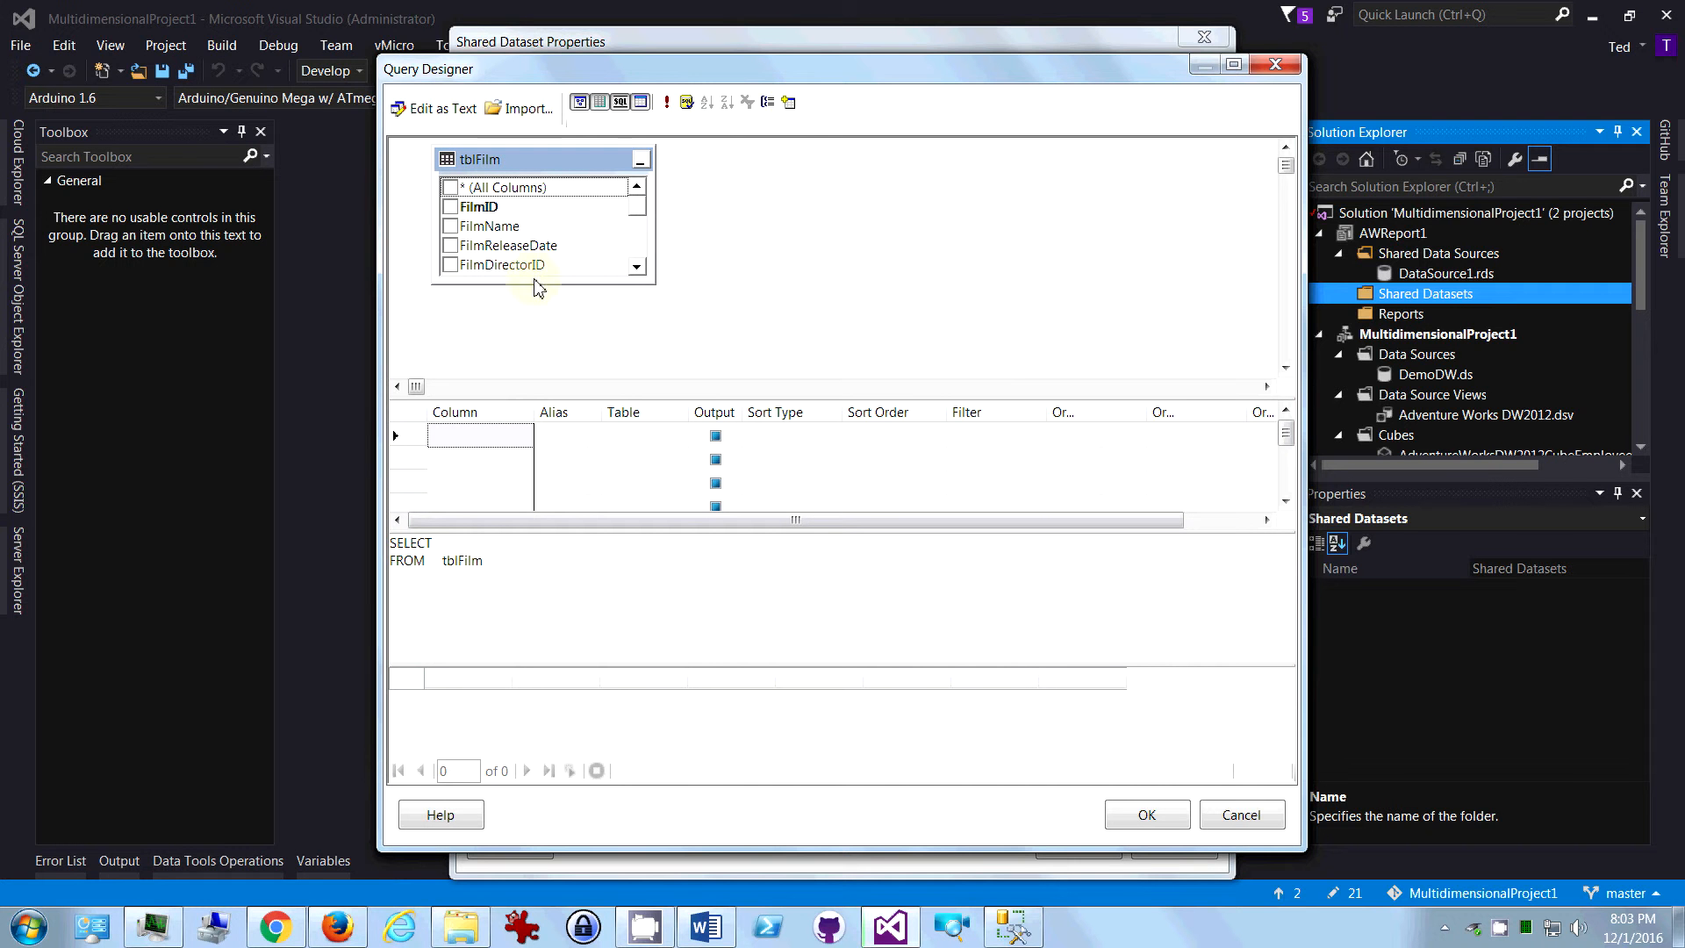
# - Include FilmName, FilmReleaseDate and FilmRunTimeMinutes from tblFilm in the query output and save the shared dataset
pyautogui.moveTo(535, 282); pyautogui.dragTo(518, 357)
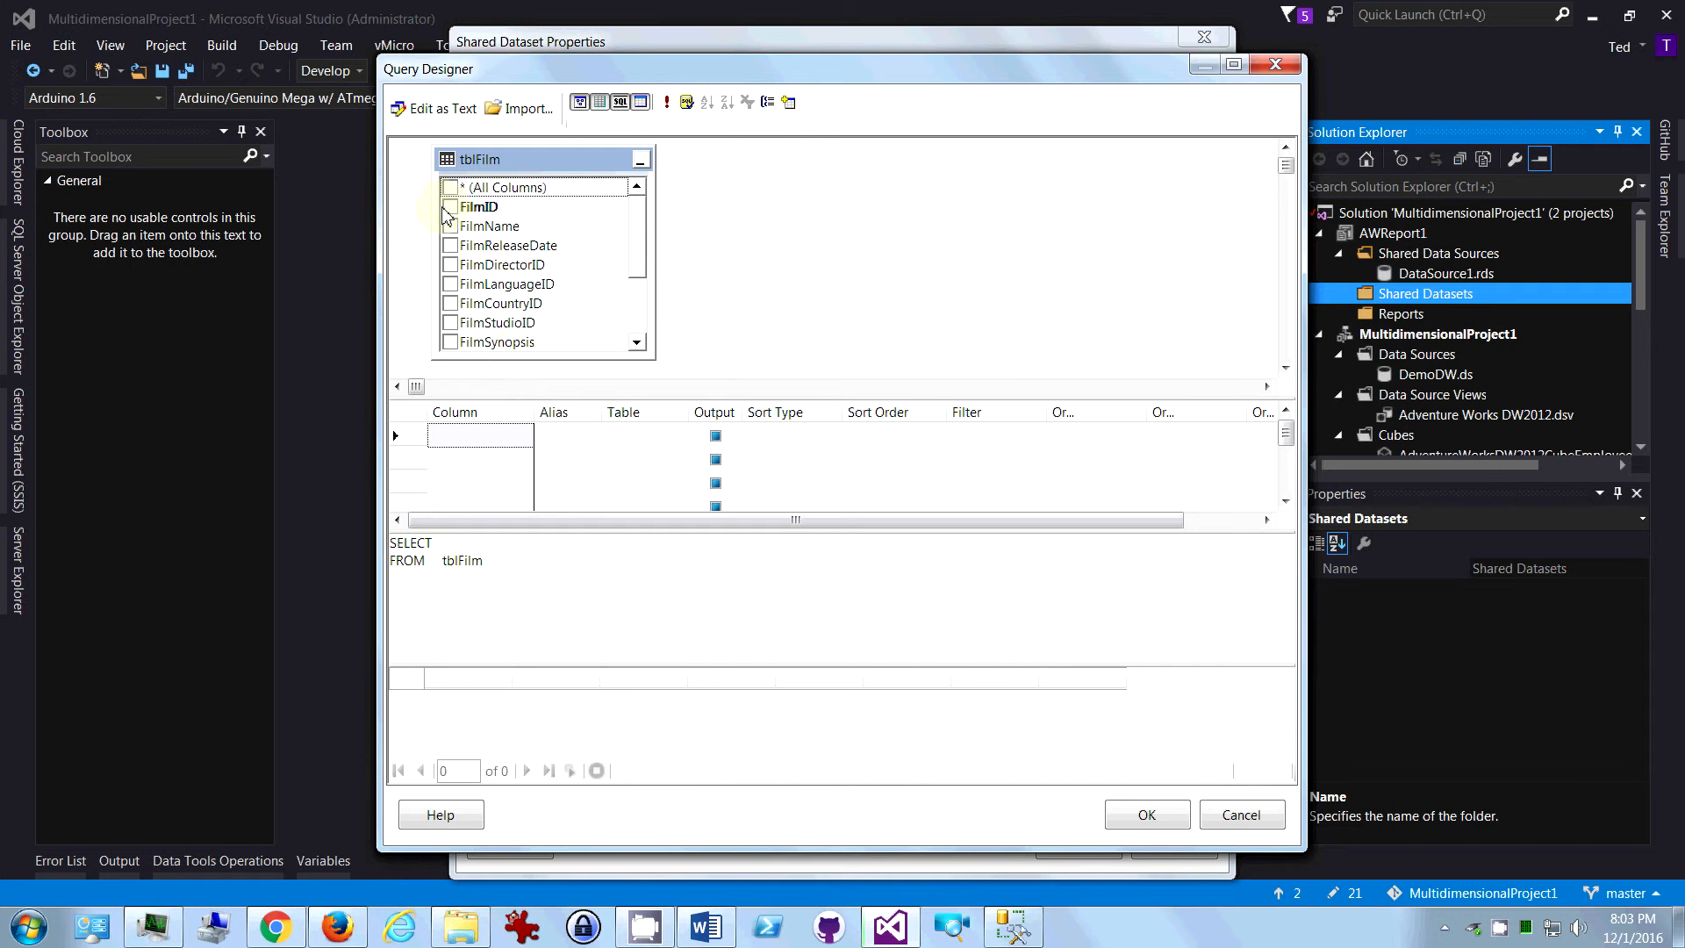
pyautogui.click(450, 226)
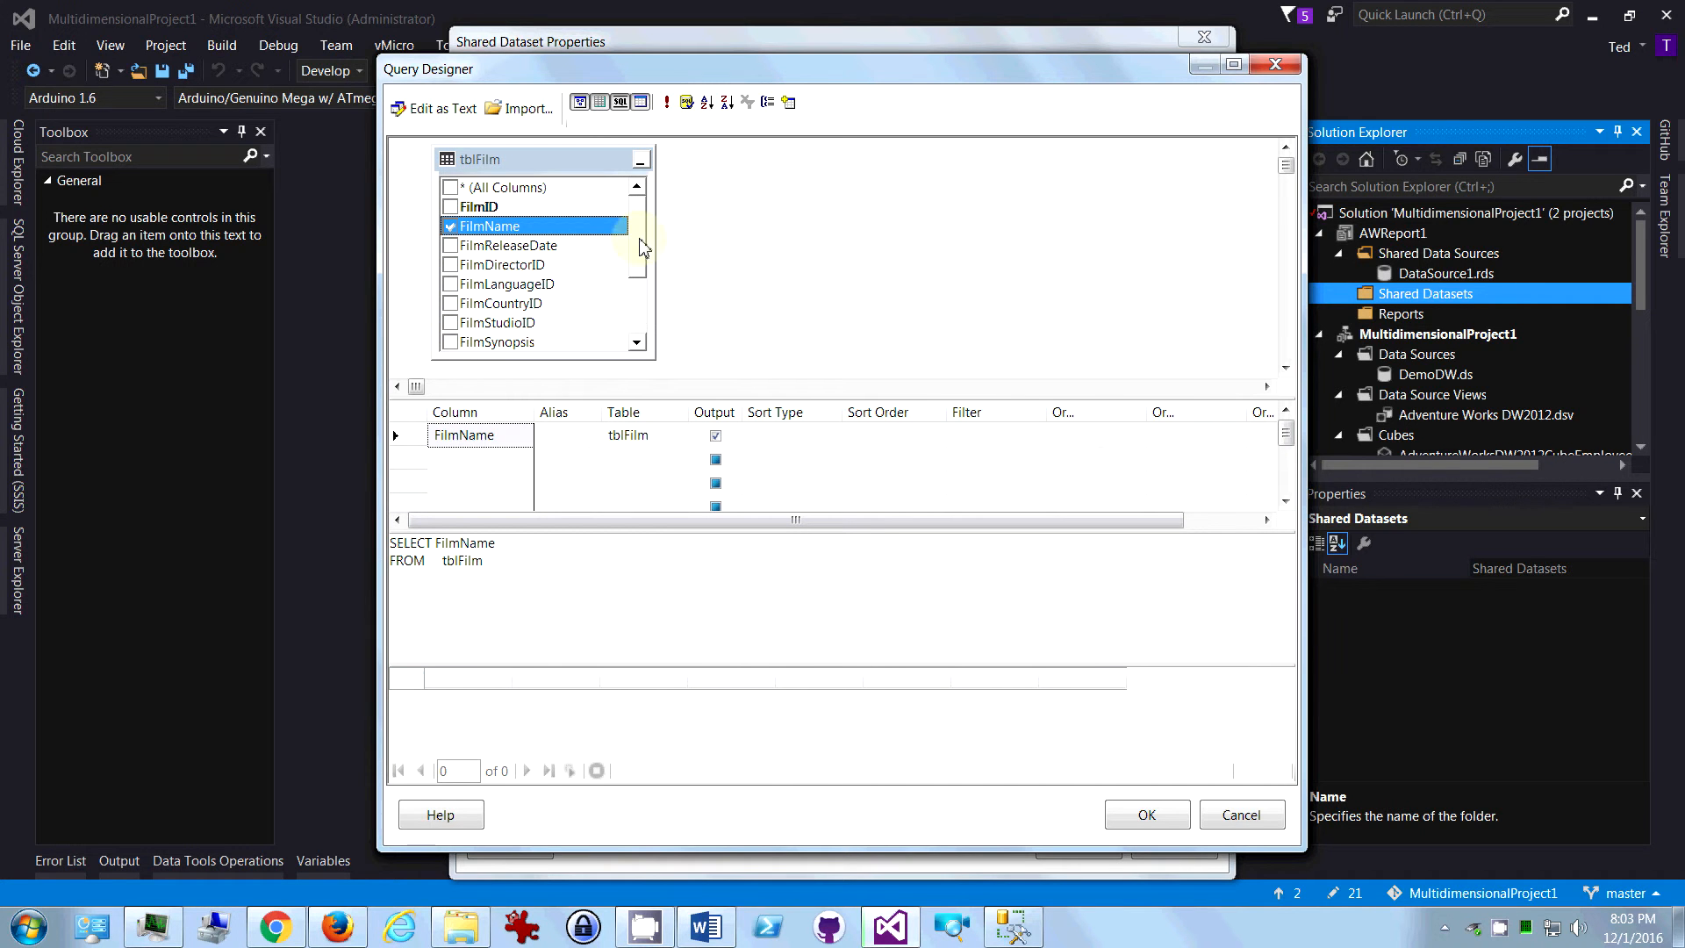
pyautogui.scroll(-1, 641, 249)
pyautogui.click(450, 207)
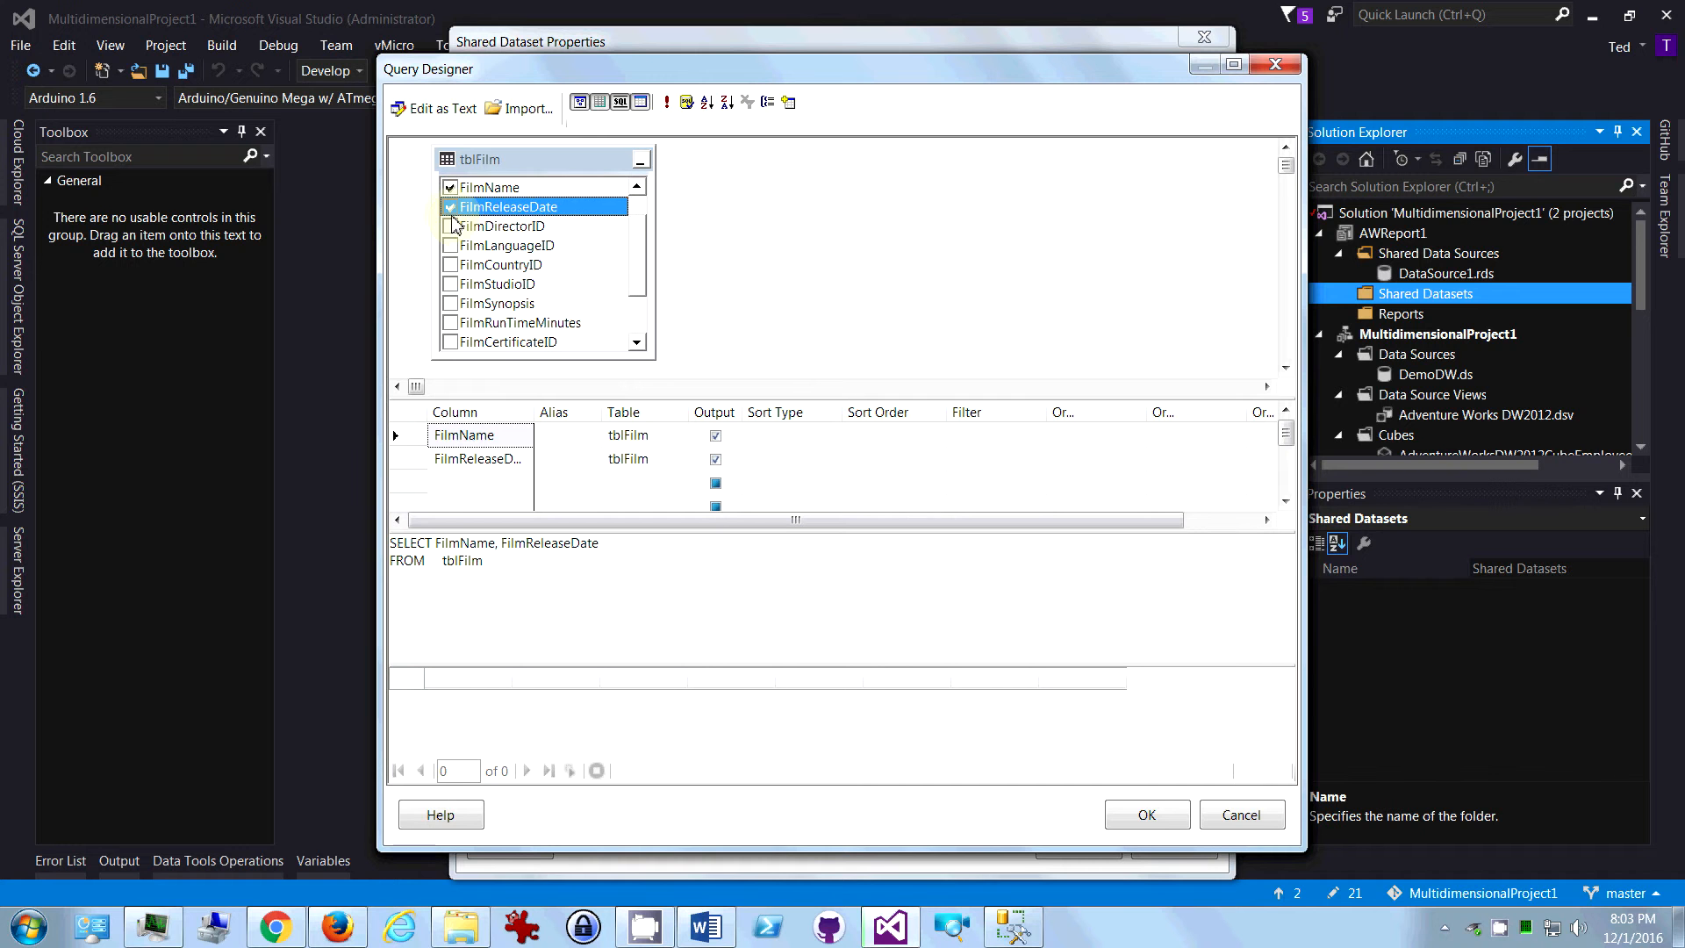
pyautogui.moveTo(638, 283); pyautogui.dragTo(632, 317)
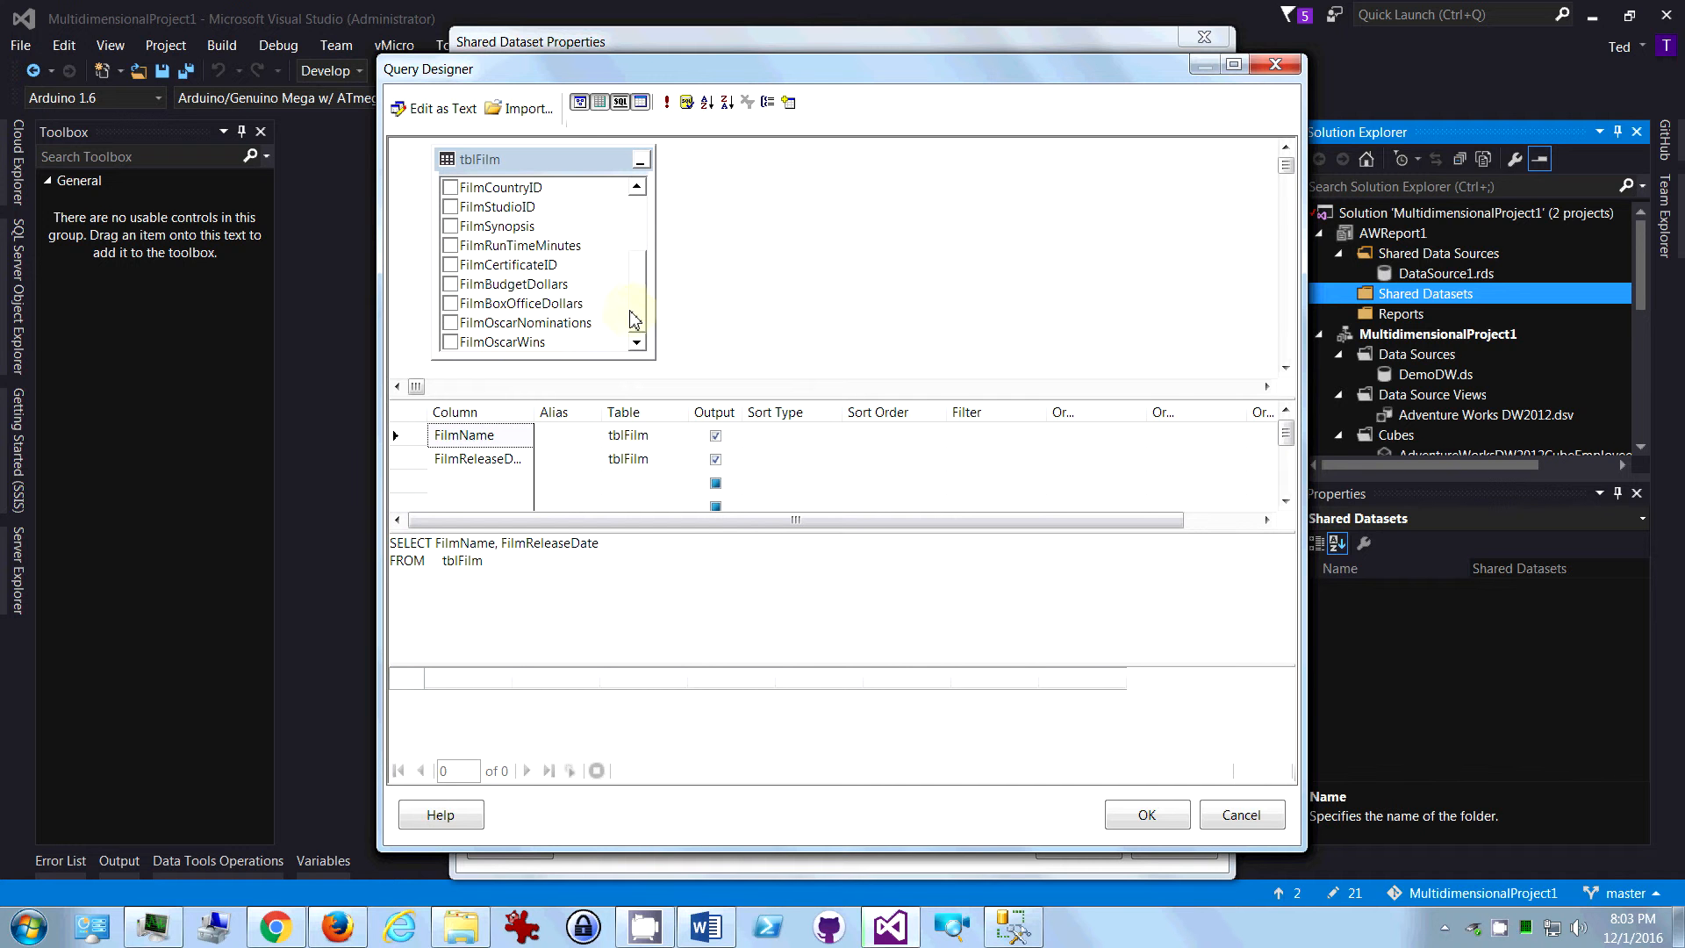
pyautogui.click(451, 245)
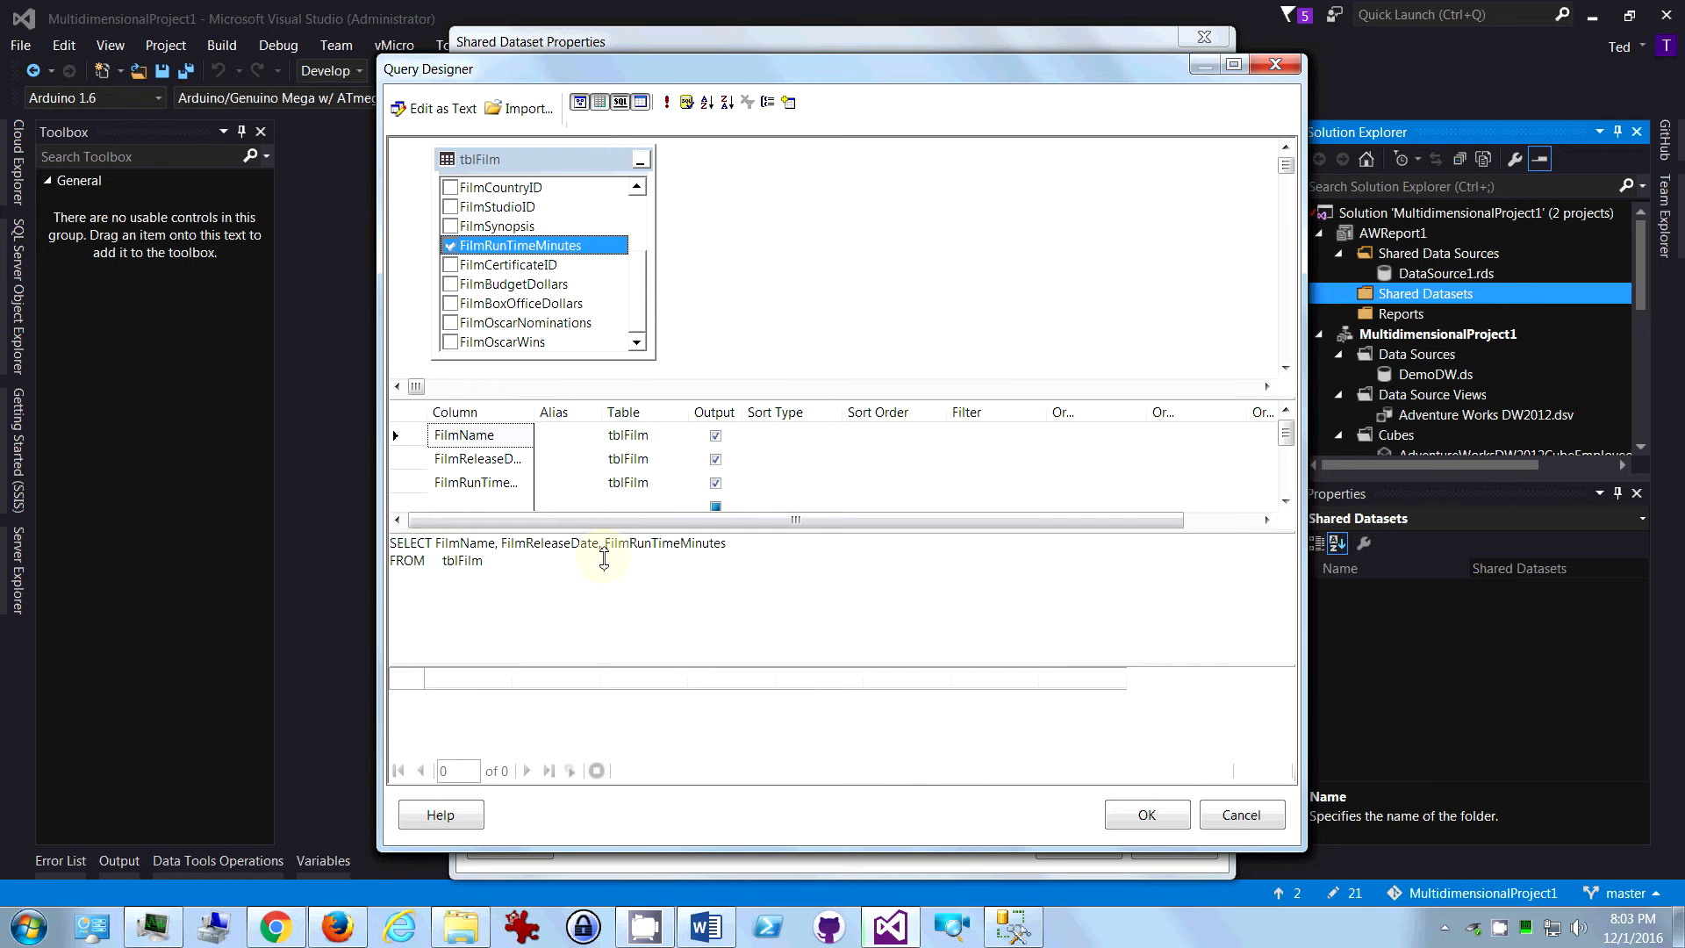
pyautogui.click(1125, 817)
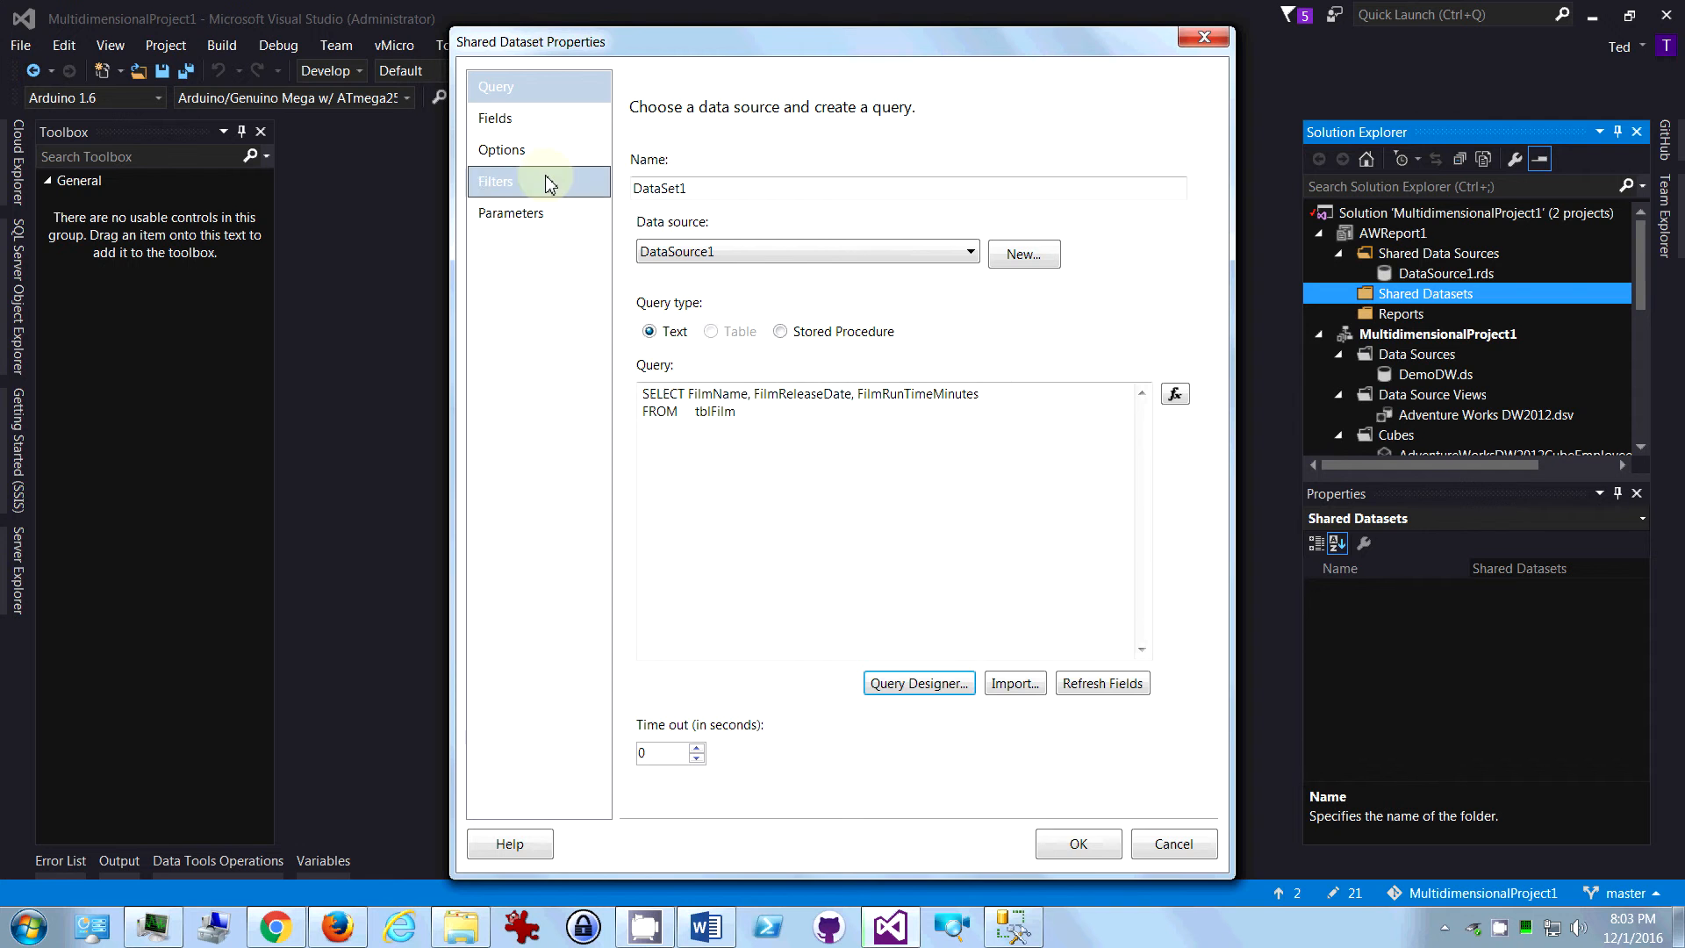
pyautogui.click(1079, 844)
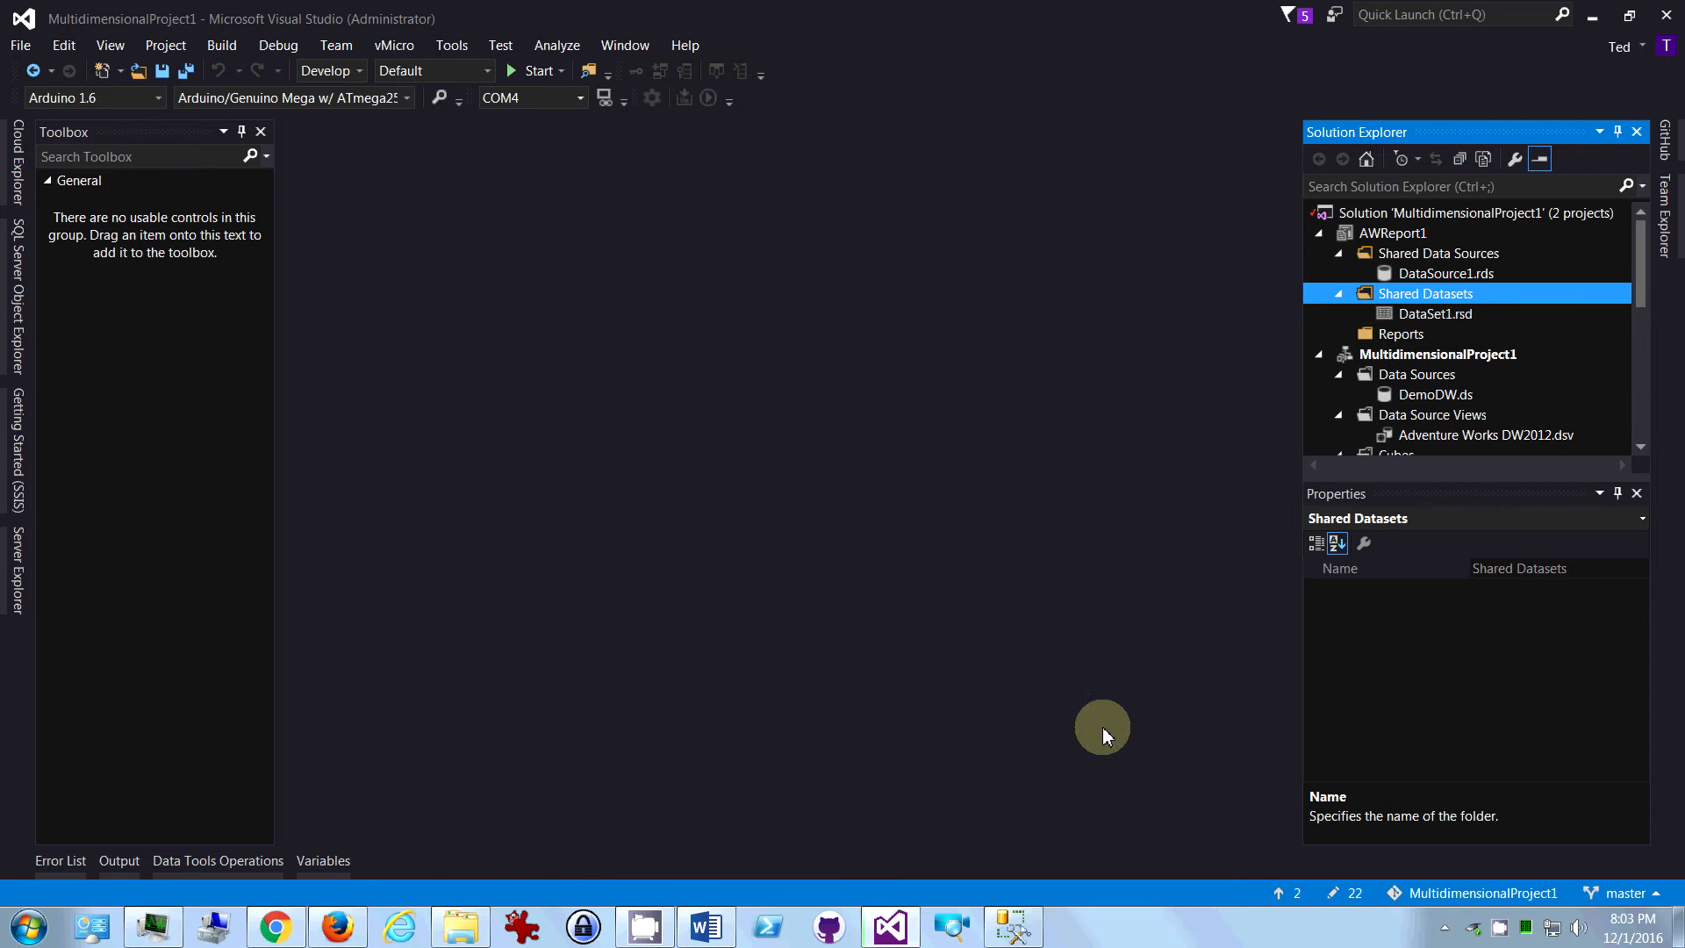
# - Add a new blank report item to the Reports folder of the AWReport1 project
pyautogui.click(1391, 338)
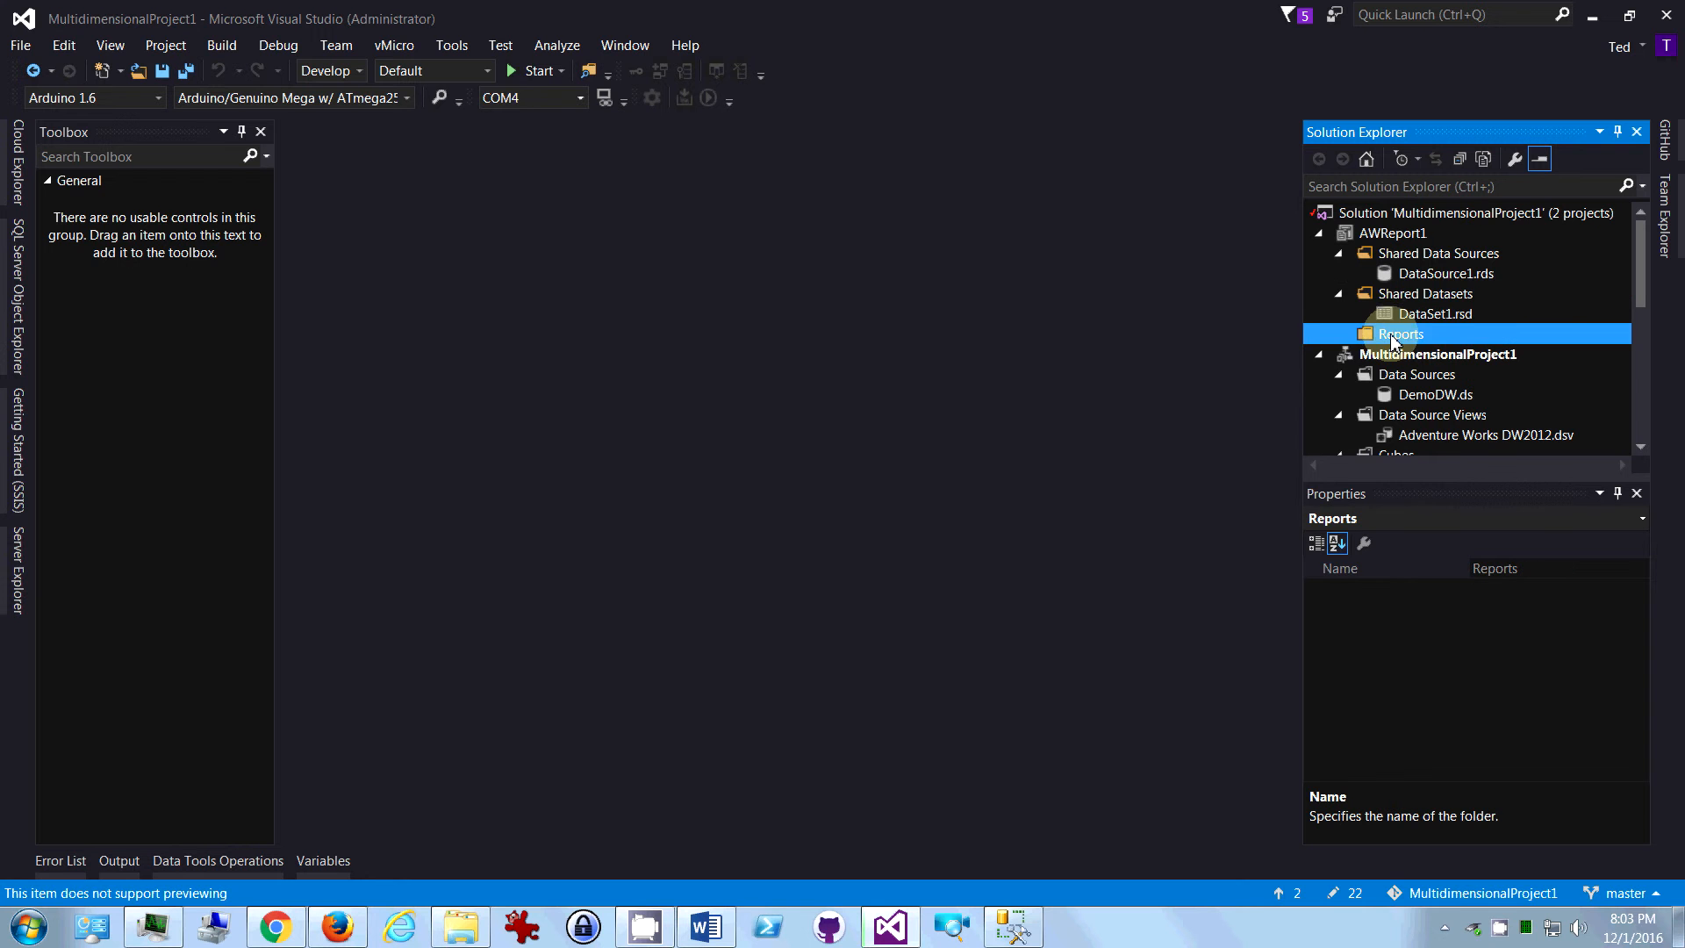
pyautogui.rightClick(1440, 343)
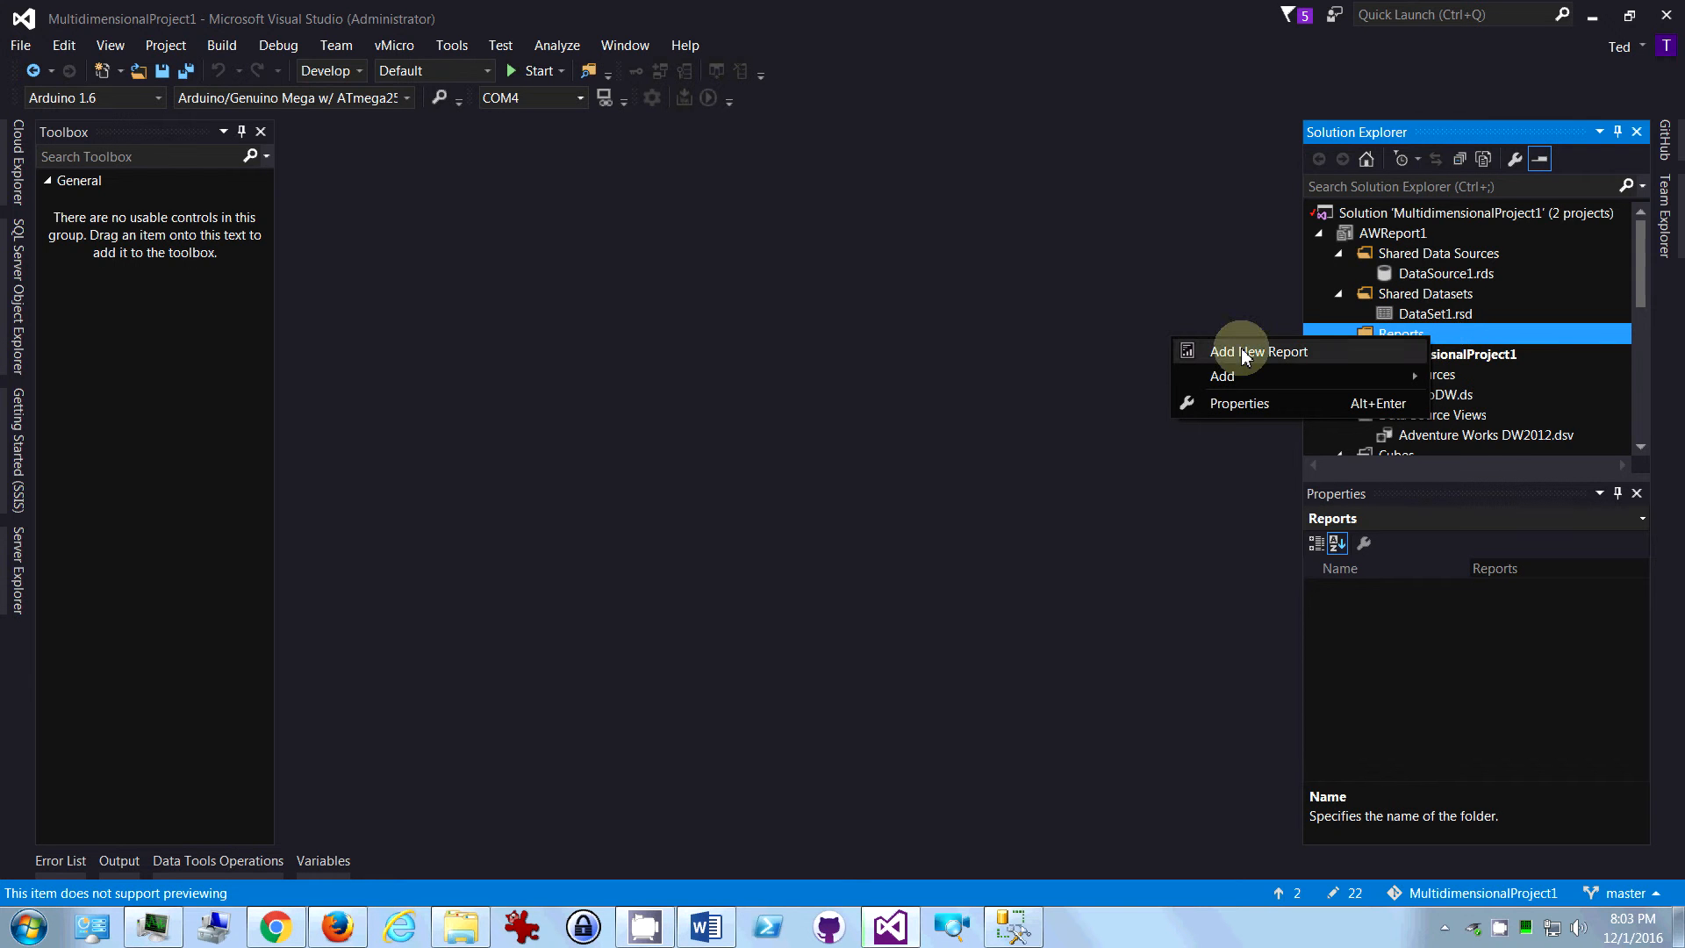
pyautogui.click(1253, 377)
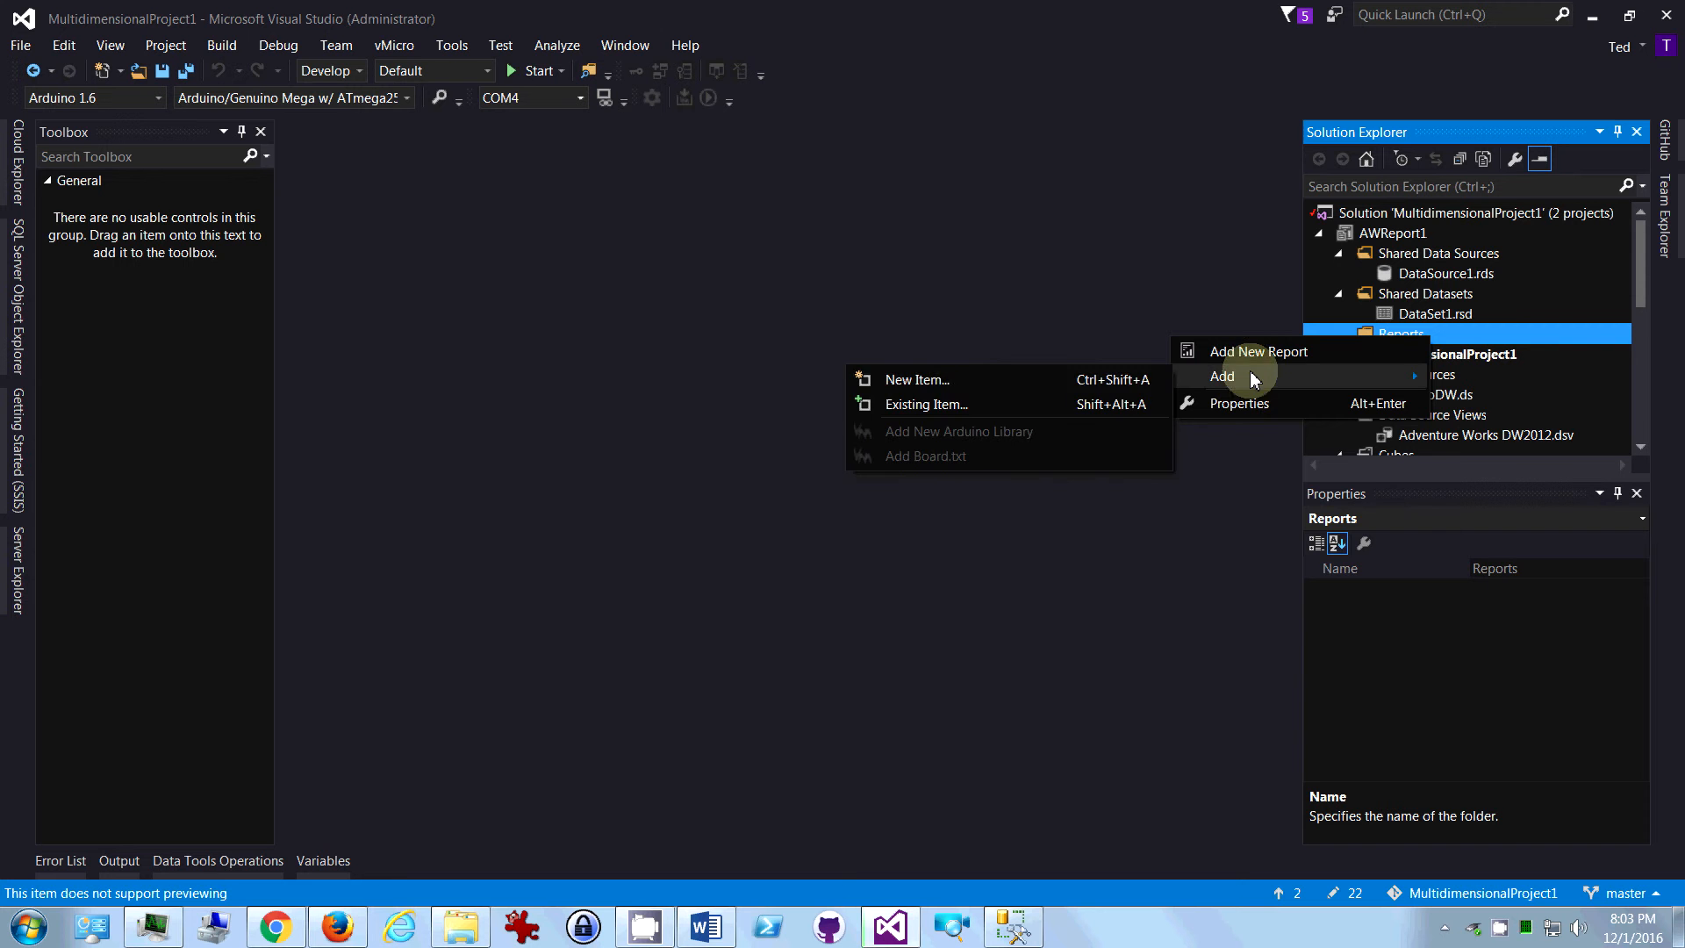
pyautogui.click(965, 379)
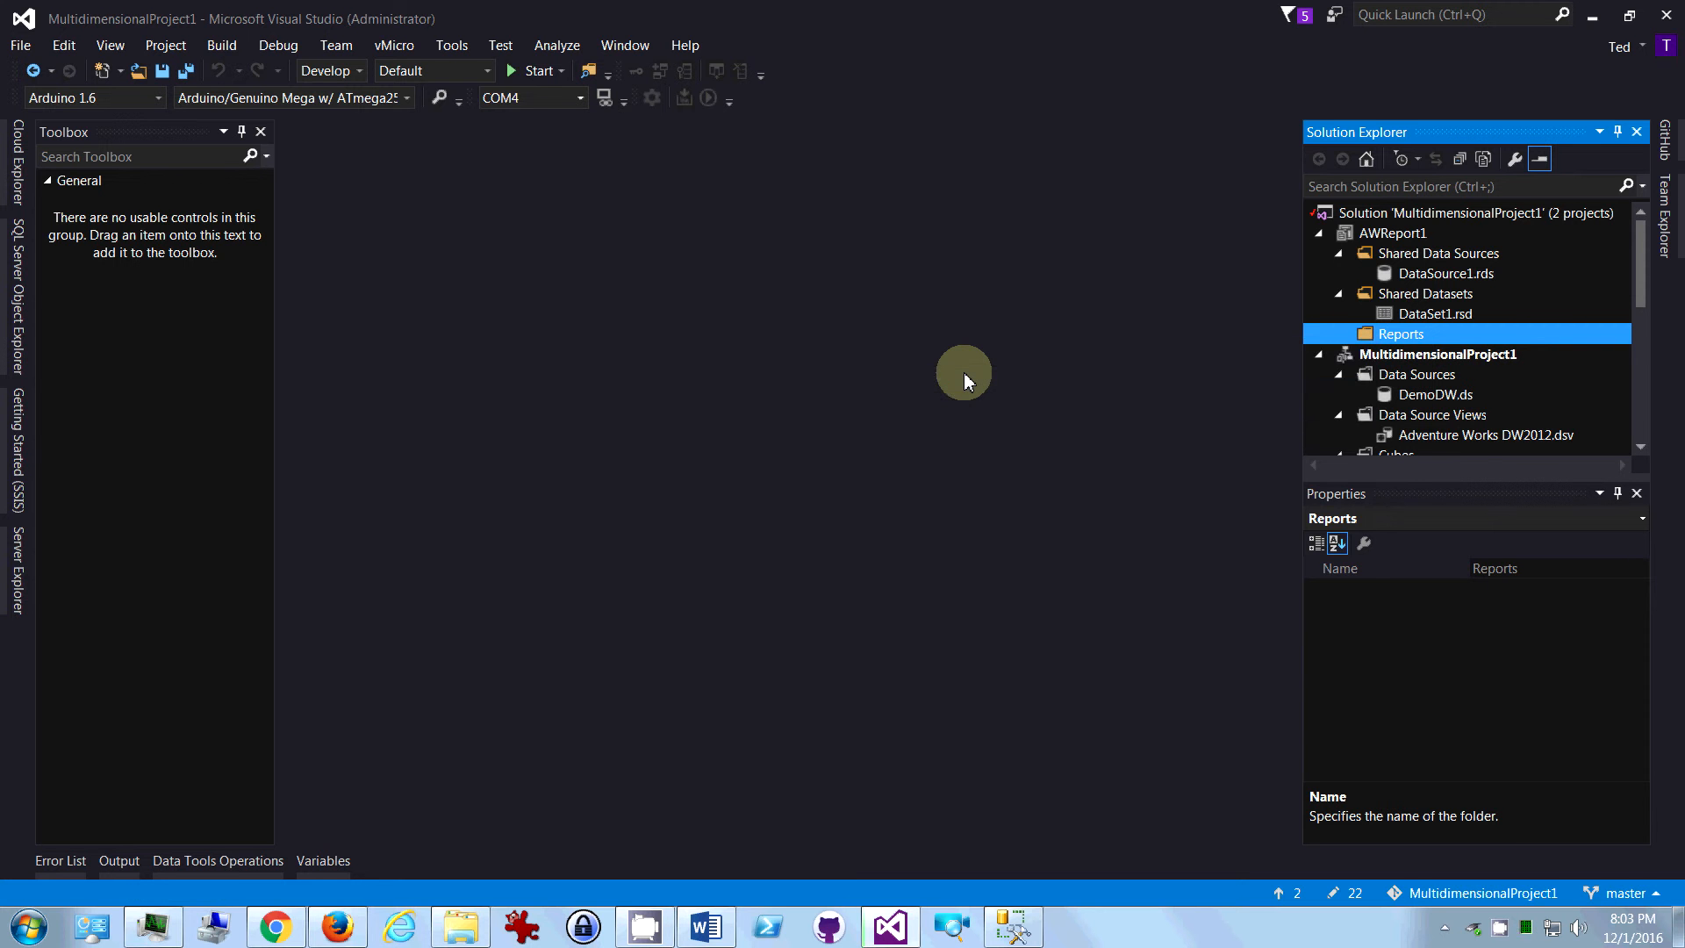
pyautogui.doubleClick(639, 223)
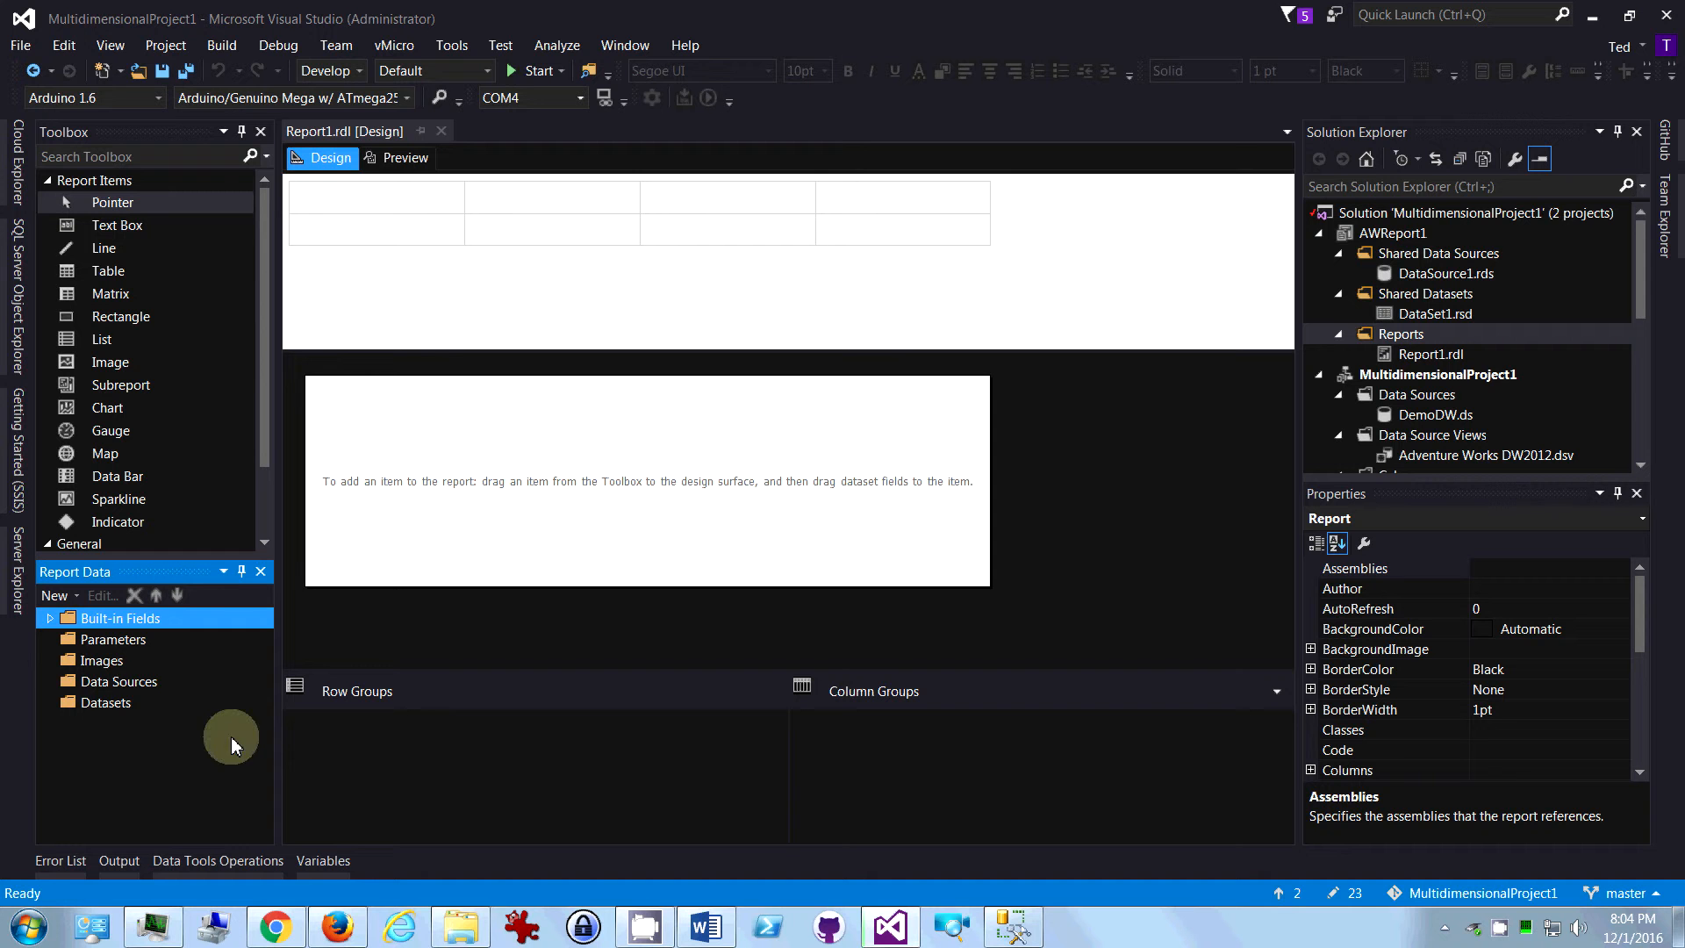
# - Add a data source named DataSource1 to the report's Data Sources
pyautogui.rightClick(105, 691)
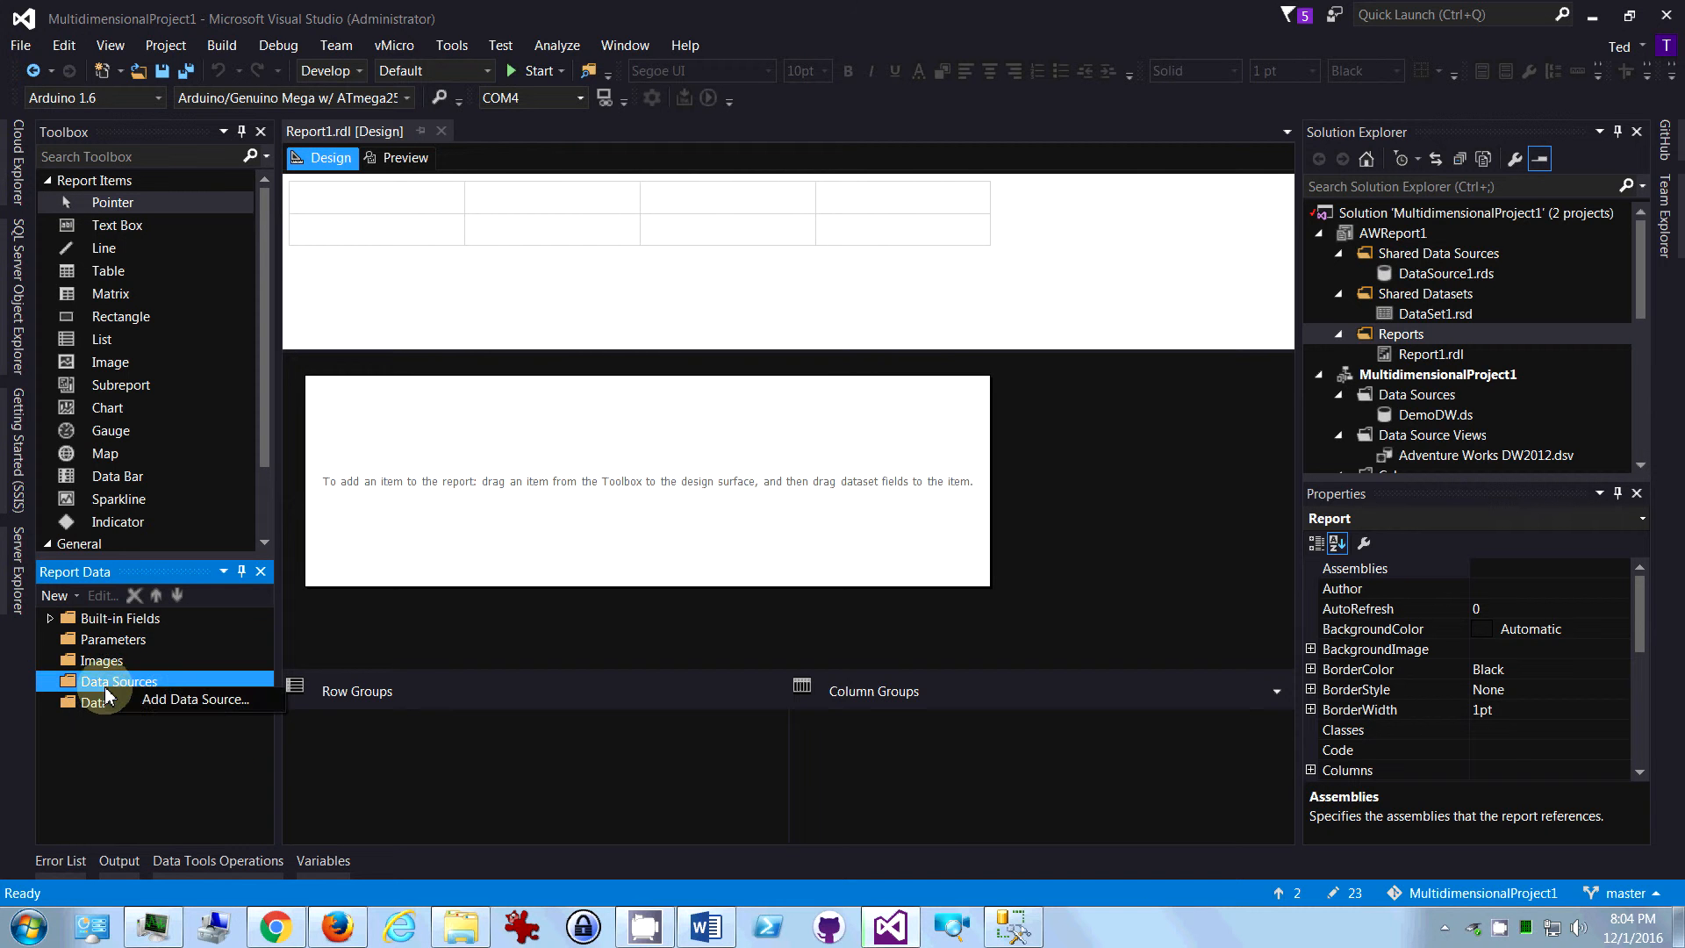
pyautogui.click(162, 709)
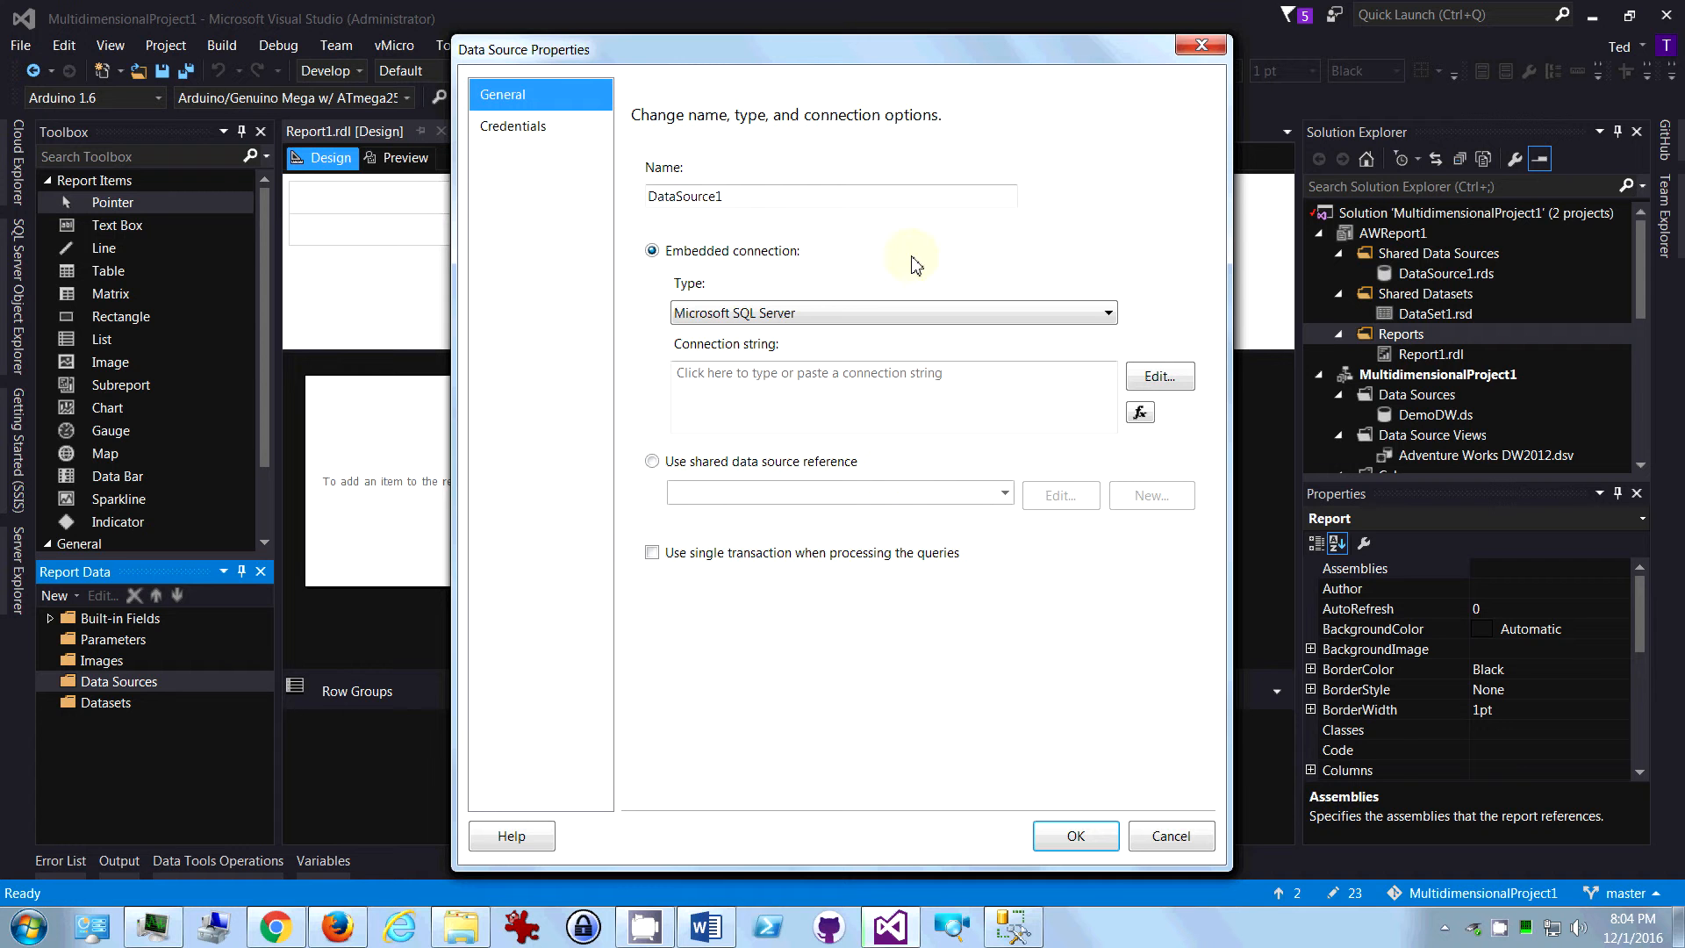
pyautogui.click(1113, 851)
# - Add a dataset named DataSet1 to the report, based on the shared dataset DataSet1
pyautogui.click(125, 728)
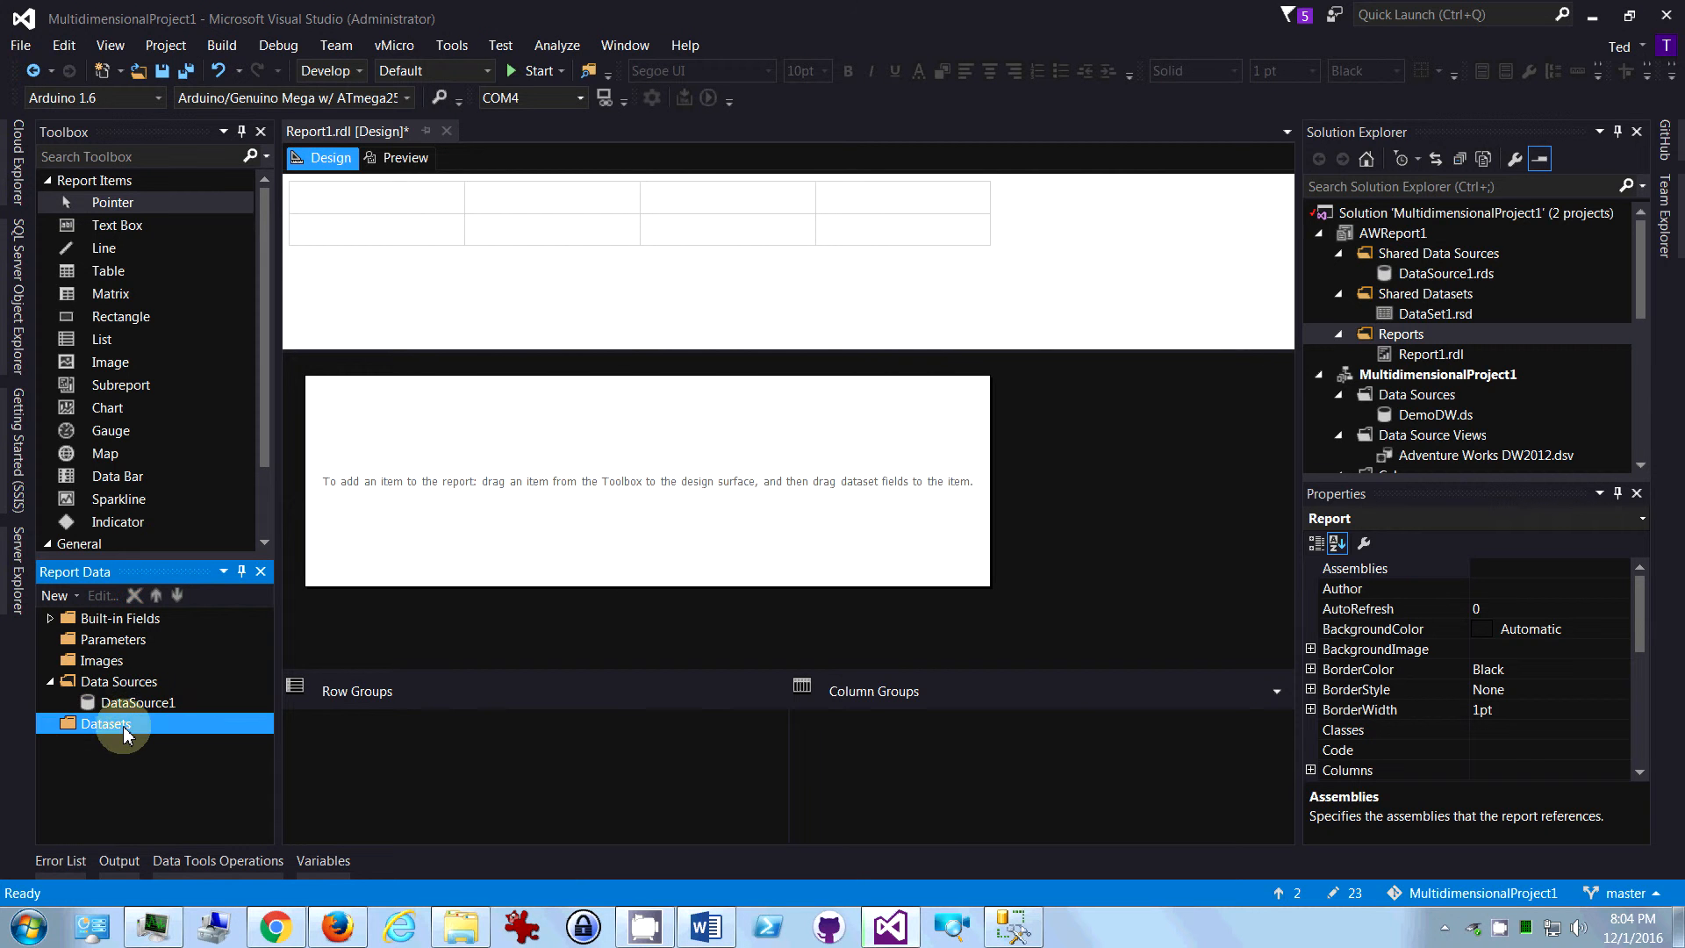
pyautogui.rightClick(125, 730)
pyautogui.click(178, 741)
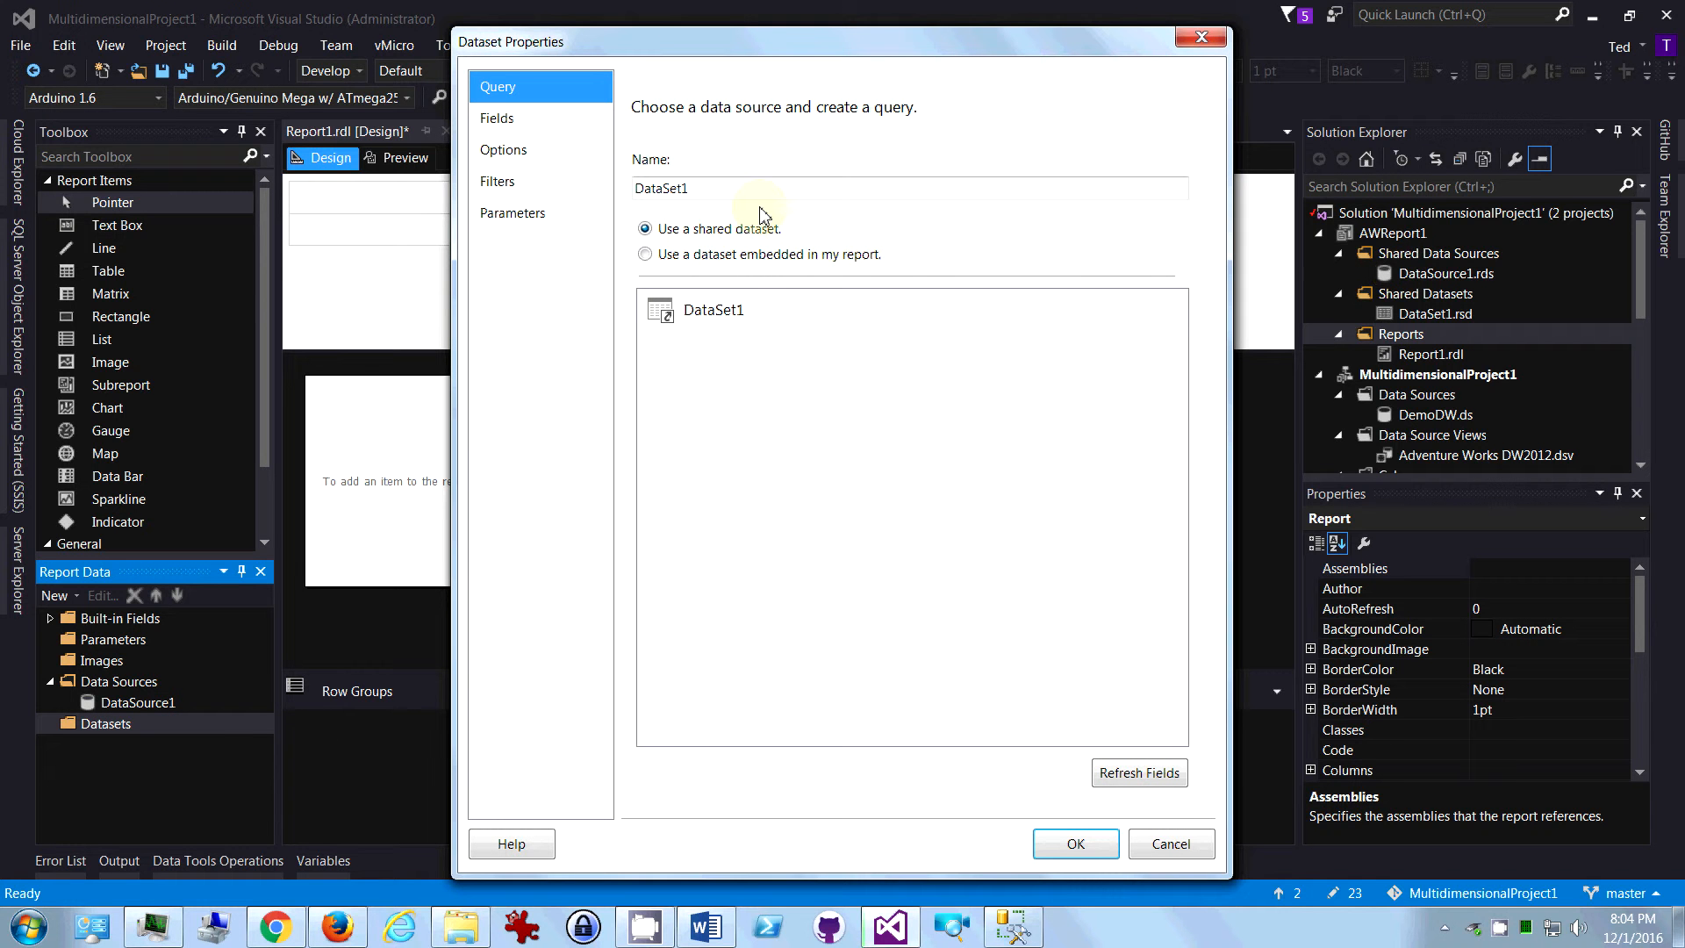
pyautogui.click(696, 325)
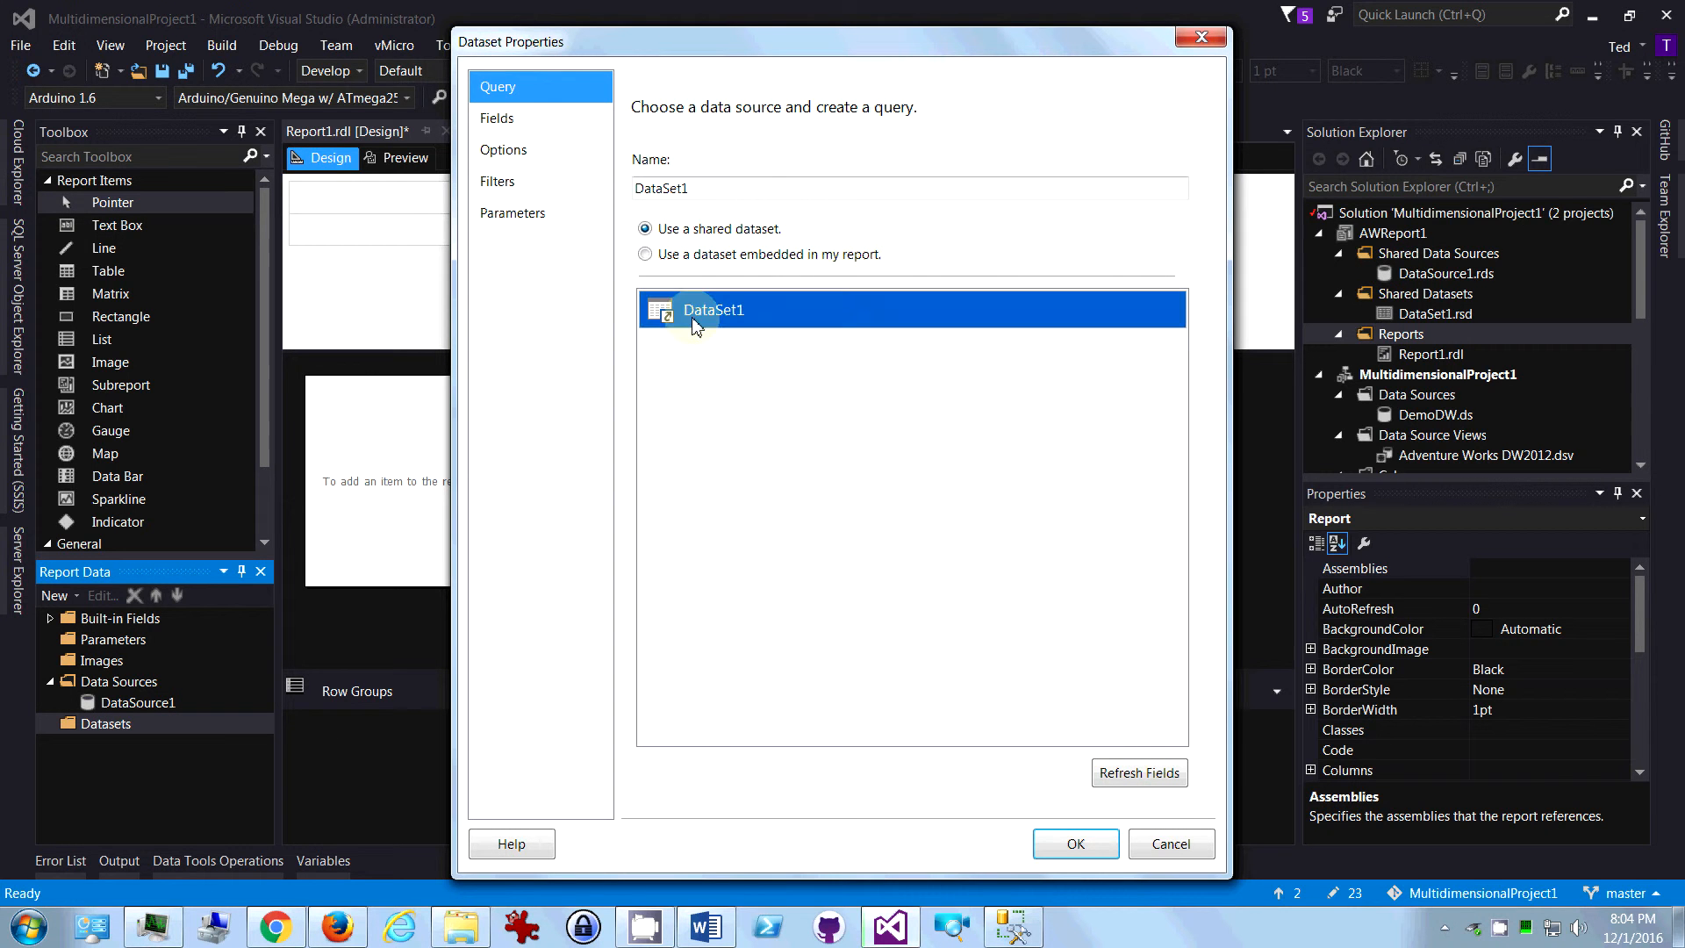
pyautogui.click(1066, 842)
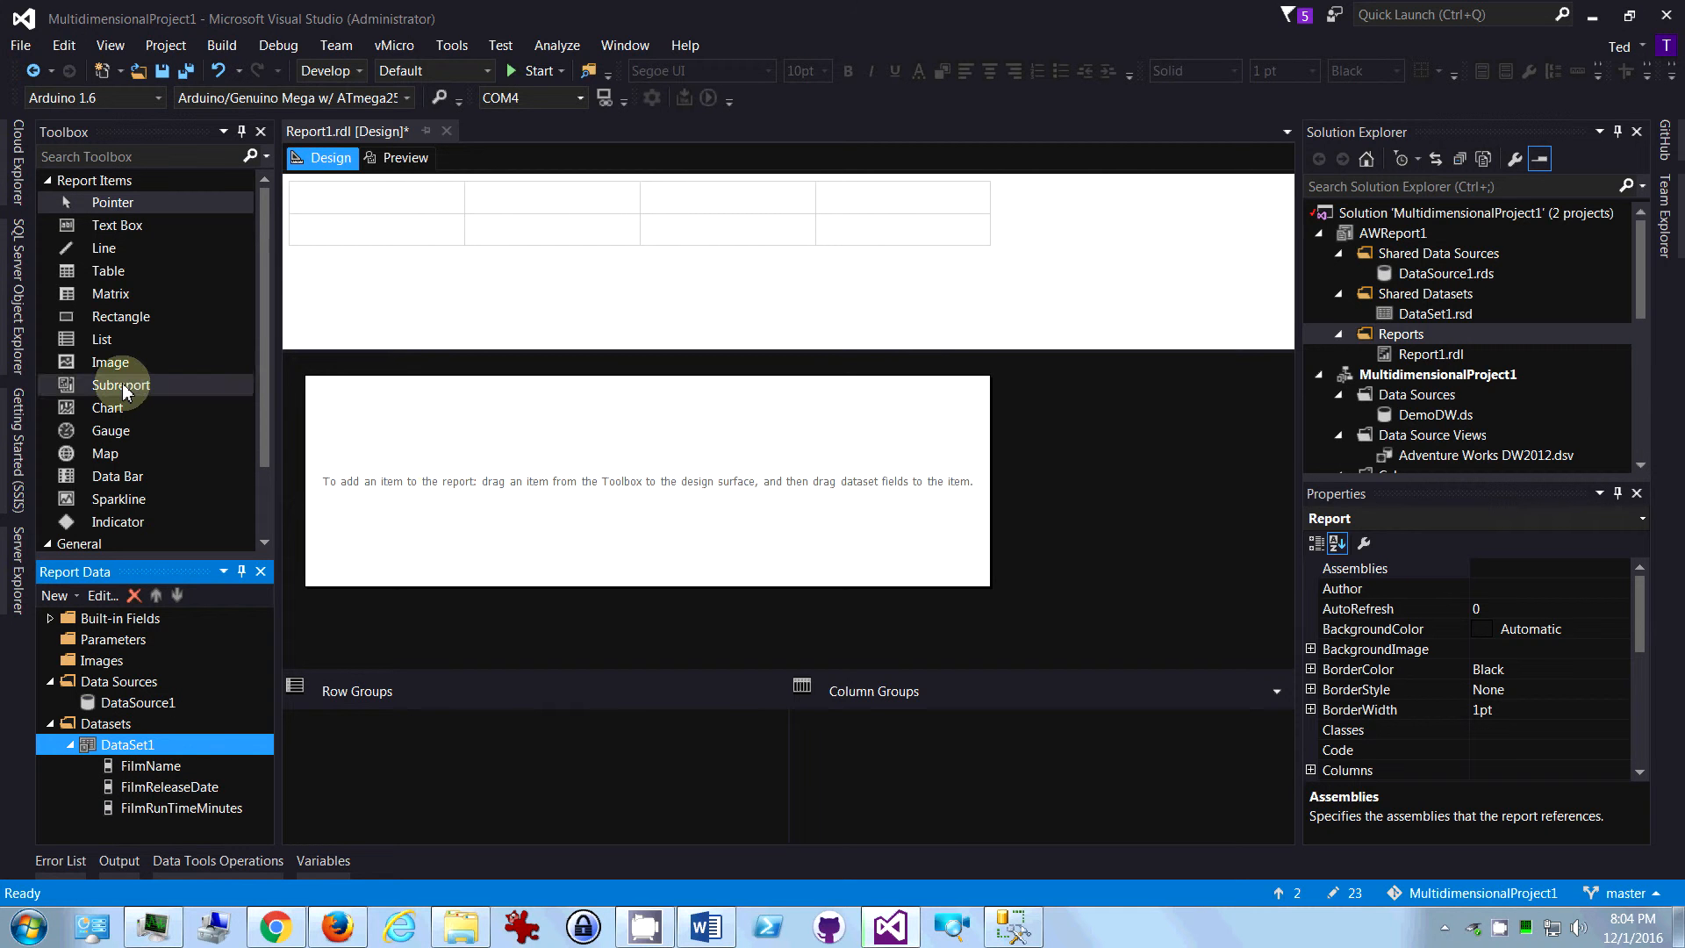
pyautogui.click(116, 230)
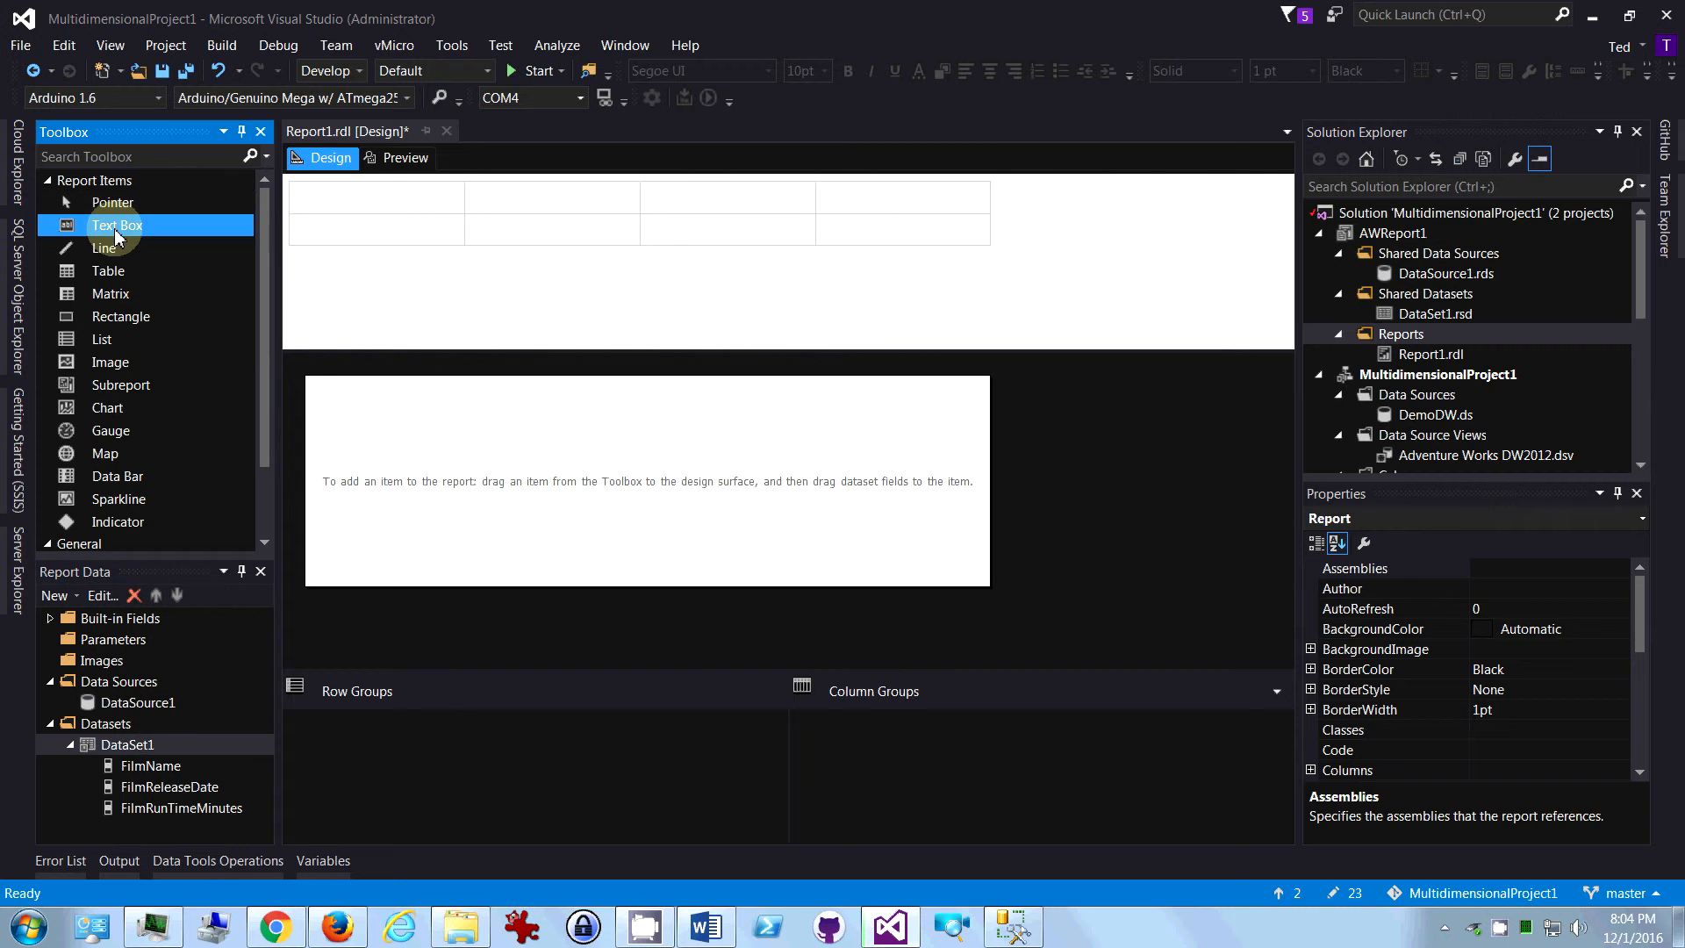
pyautogui.doubleClick(117, 235)
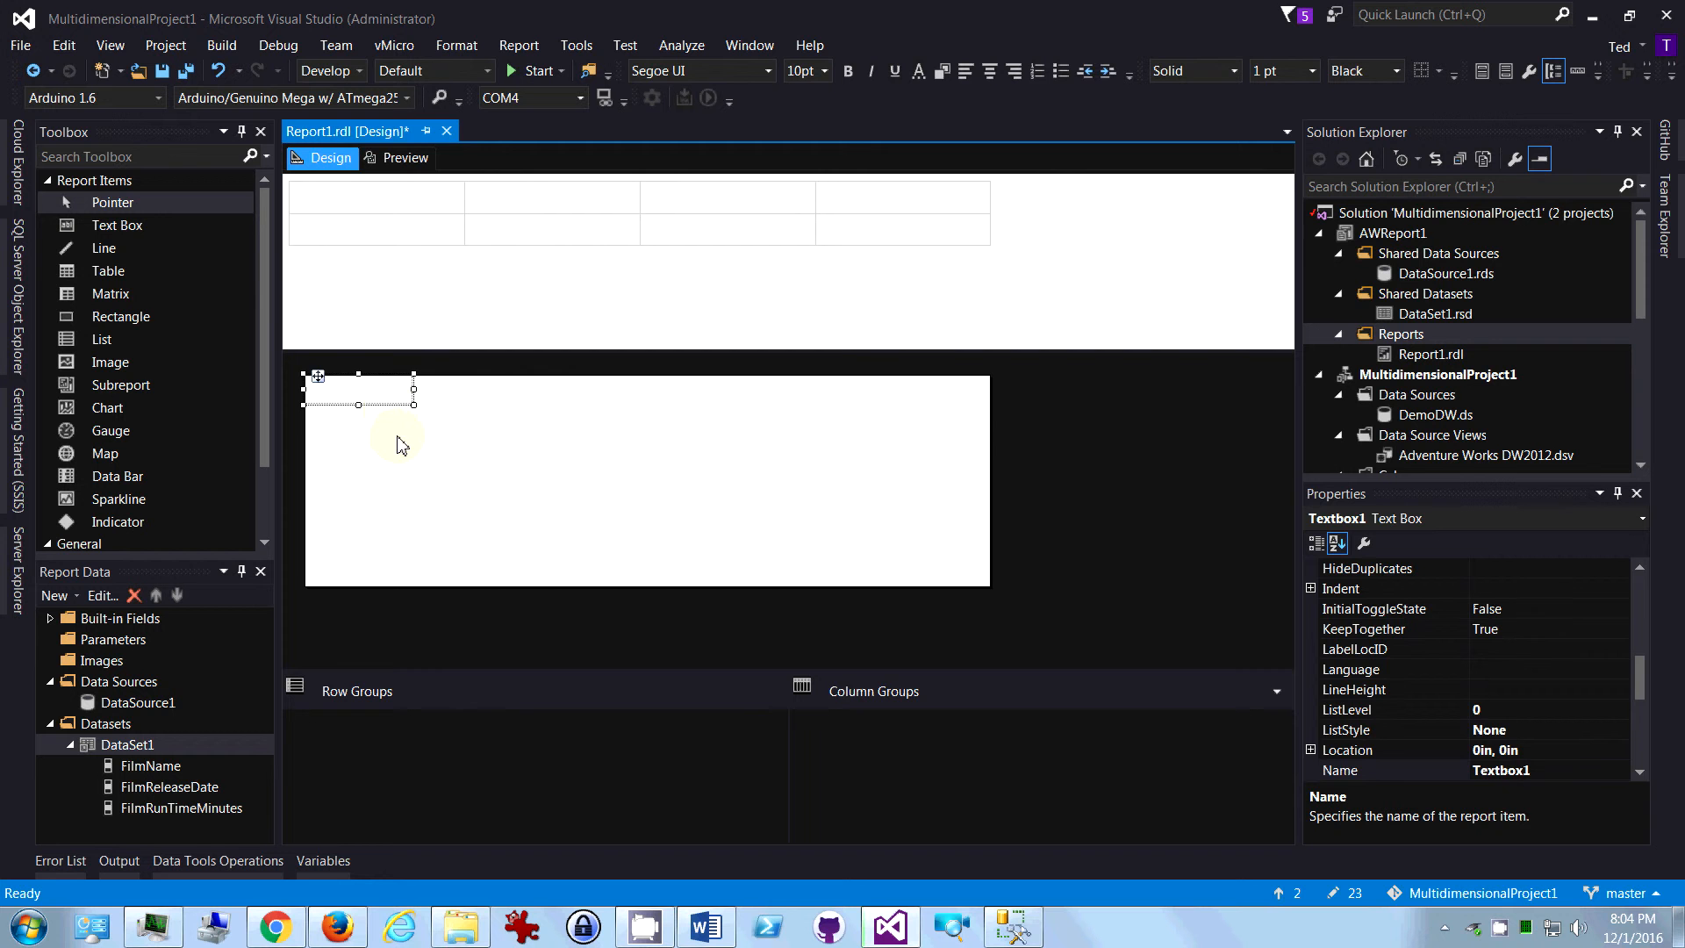
pyautogui.press('Delete')
# - Insert a table in the report body and fill its three data columns with FilmName, FilmReleaseDate and FilmRunTimeMinutes
pyautogui.click(99, 272)
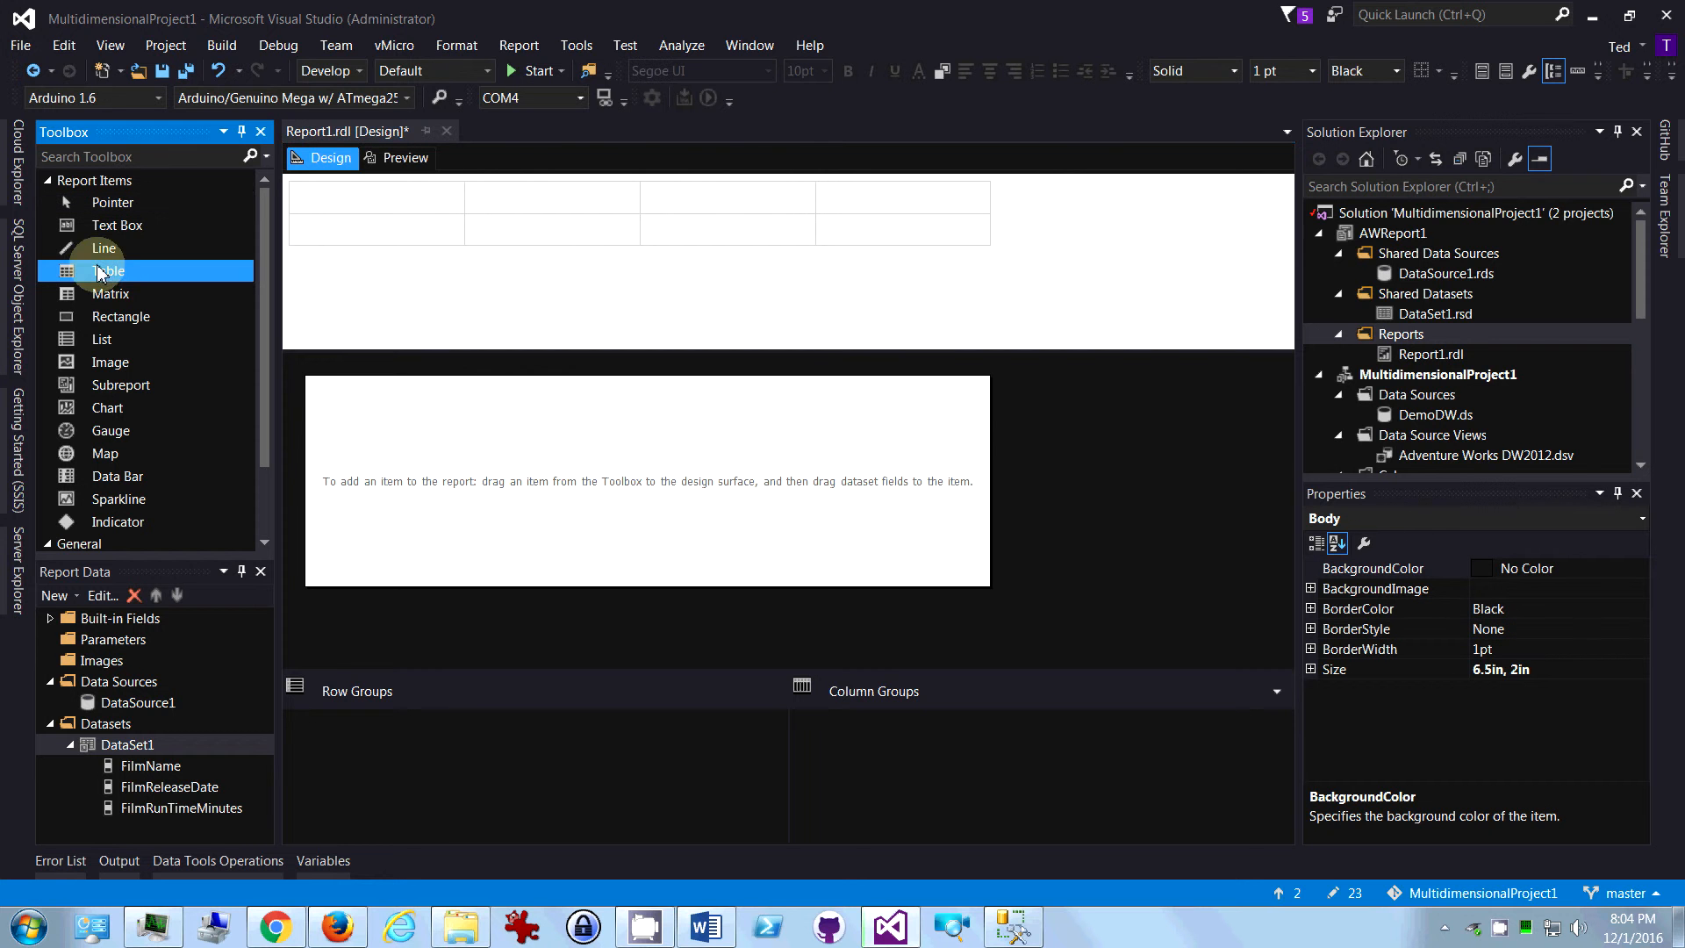
pyautogui.doubleClick(115, 277)
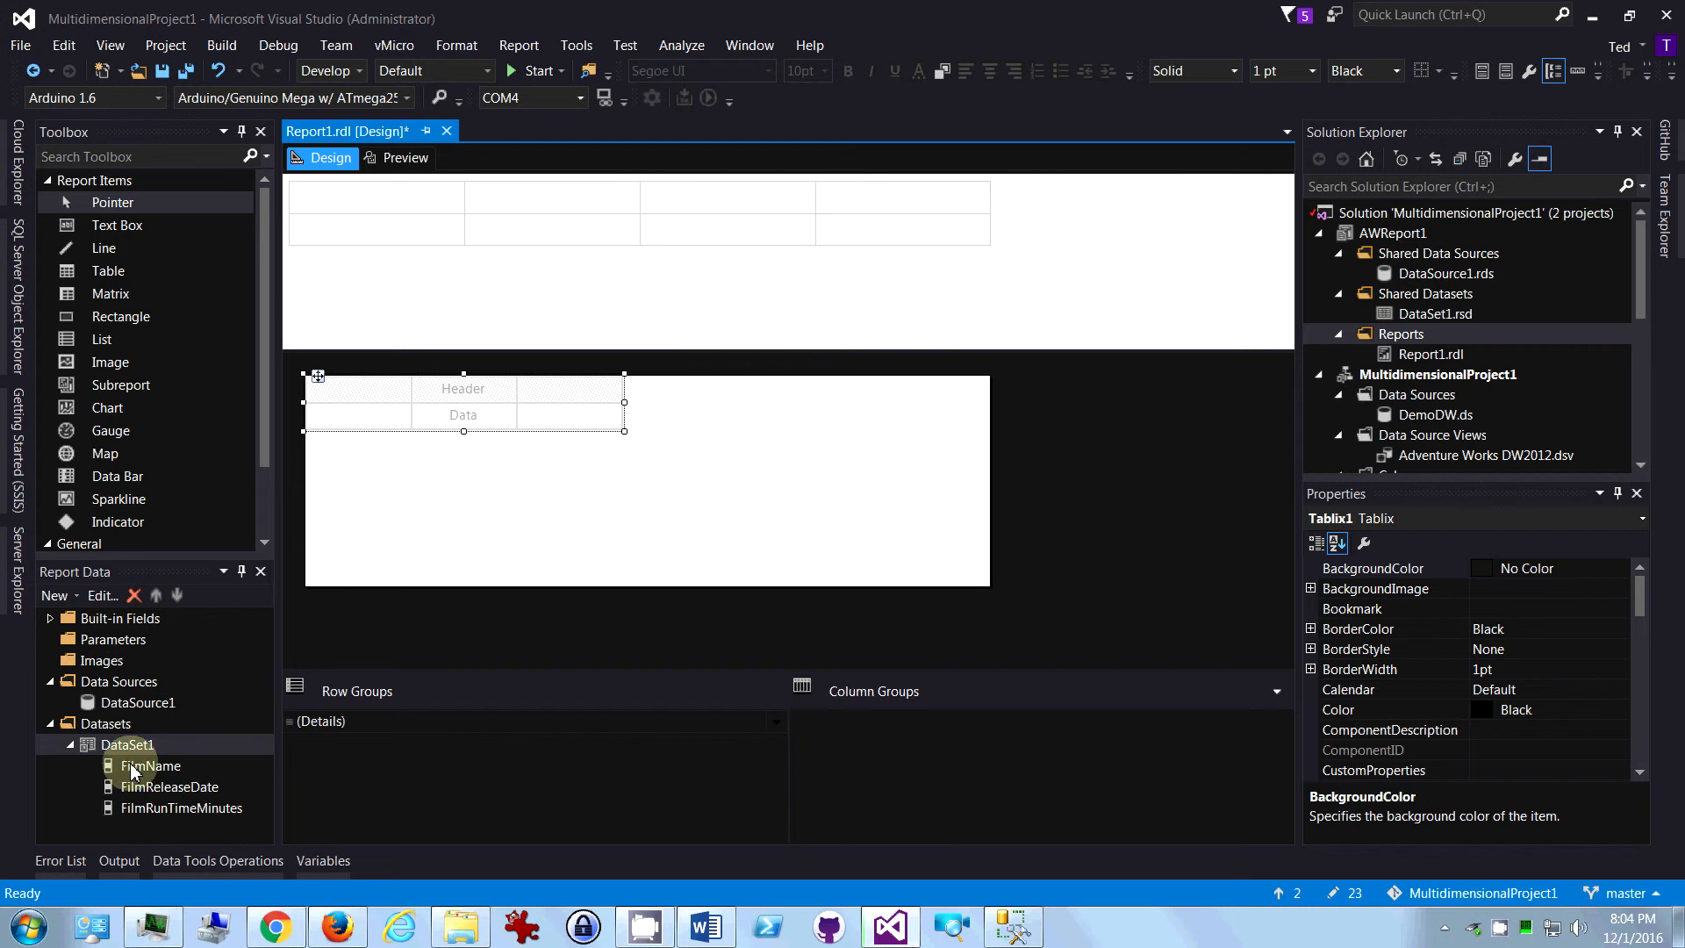
pyautogui.moveTo(132, 770); pyautogui.dragTo(357, 422)
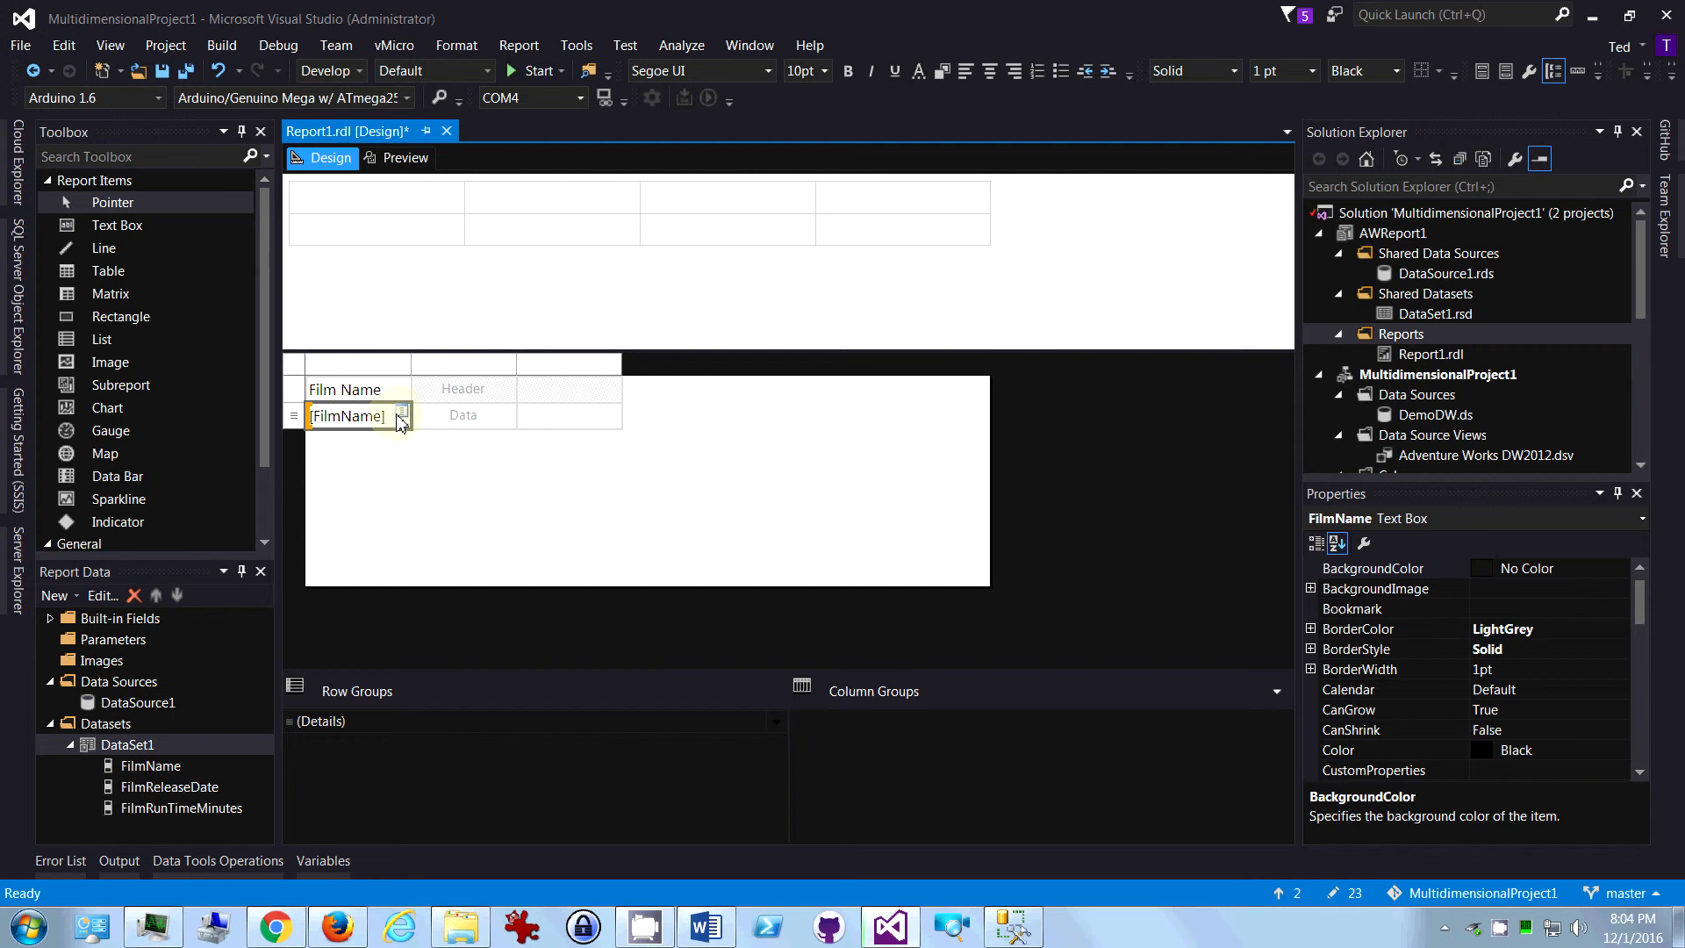
pyautogui.moveTo(509, 420)
pyautogui.click(507, 412)
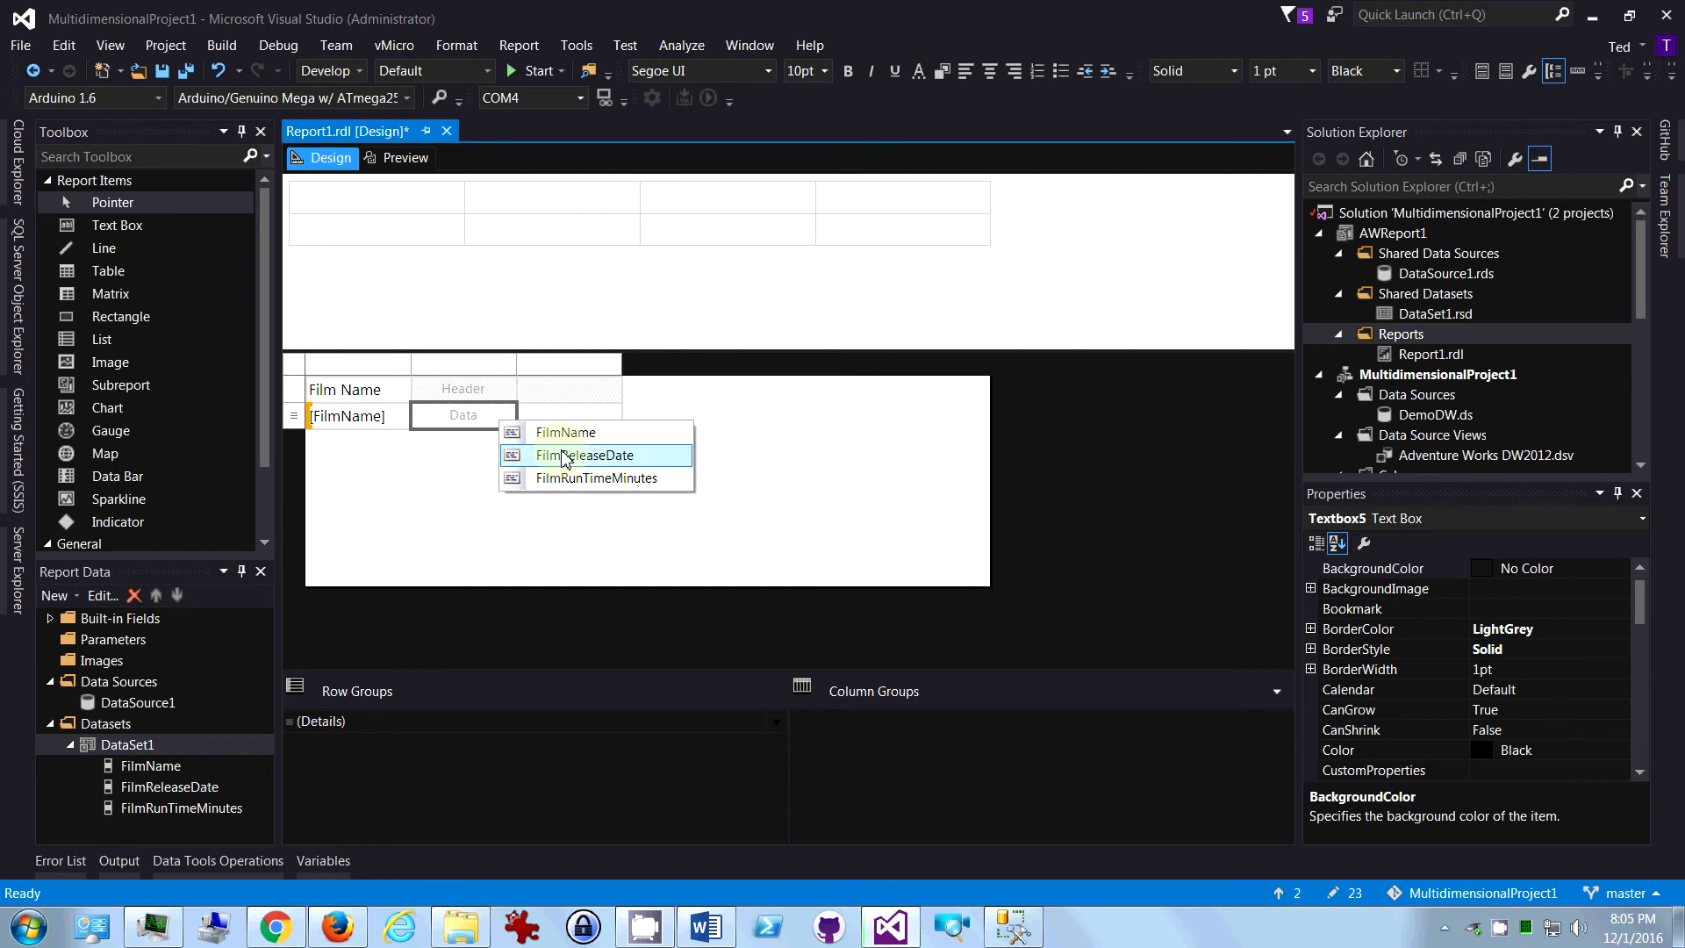
pyautogui.click(562, 455)
pyautogui.click(612, 412)
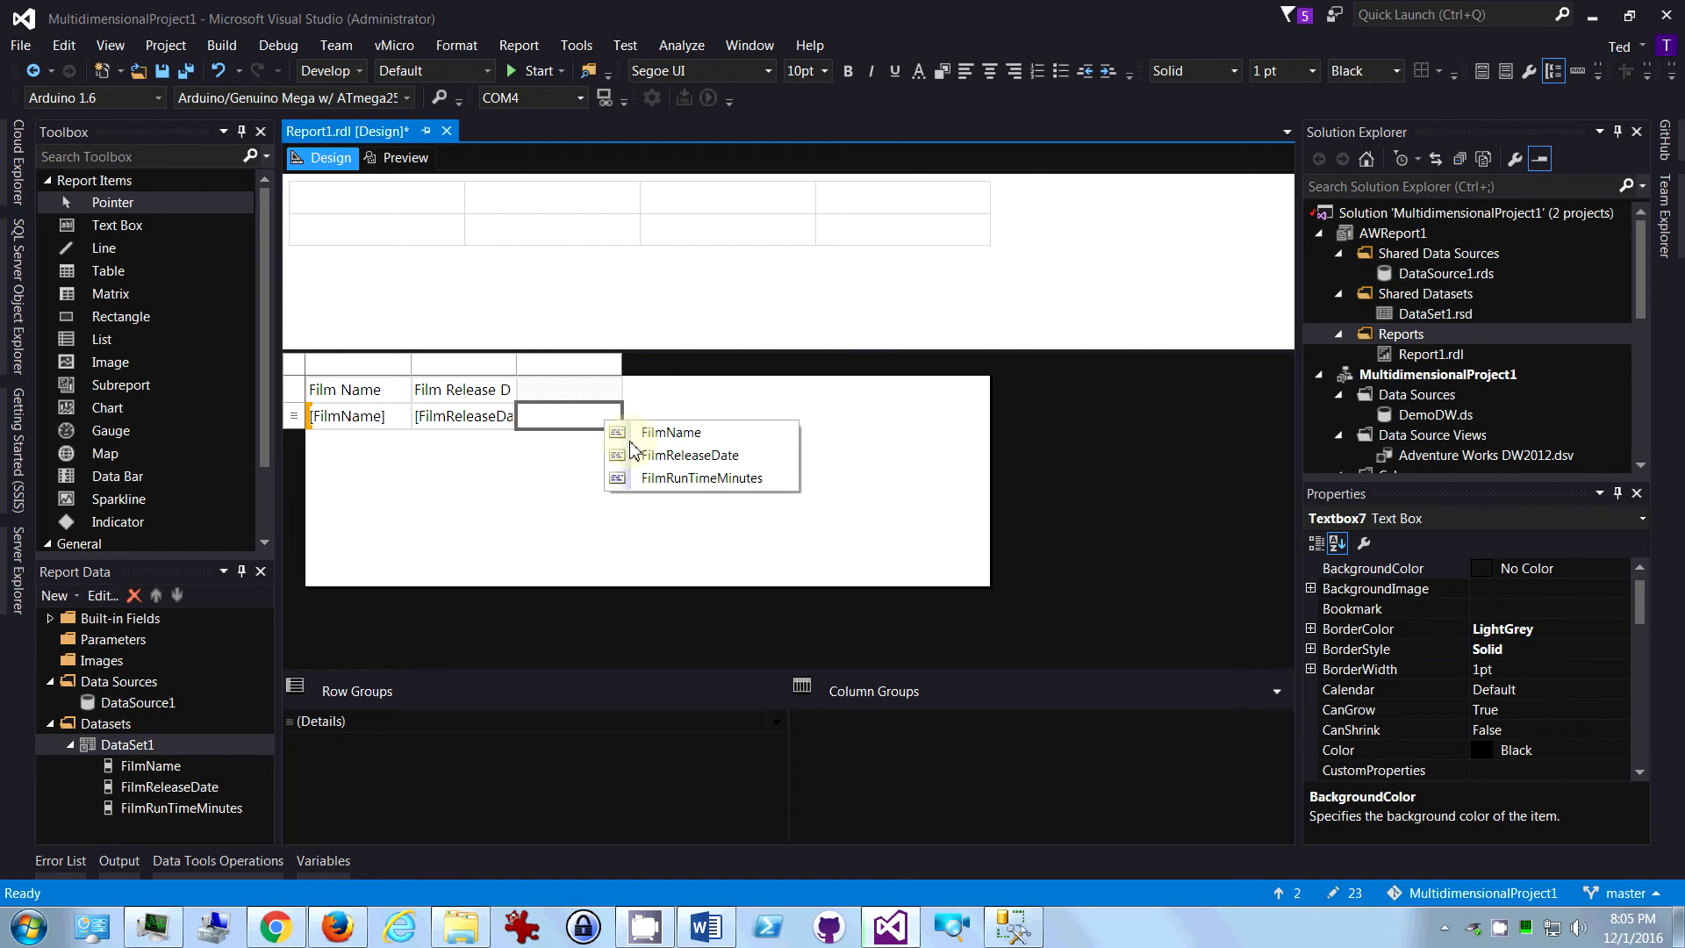
pyautogui.click(646, 478)
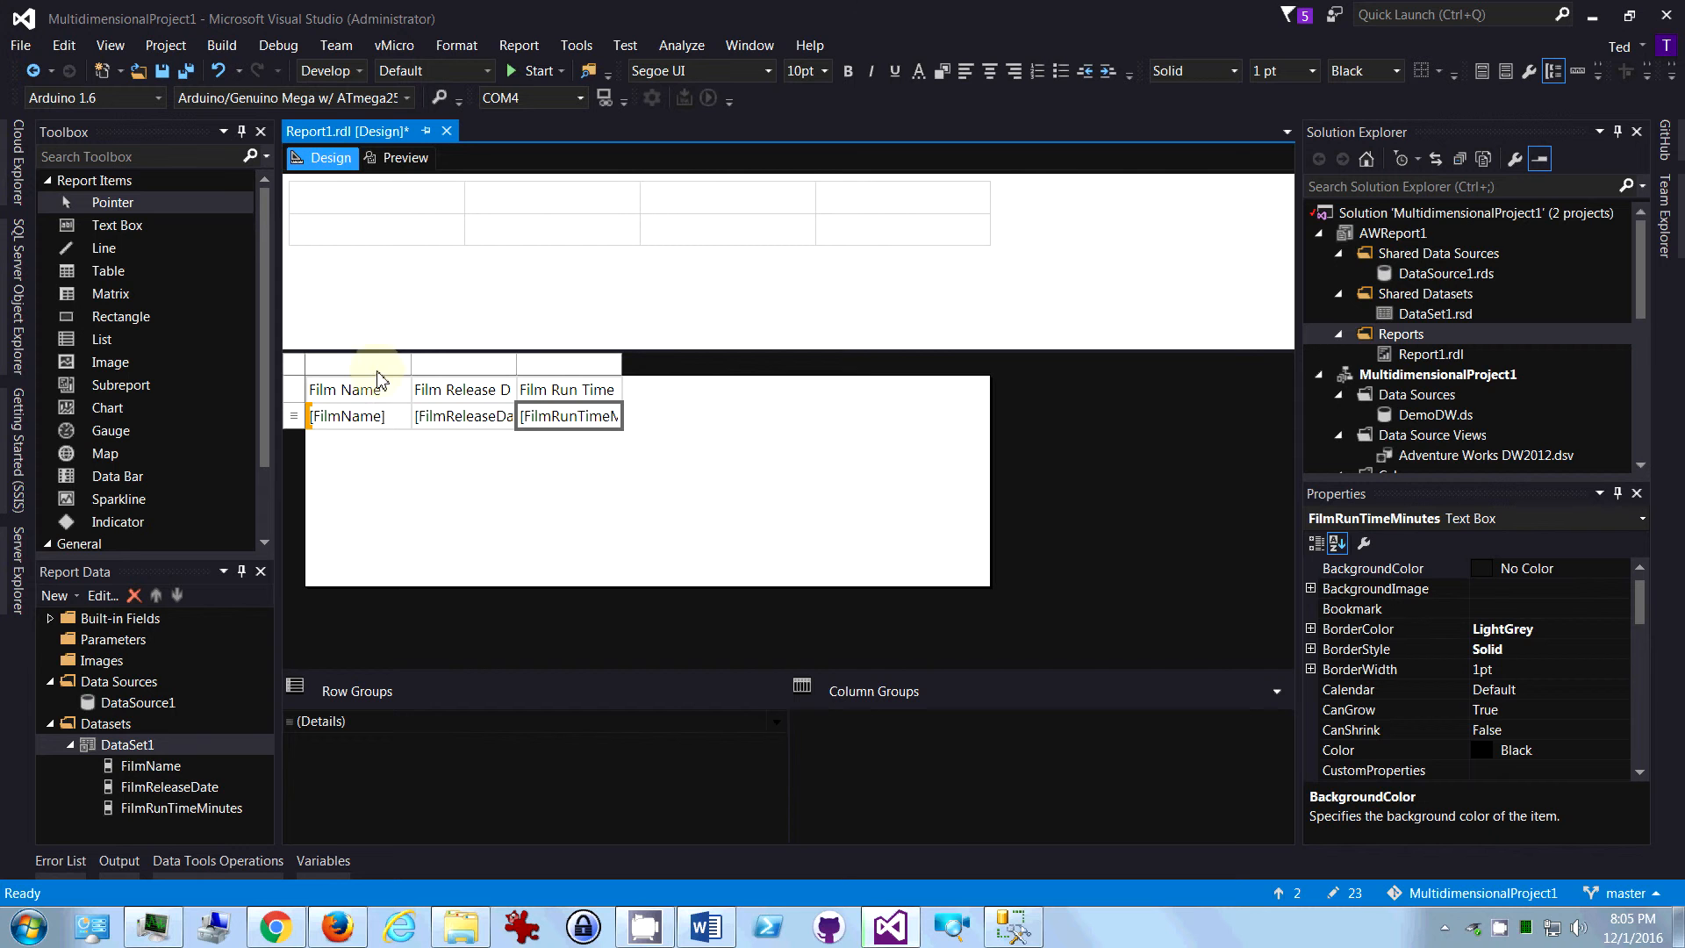
# - Widen the table's three columns so that each full header and field name fits on one line
pyautogui.moveTo(414, 362); pyautogui.dragTo(721, 362)
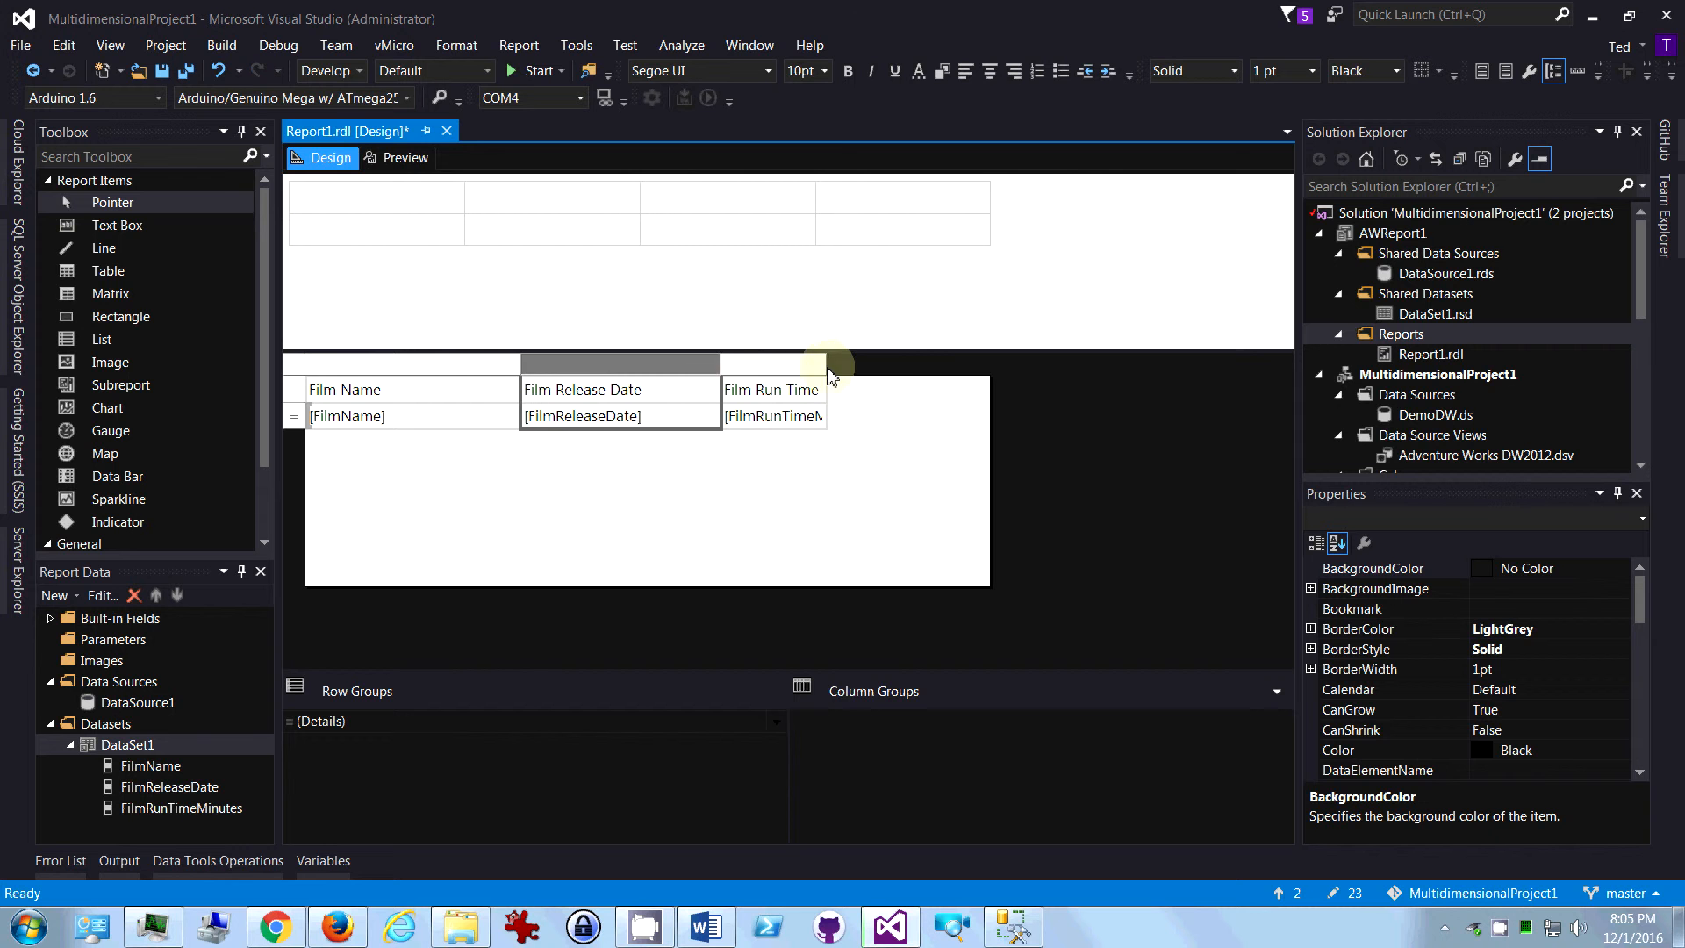
pyautogui.moveTo(826, 362); pyautogui.dragTo(878, 363)
pyautogui.moveTo(892, 367); pyautogui.dragTo(963, 362)
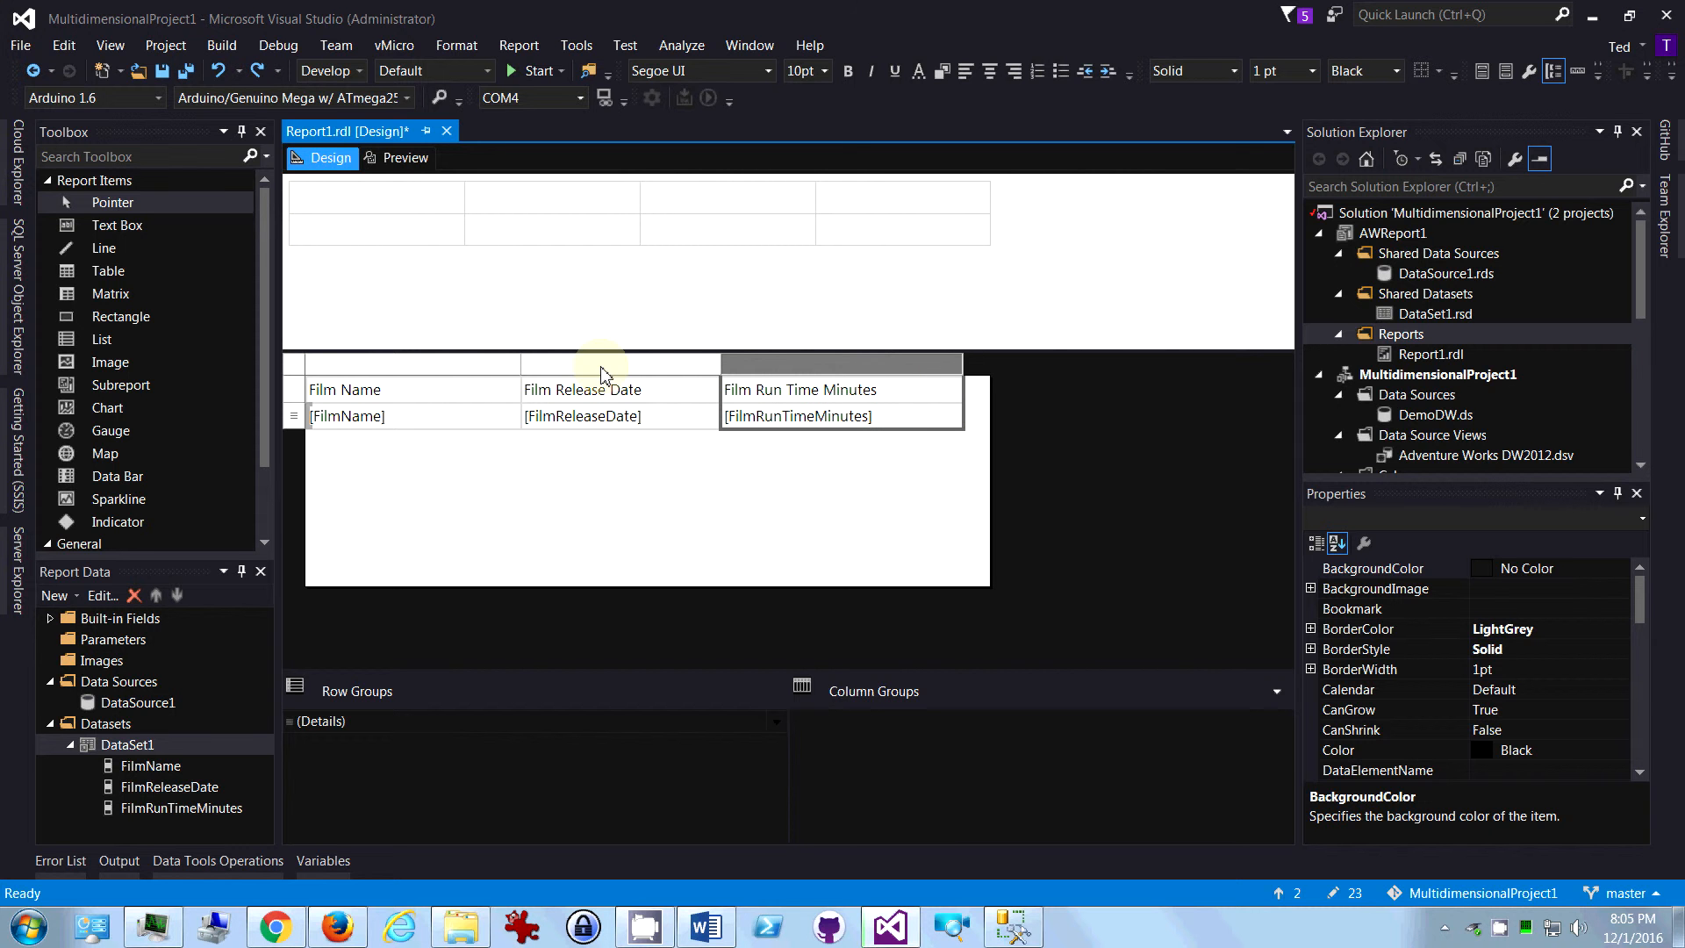
# - Compare selecting the FilmRunTimeMinutes data cell with selecting the placeholder text inside it, and clear the selection
pyautogui.click(924, 422)
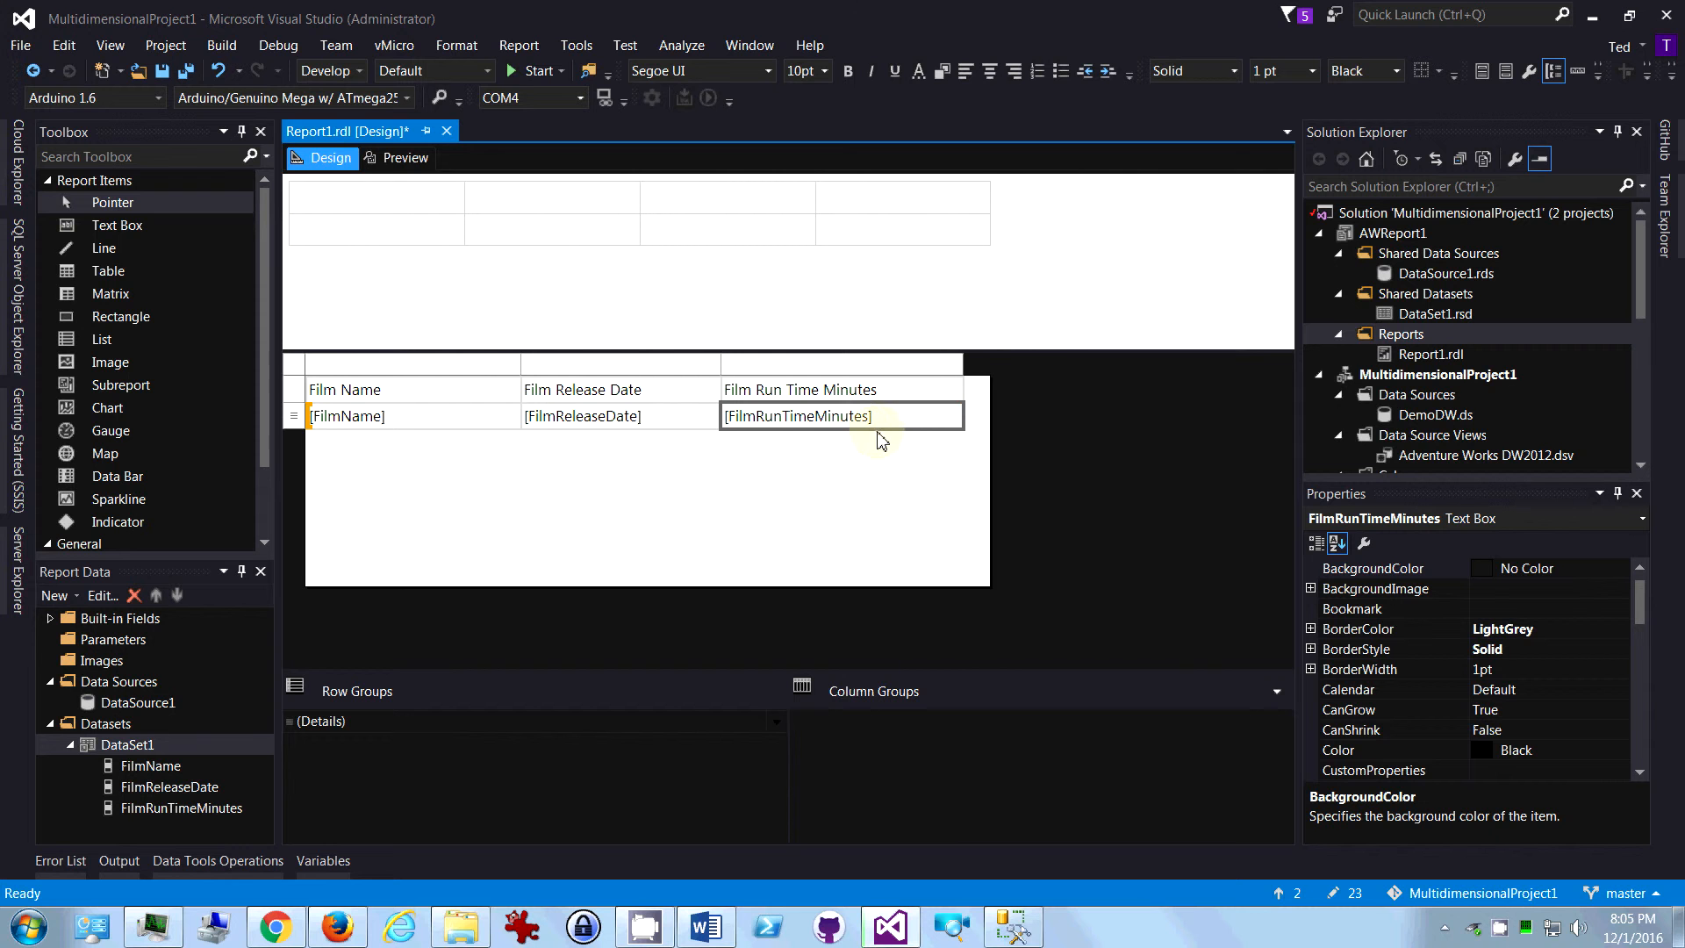
pyautogui.moveTo(955, 423)
pyautogui.doubleClick(817, 417)
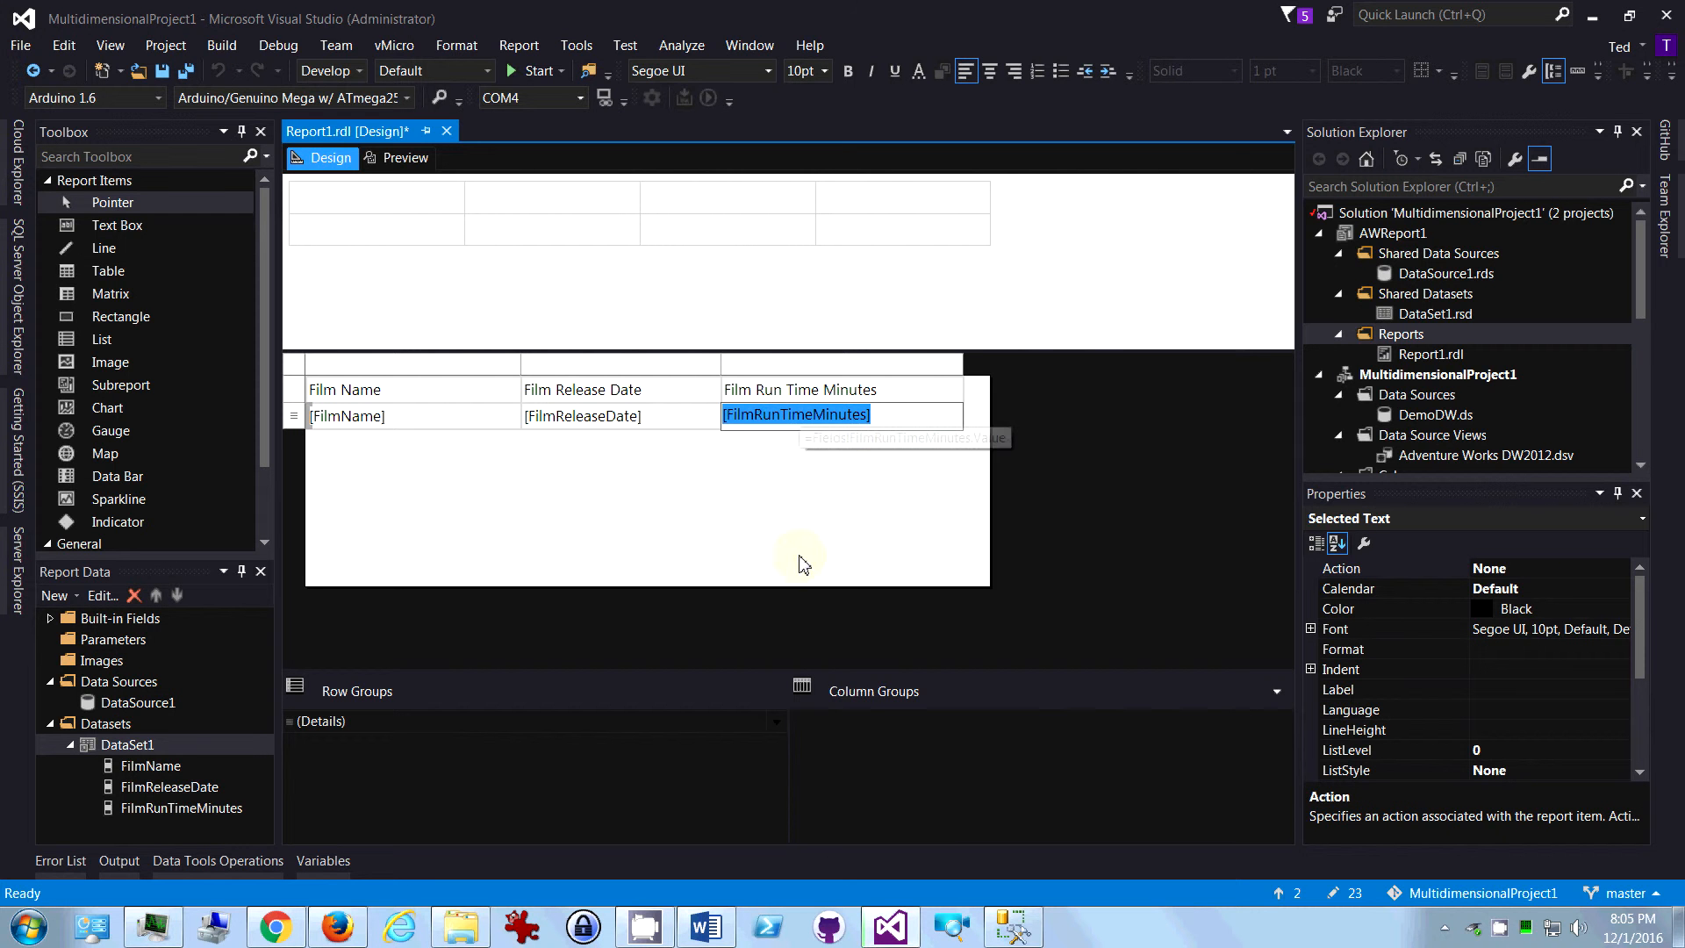
pyautogui.click(904, 413)
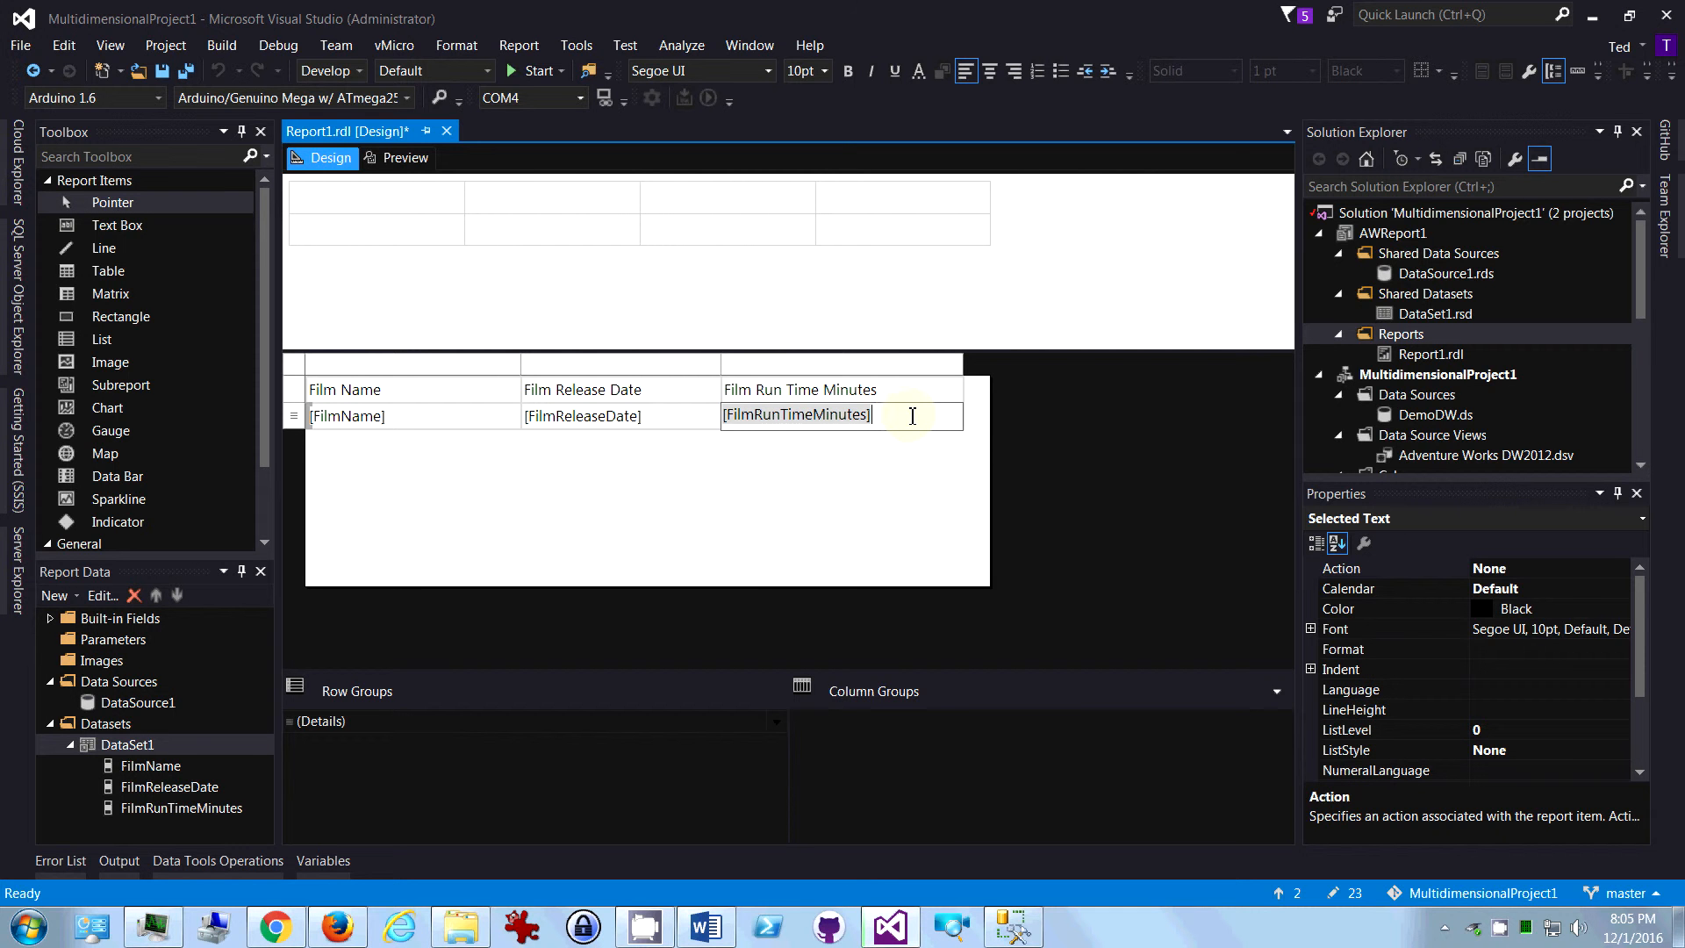
pyautogui.hotkey('shift', 'End')
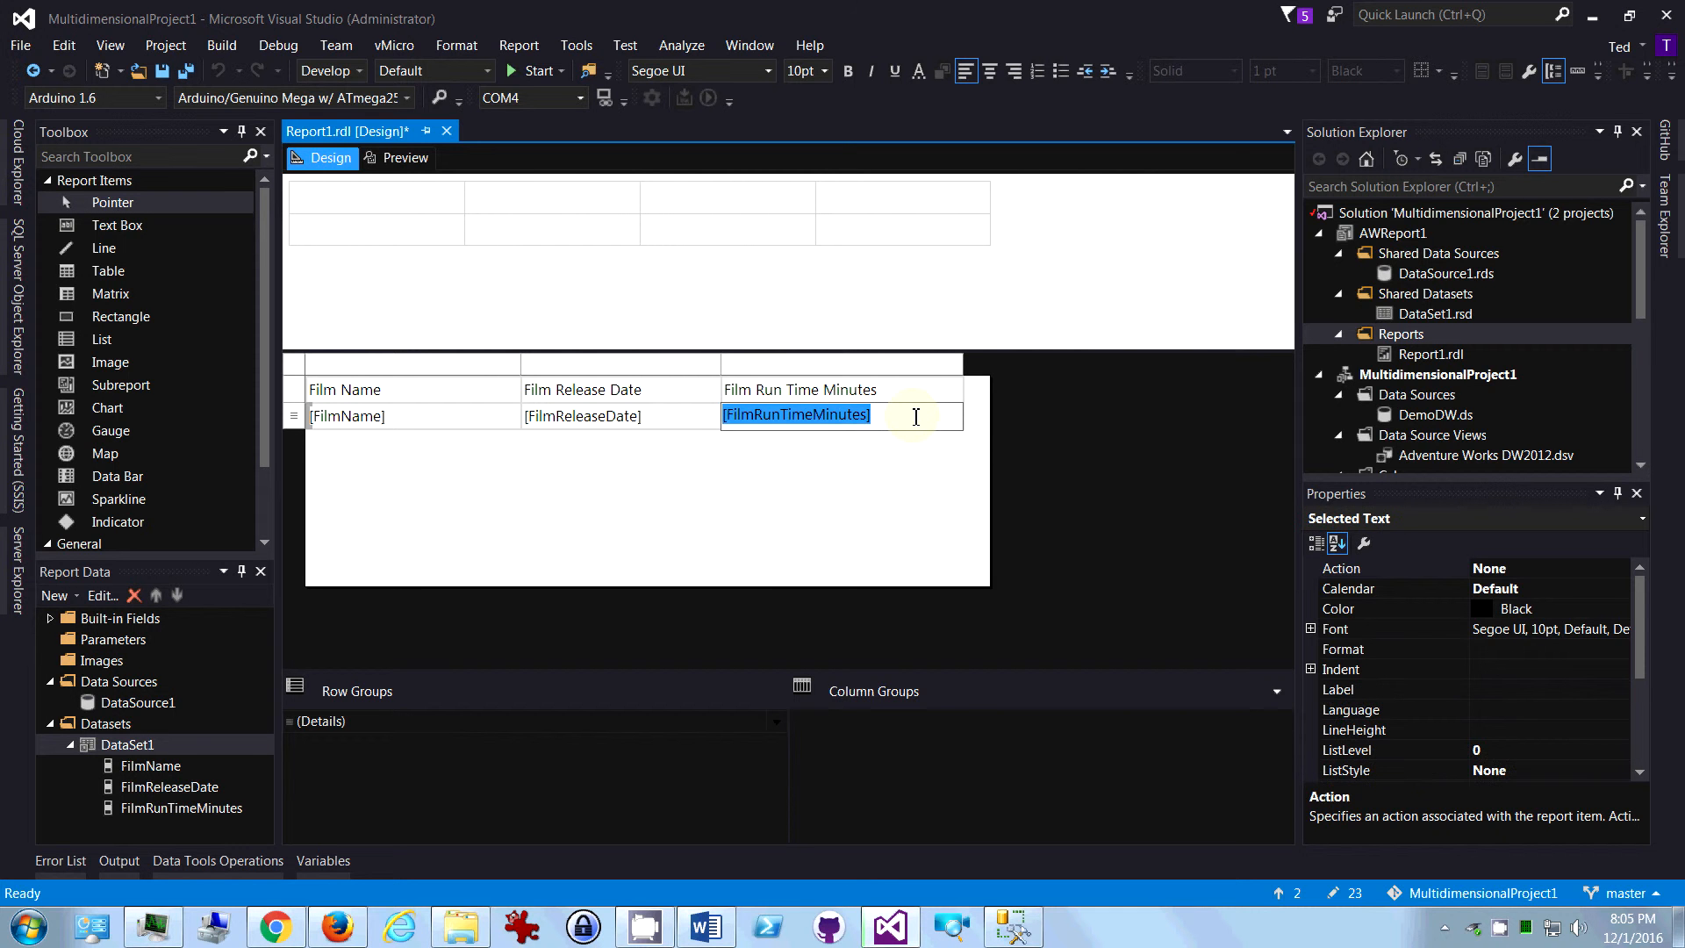
pyautogui.click(652, 493)
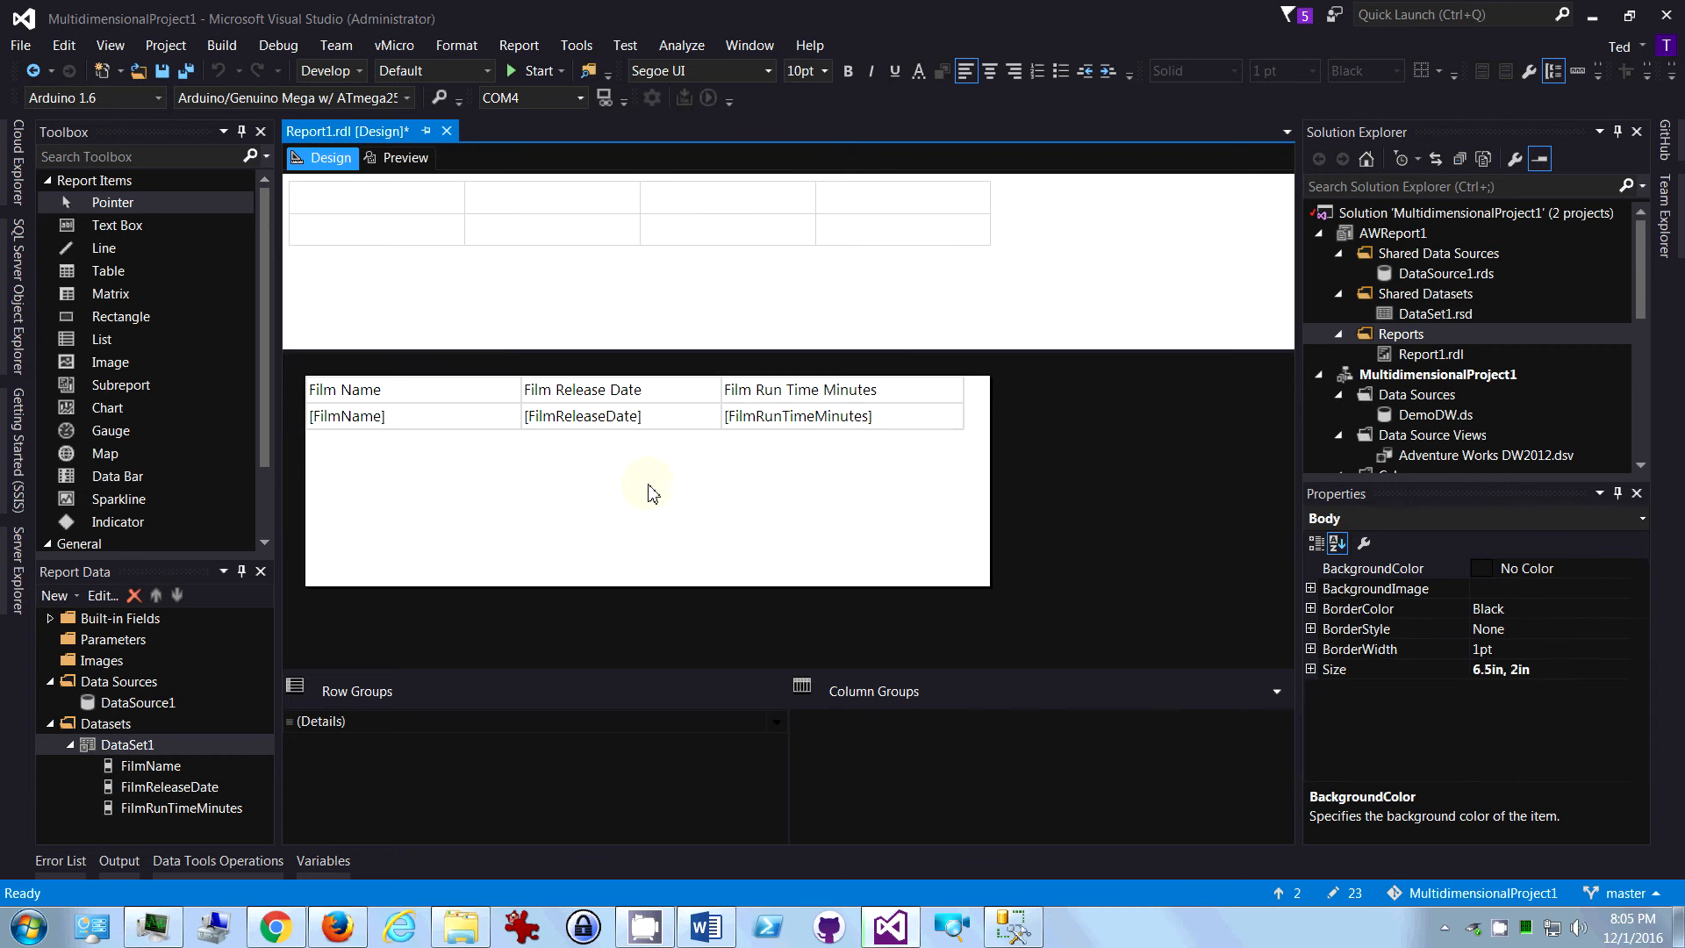
# - Review the Text Box Properties of the FilmRunTimeMinutes data cell and close them
pyautogui.click(909, 428)
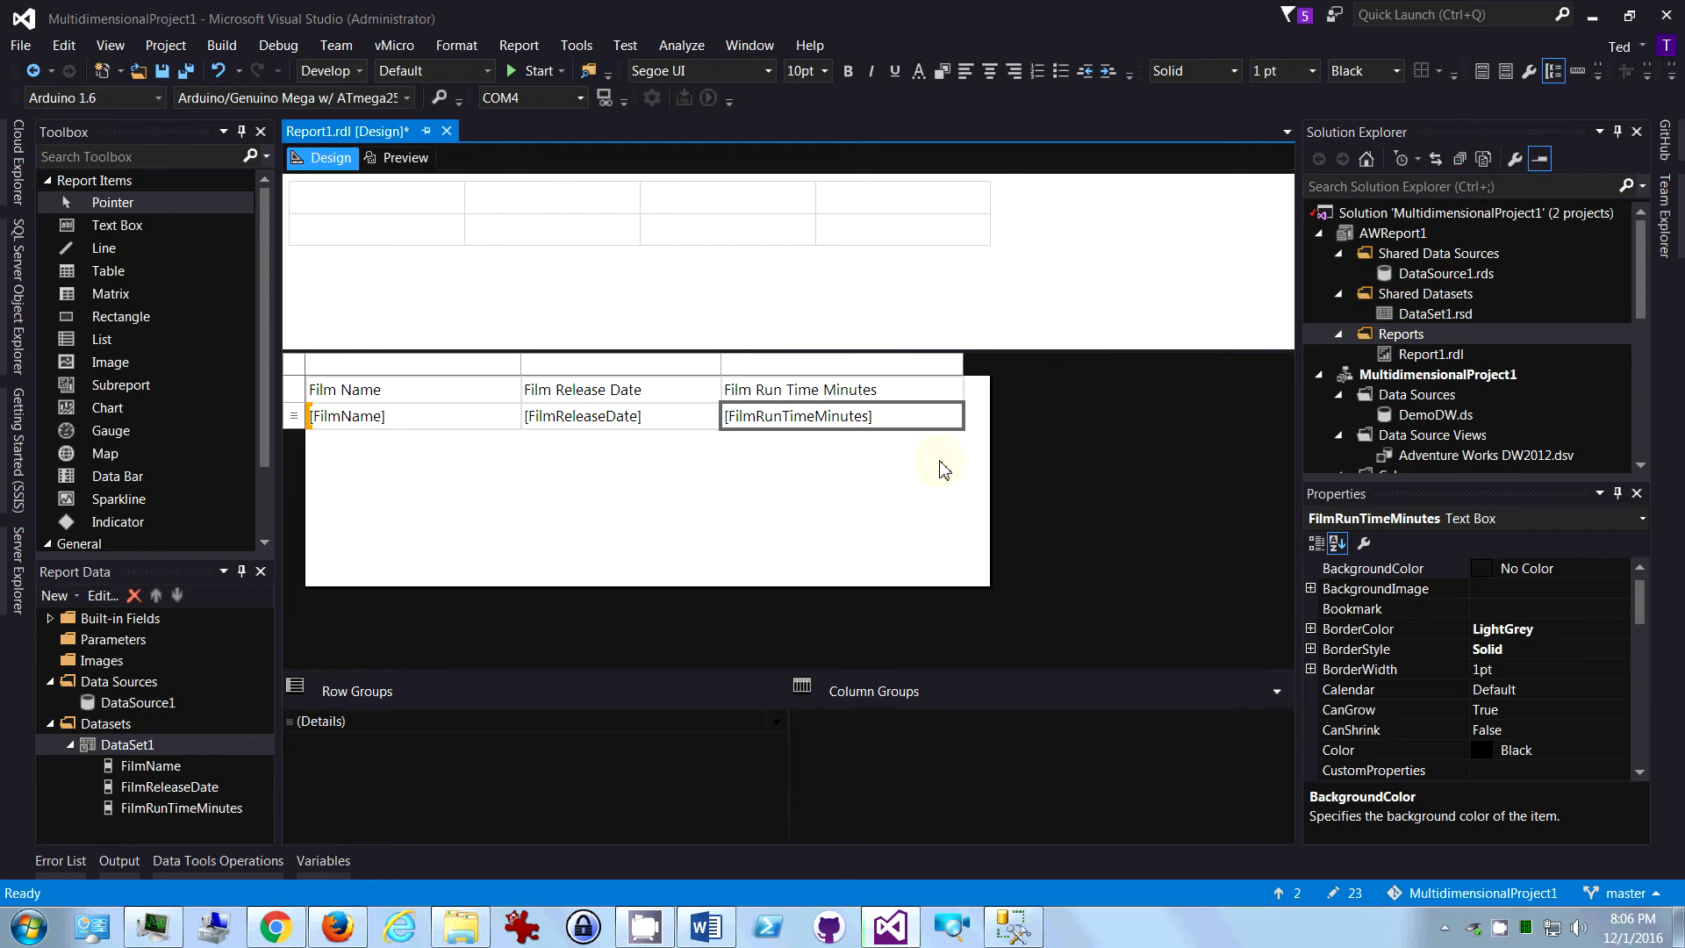
pyautogui.rightClick(913, 425)
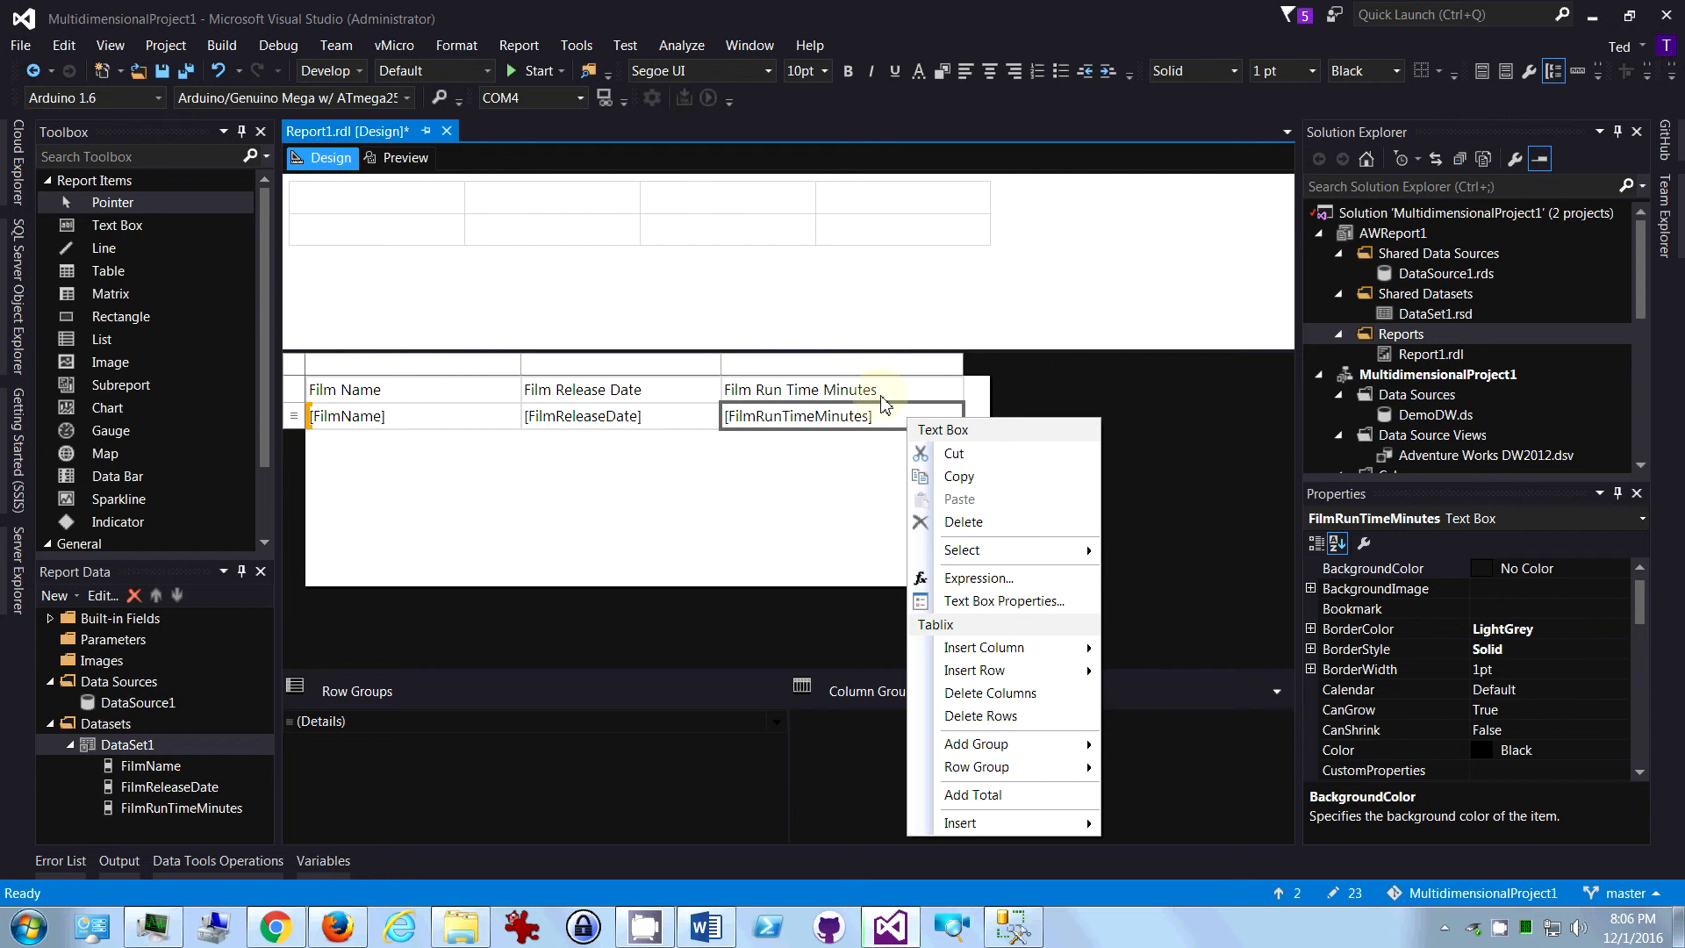
pyautogui.click(991, 601)
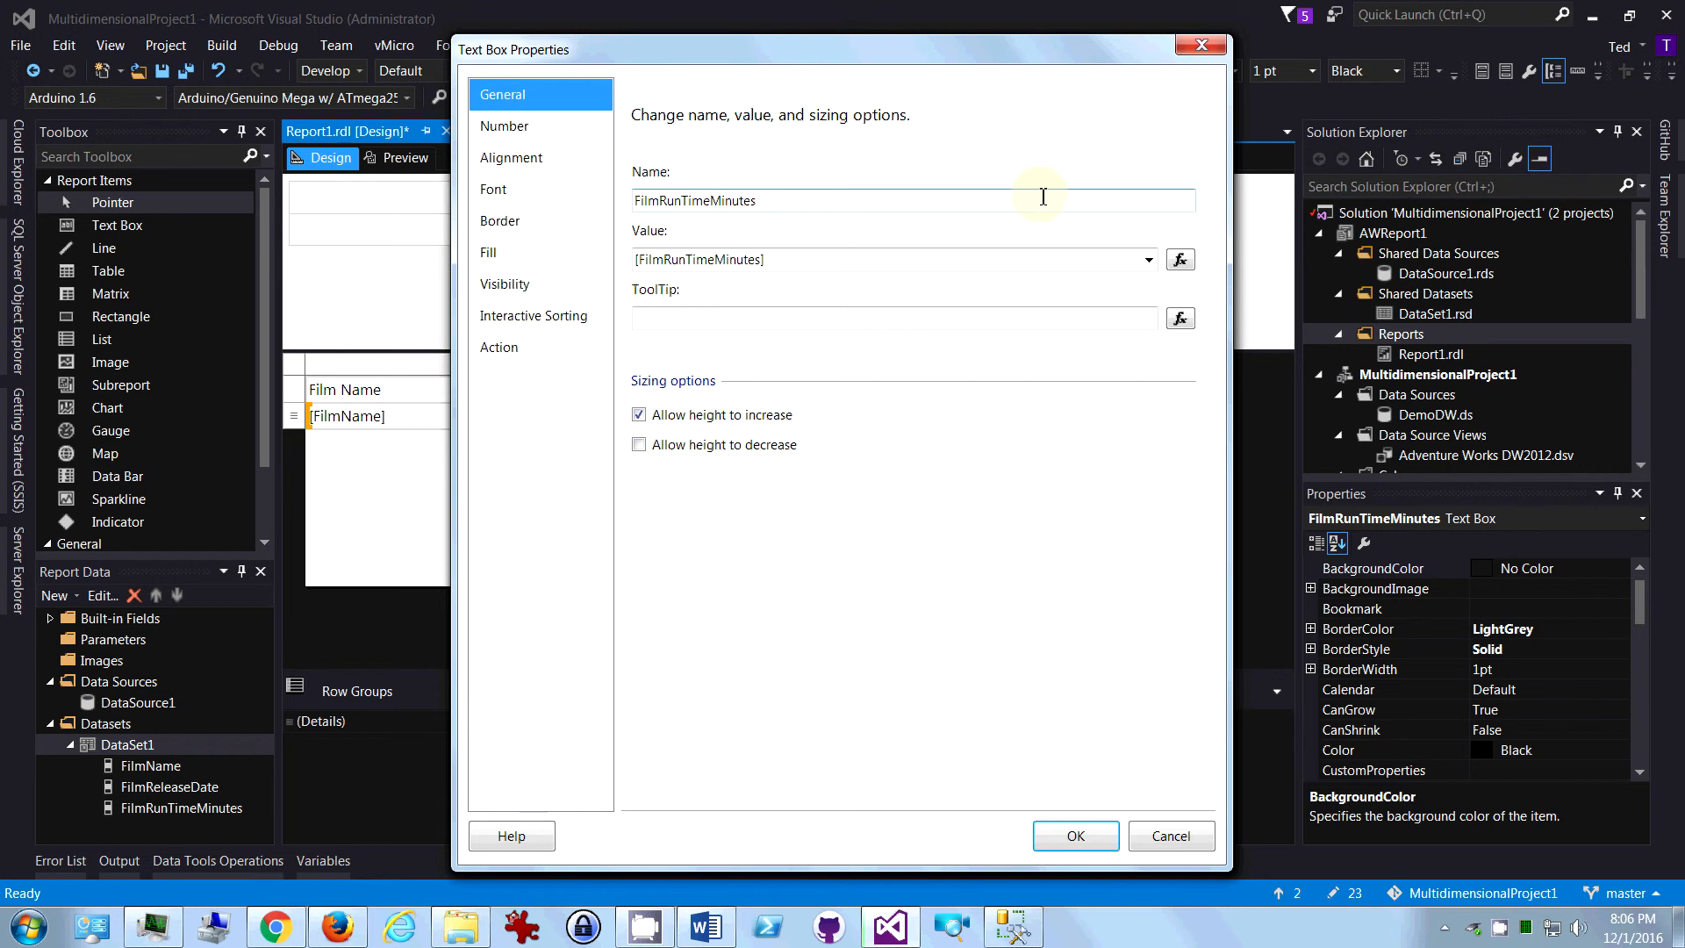
pyautogui.click(526, 286)
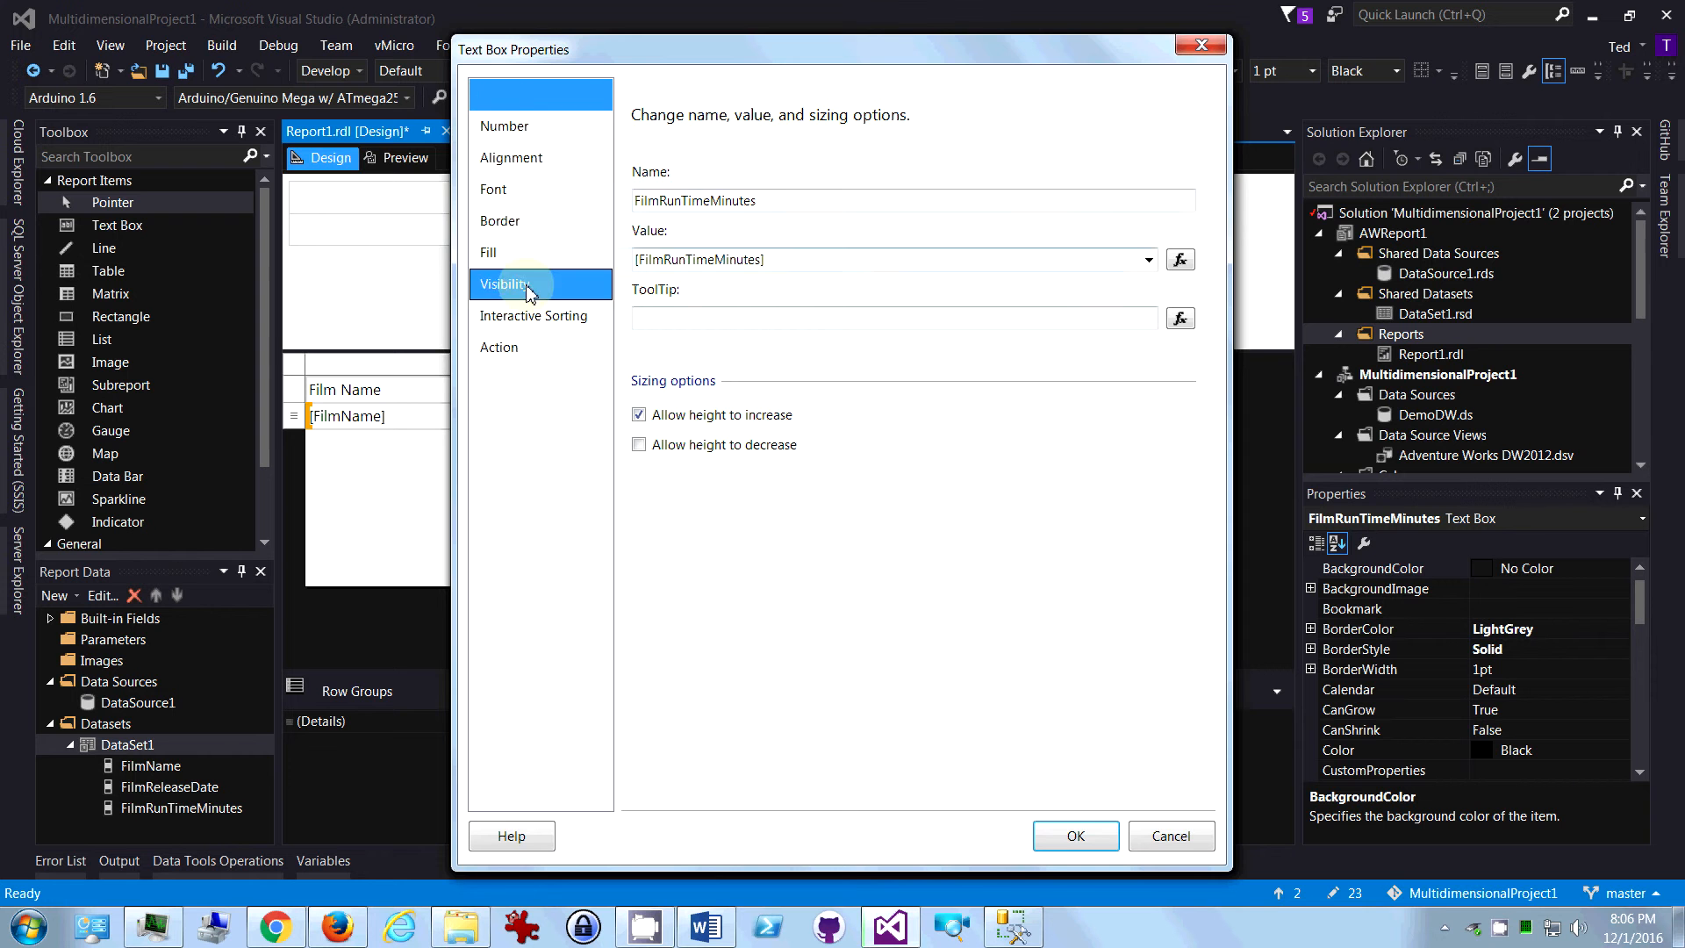
pyautogui.click(512, 158)
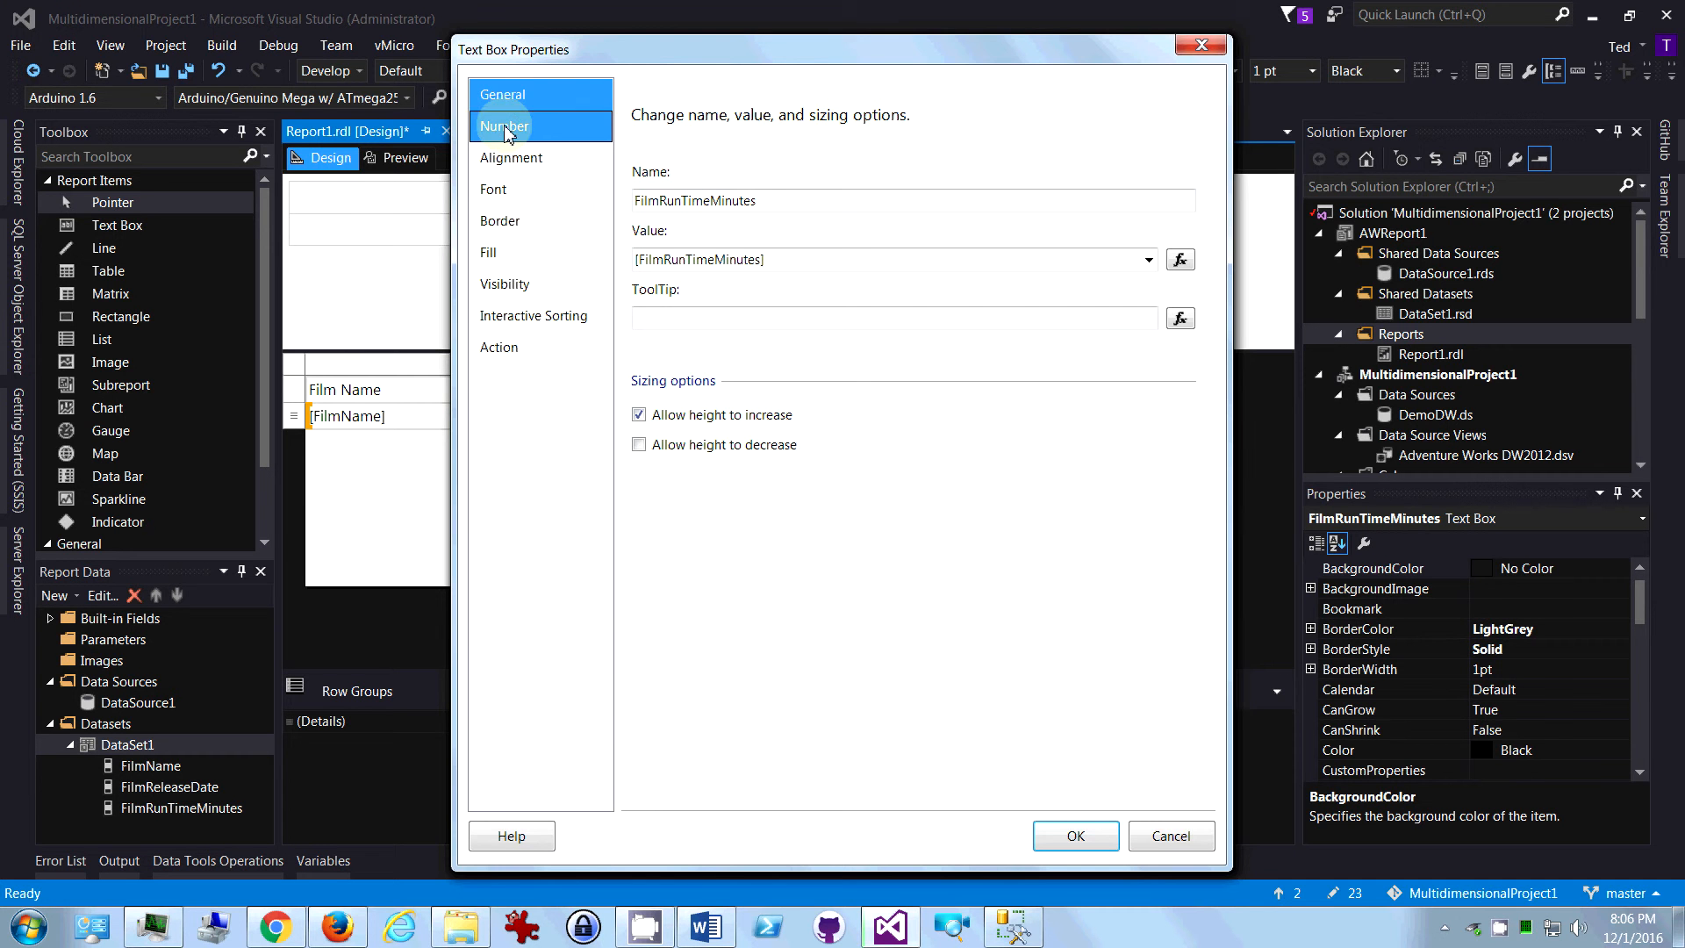
pyautogui.click(507, 129)
pyautogui.press('Return')
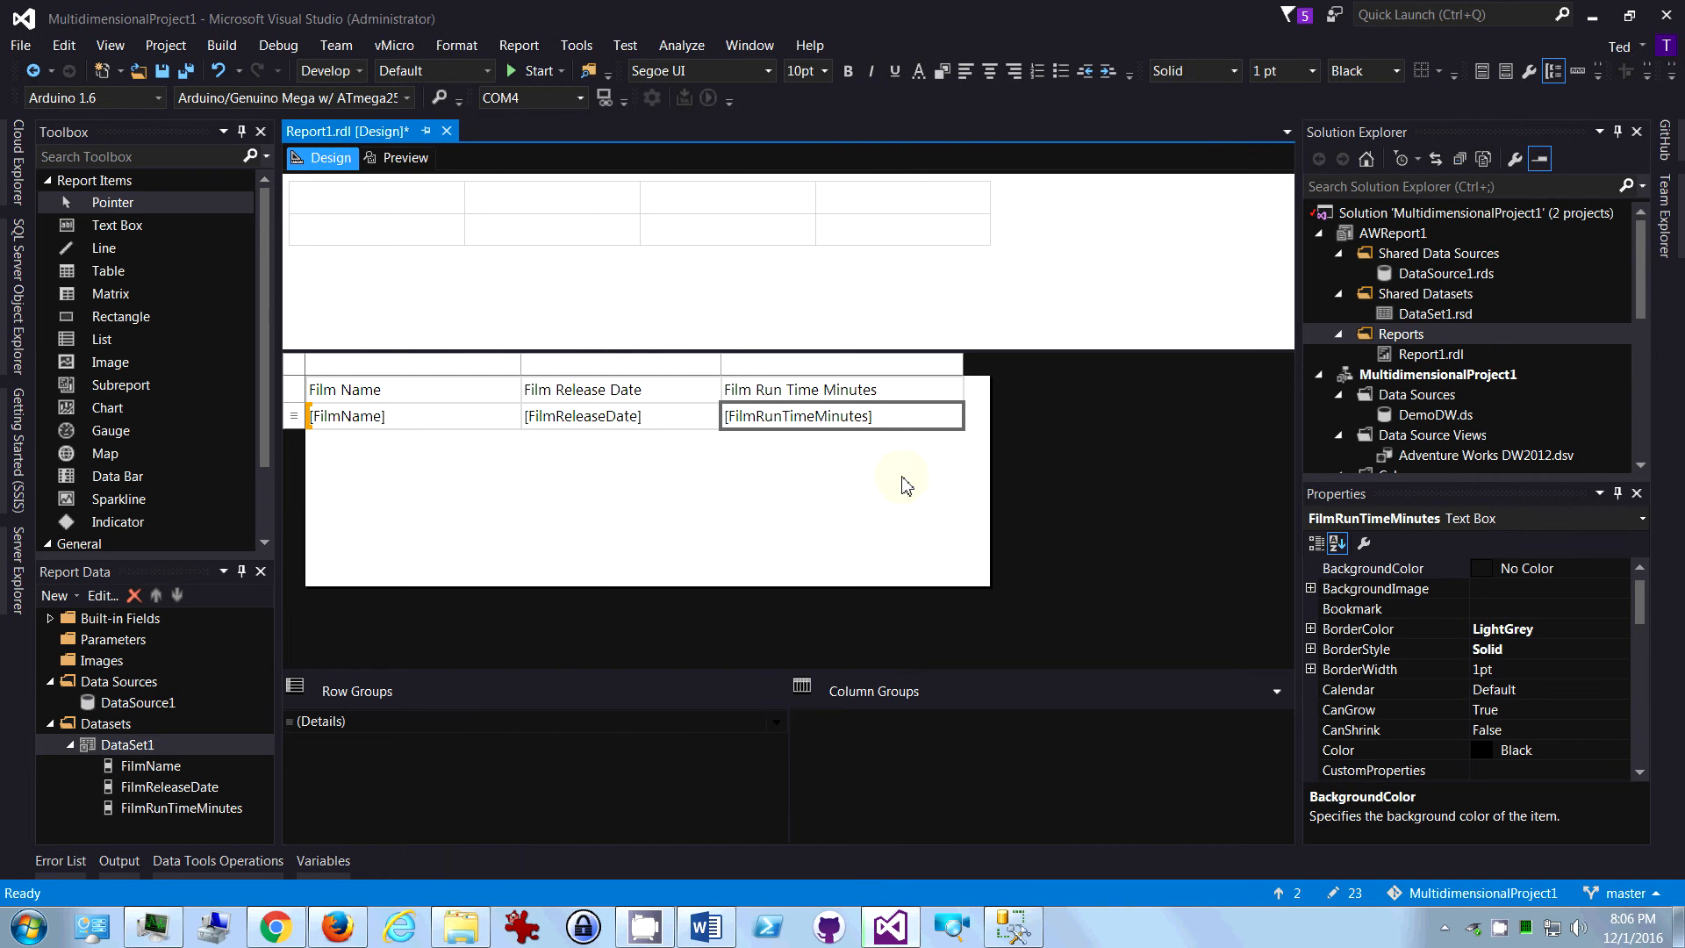
# - Check the Text Box Properties of the Film Run Time Minutes header cell and close them without changes
pyautogui.click(894, 396)
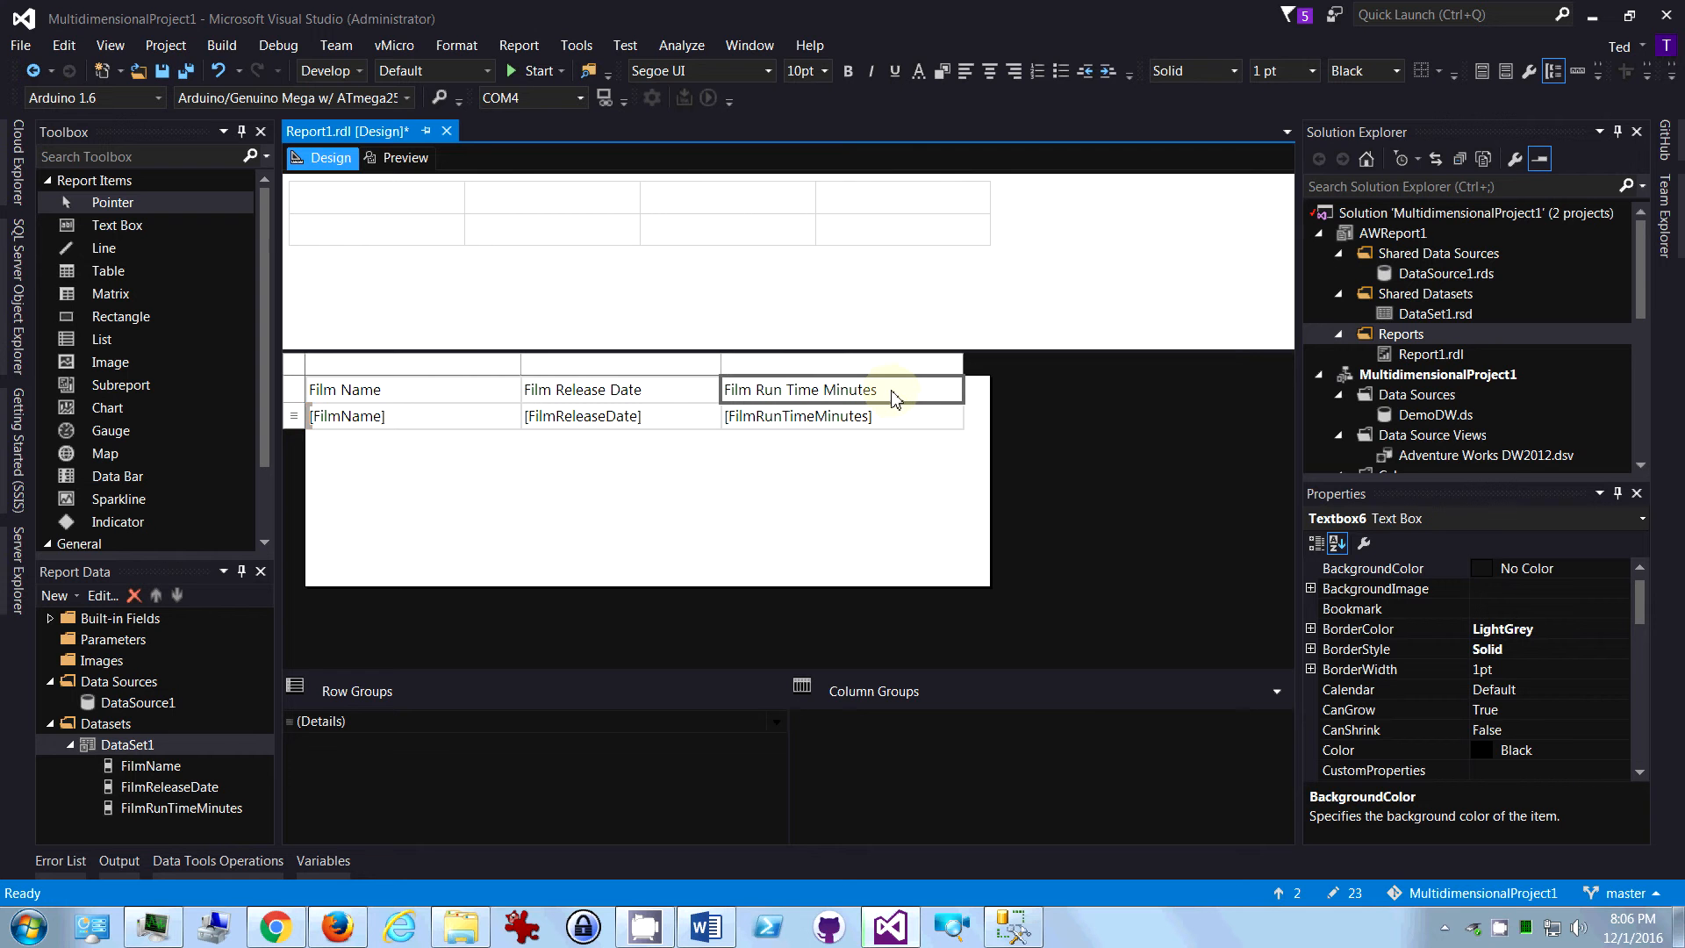
pyautogui.rightClick(900, 401)
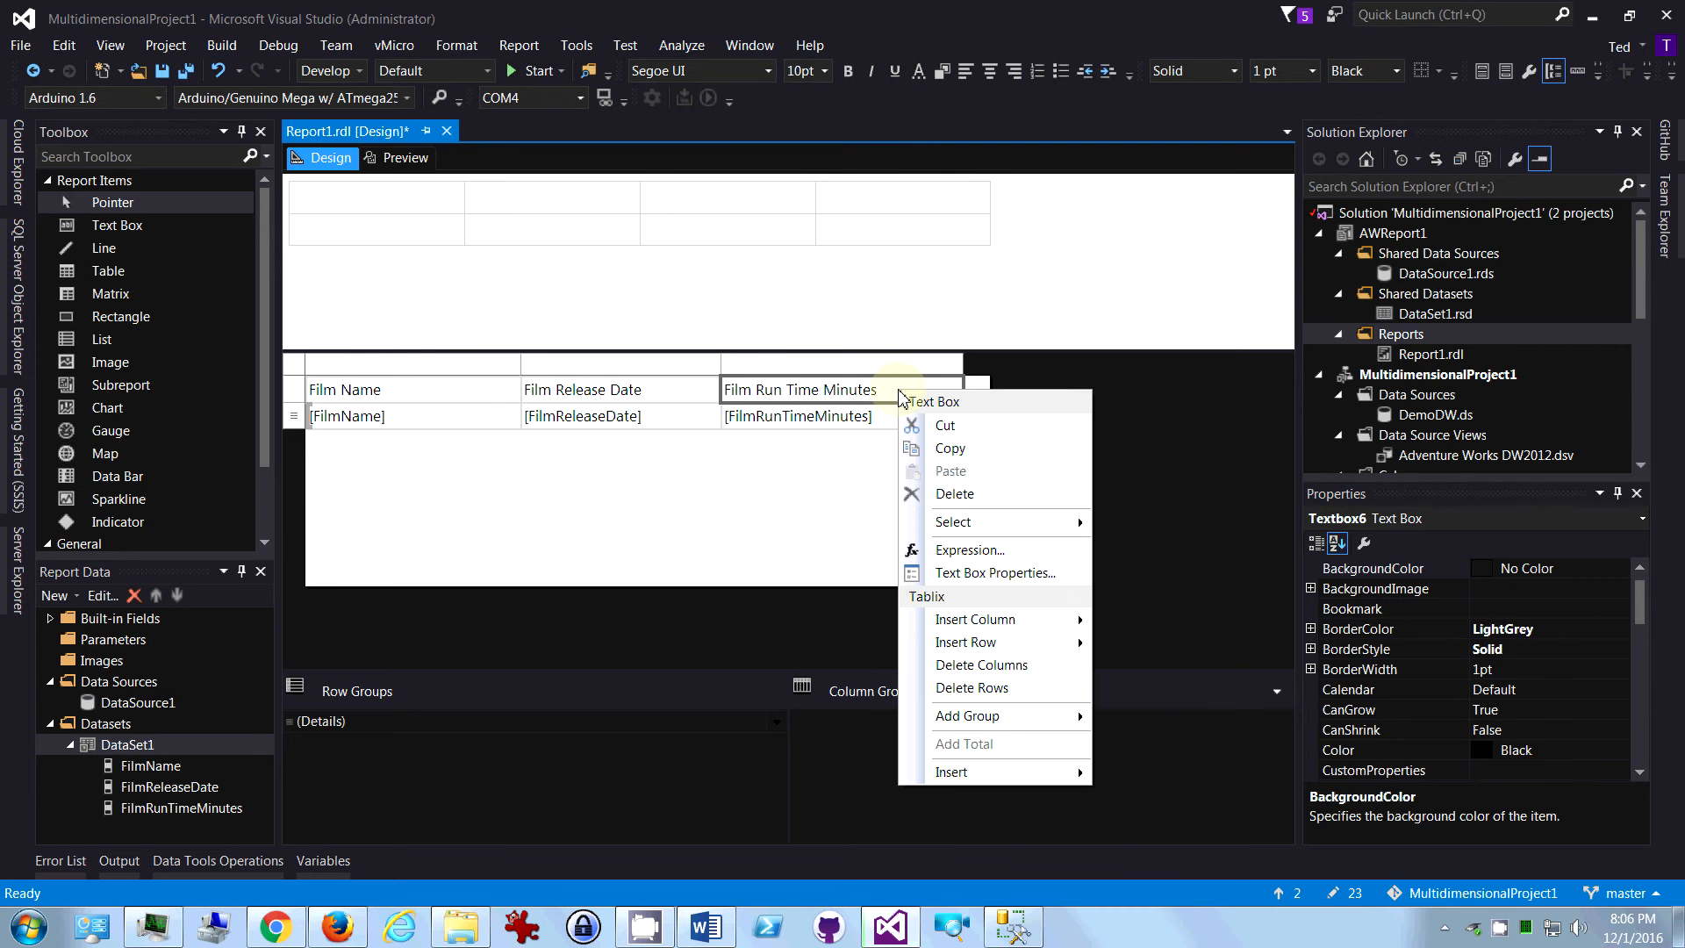
pyautogui.click(968, 586)
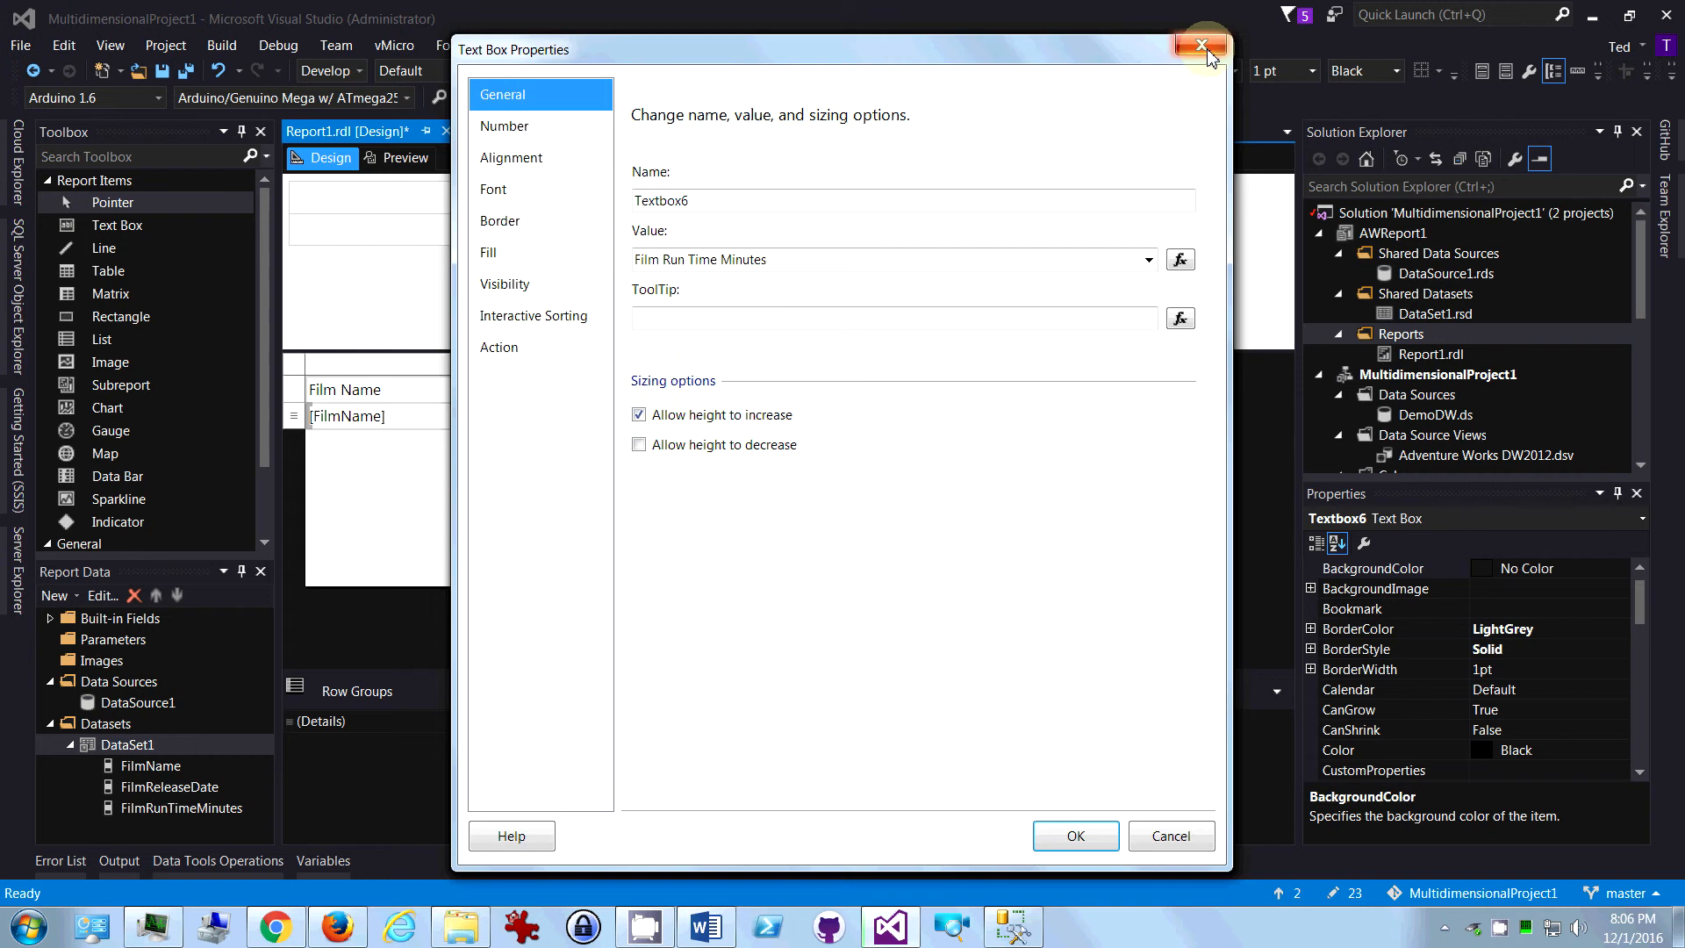
pyautogui.click(1202, 47)
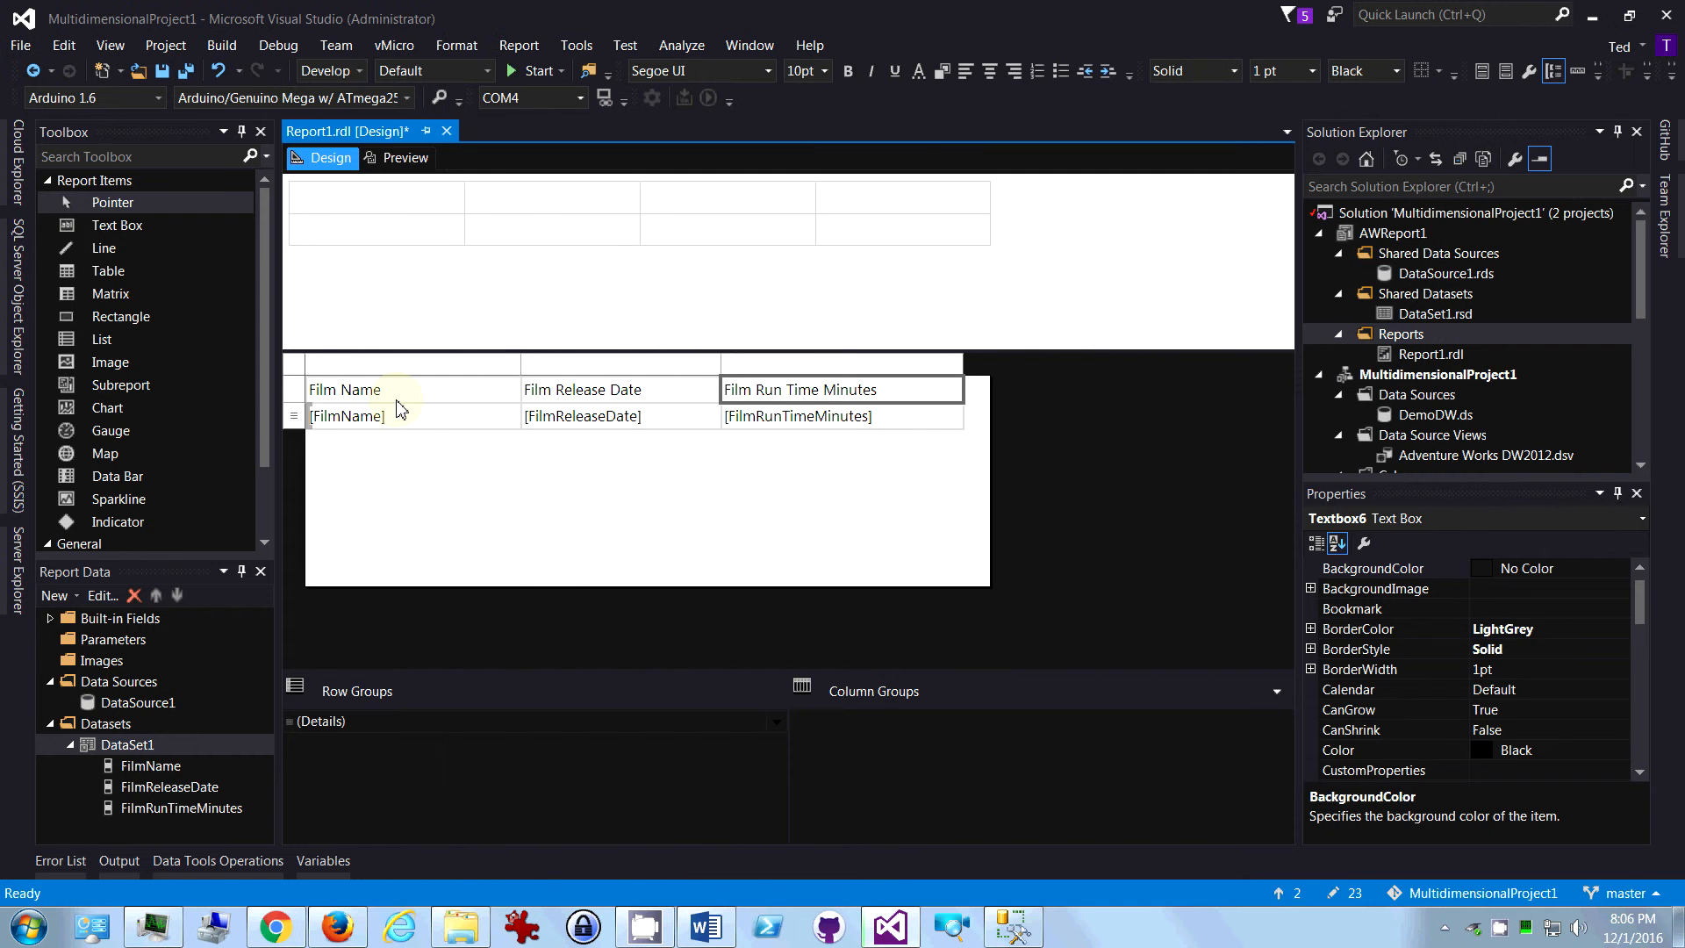
# - Select the table's header row, examine the commands available for it and dismiss them
pyautogui.click(292, 400)
pyautogui.rightClick(293, 401)
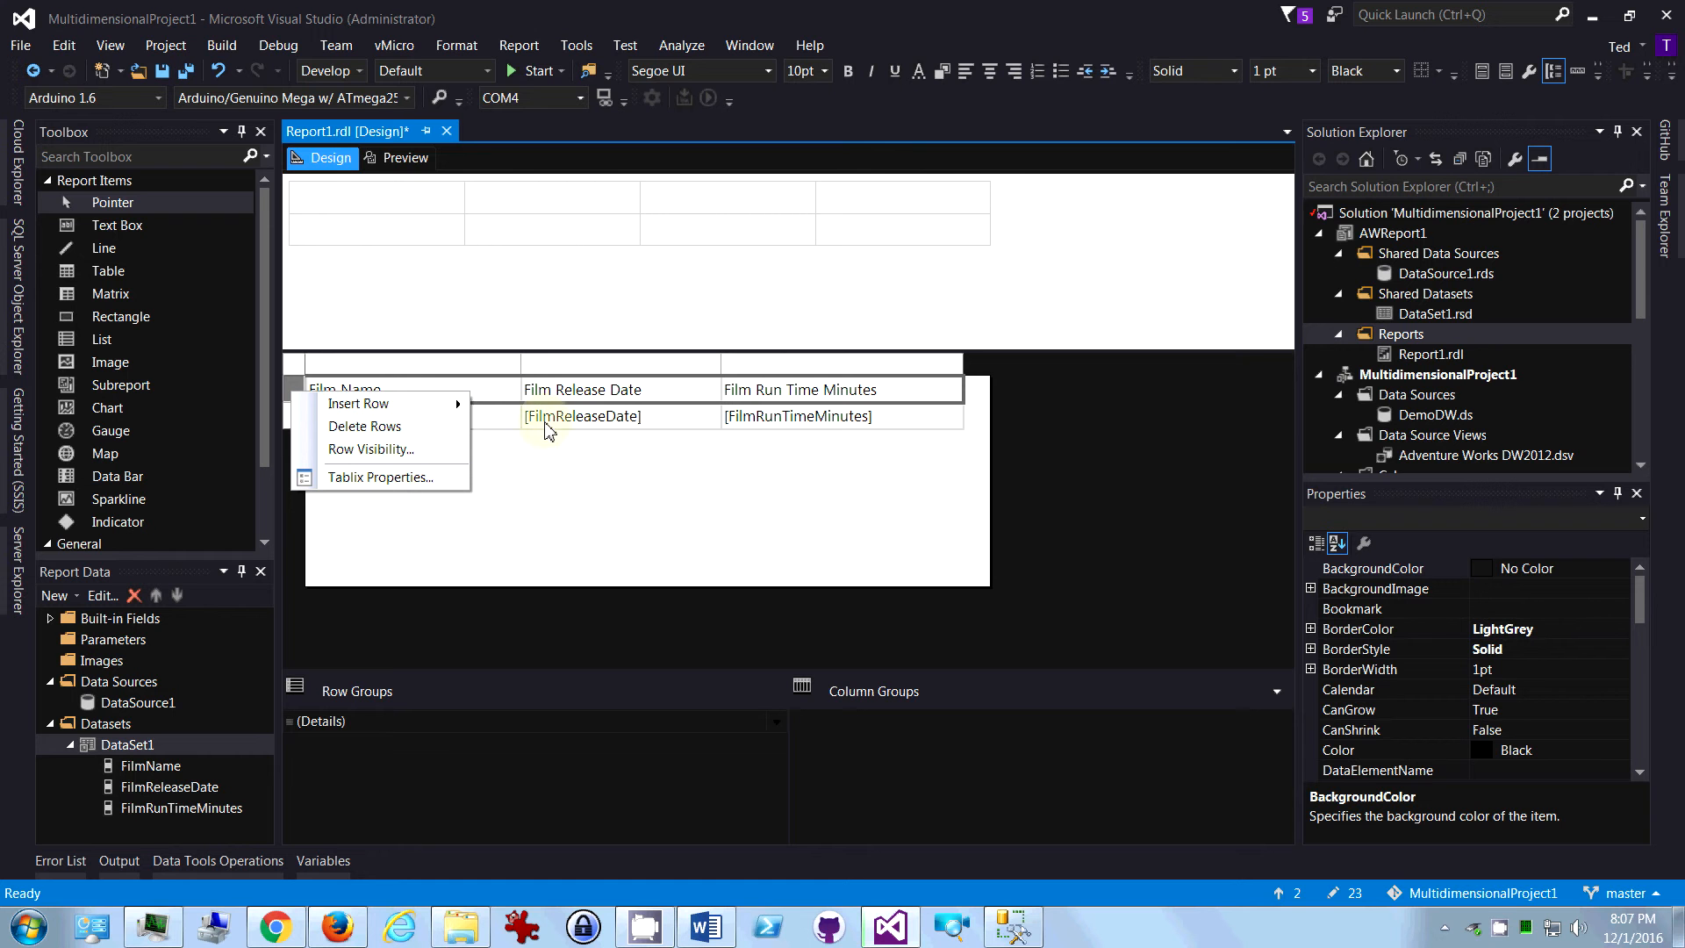
pyautogui.click(518, 466)
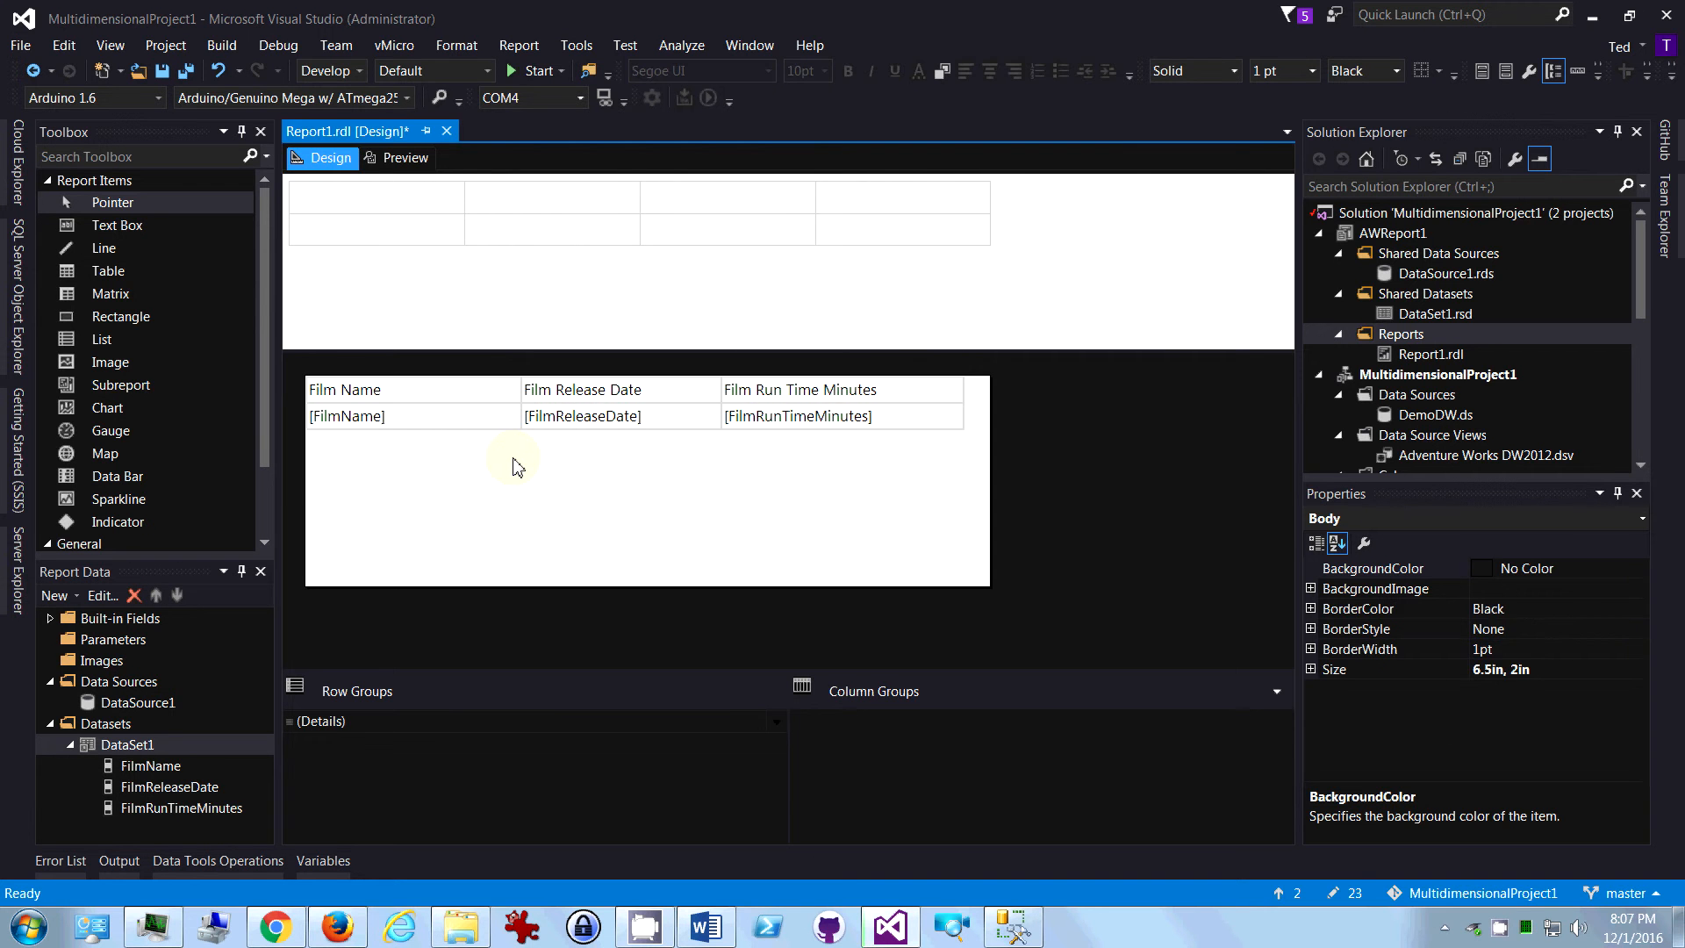
# - Preview the rendered report and look through its film rows
pyautogui.click(395, 163)
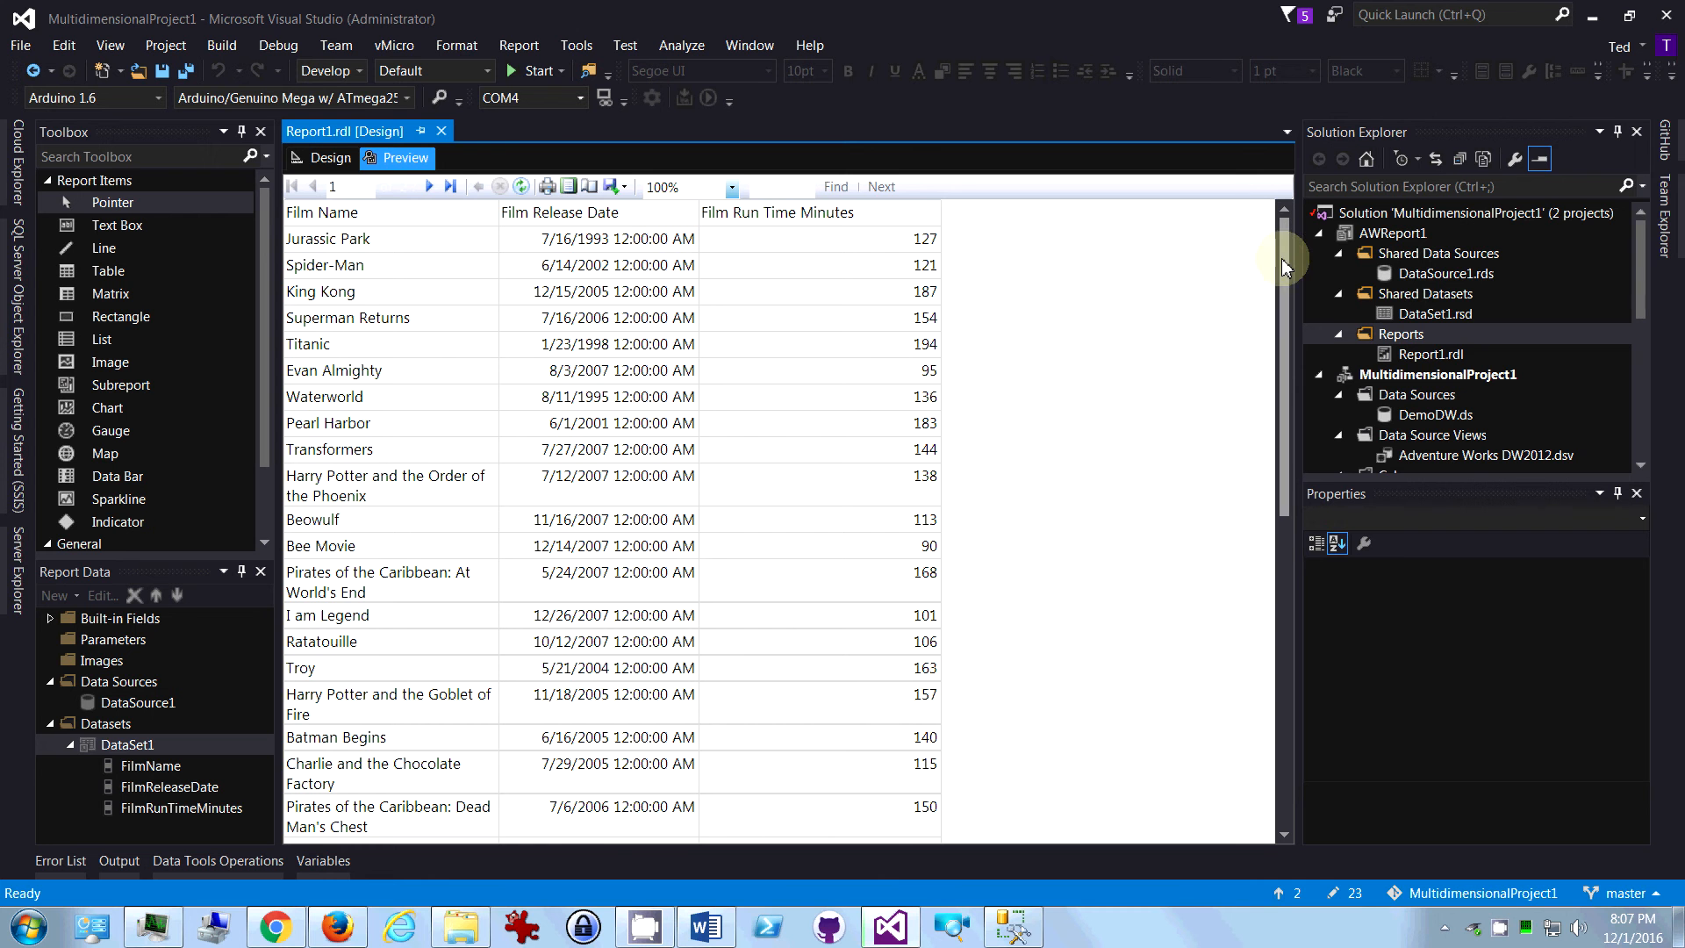
pyautogui.moveTo(1283, 265)
pyautogui.mouseDown()
pyautogui.moveTo(1287, 370)
pyautogui.moveTo(1287, 229)
pyautogui.mouseUp()
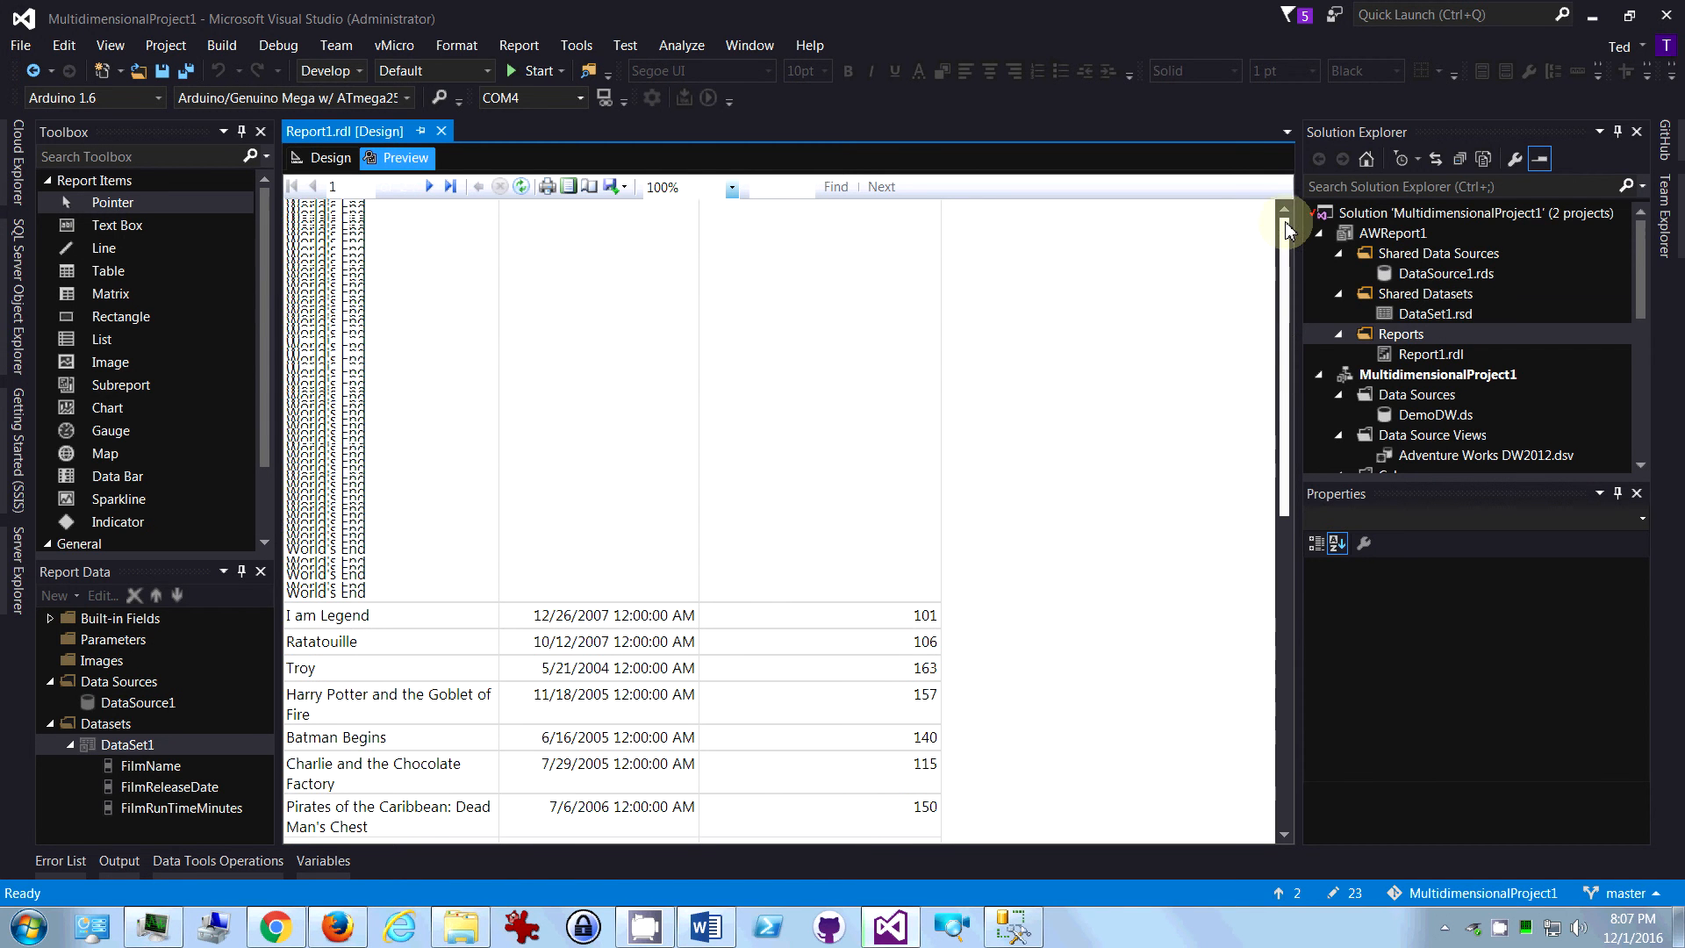
# - Check the second page of the report preview for column headers and return to the report design
pyautogui.click(429, 187)
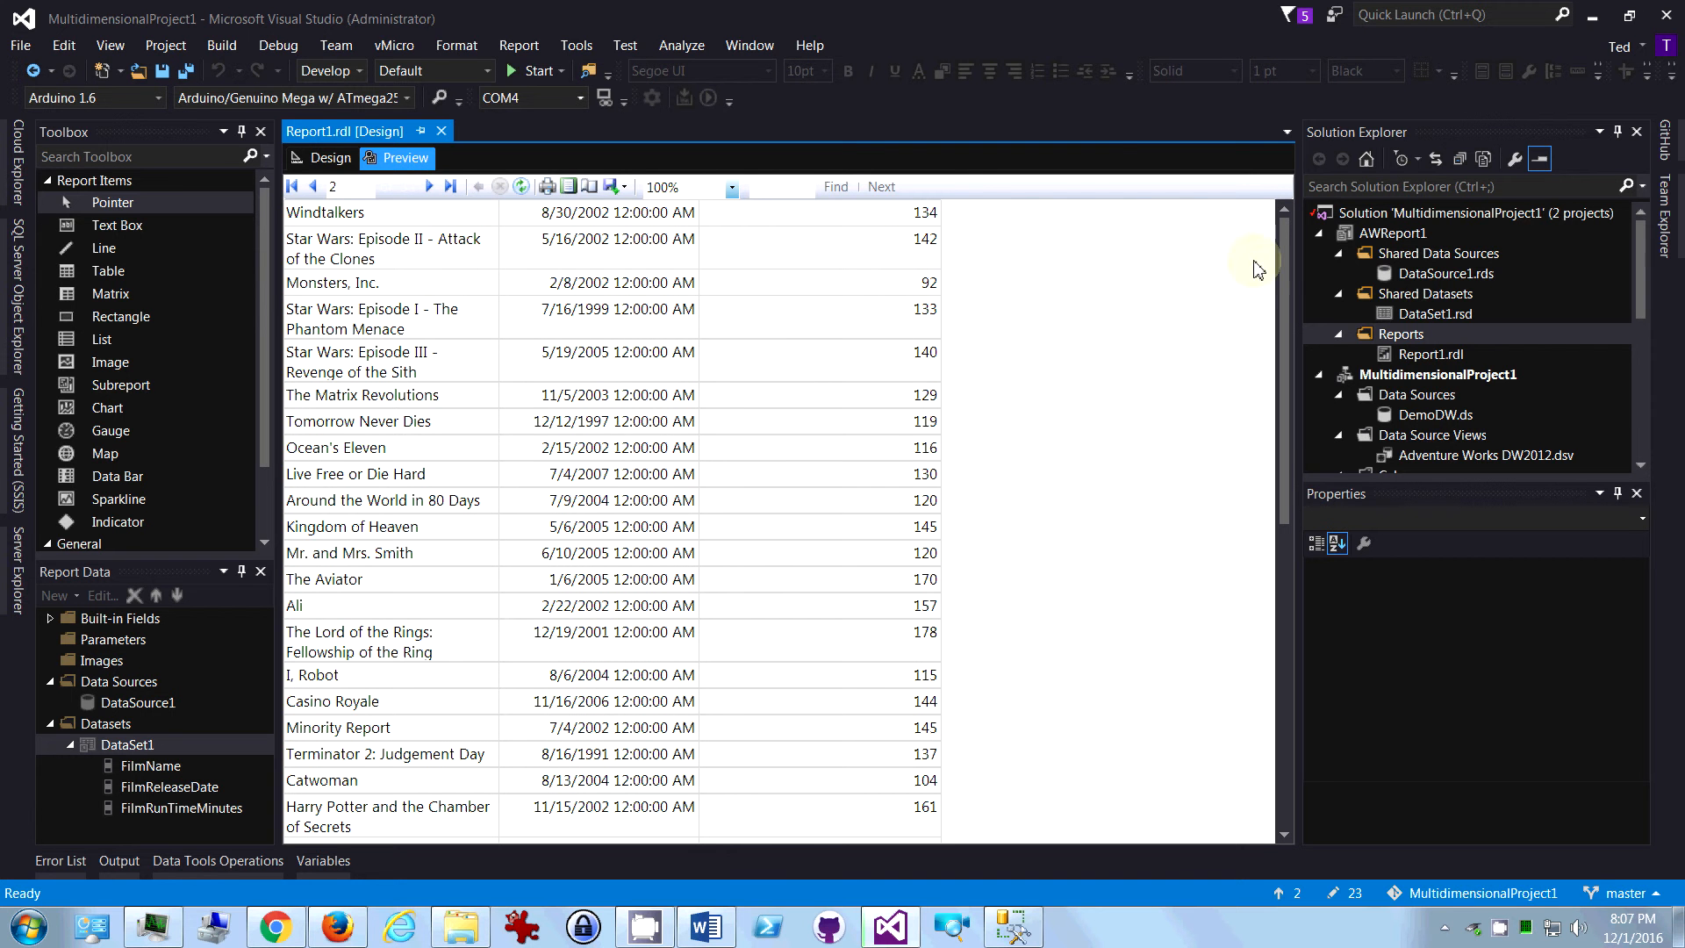
pyautogui.click(329, 159)
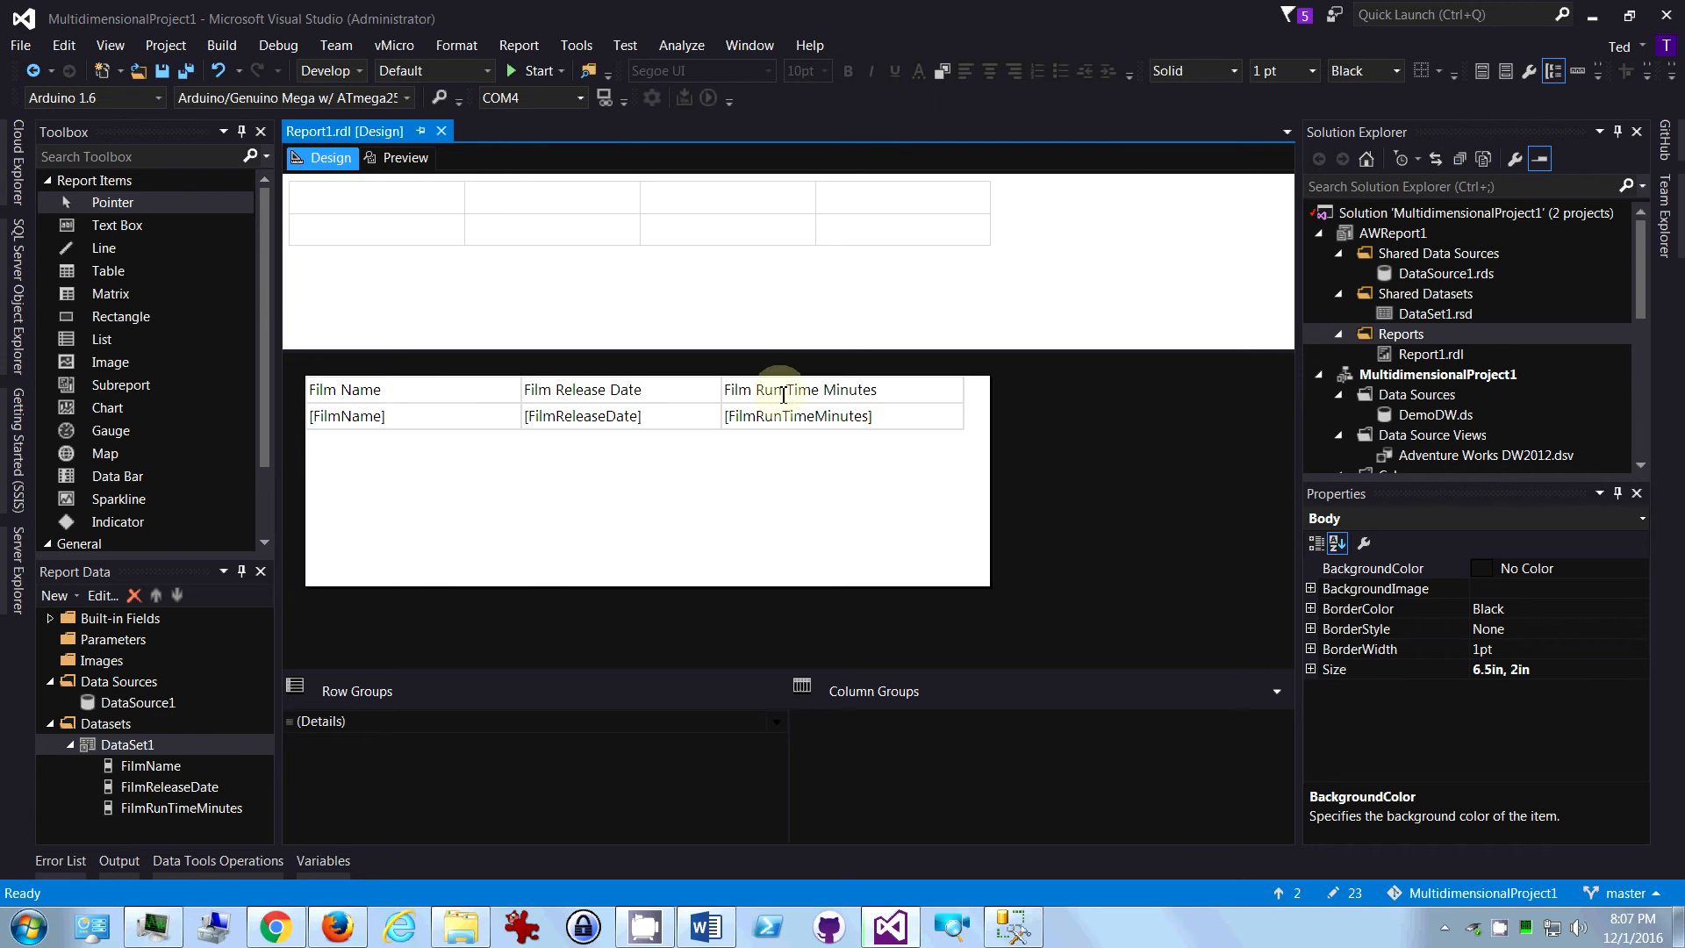
# - Give the table's entire header row a LightBlue background color
pyautogui.click(431, 396)
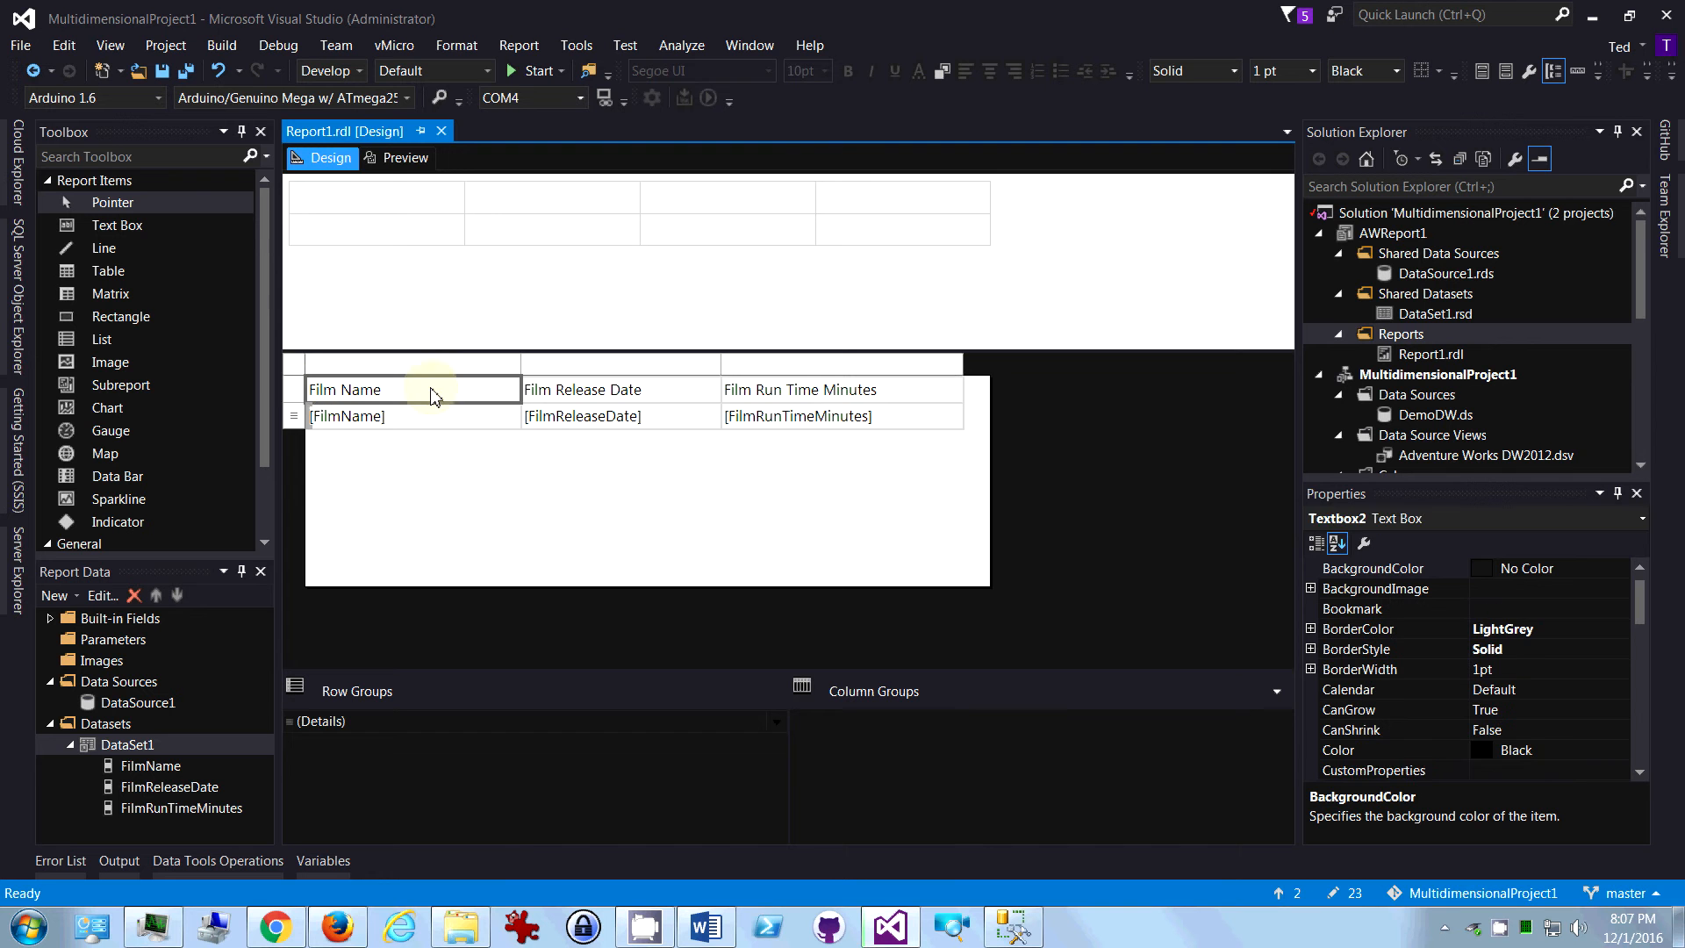
pyautogui.click(295, 392)
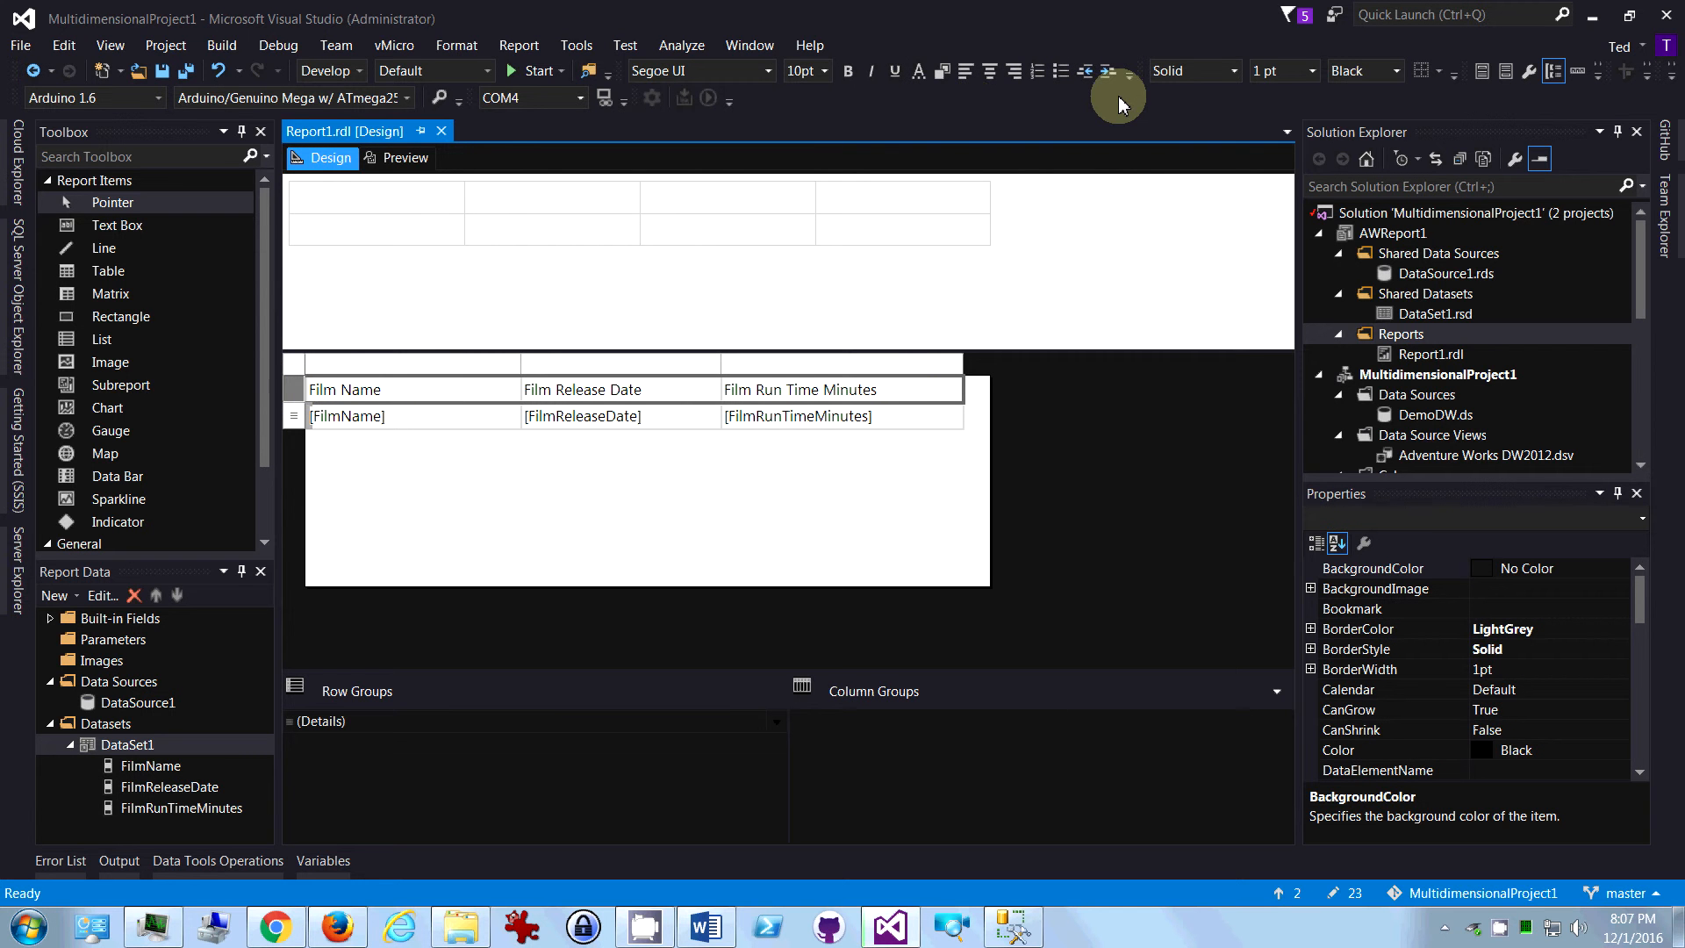
pyautogui.click(941, 79)
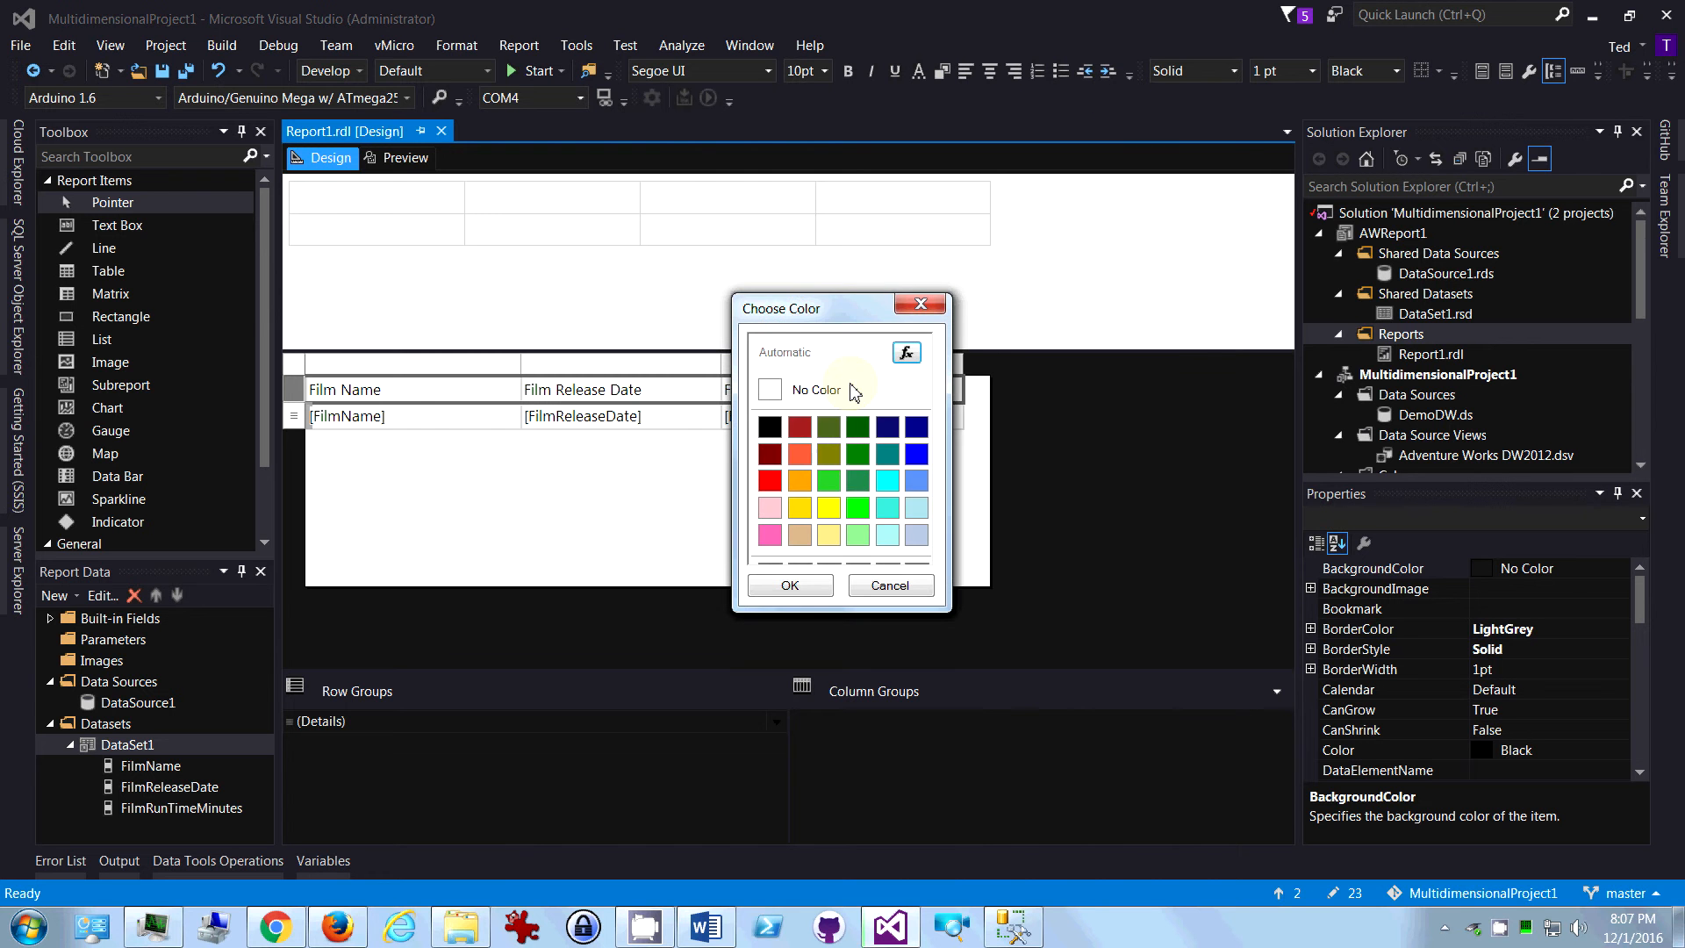
pyautogui.click(916, 508)
pyautogui.click(787, 587)
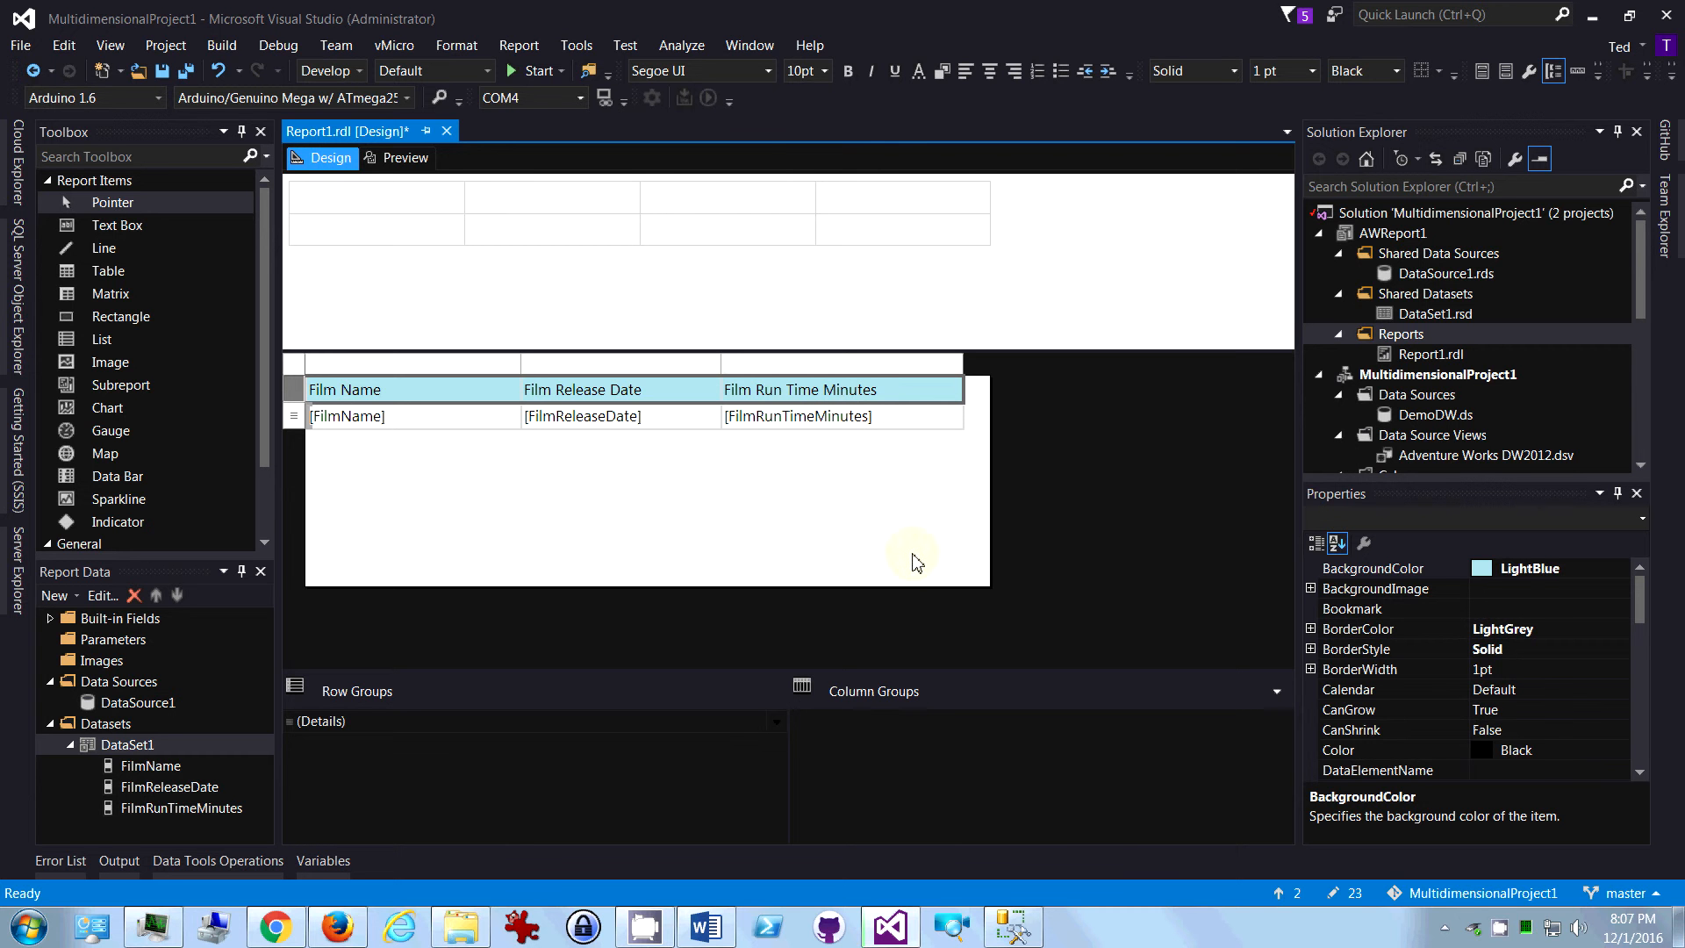
# - Turn on advanced mode for the groups and set RepeatOnNewPage and FixedData to True on the static row group
pyautogui.click(1277, 695)
pyautogui.click(1288, 714)
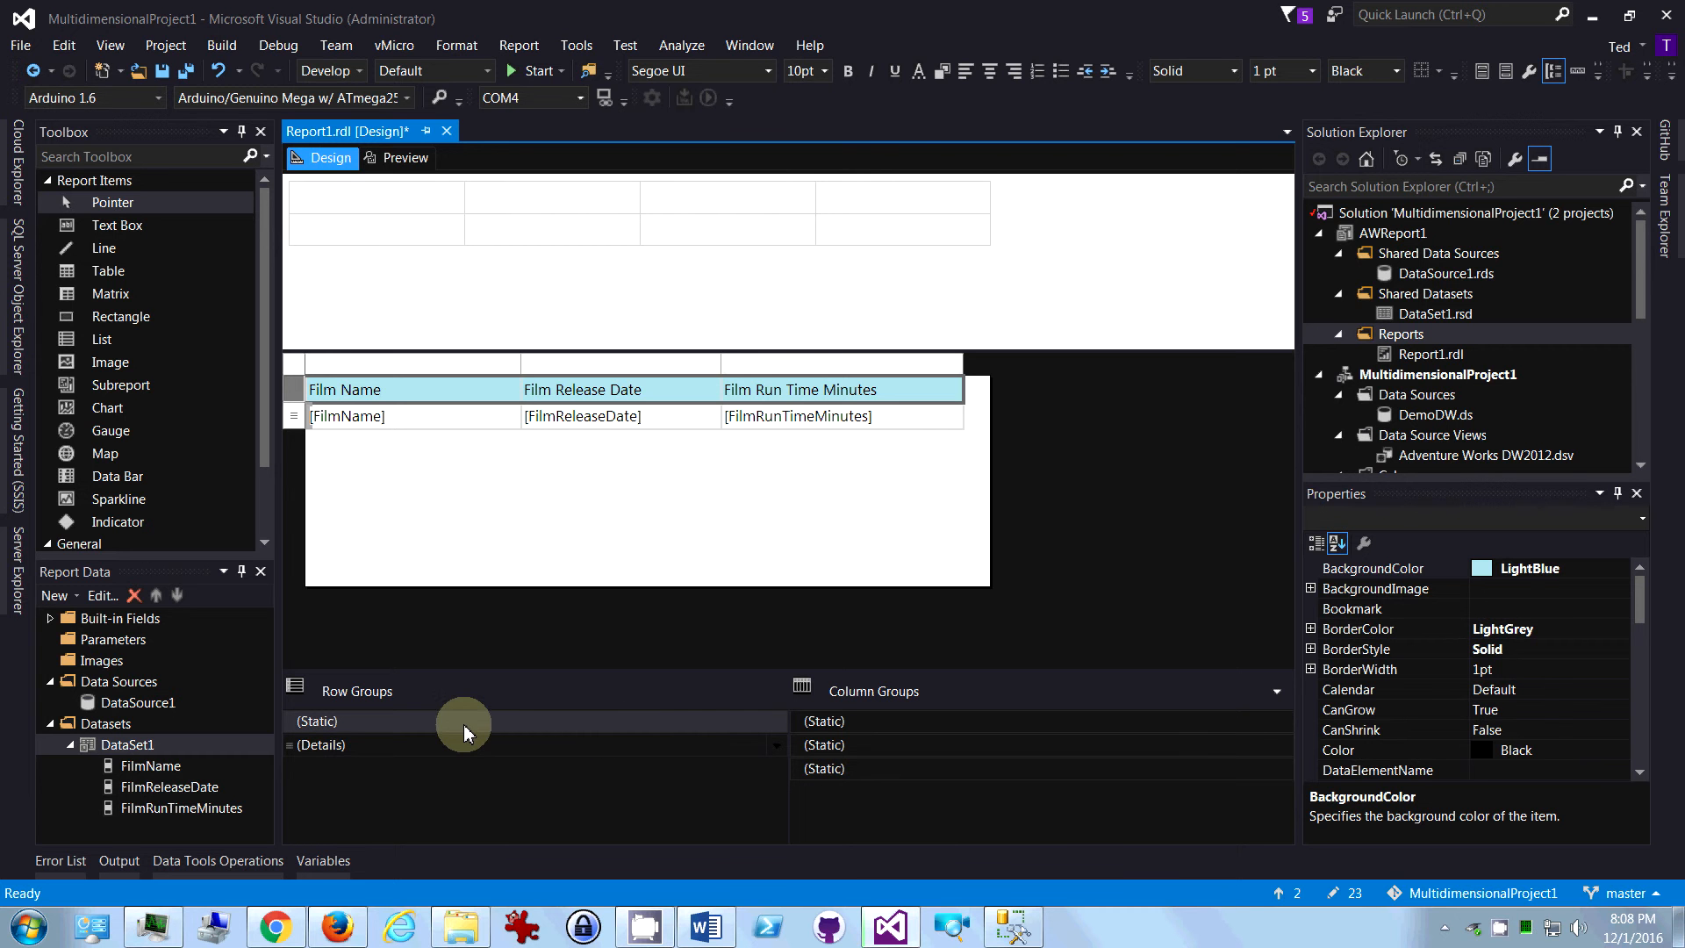
pyautogui.click(344, 722)
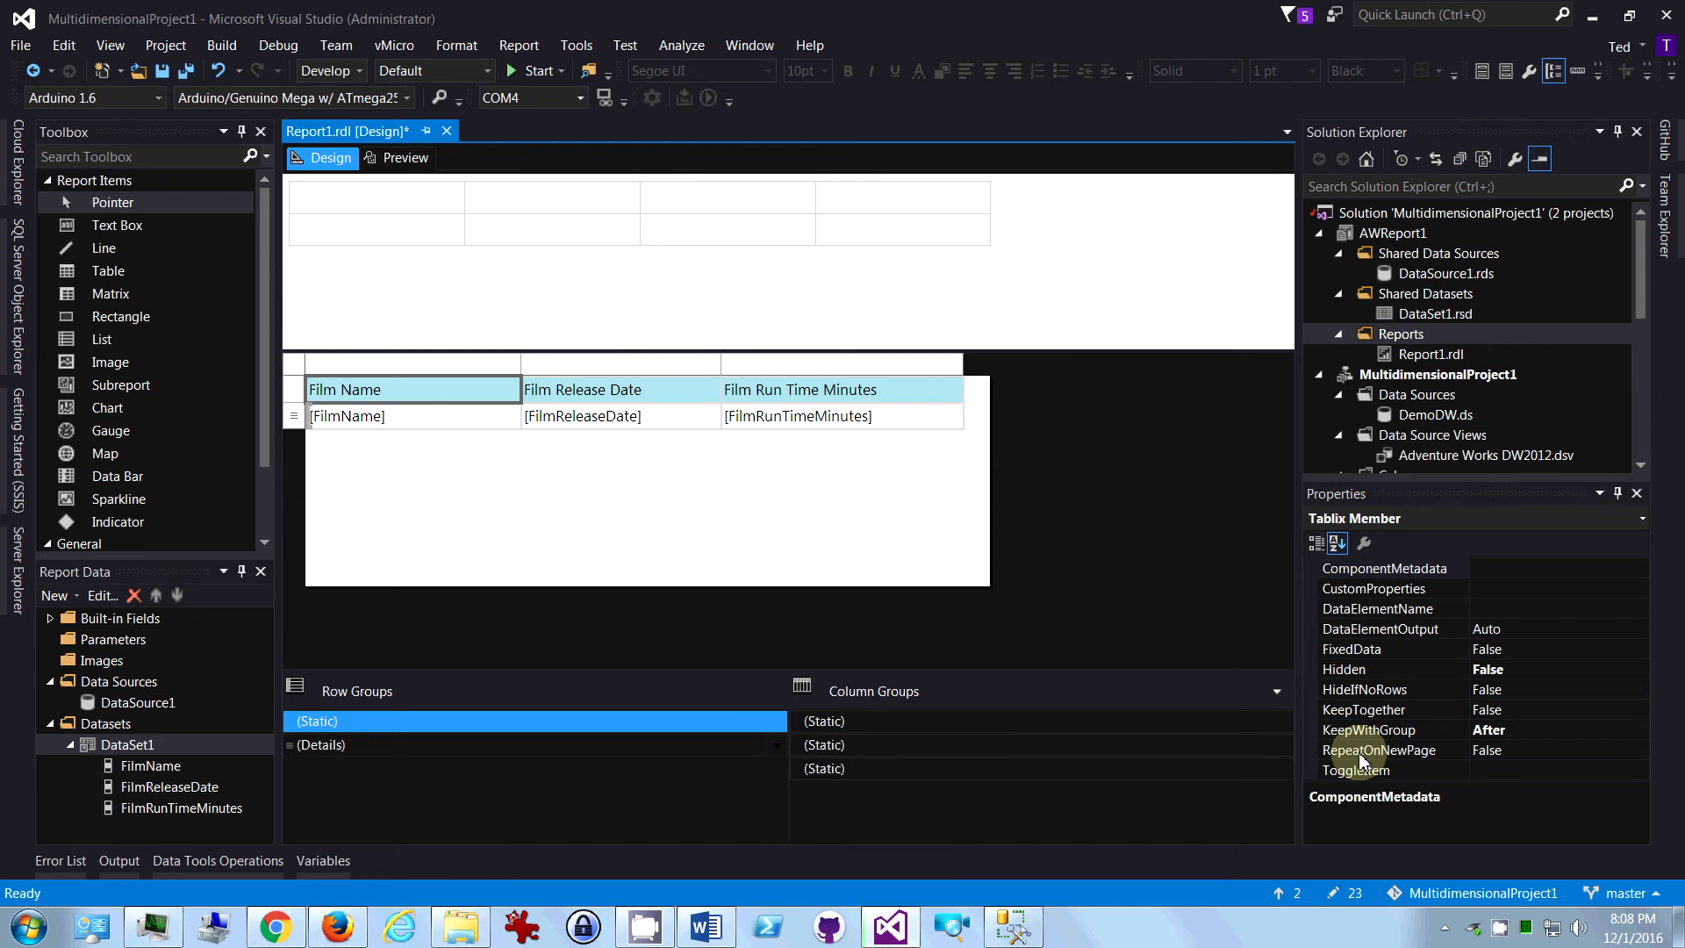
pyautogui.doubleClick(1423, 751)
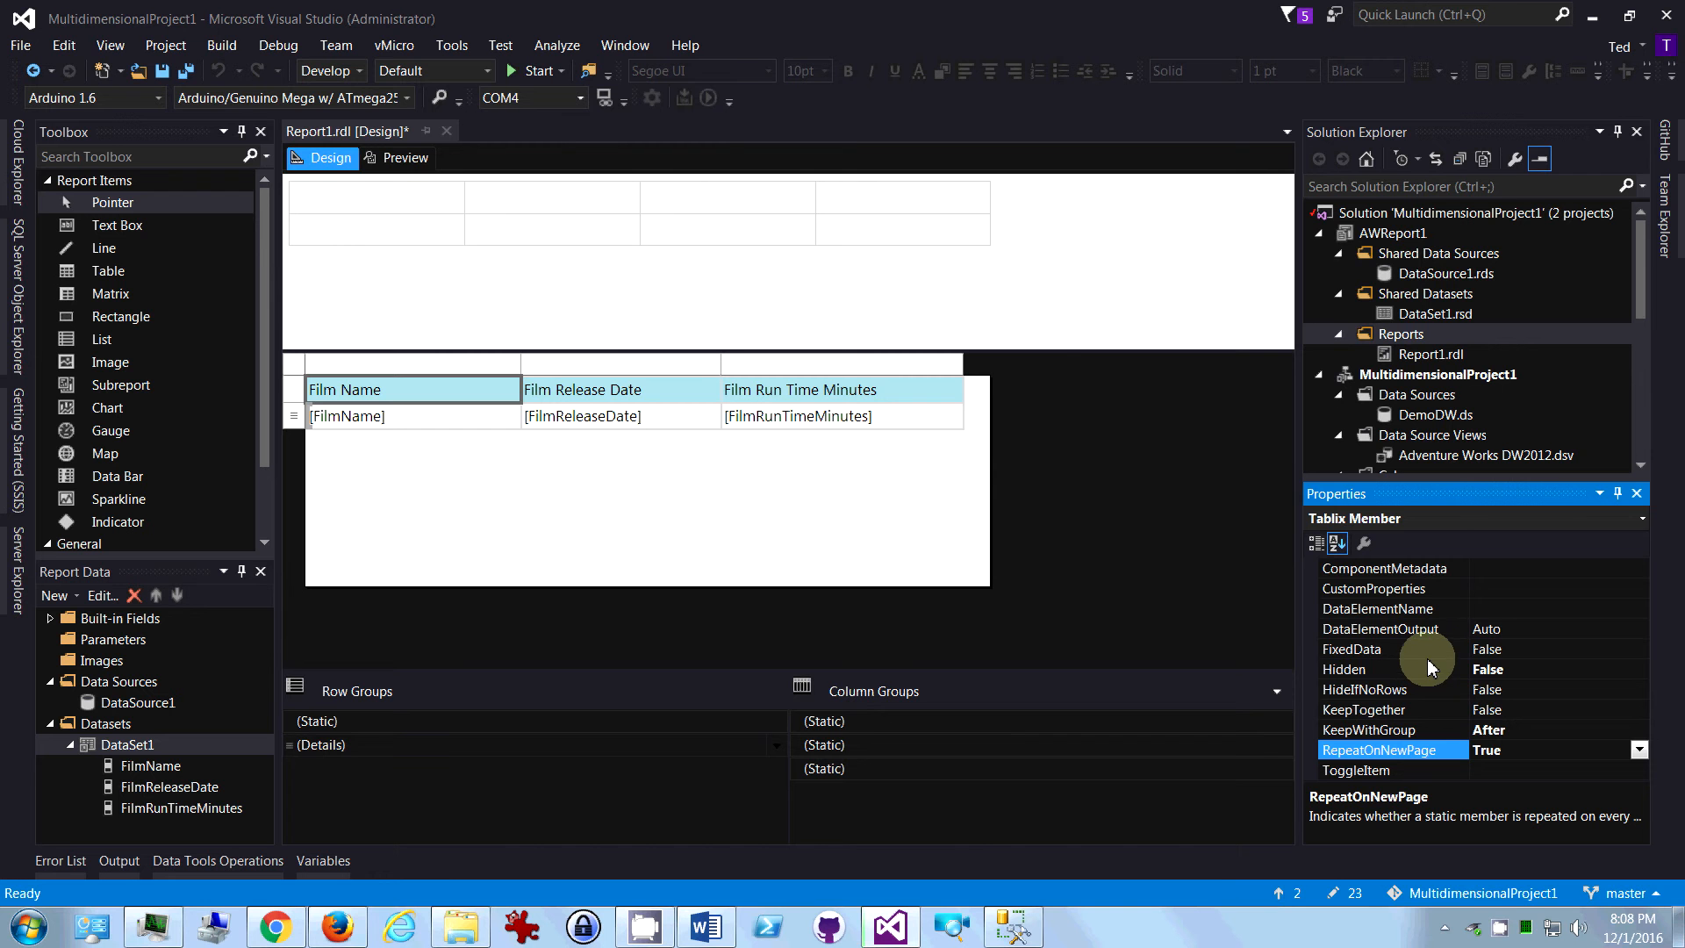
pyautogui.click(1355, 651)
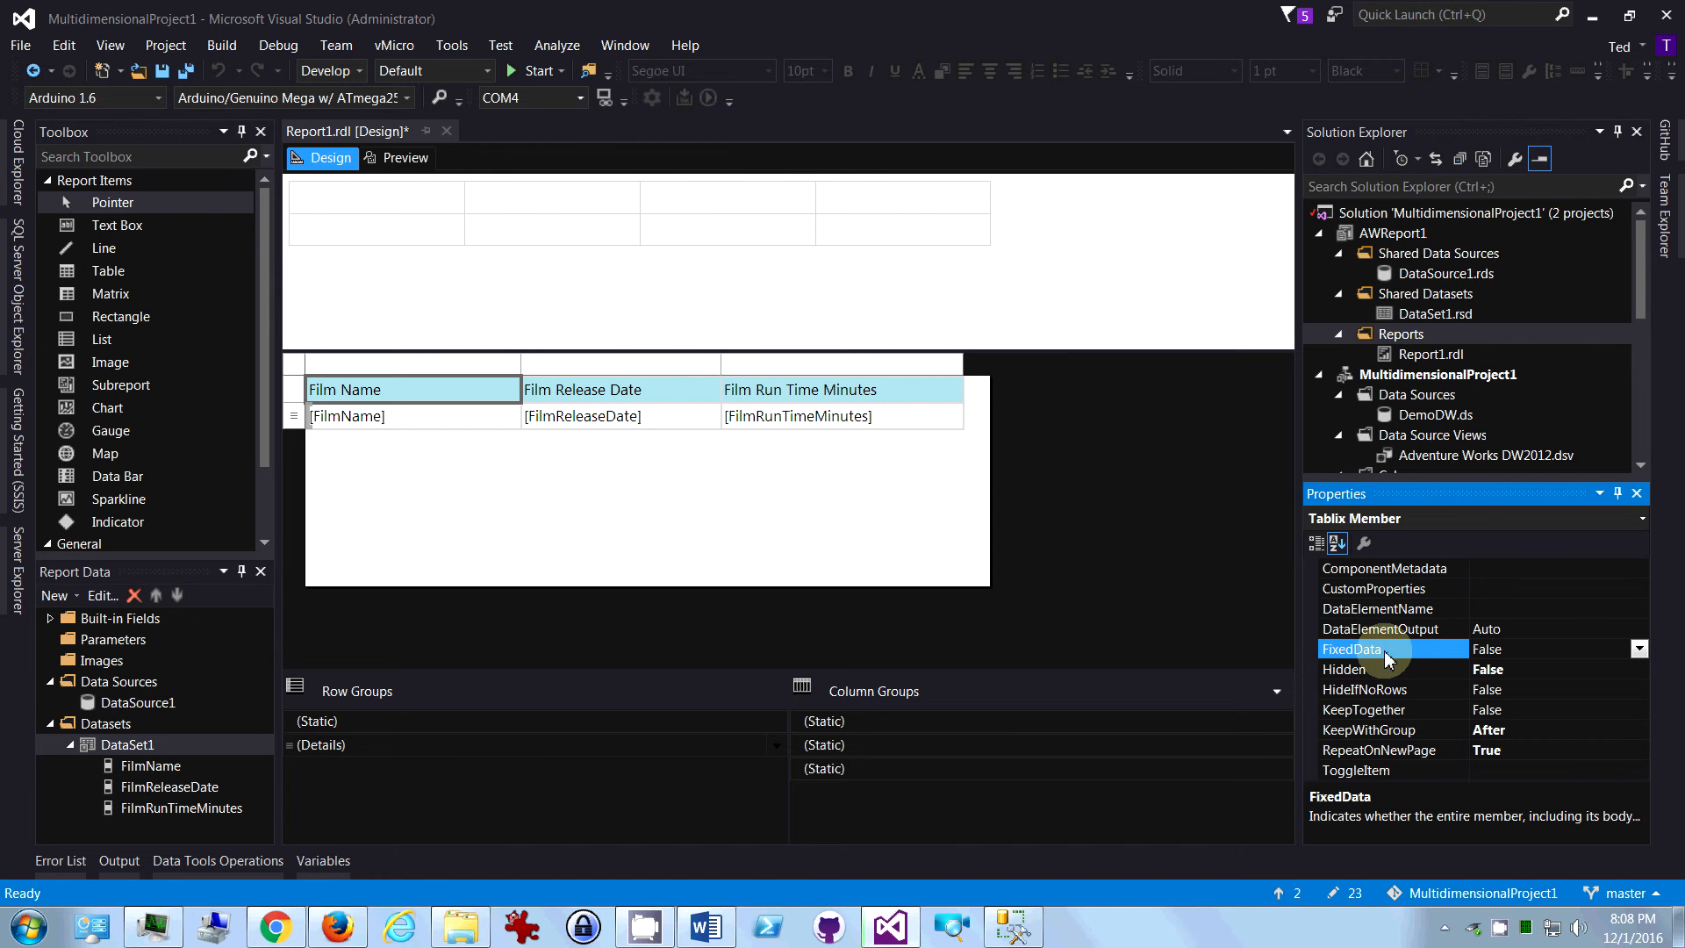
pyautogui.doubleClick(1419, 651)
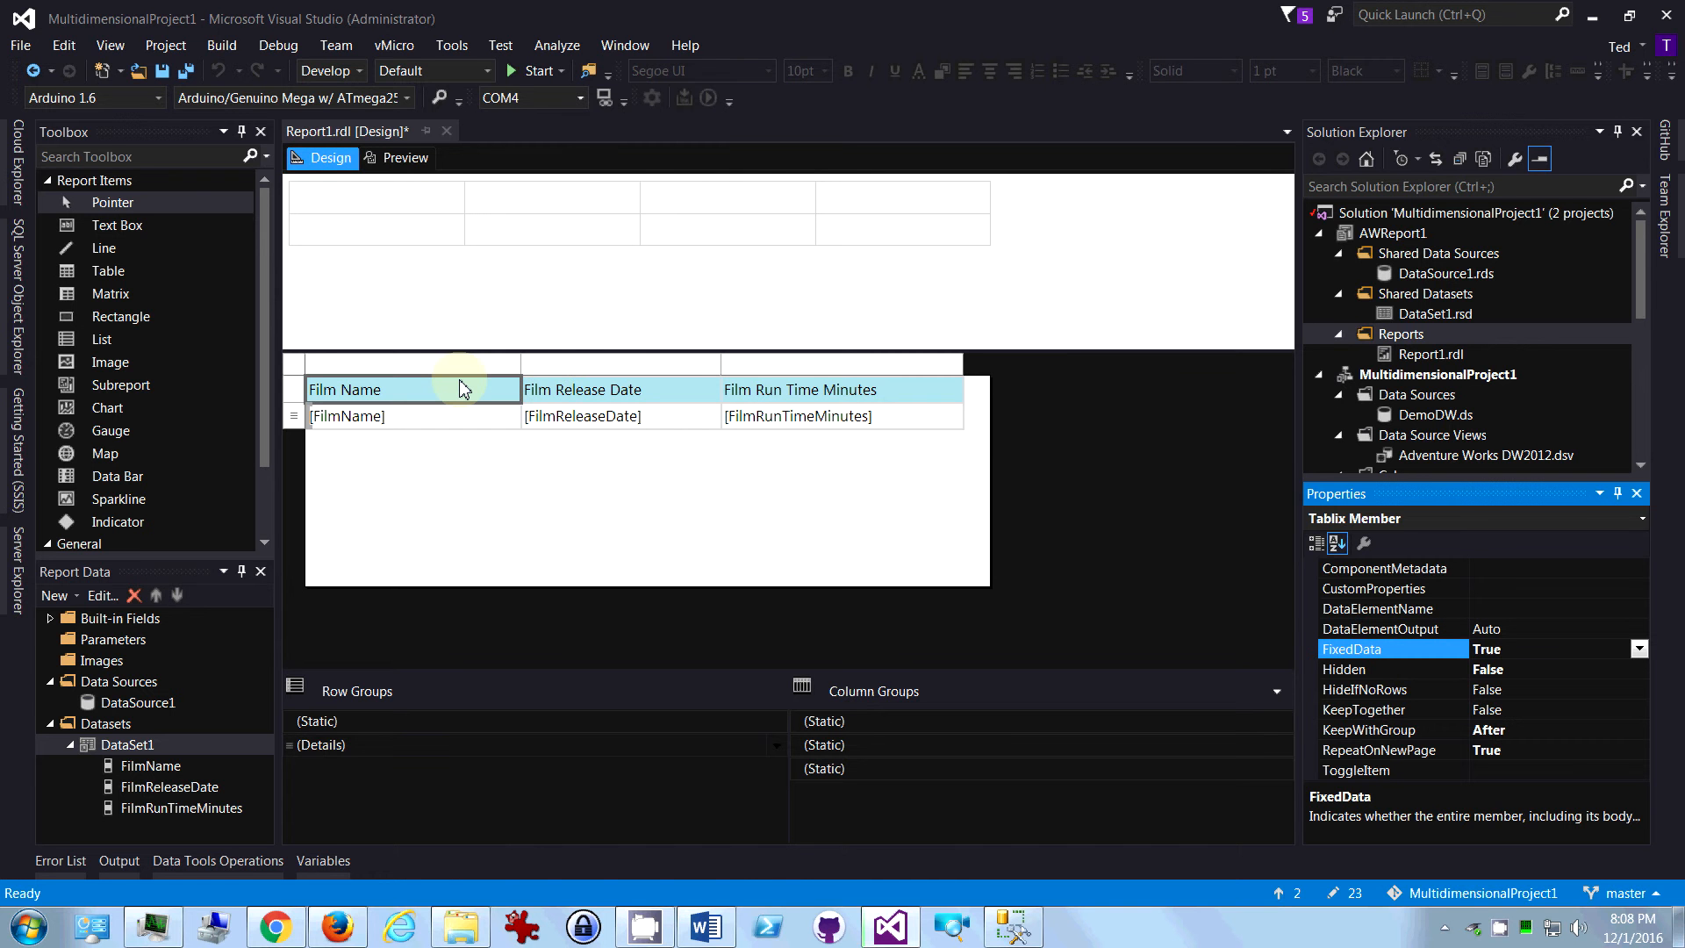
# - Preview the report, check the header row on pages 1 to 4, and return to the report design
pyautogui.click(393, 159)
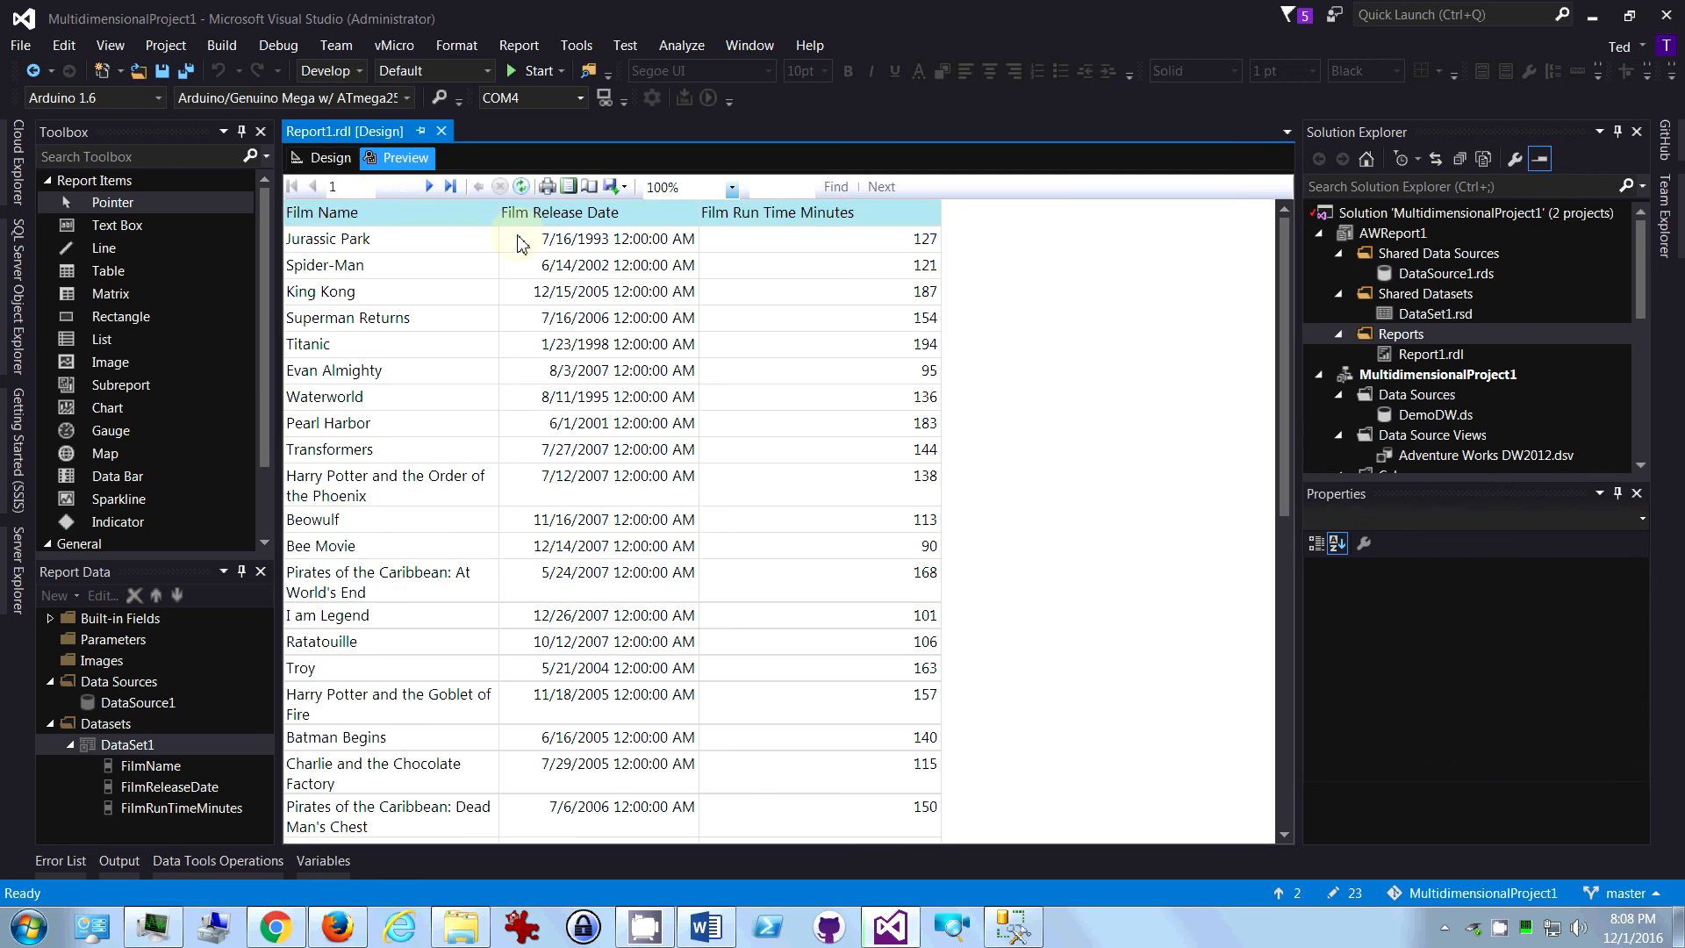
pyautogui.scroll(-1, 519, 243)
pyautogui.moveTo(1284, 315); pyautogui.dragTo(1277, 279)
pyautogui.click(430, 187)
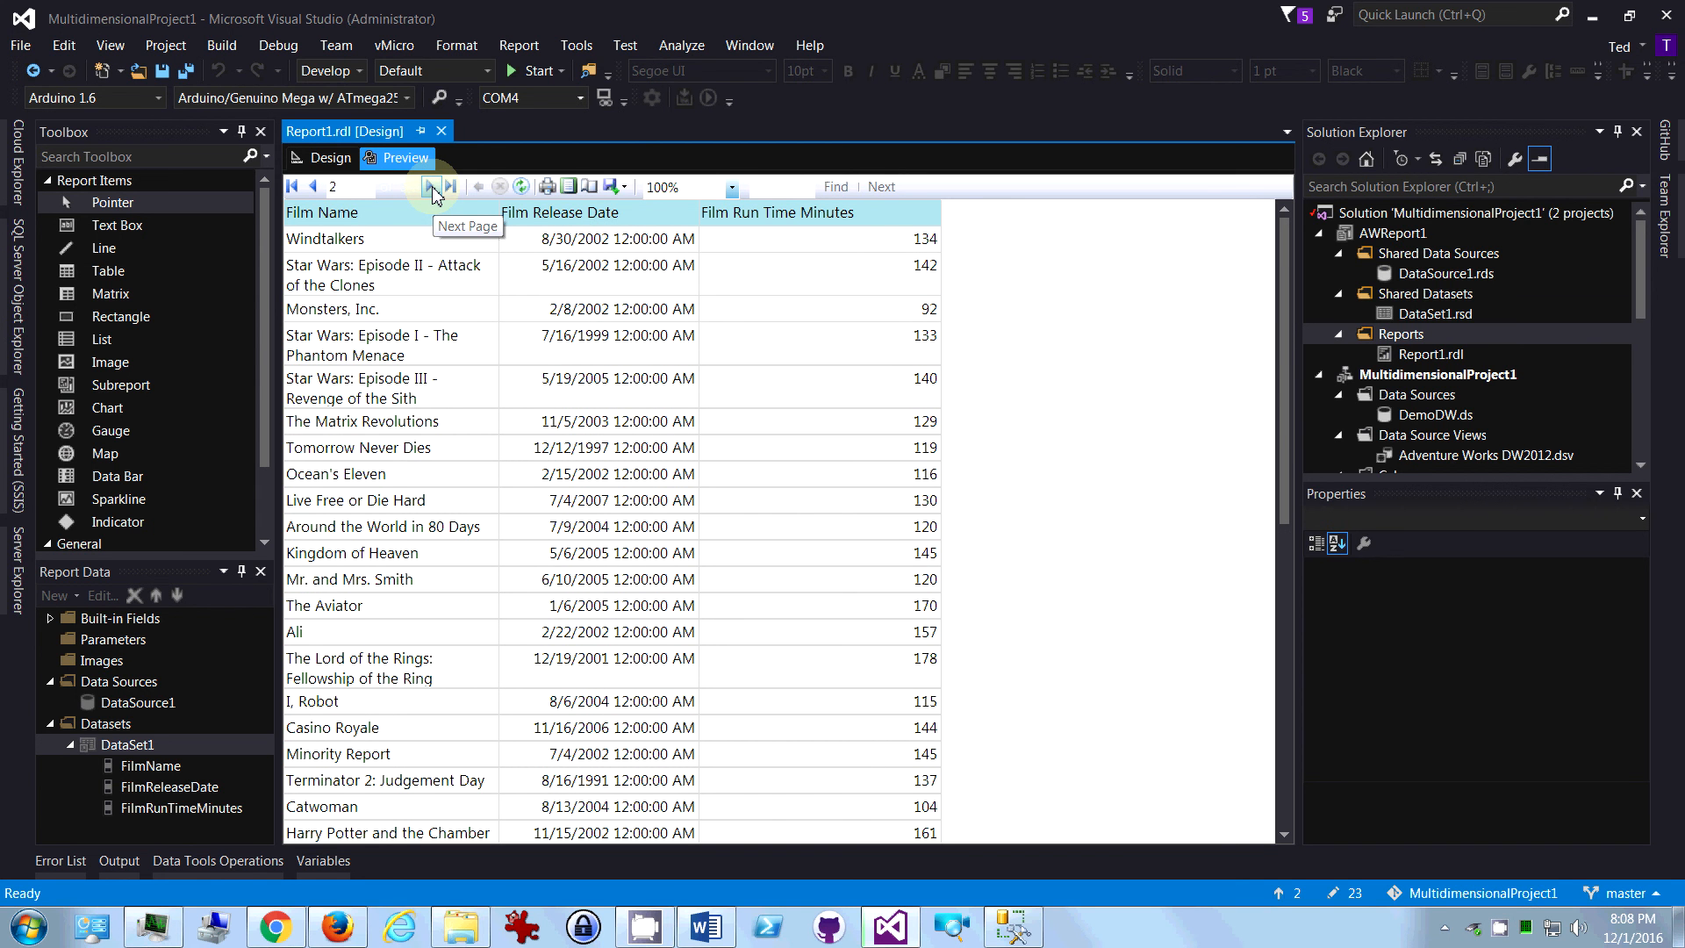
pyautogui.click(430, 187)
pyautogui.click(430, 187)
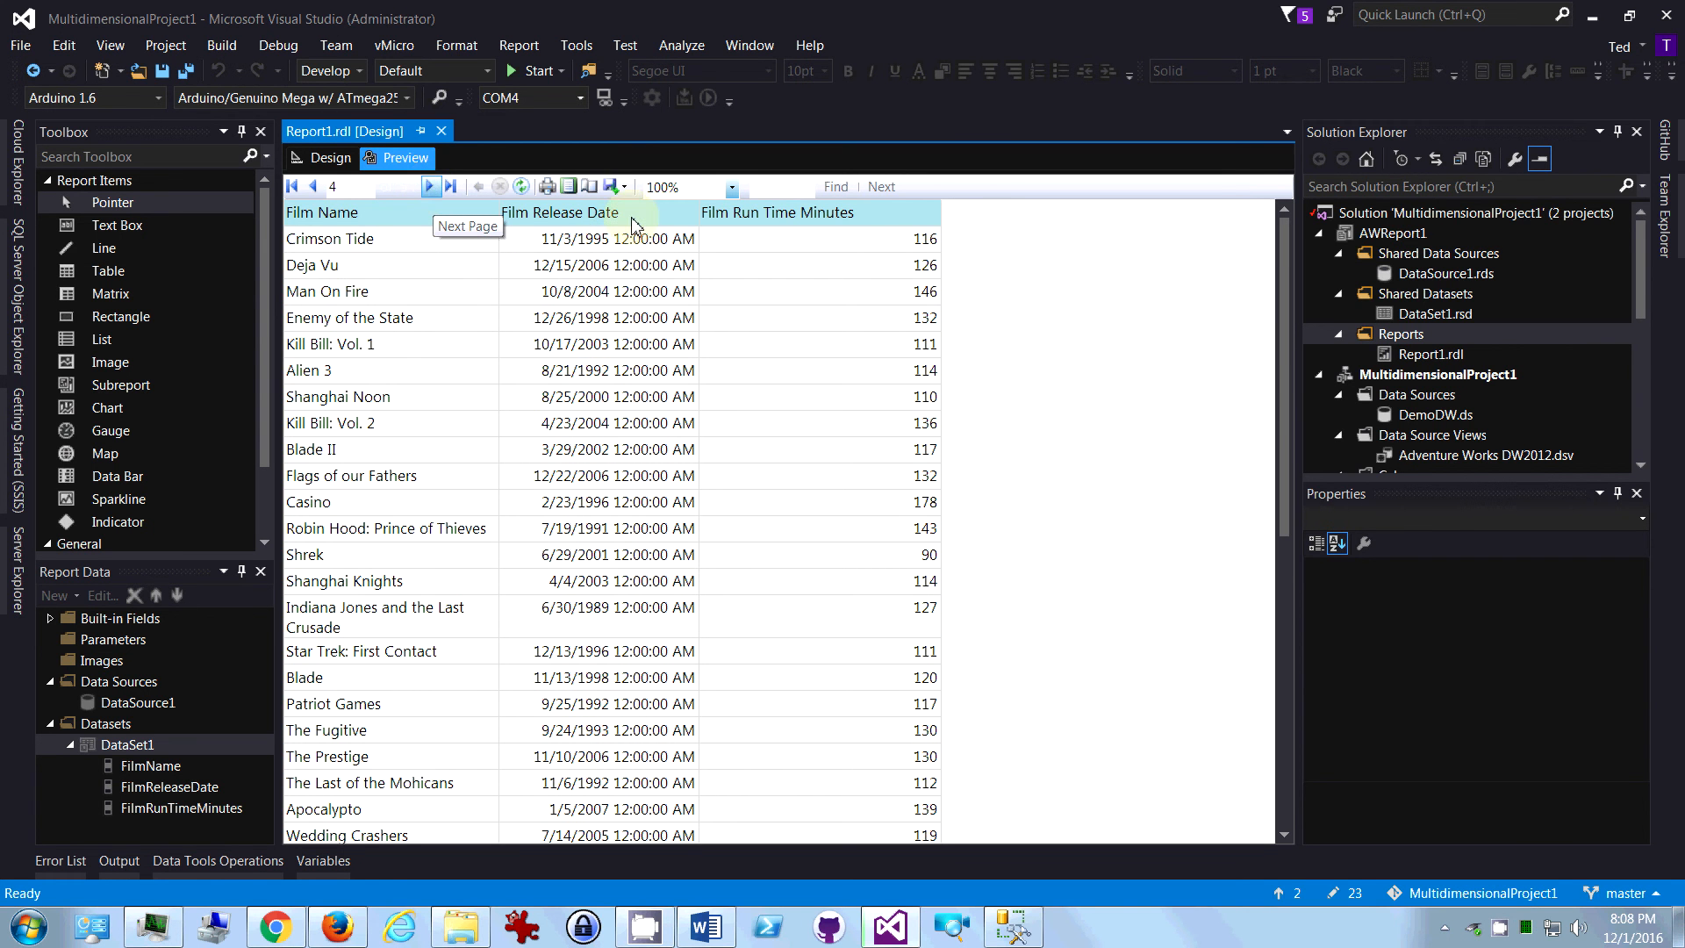
pyautogui.click(330, 161)
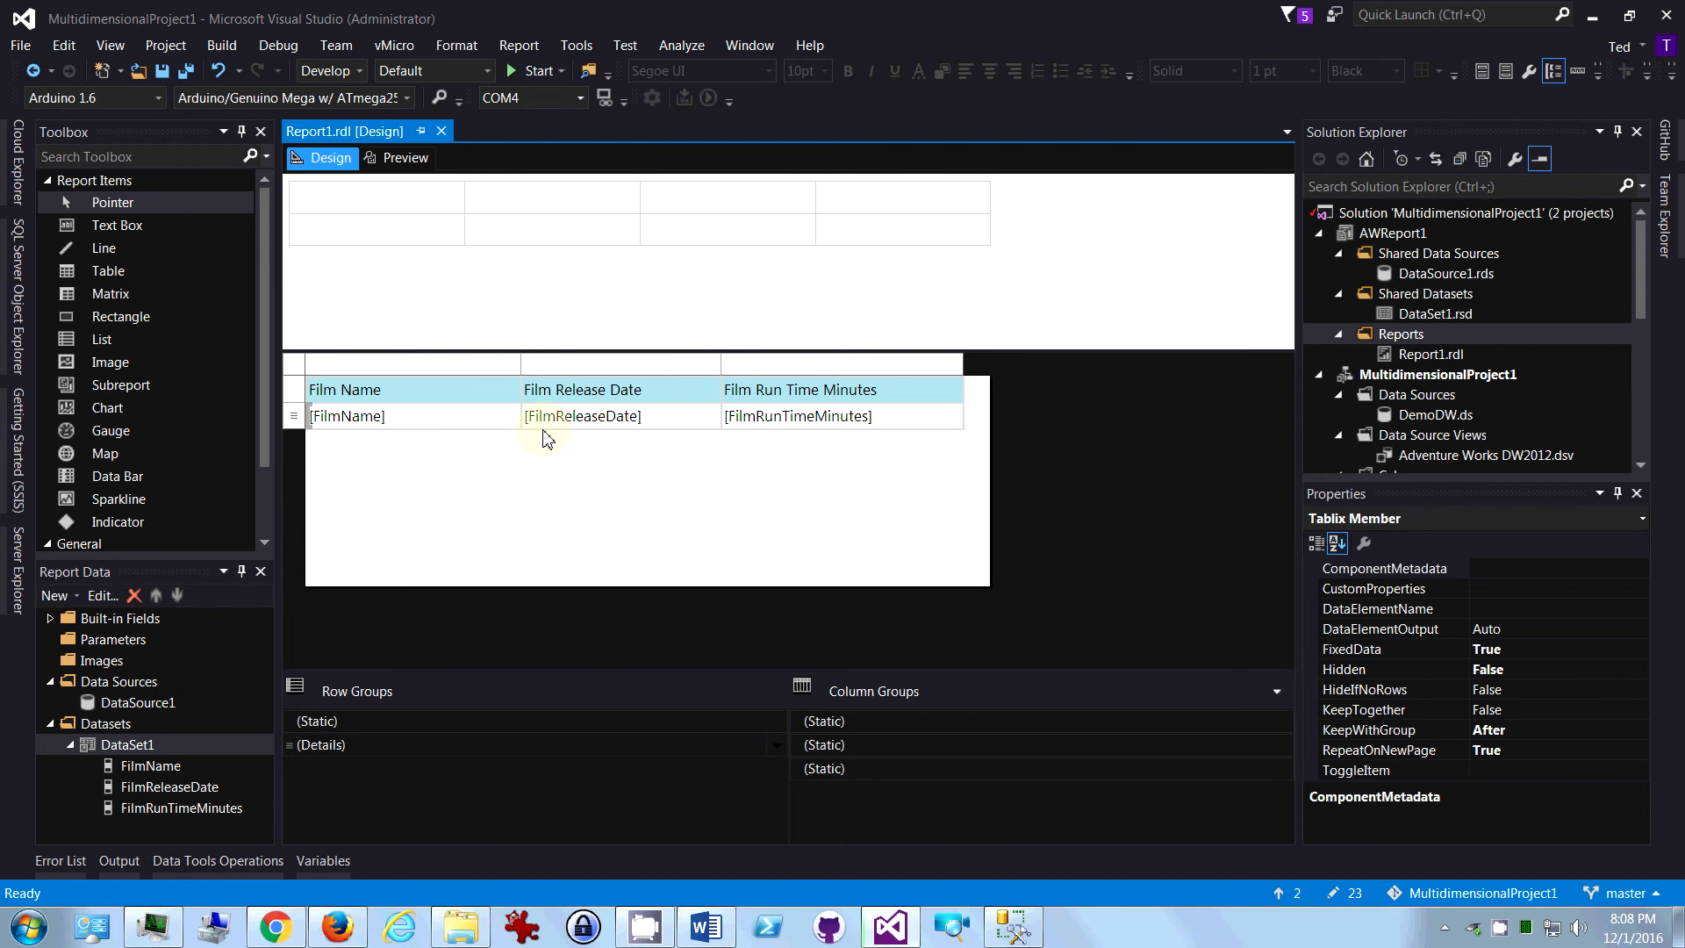
# - Compare the properties of the static row group with those of the Film Name header cell
pyautogui.click(623, 721)
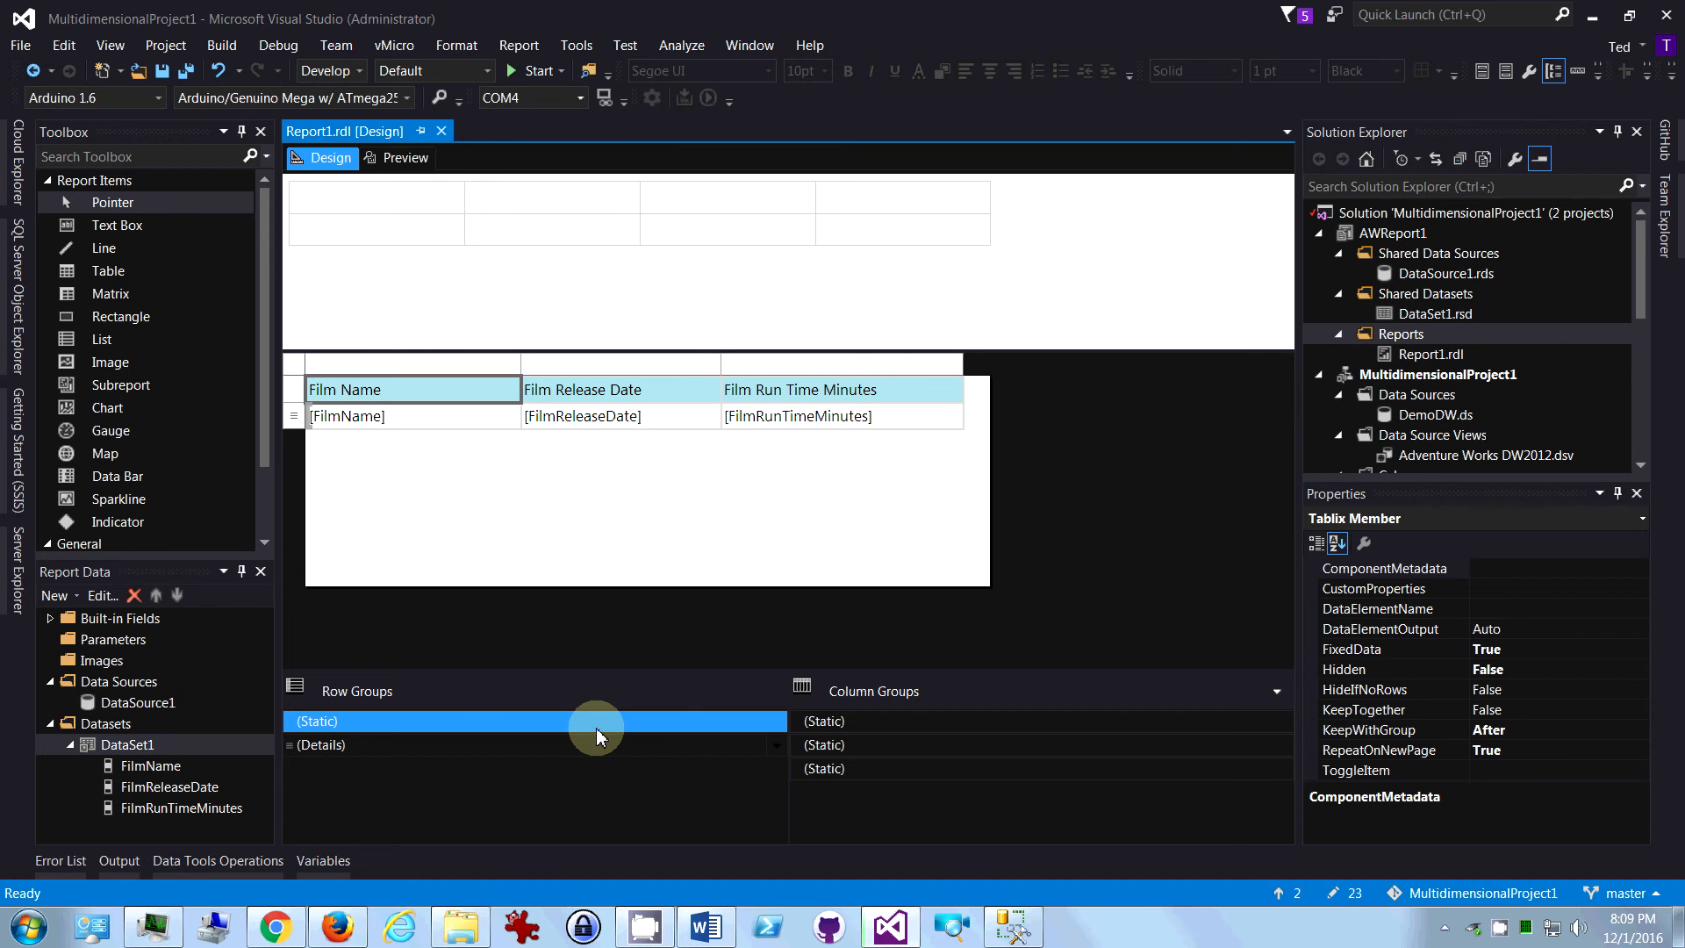
pyautogui.click(1420, 650)
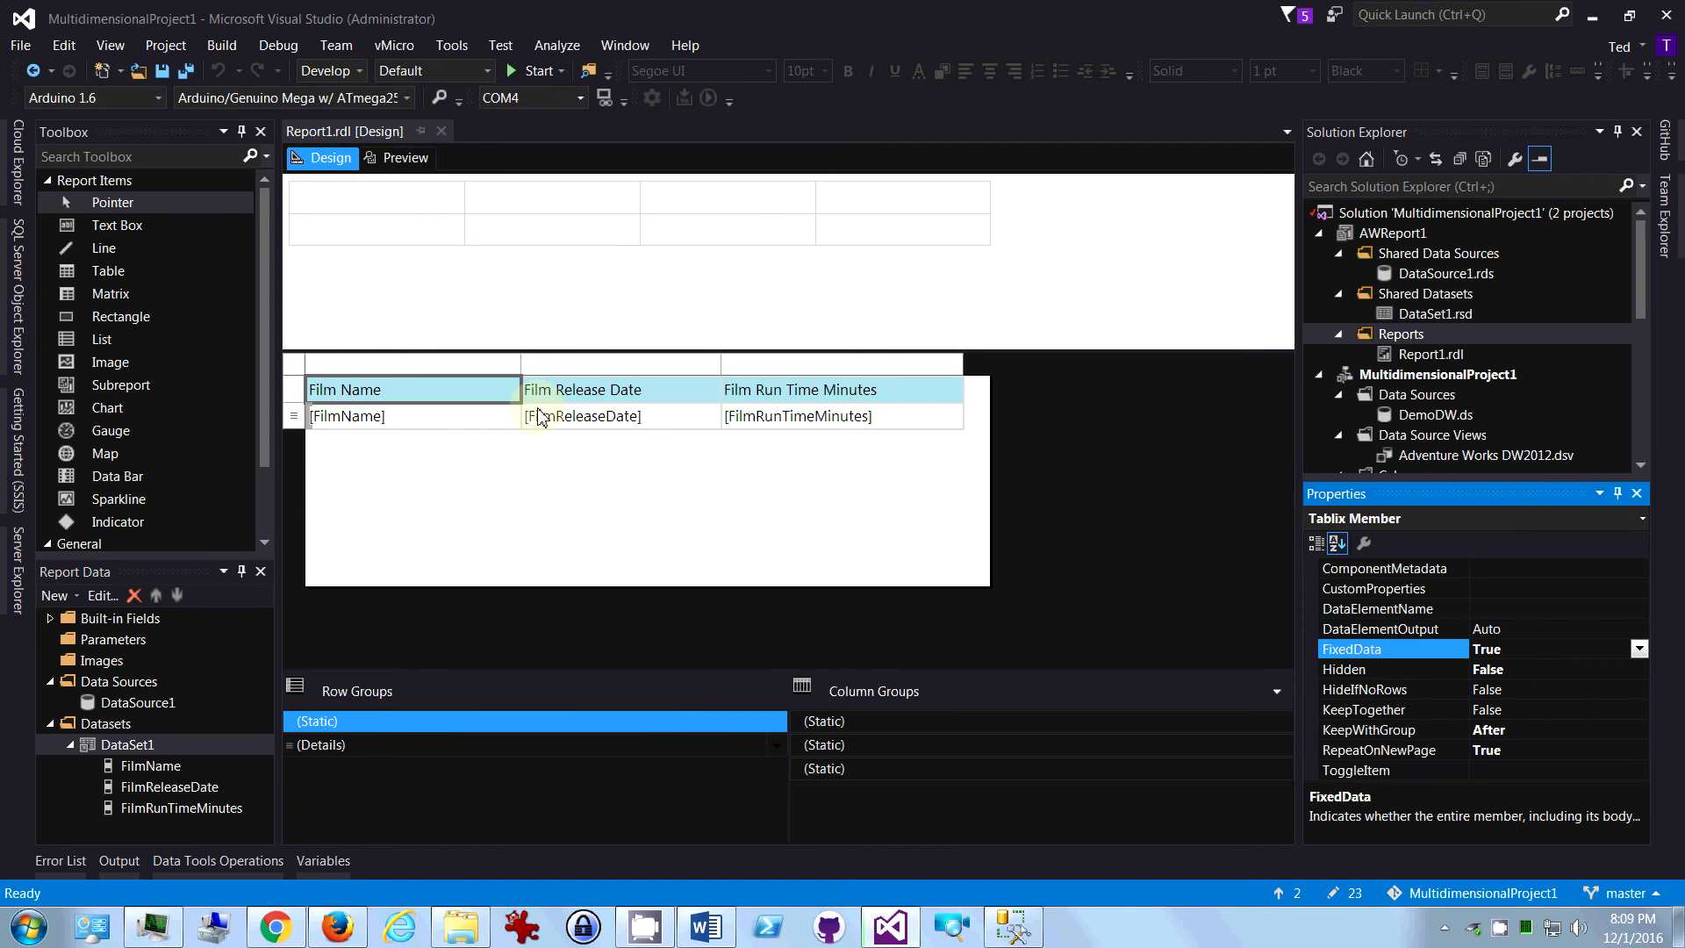
pyautogui.click(413, 391)
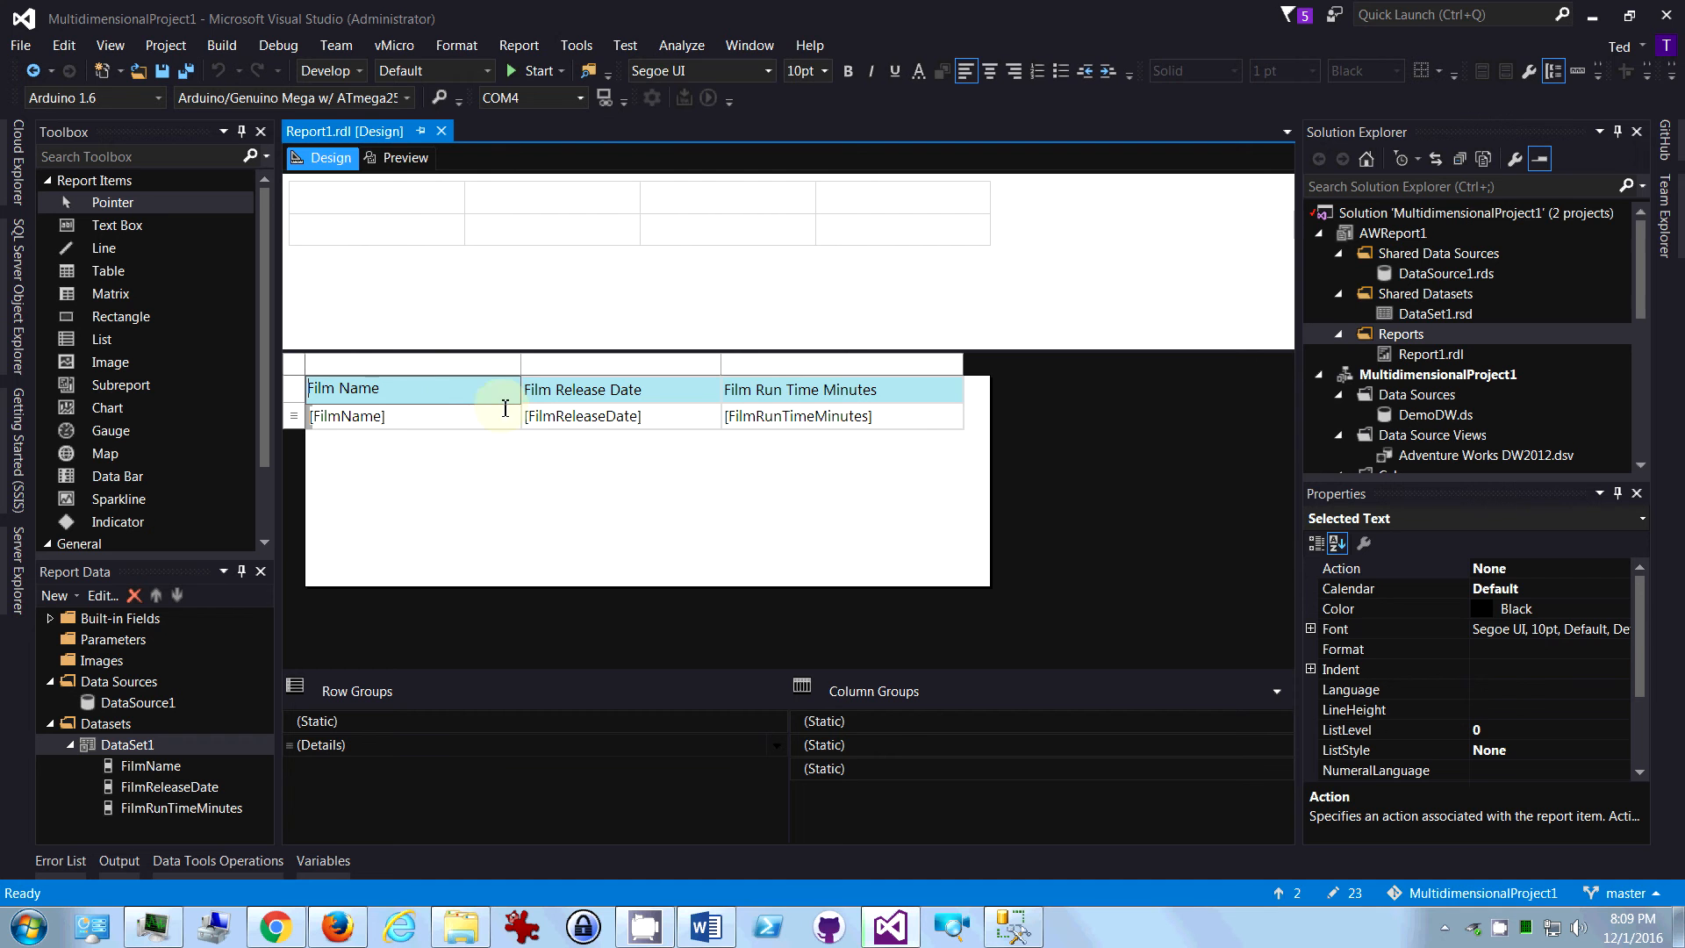
pyautogui.press('End')
pyautogui.press('Escape')
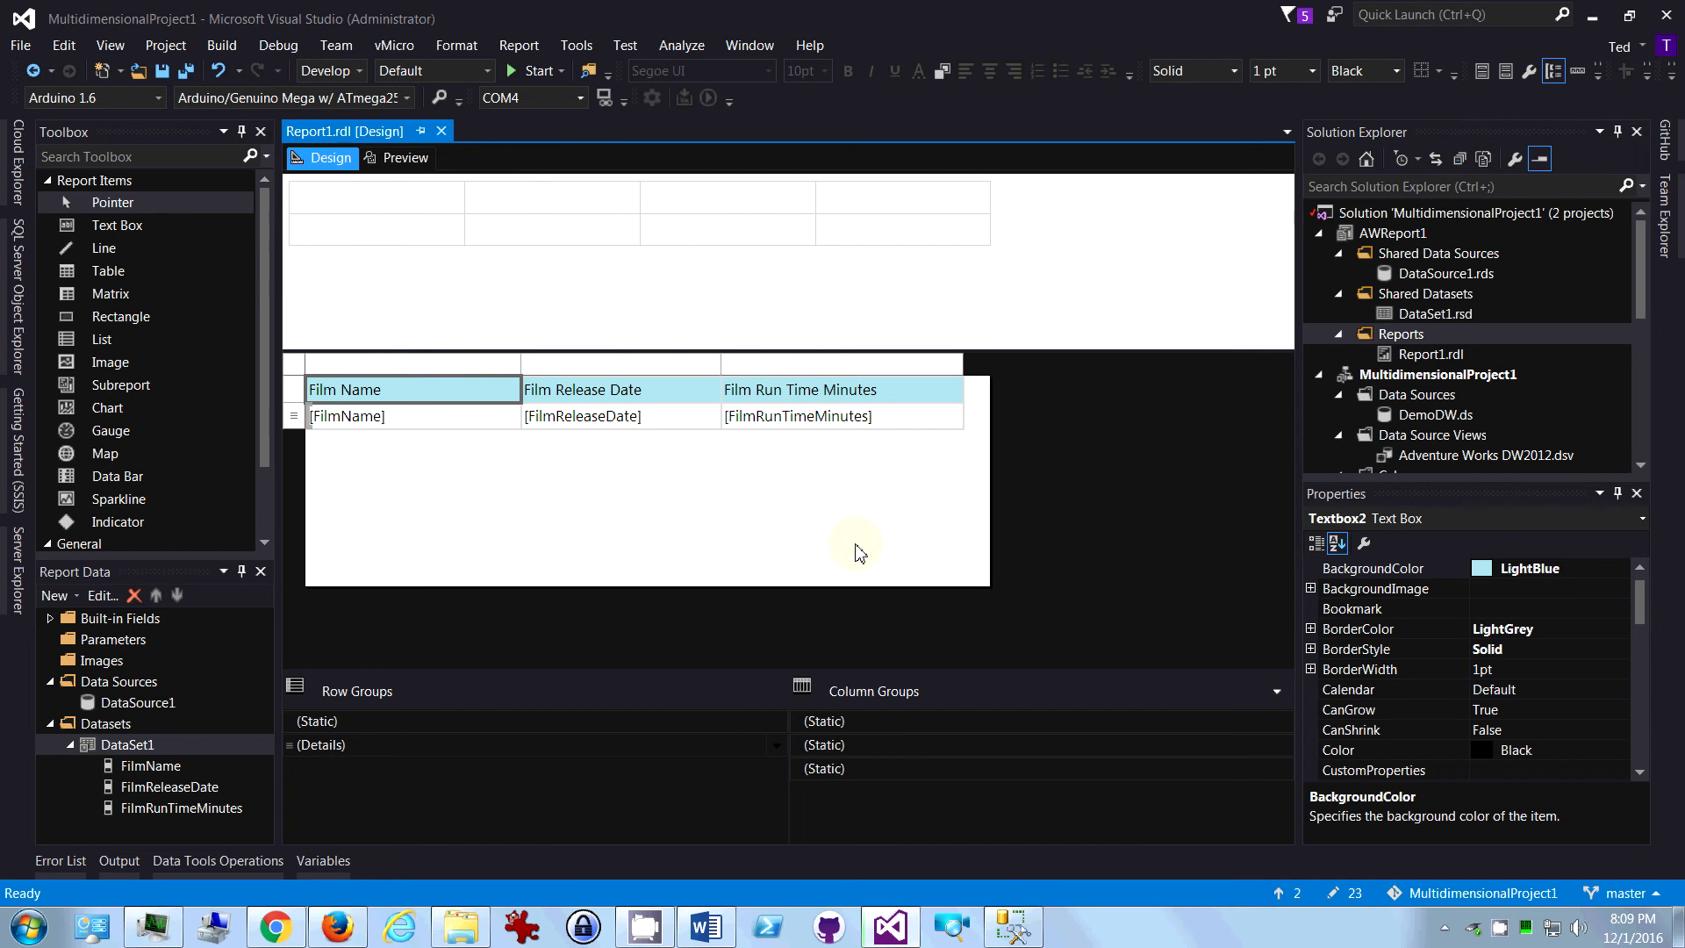
pyautogui.click(452, 401)
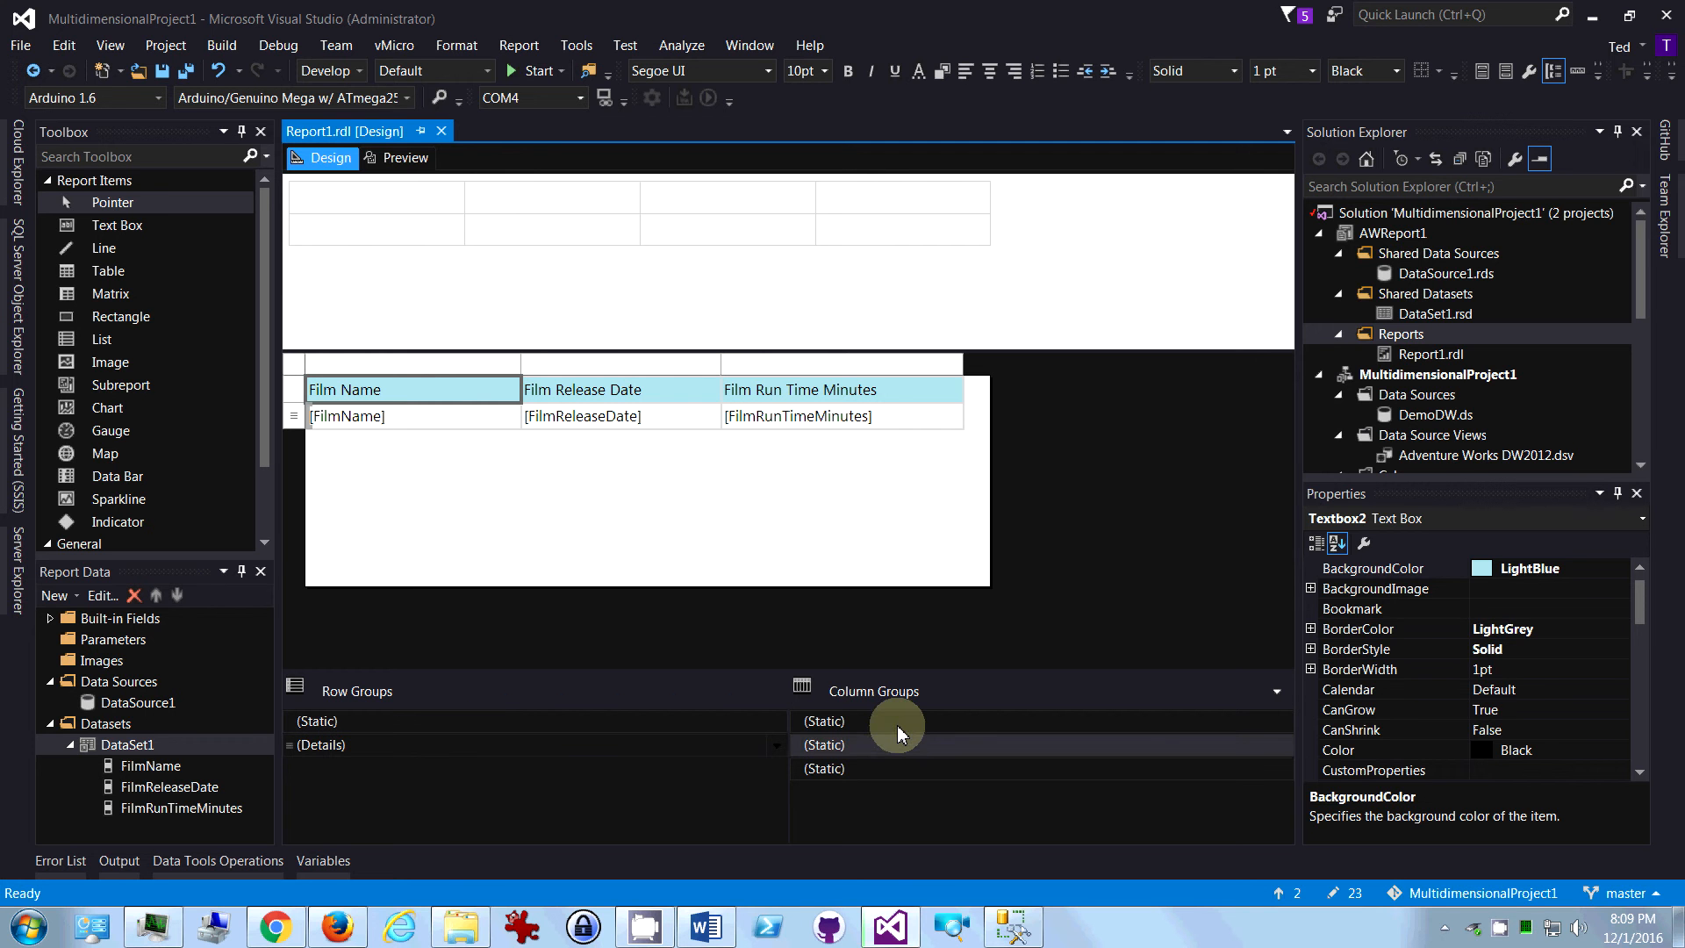
pyautogui.click(651, 722)
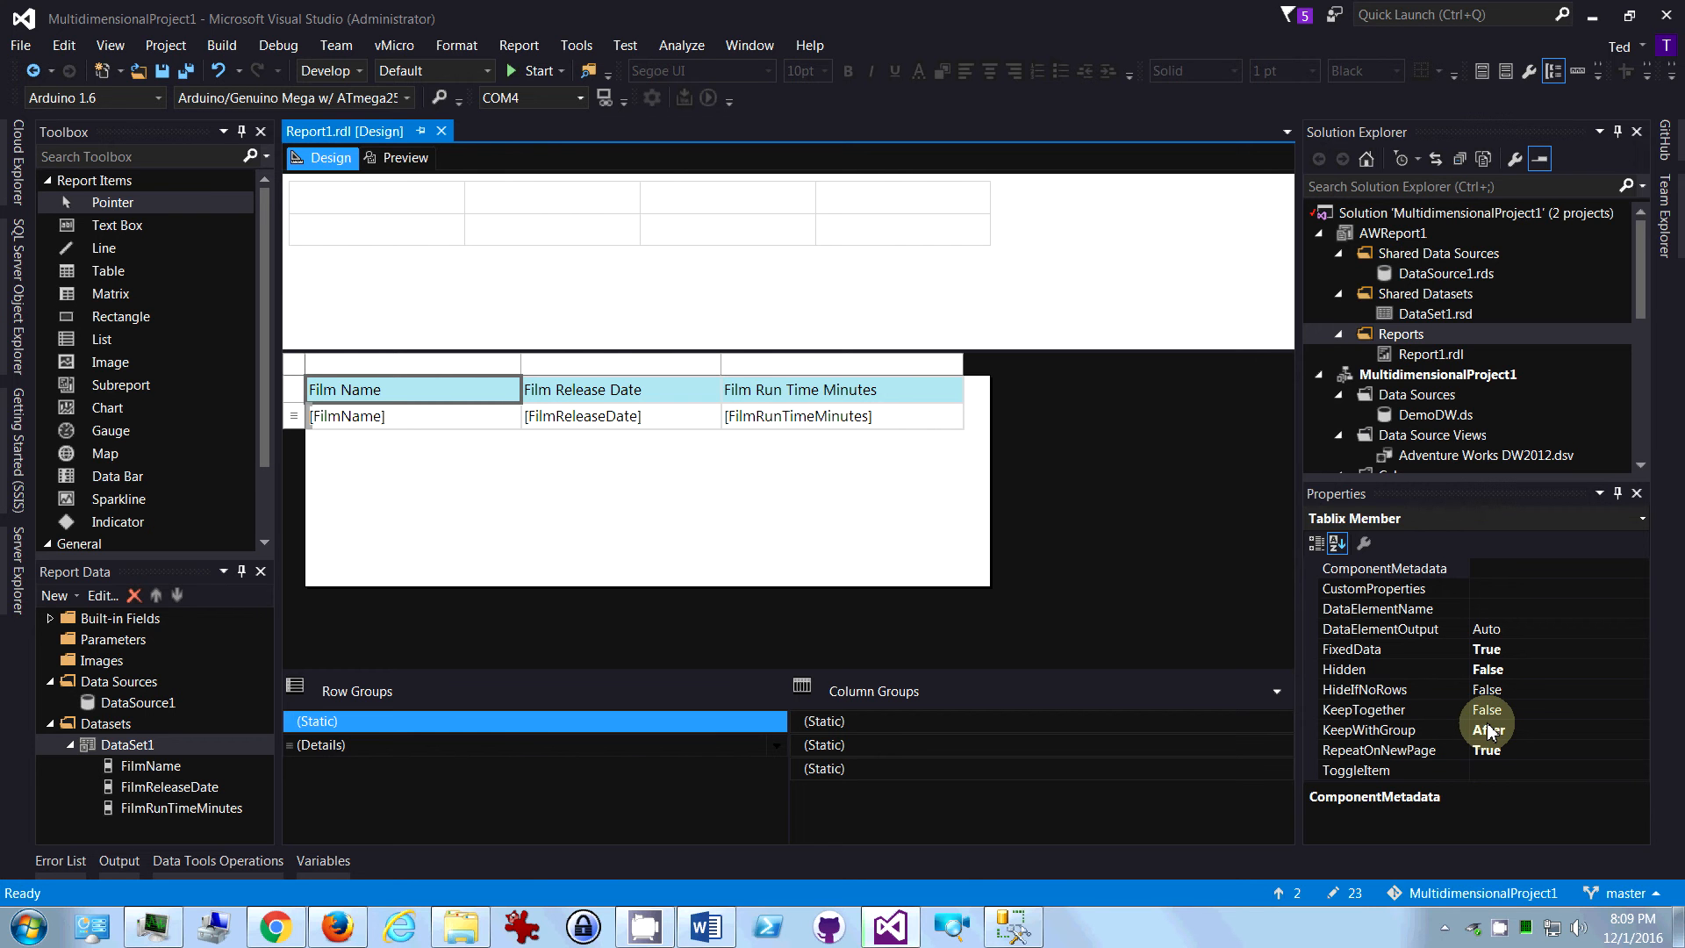
pyautogui.click(106, 271)
pyautogui.click(116, 296)
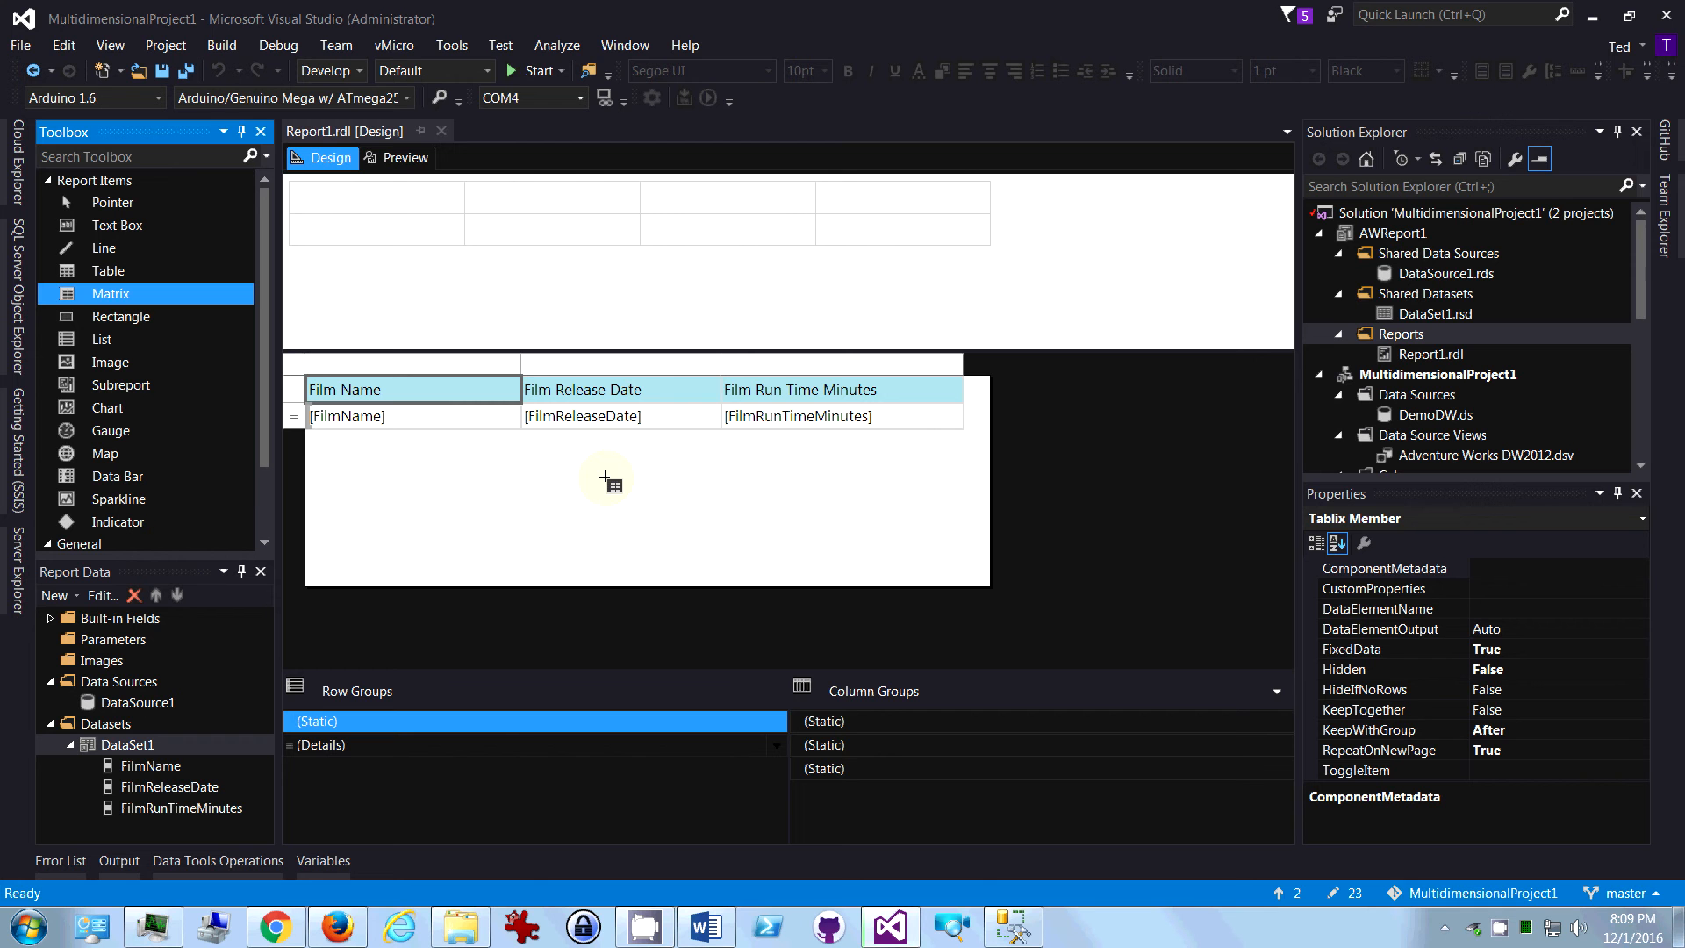
pyautogui.click(535, 469)
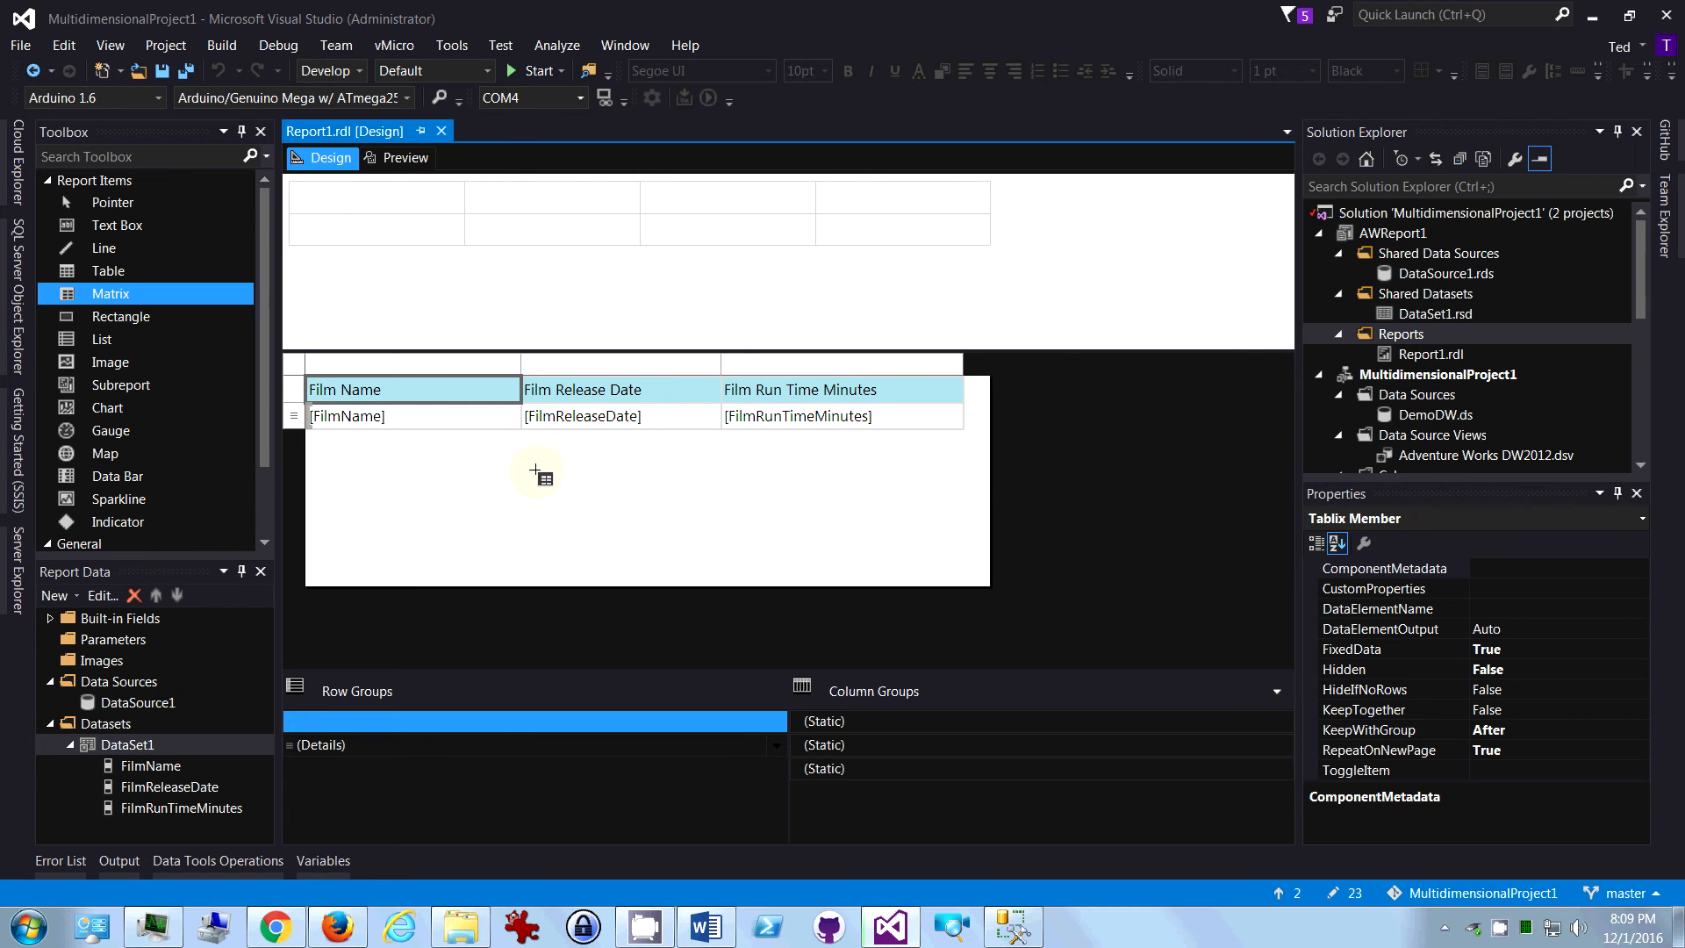
pyautogui.click(1016, 476)
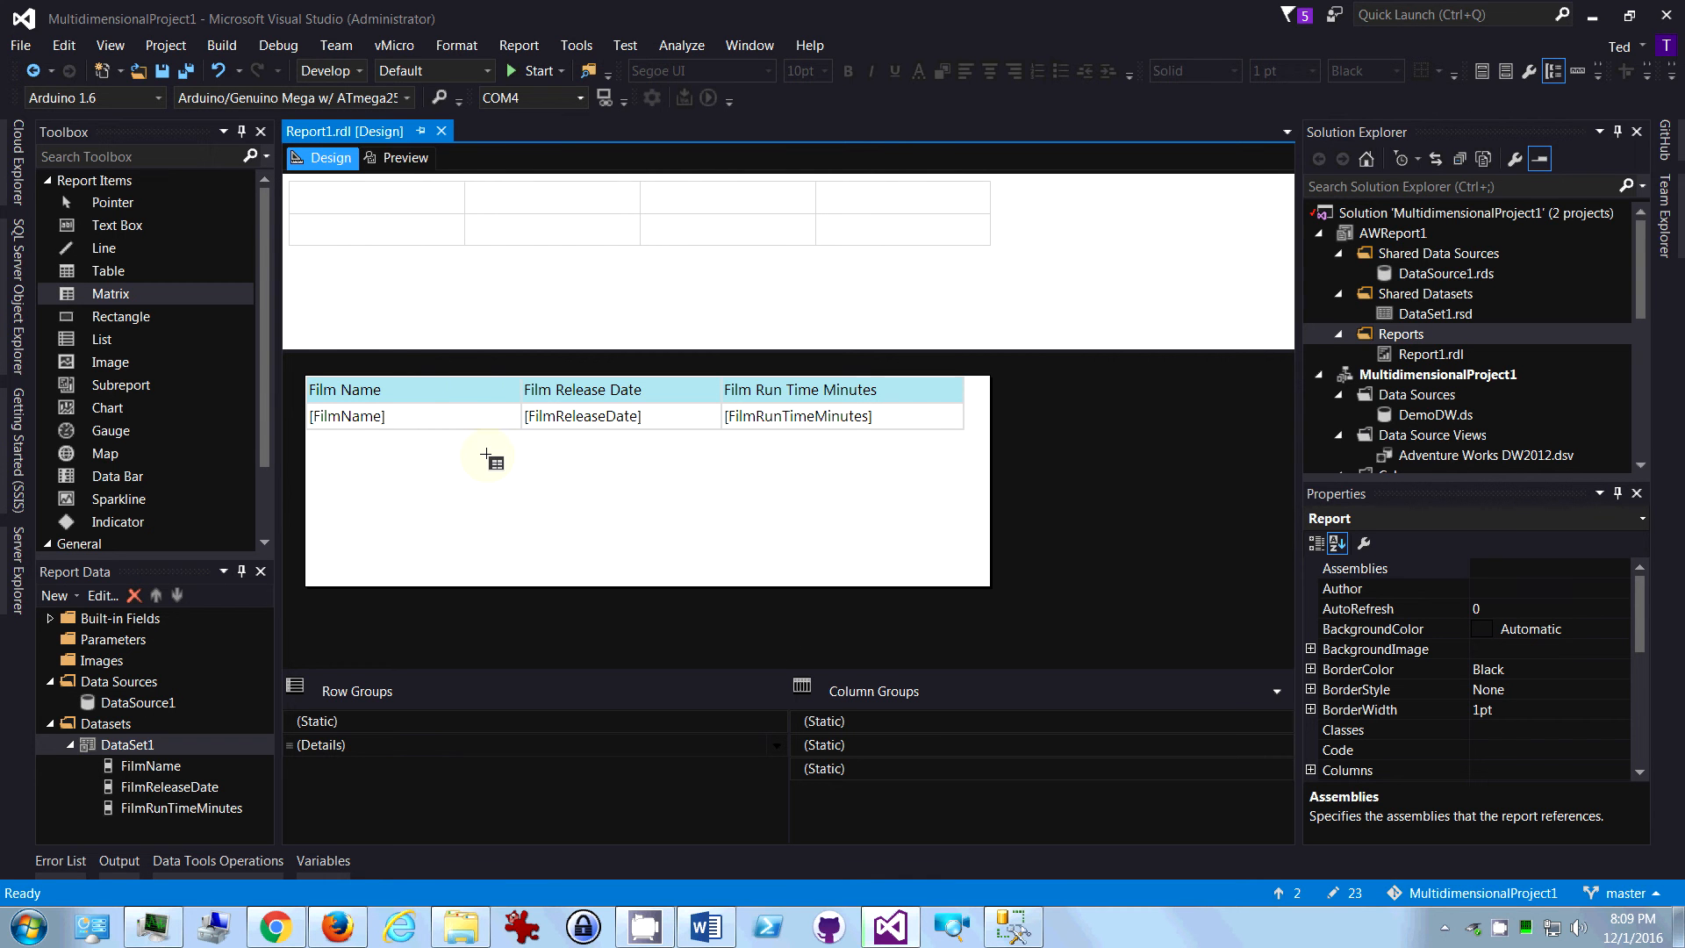
pyautogui.press('Escape')
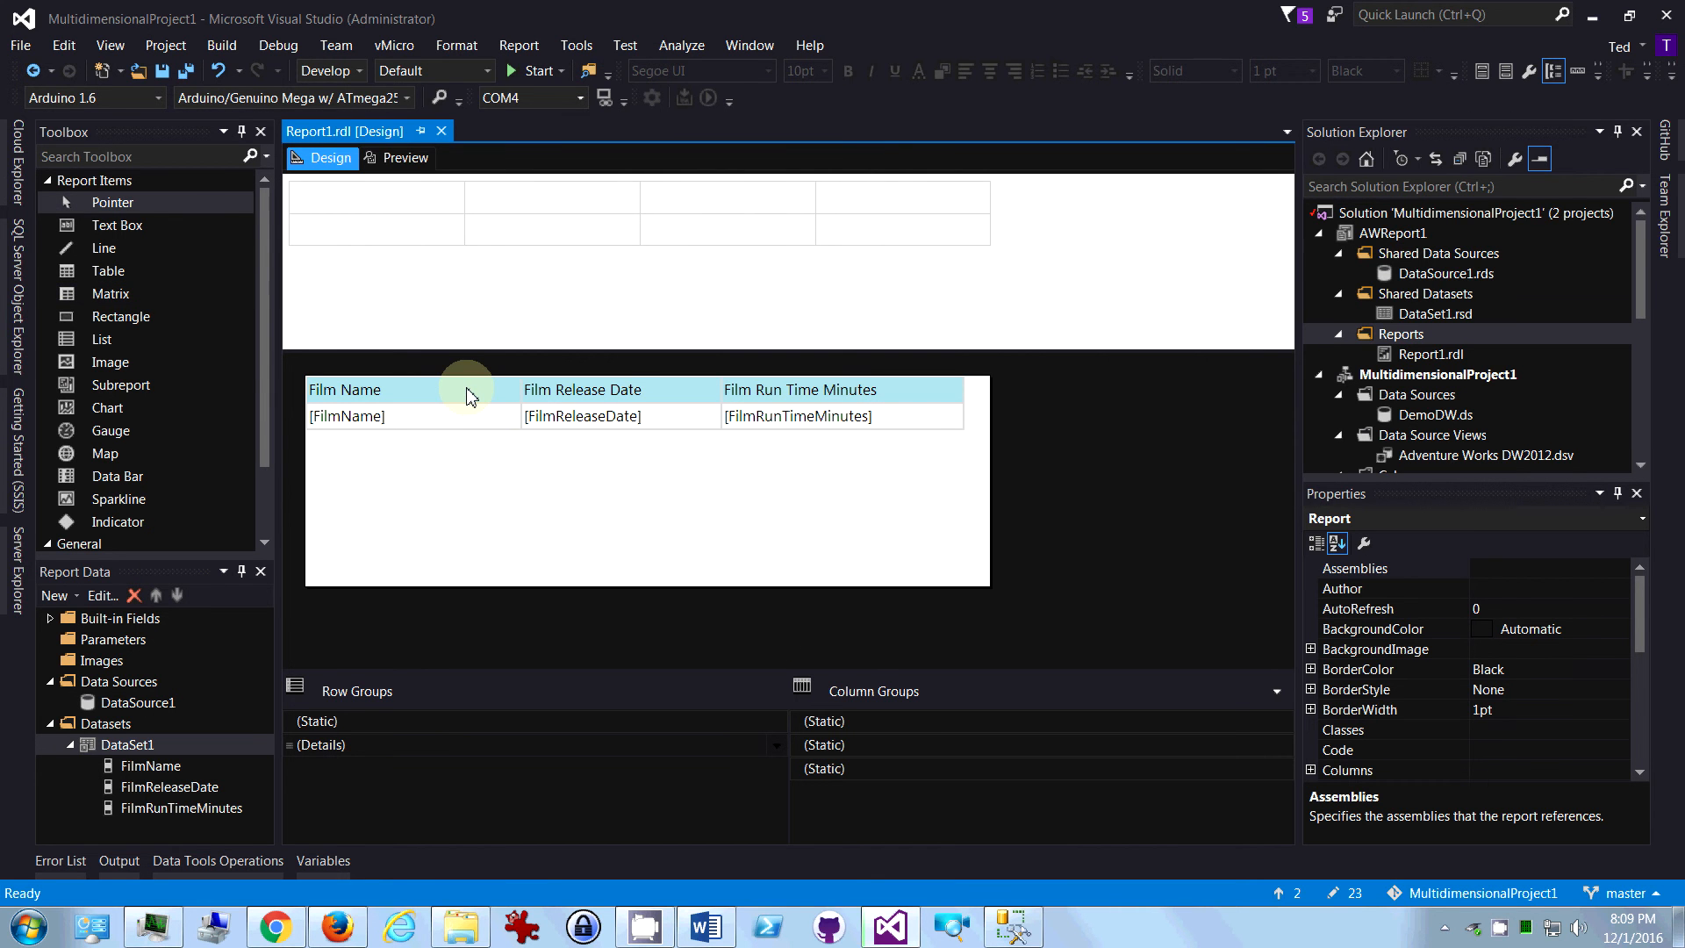
# - Enable interactive sorting of detail rows by [FilmName] on the Film Name header cell
pyautogui.click(456, 399)
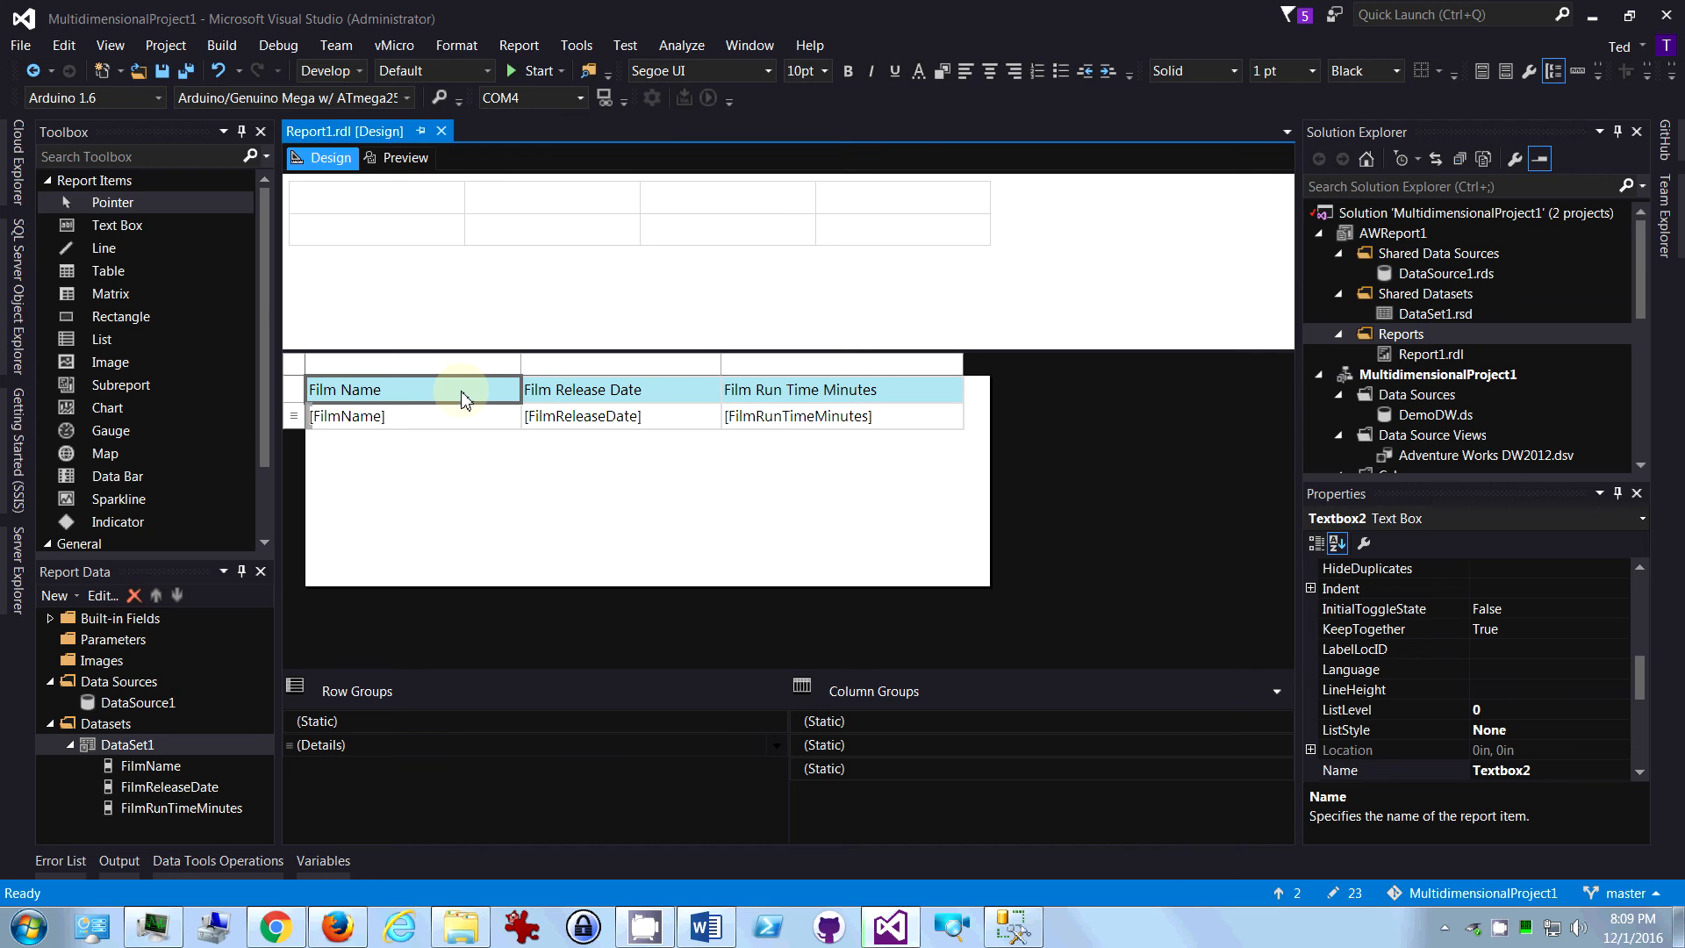
pyautogui.click(419, 421)
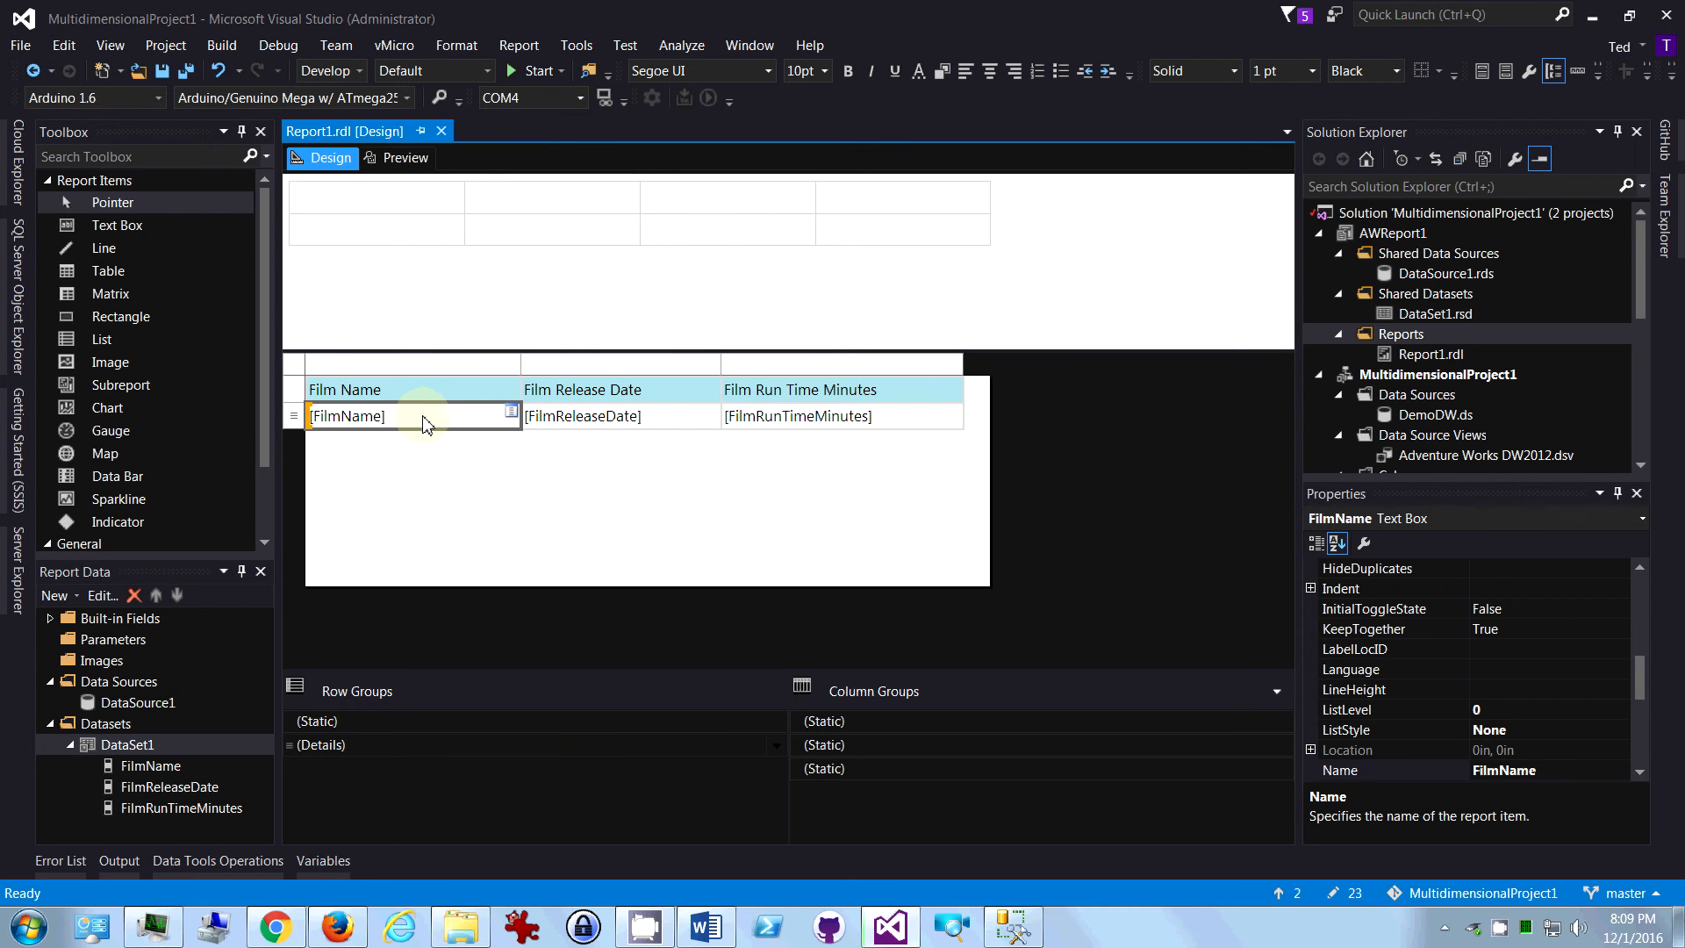
pyautogui.click(441, 396)
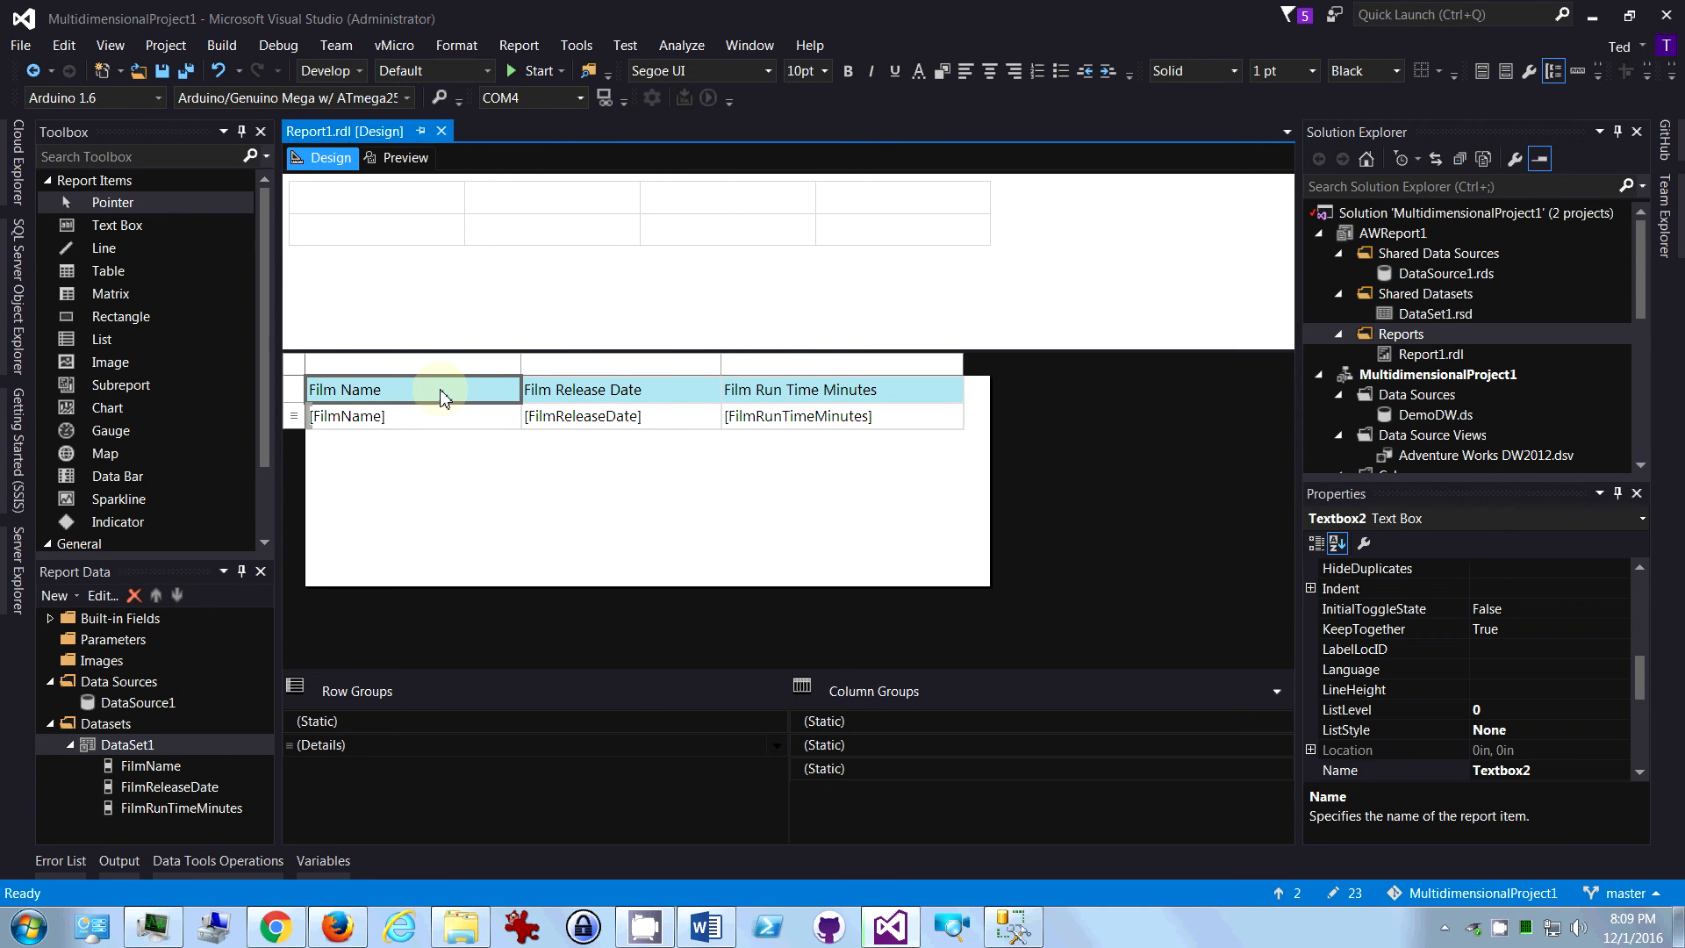
pyautogui.rightClick(442, 396)
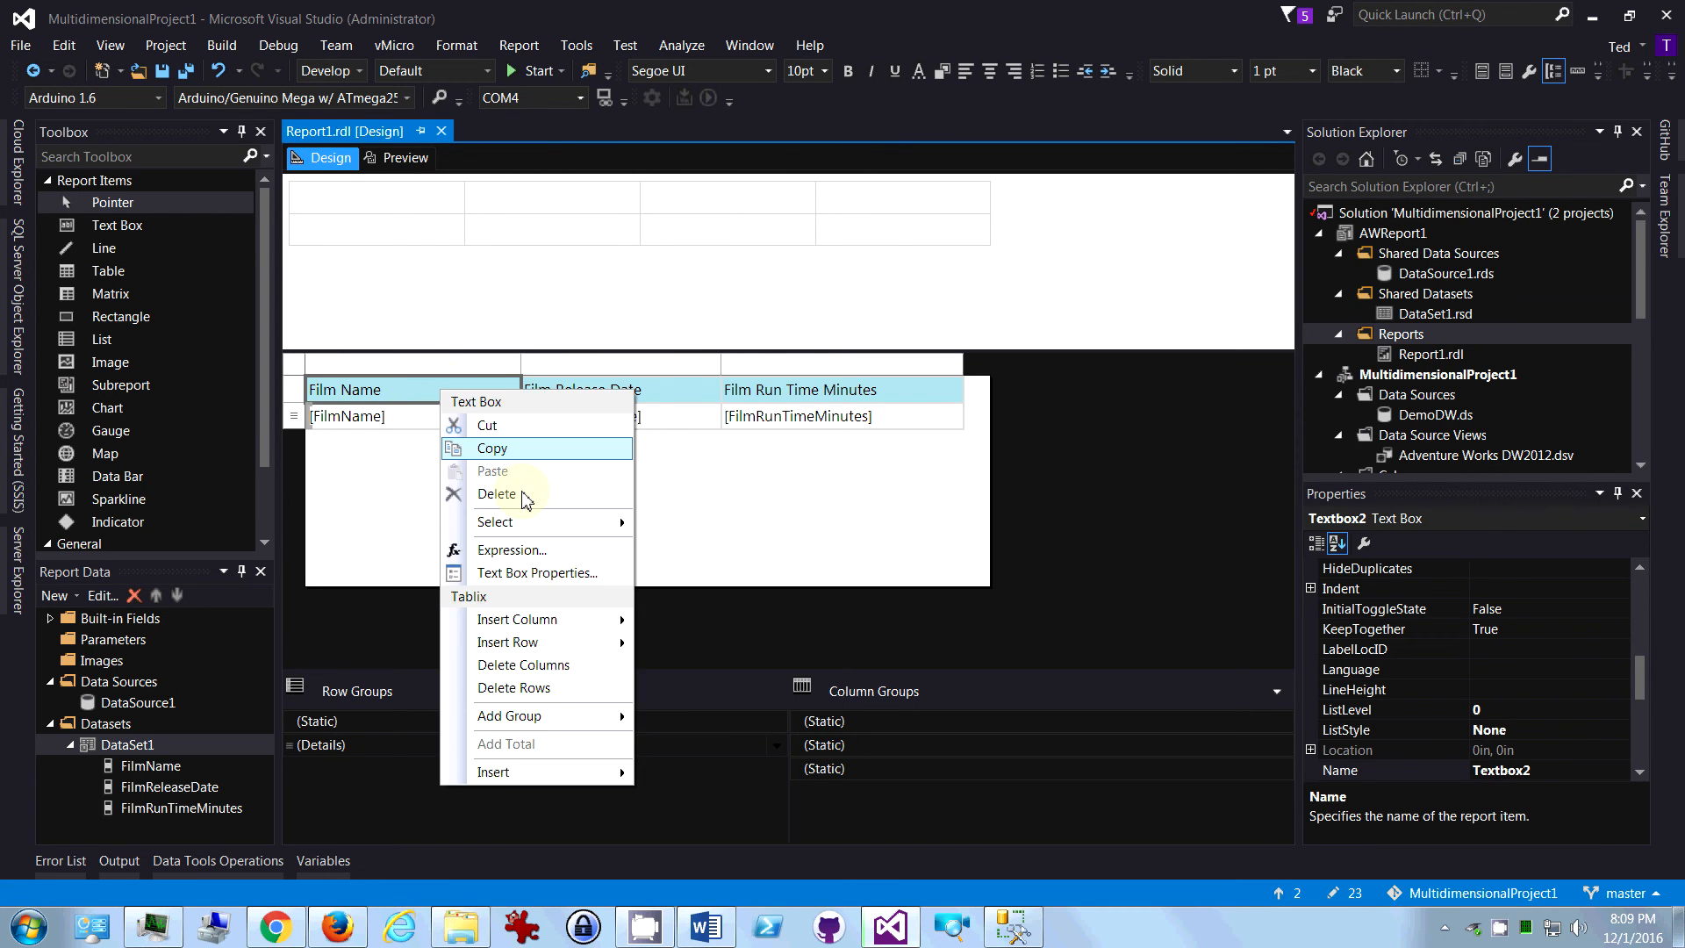
pyautogui.click(549, 575)
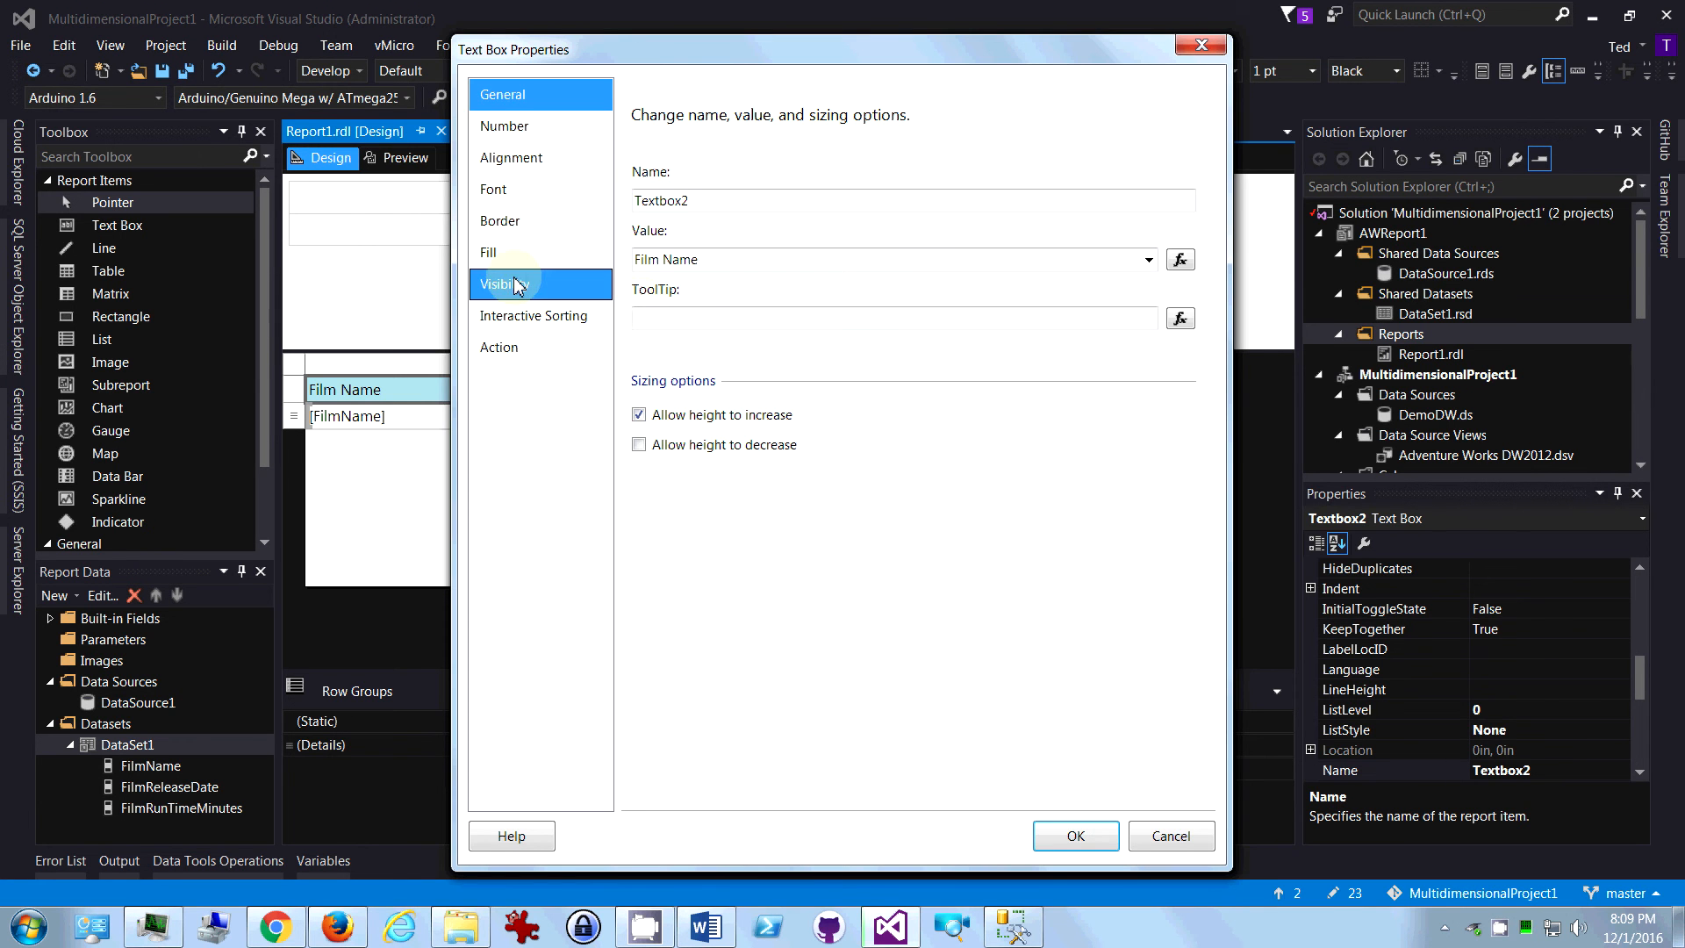
pyautogui.click(532, 319)
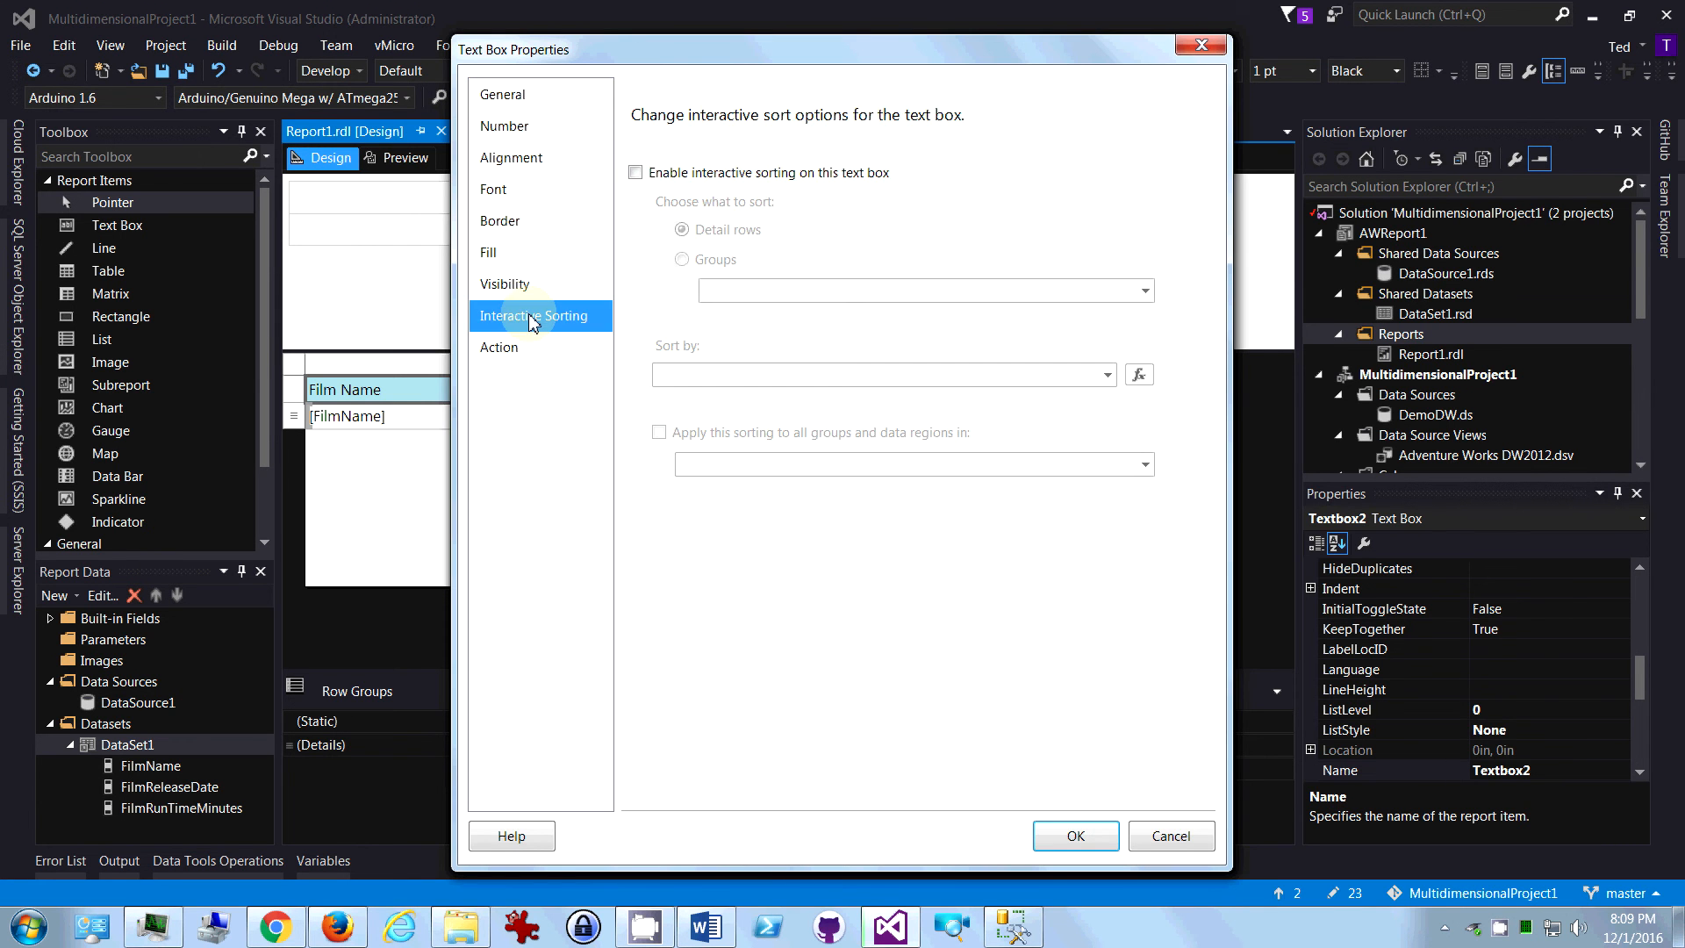
pyautogui.click(635, 174)
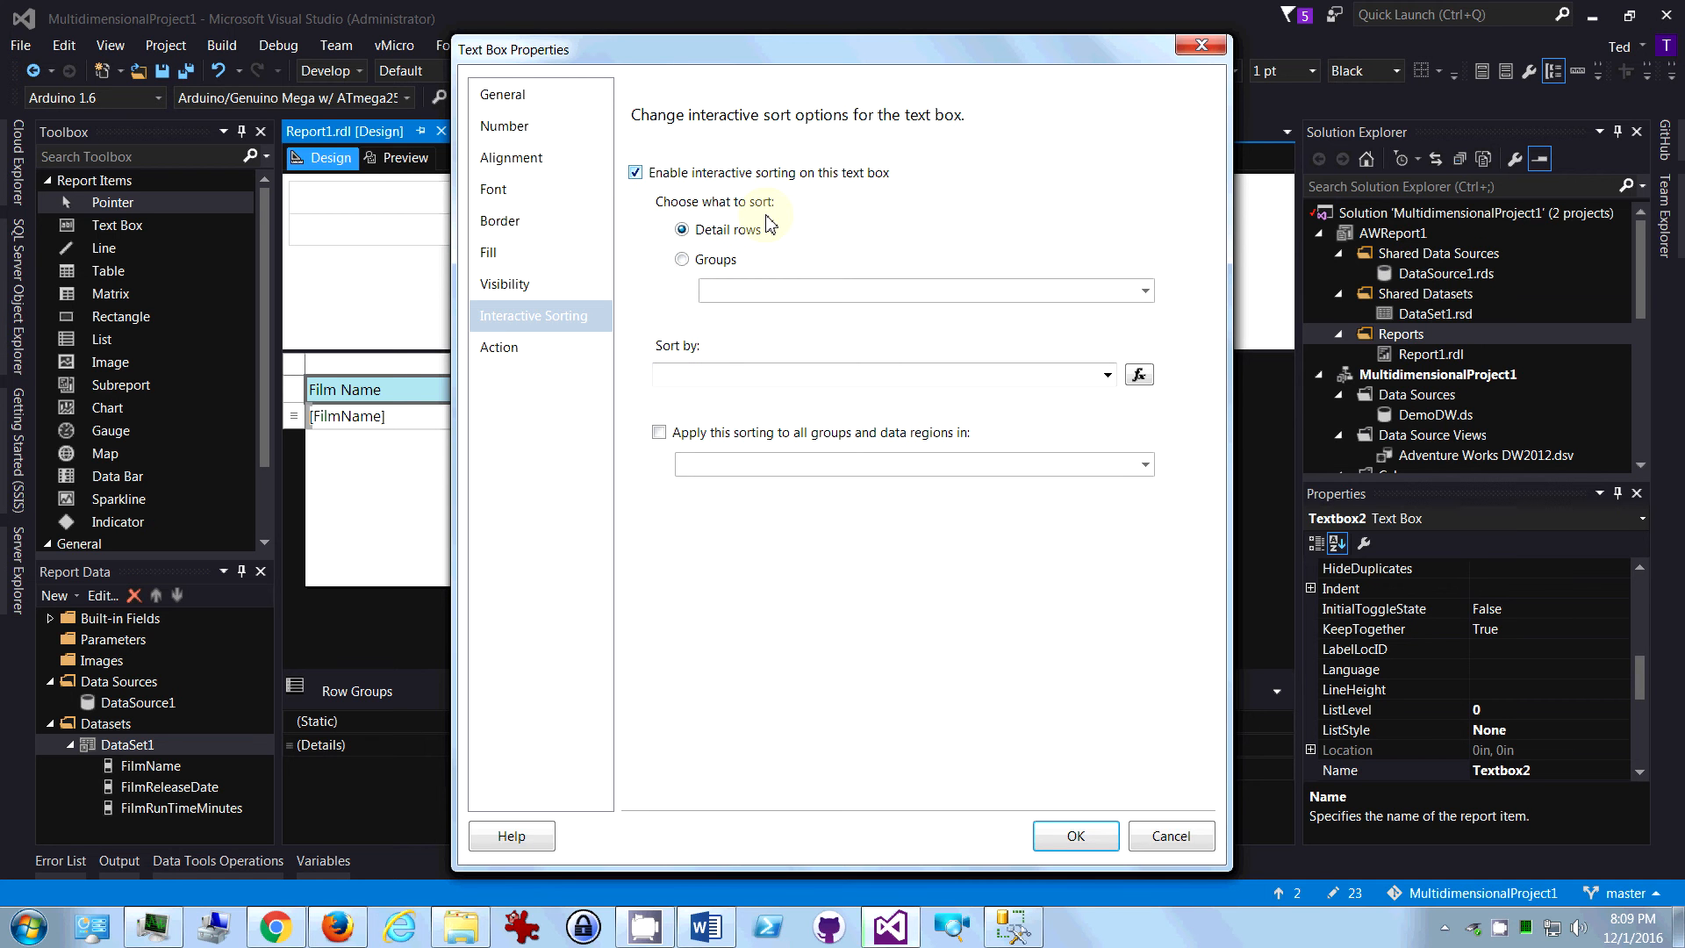
pyautogui.click(1096, 383)
pyautogui.click(799, 397)
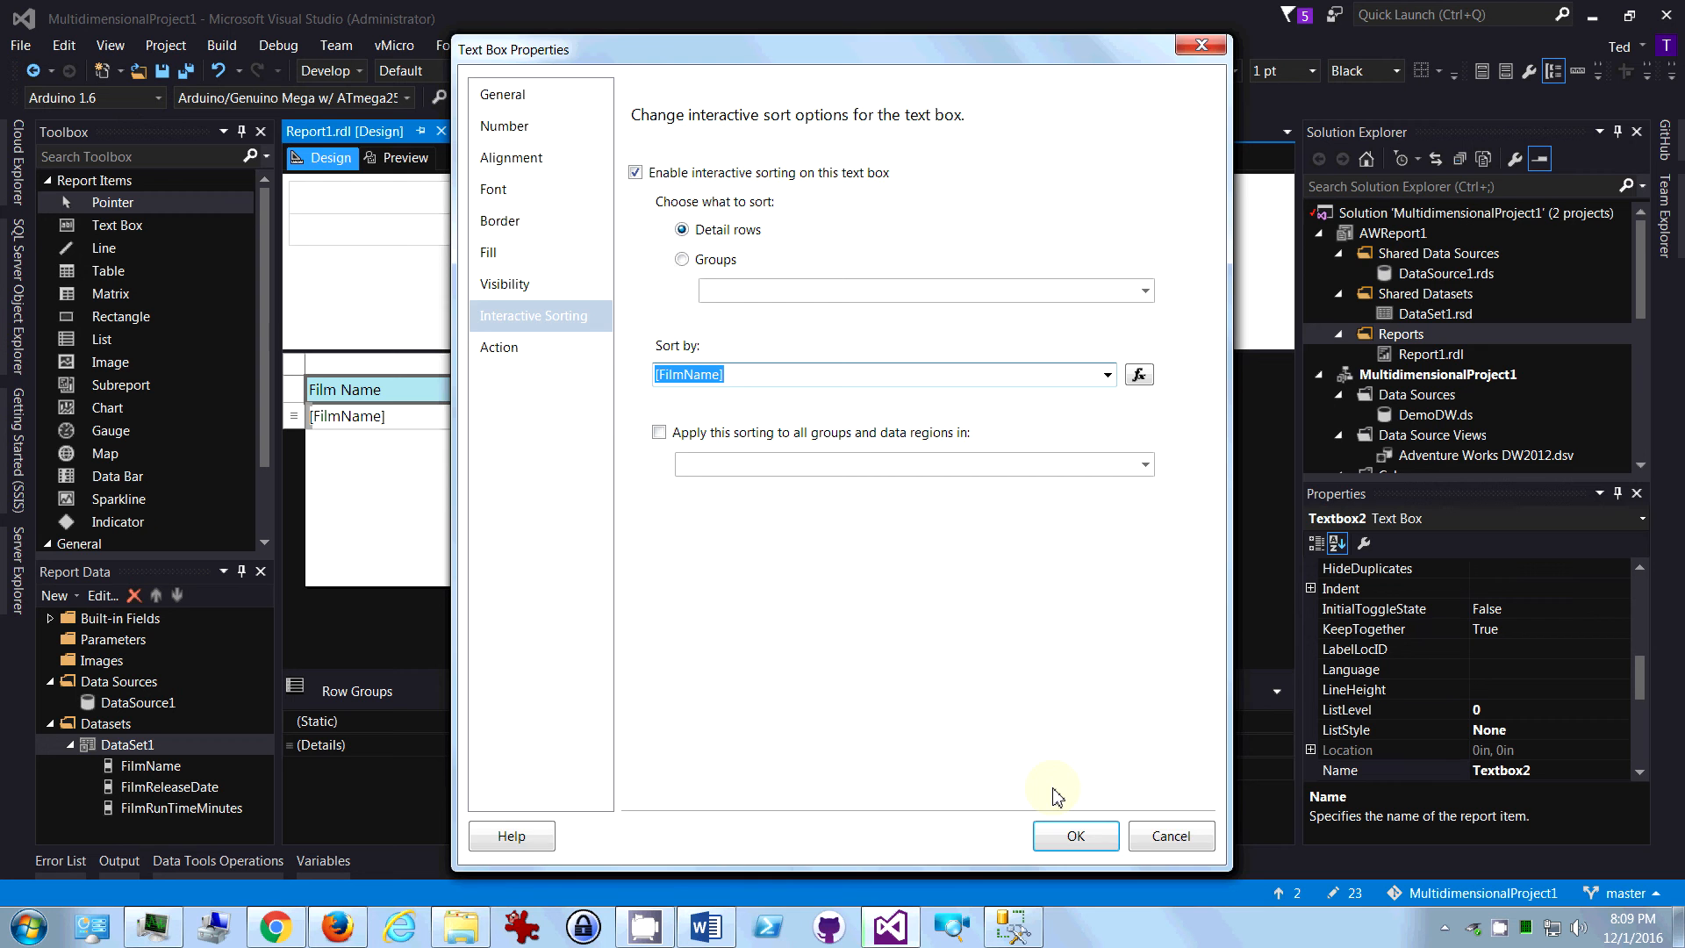
pyautogui.click(1065, 830)
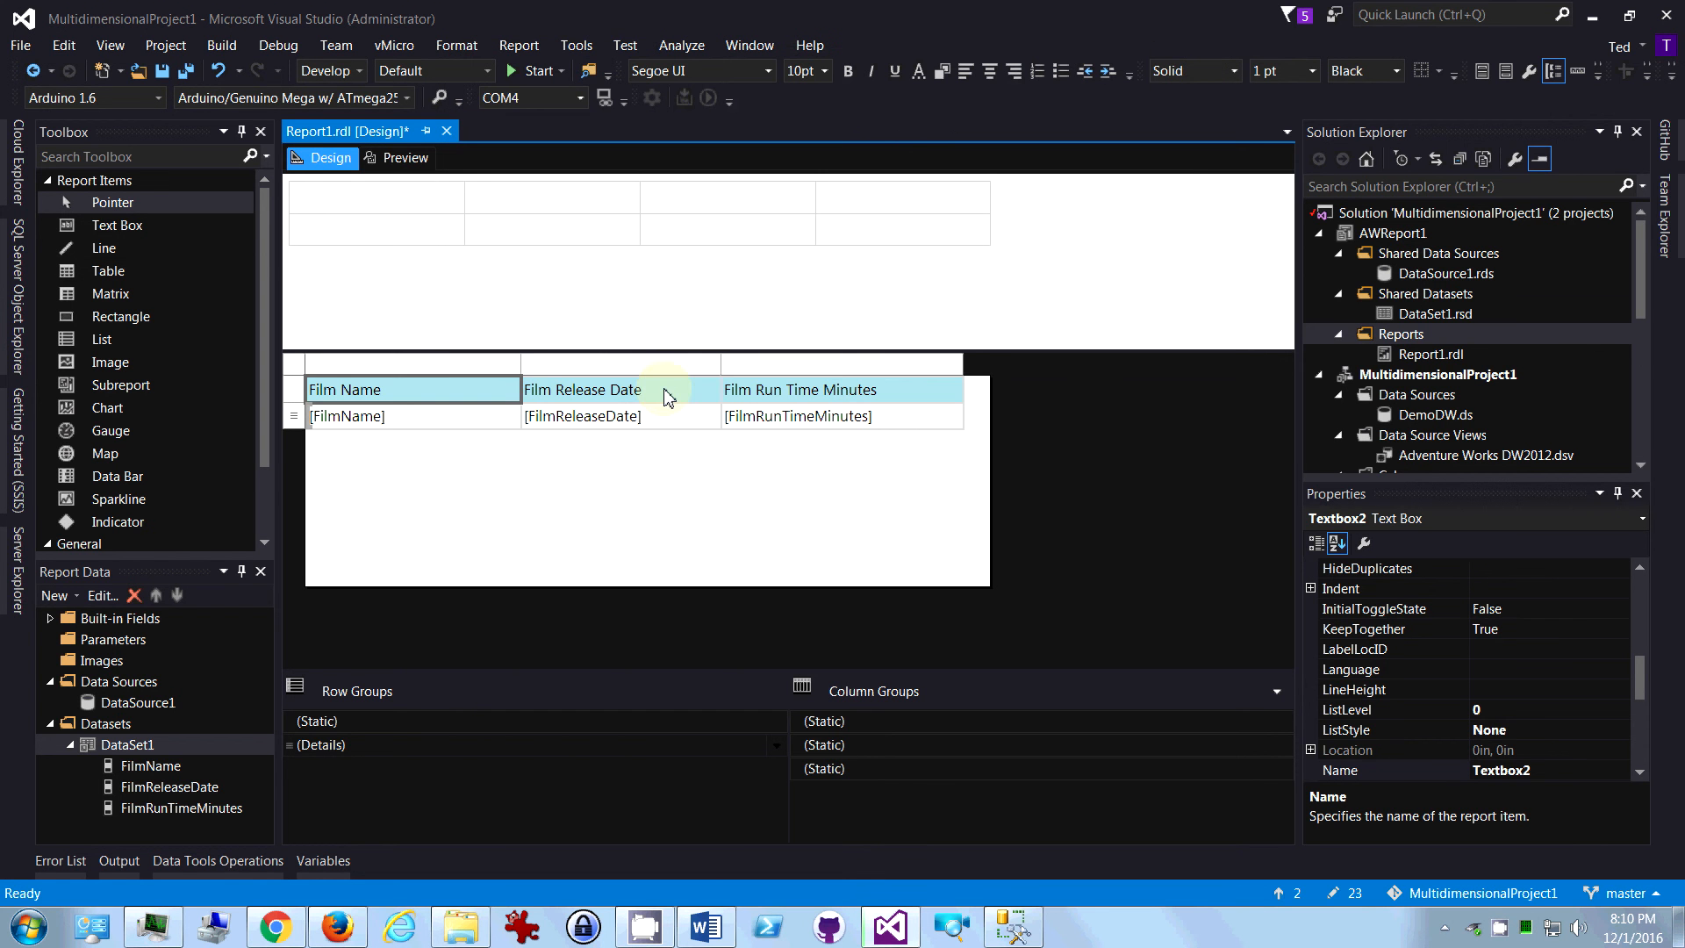
# - Enable interactive sorting of detail rows by [FilmReleaseDate] on the Film Release Date header cell
pyautogui.click(548, 391)
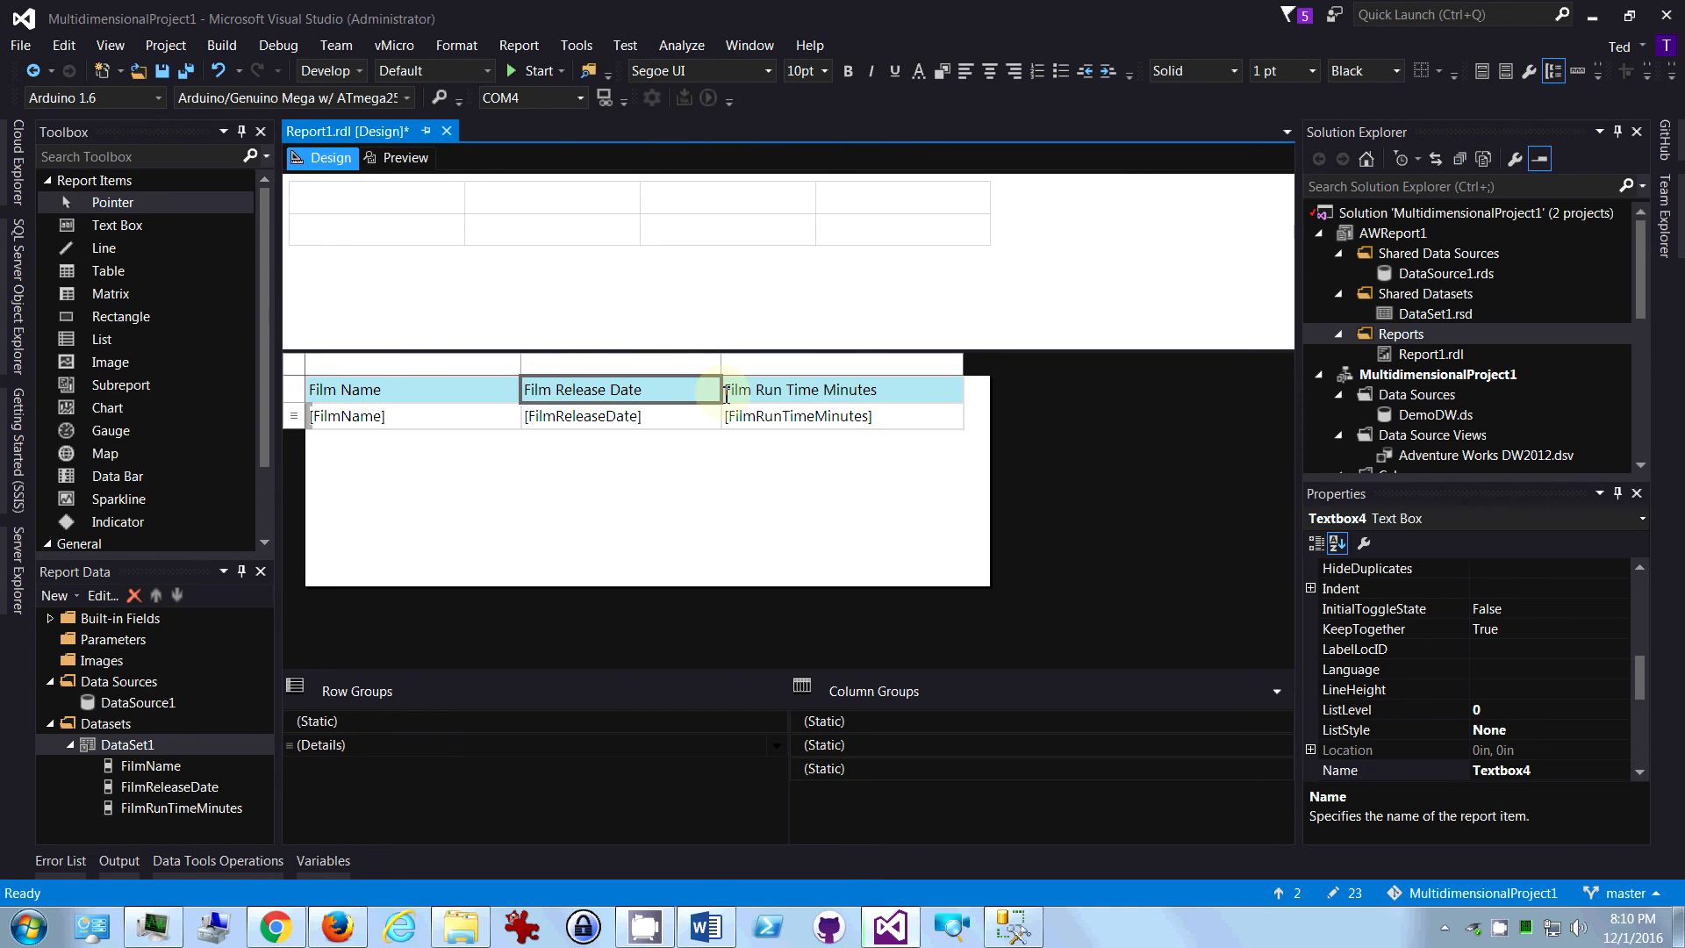
pyautogui.rightClick(672, 394)
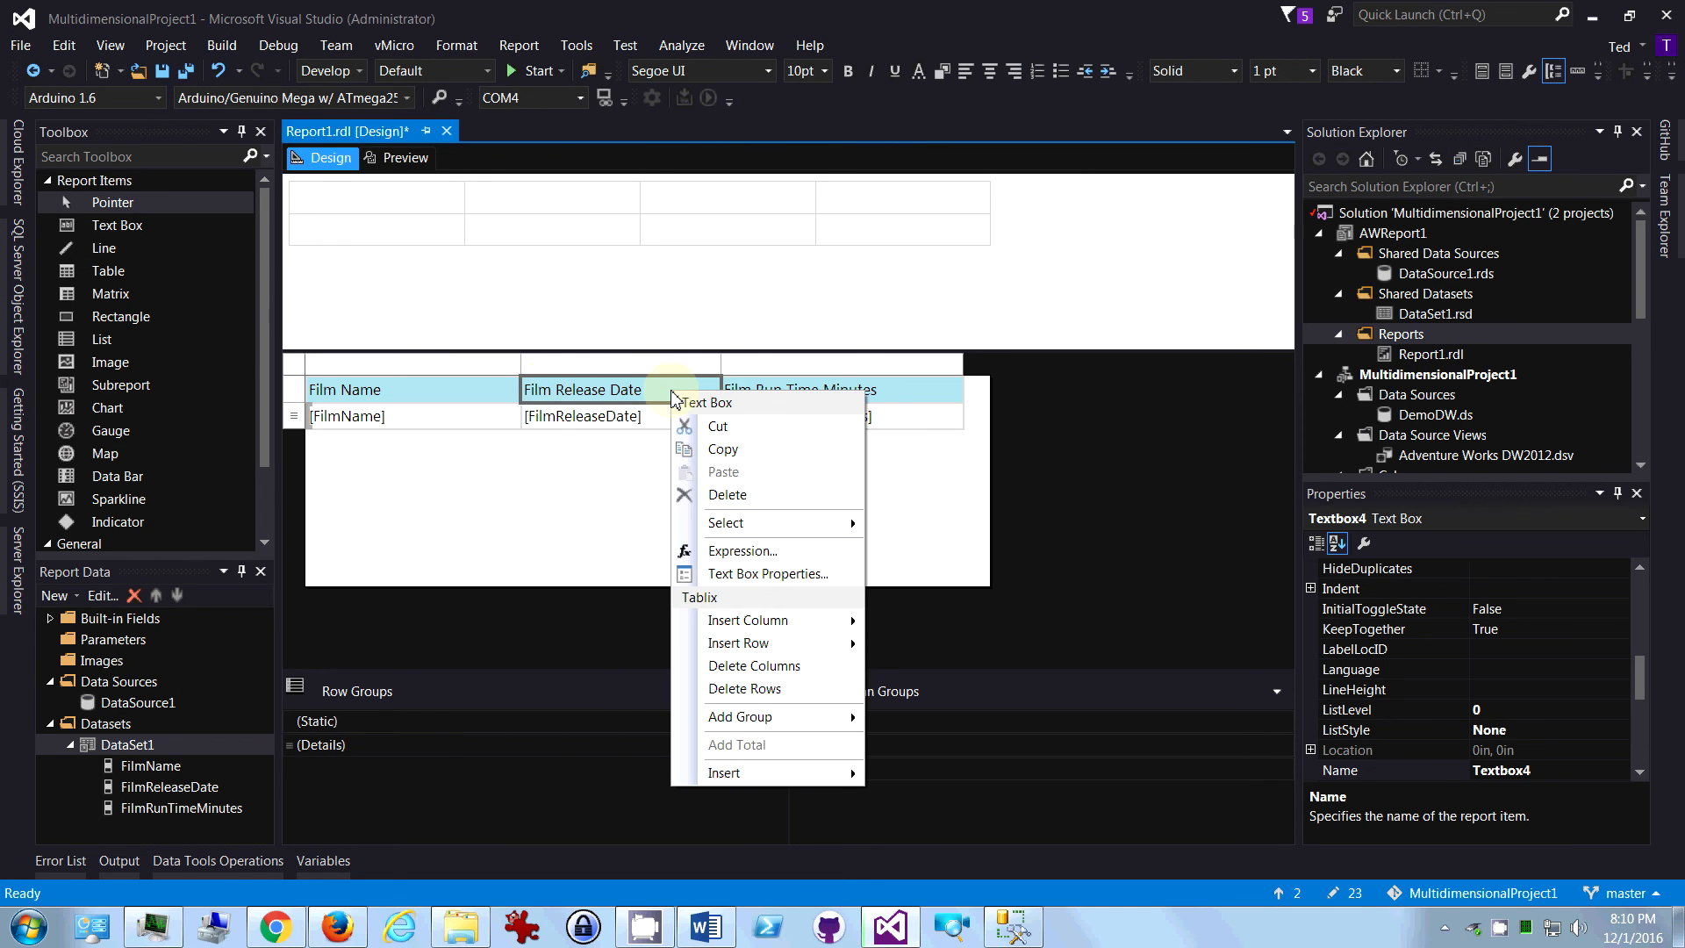
pyautogui.click(722, 573)
pyautogui.press('i')
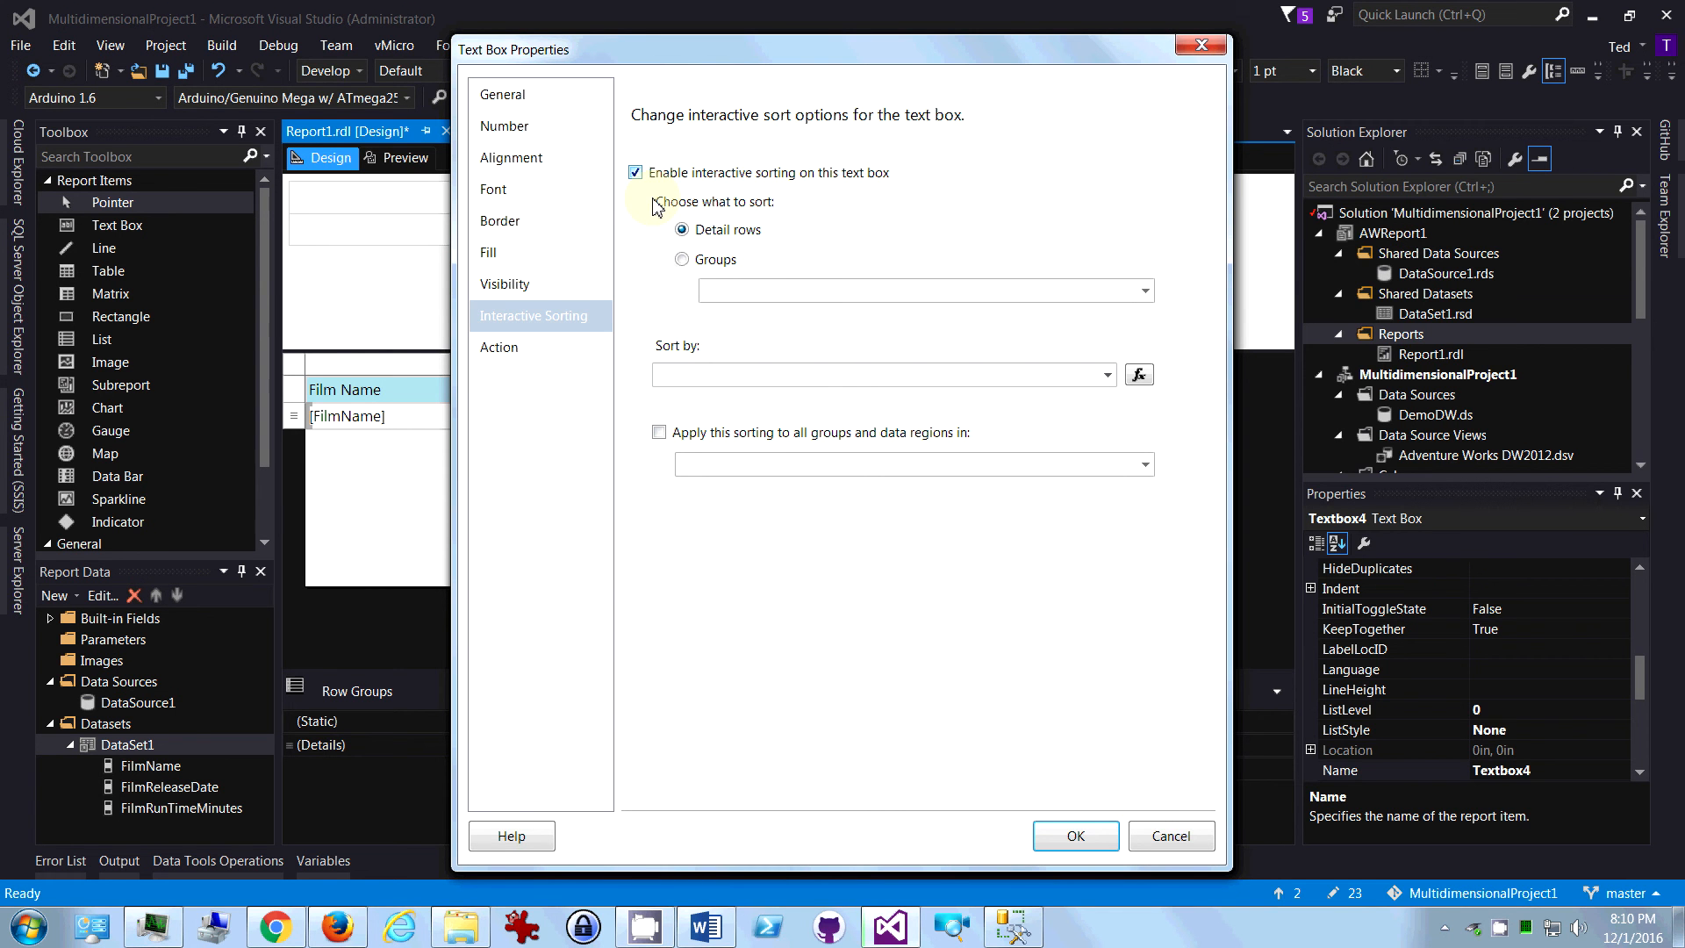
pyautogui.click(1107, 376)
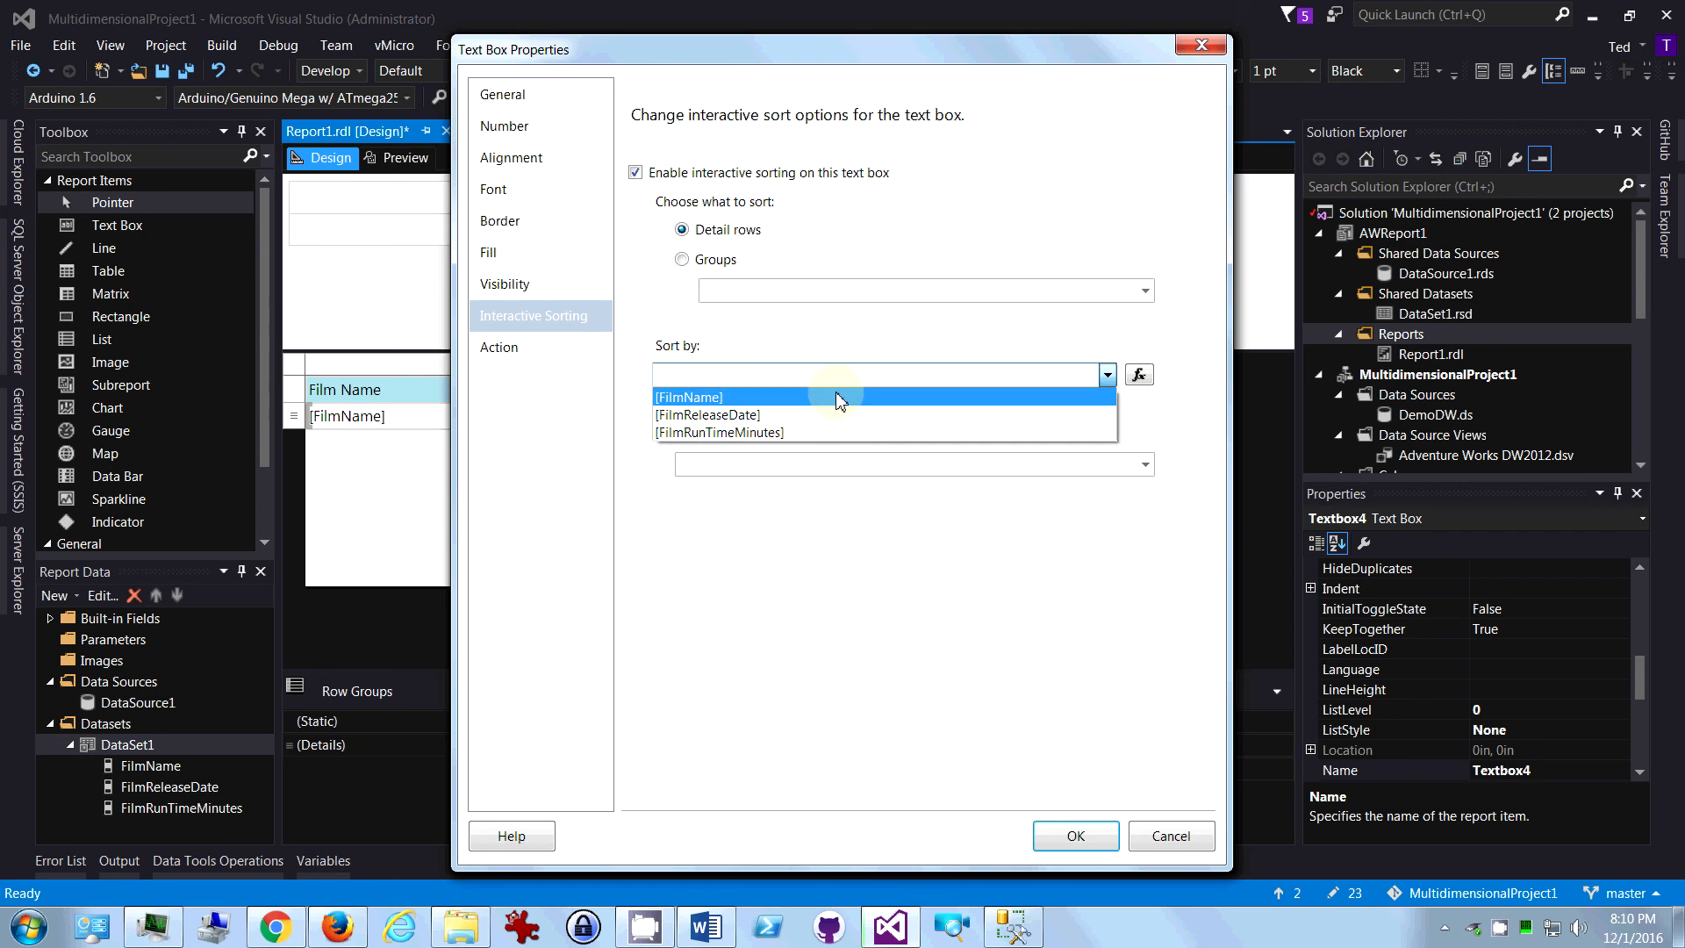
pyautogui.click(841, 414)
pyautogui.press('Return')
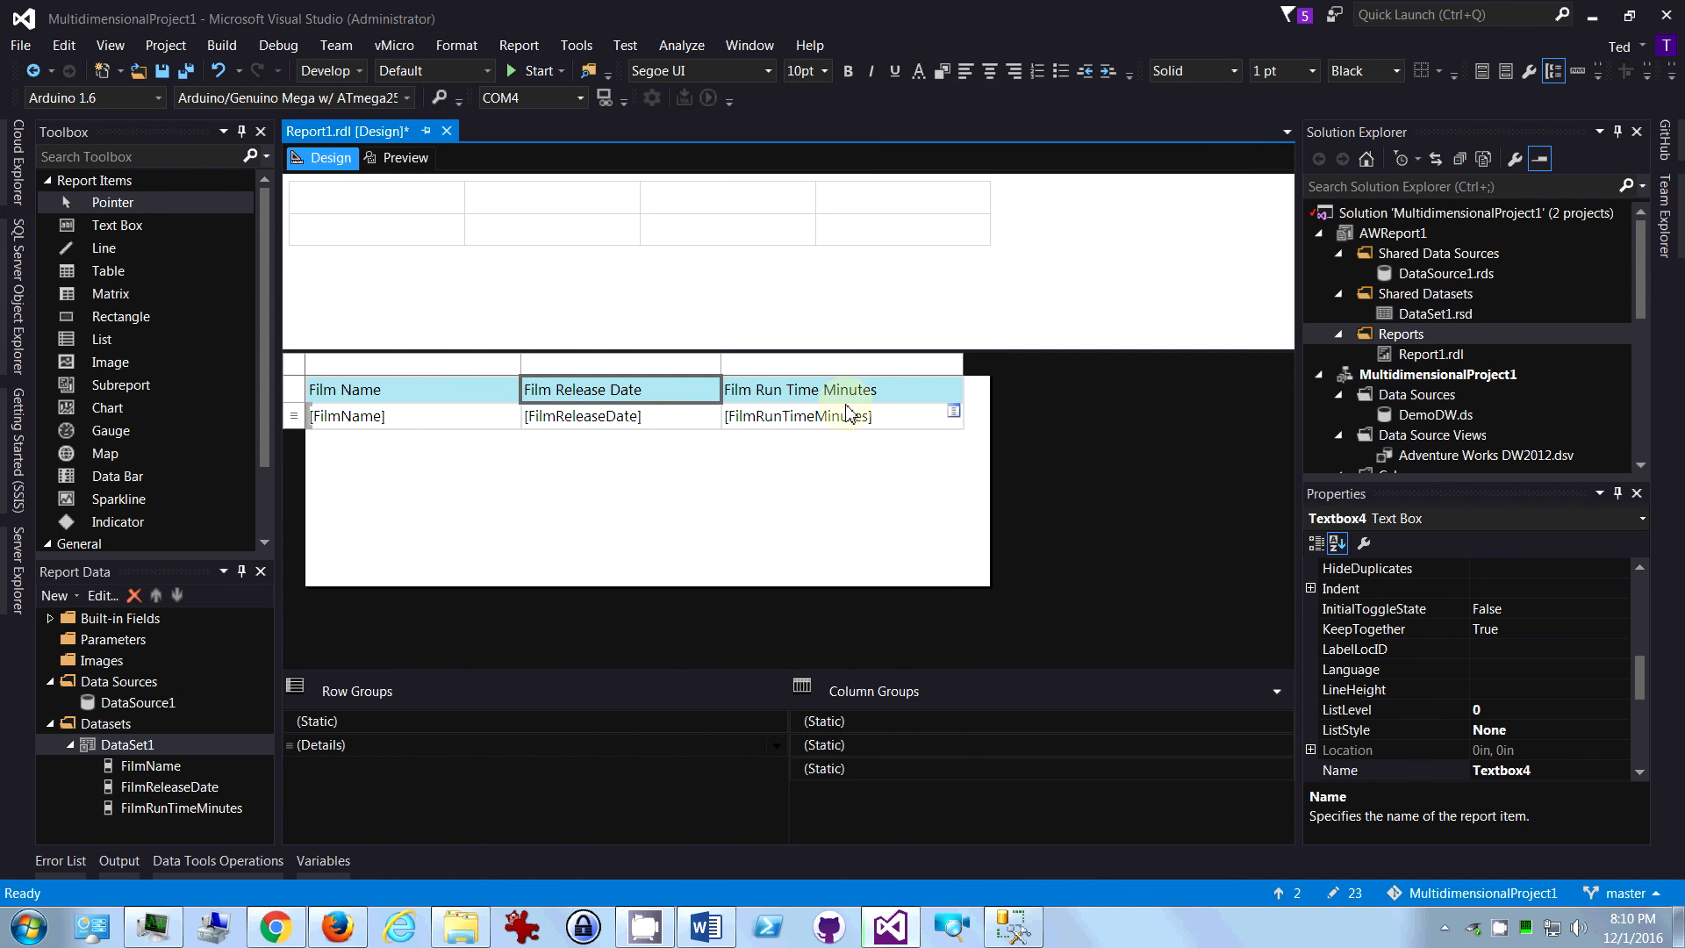
pyautogui.rightClick(899, 396)
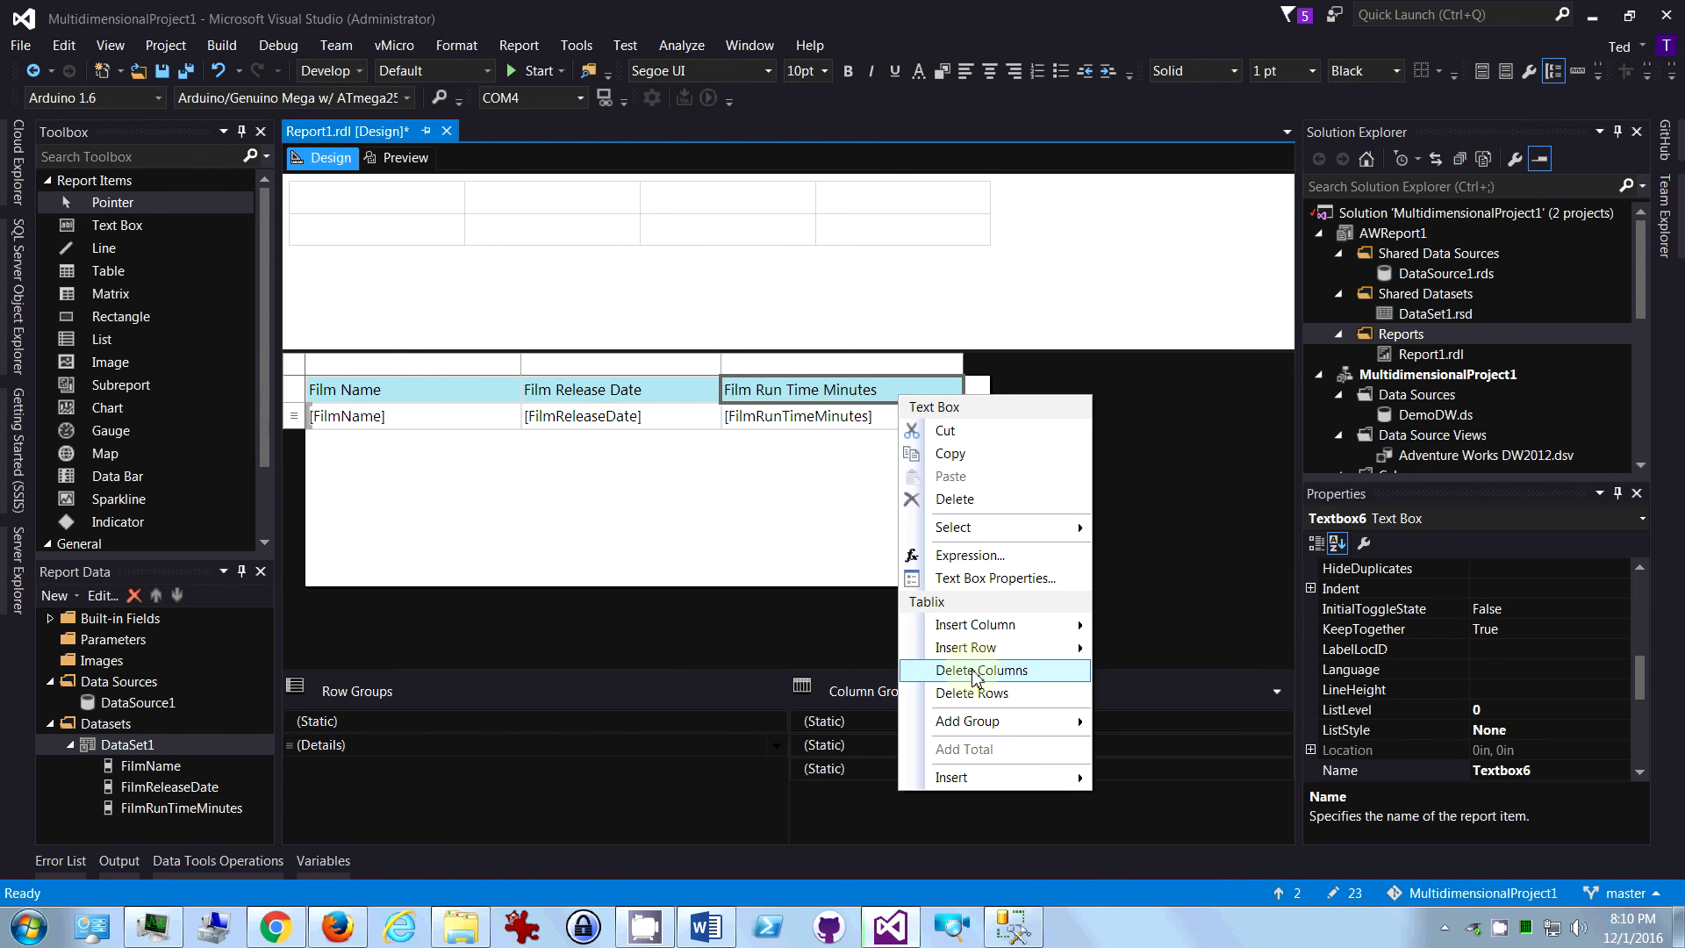
pyautogui.click(966, 573)
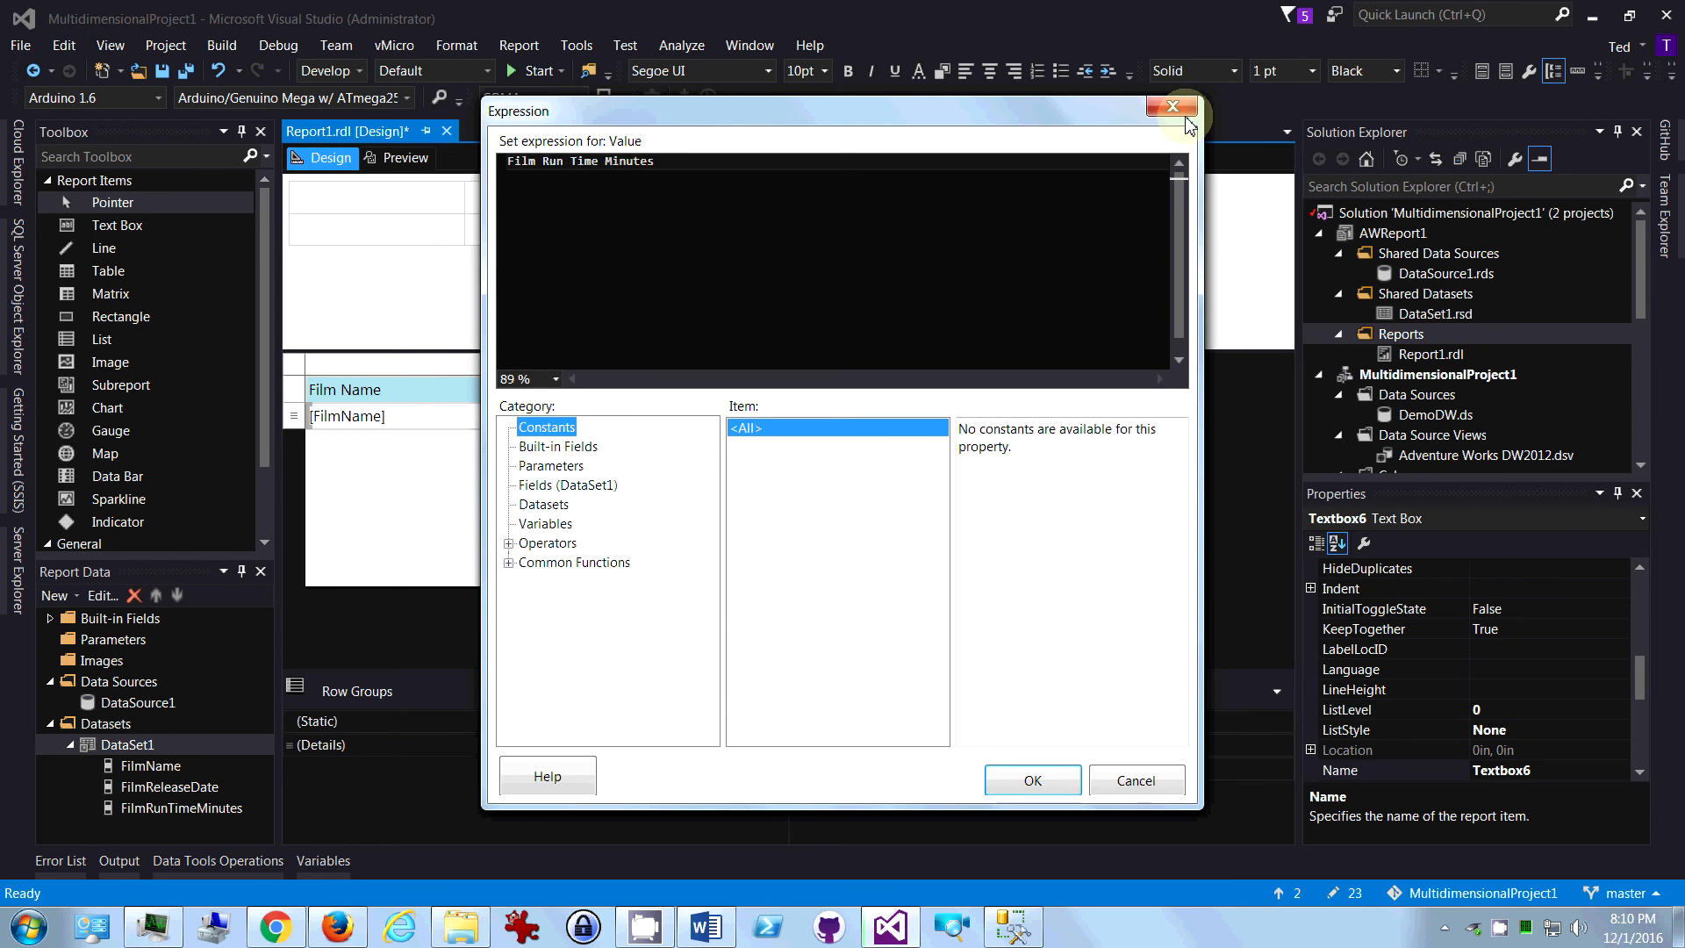
pyautogui.click(1184, 117)
# - Enable interactive sorting of detail rows by [FilmRunTimeMinutes] on the Film Run Time Minutes header cell
pyautogui.rightClick(919, 400)
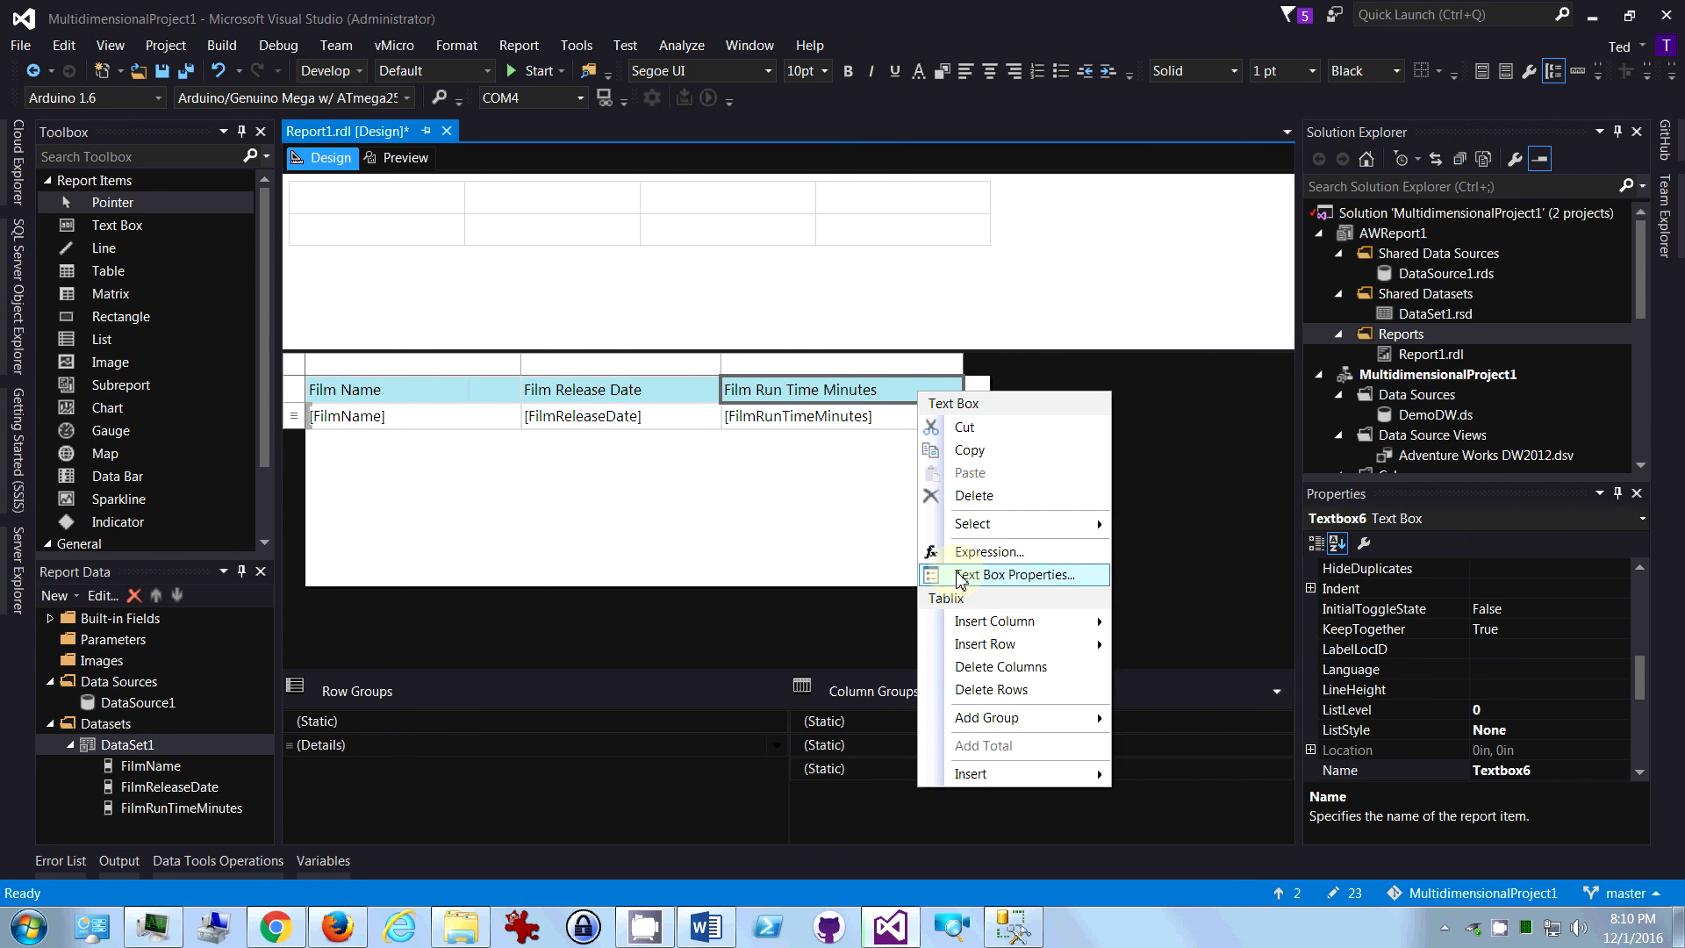
pyautogui.click(1018, 571)
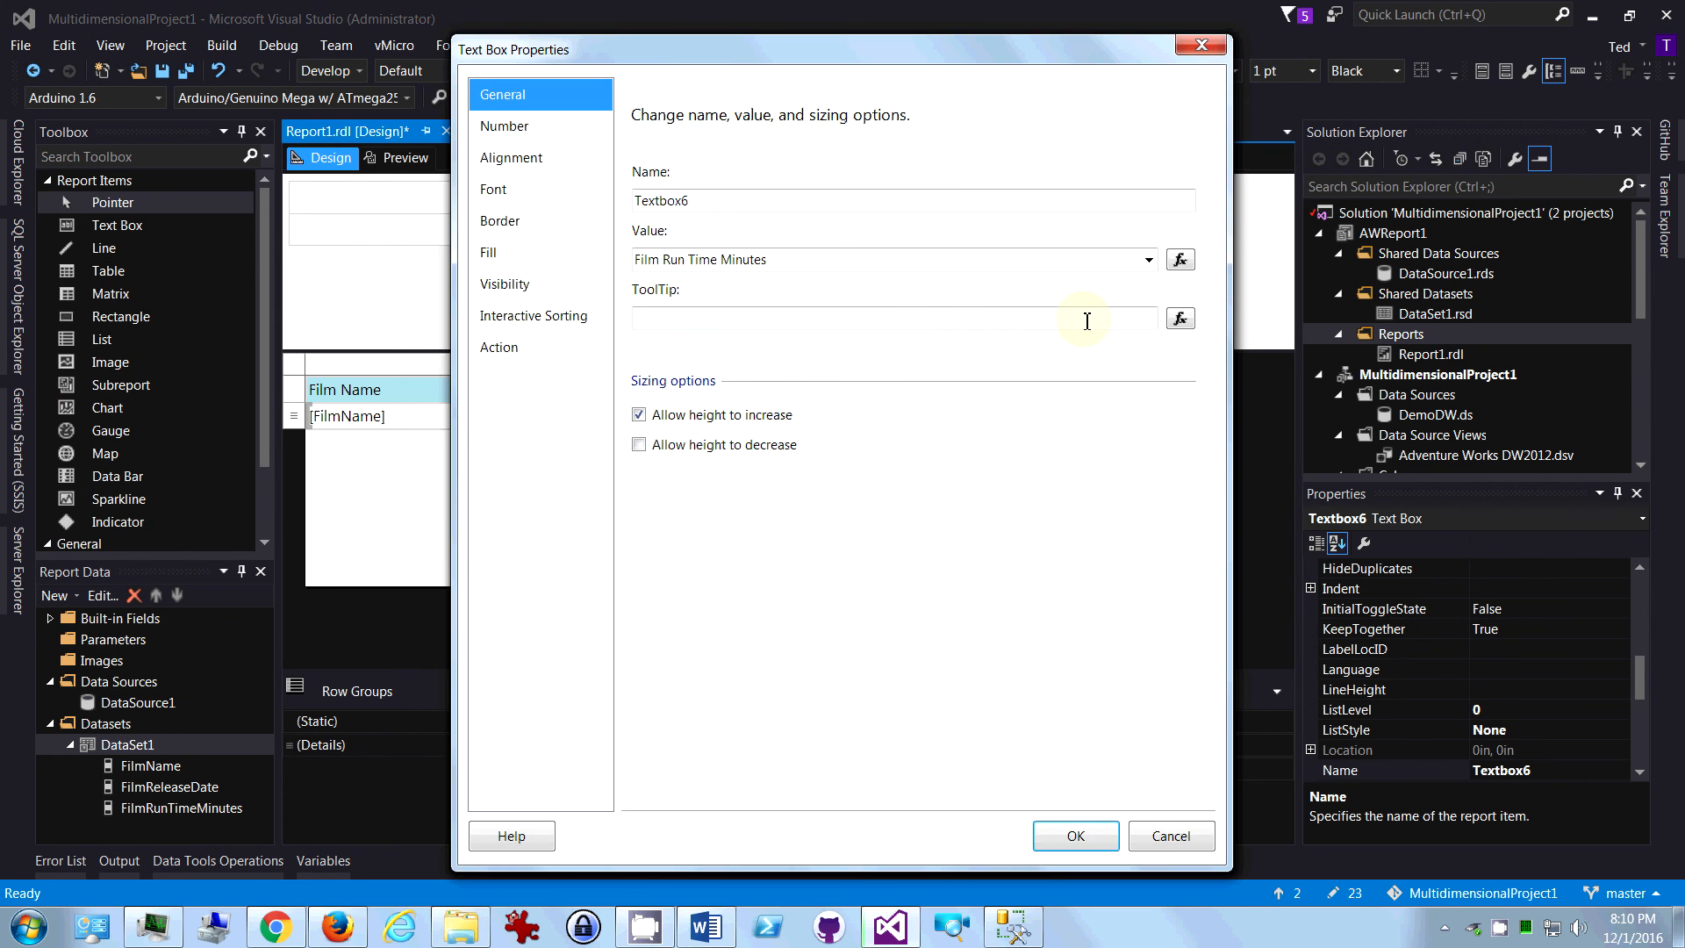
pyautogui.click(507, 320)
pyautogui.click(639, 173)
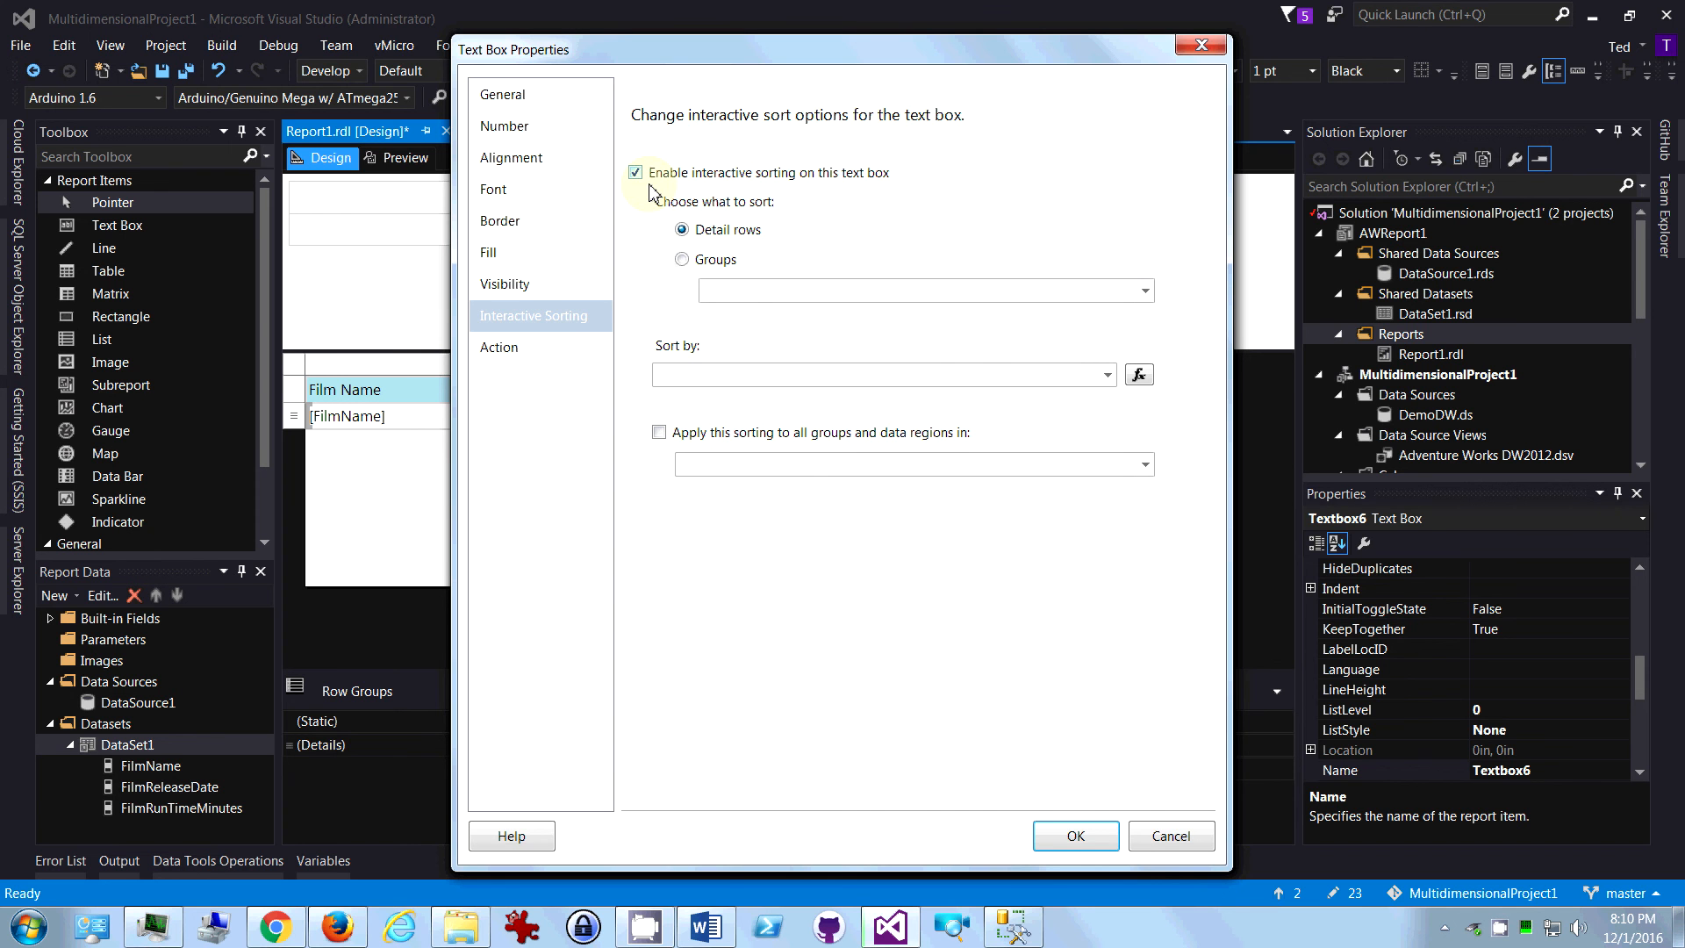
pyautogui.click(1109, 376)
pyautogui.click(792, 430)
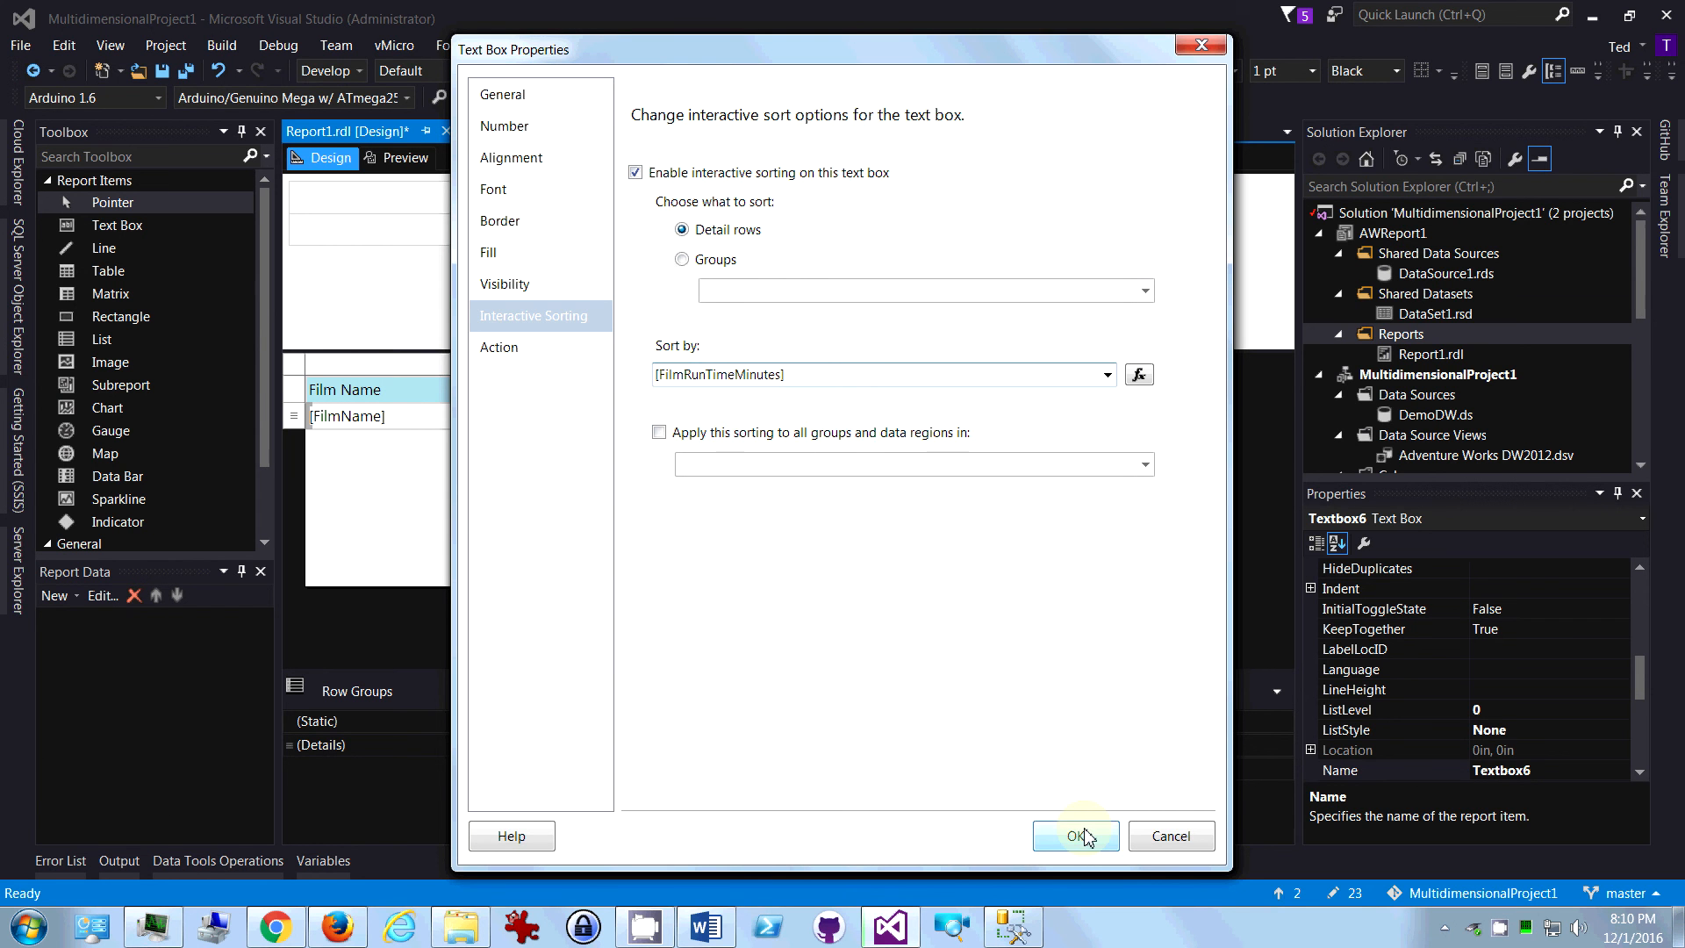
pyautogui.click(1077, 836)
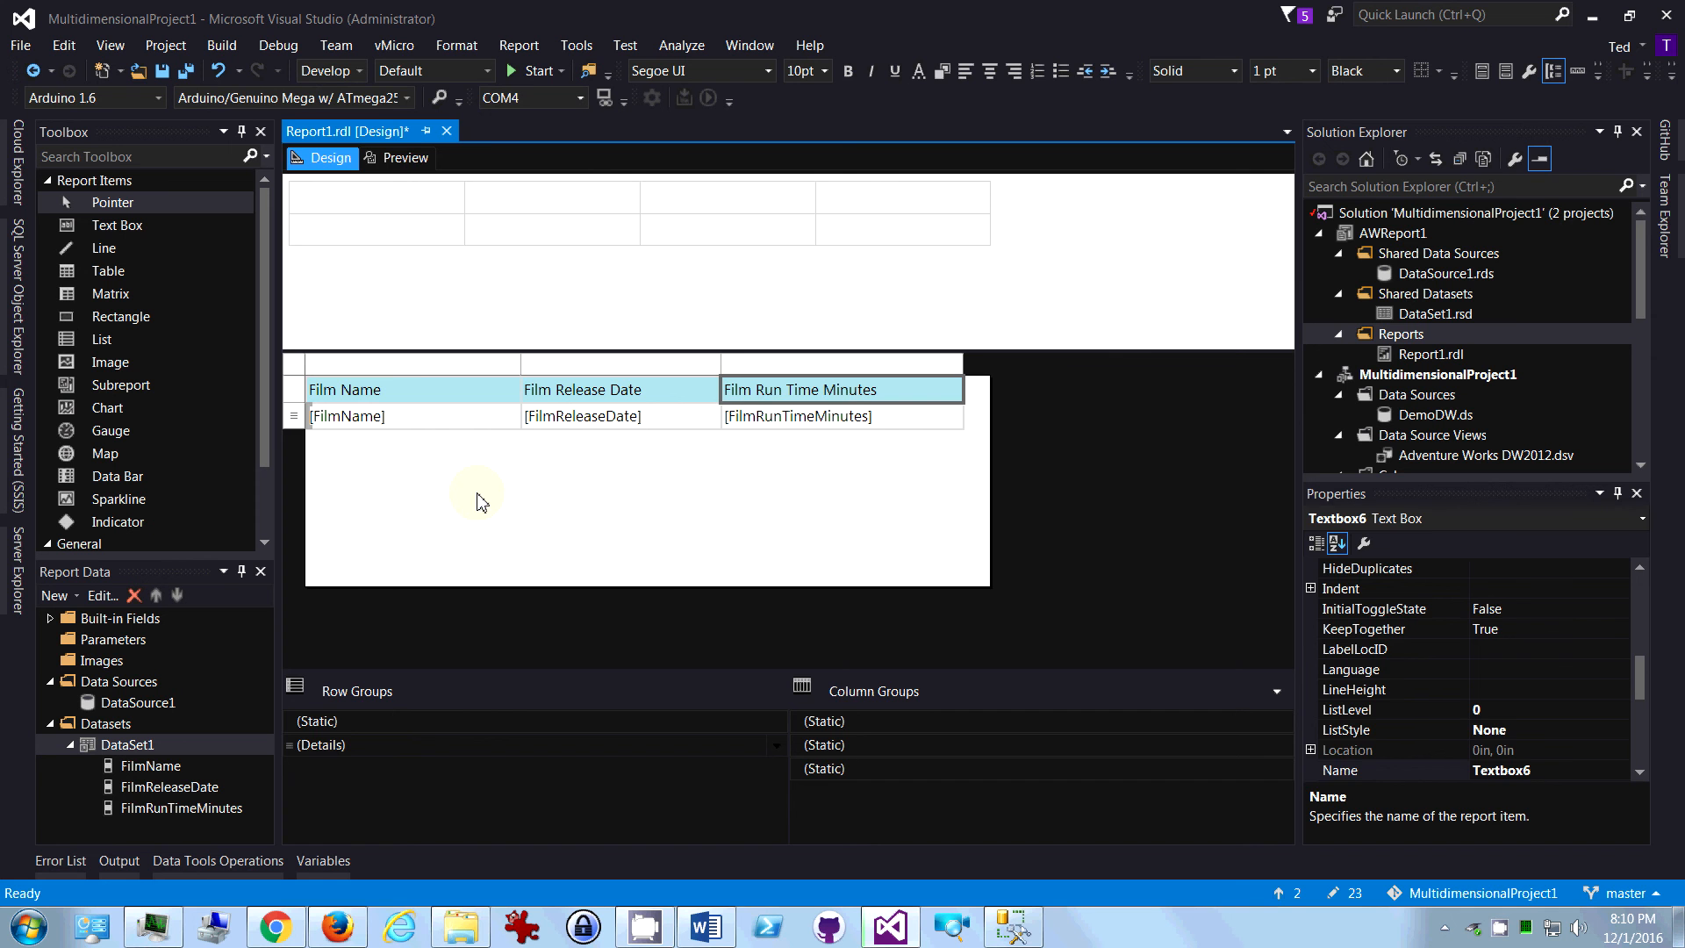
# - Preview the report, test ascending and descending sorting on all three column headers, and return to the report design
pyautogui.click(481, 502)
pyautogui.click(399, 163)
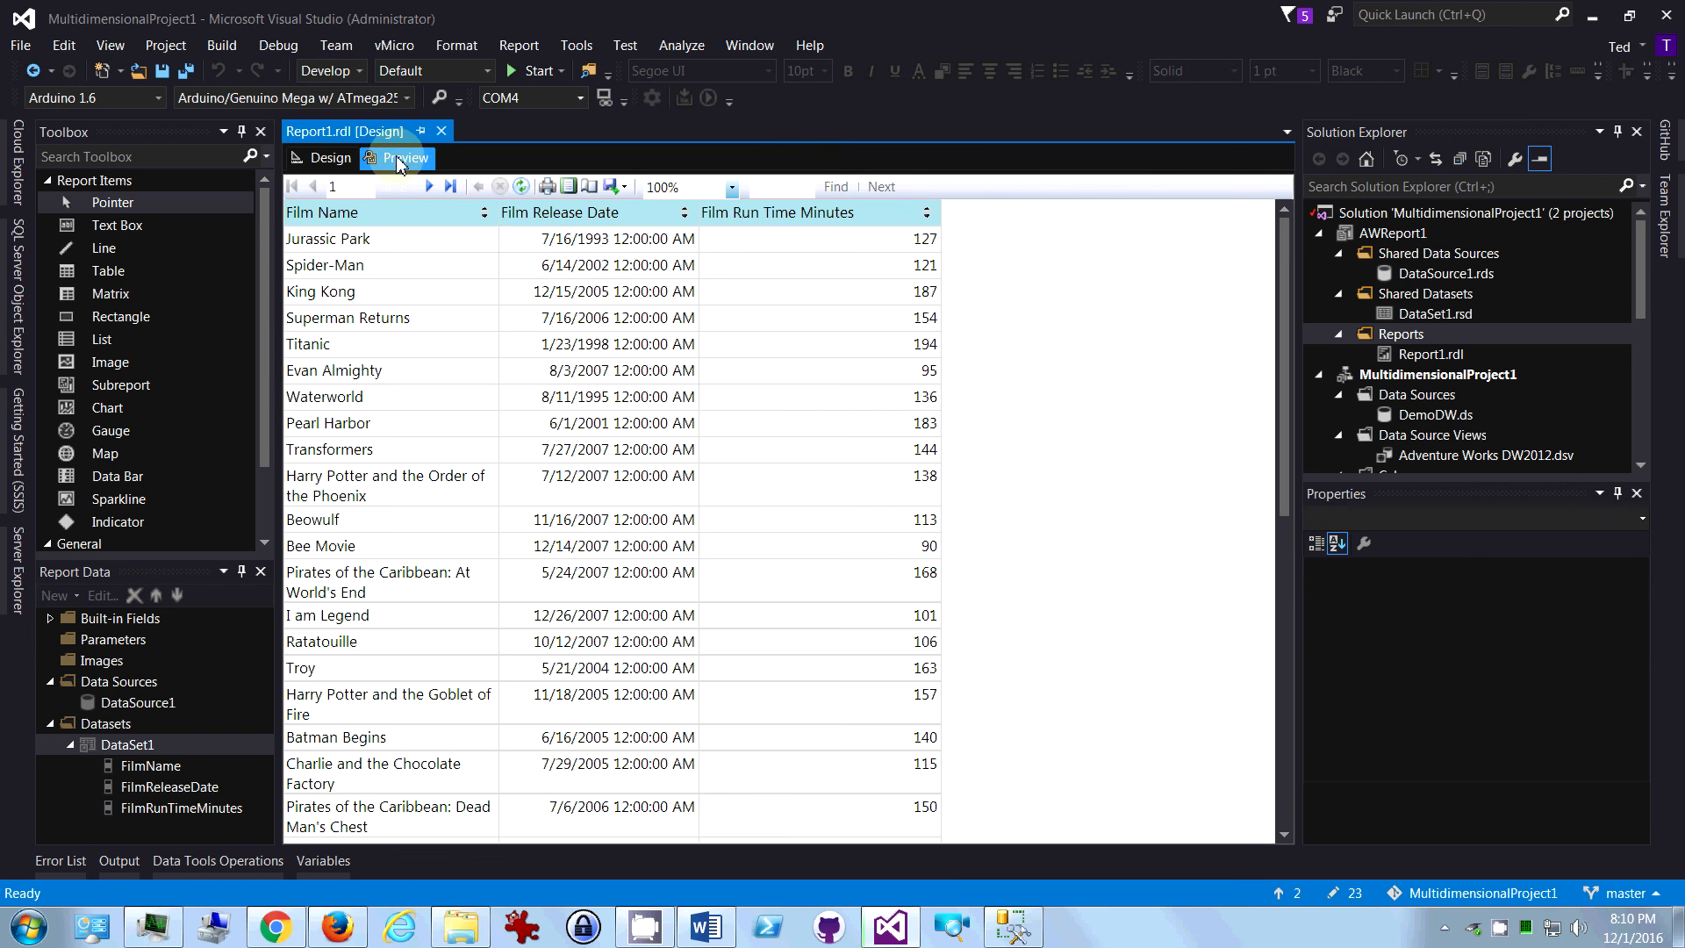
pyautogui.click(484, 213)
pyautogui.click(485, 213)
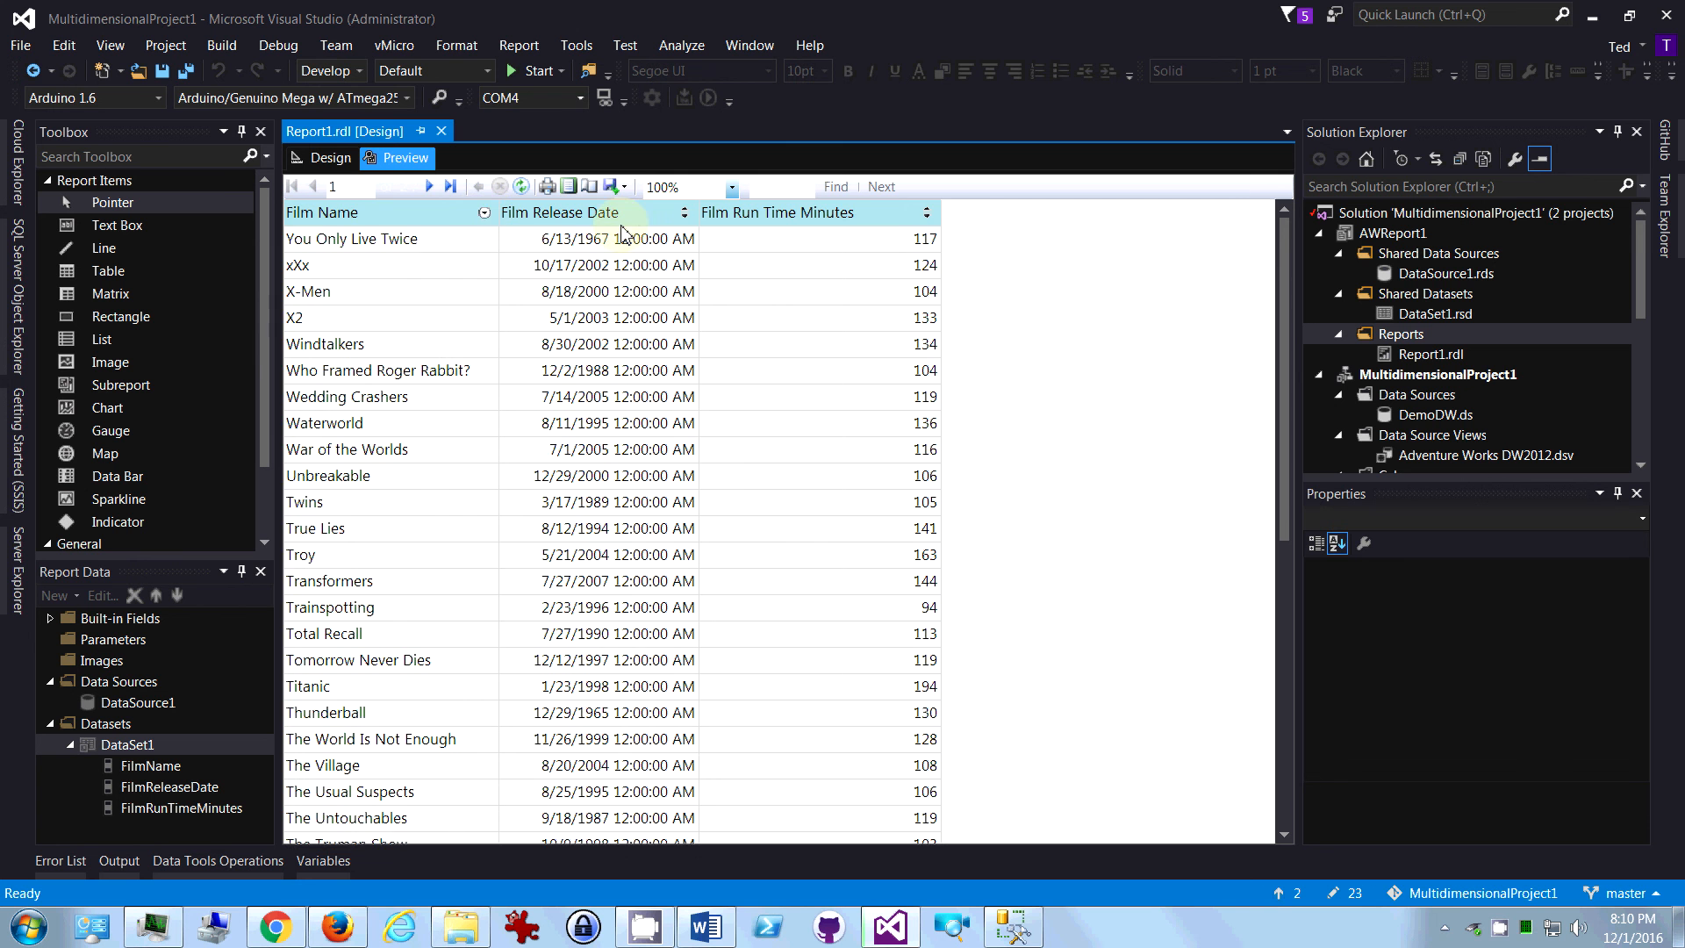
pyautogui.click(684, 213)
pyautogui.click(684, 213)
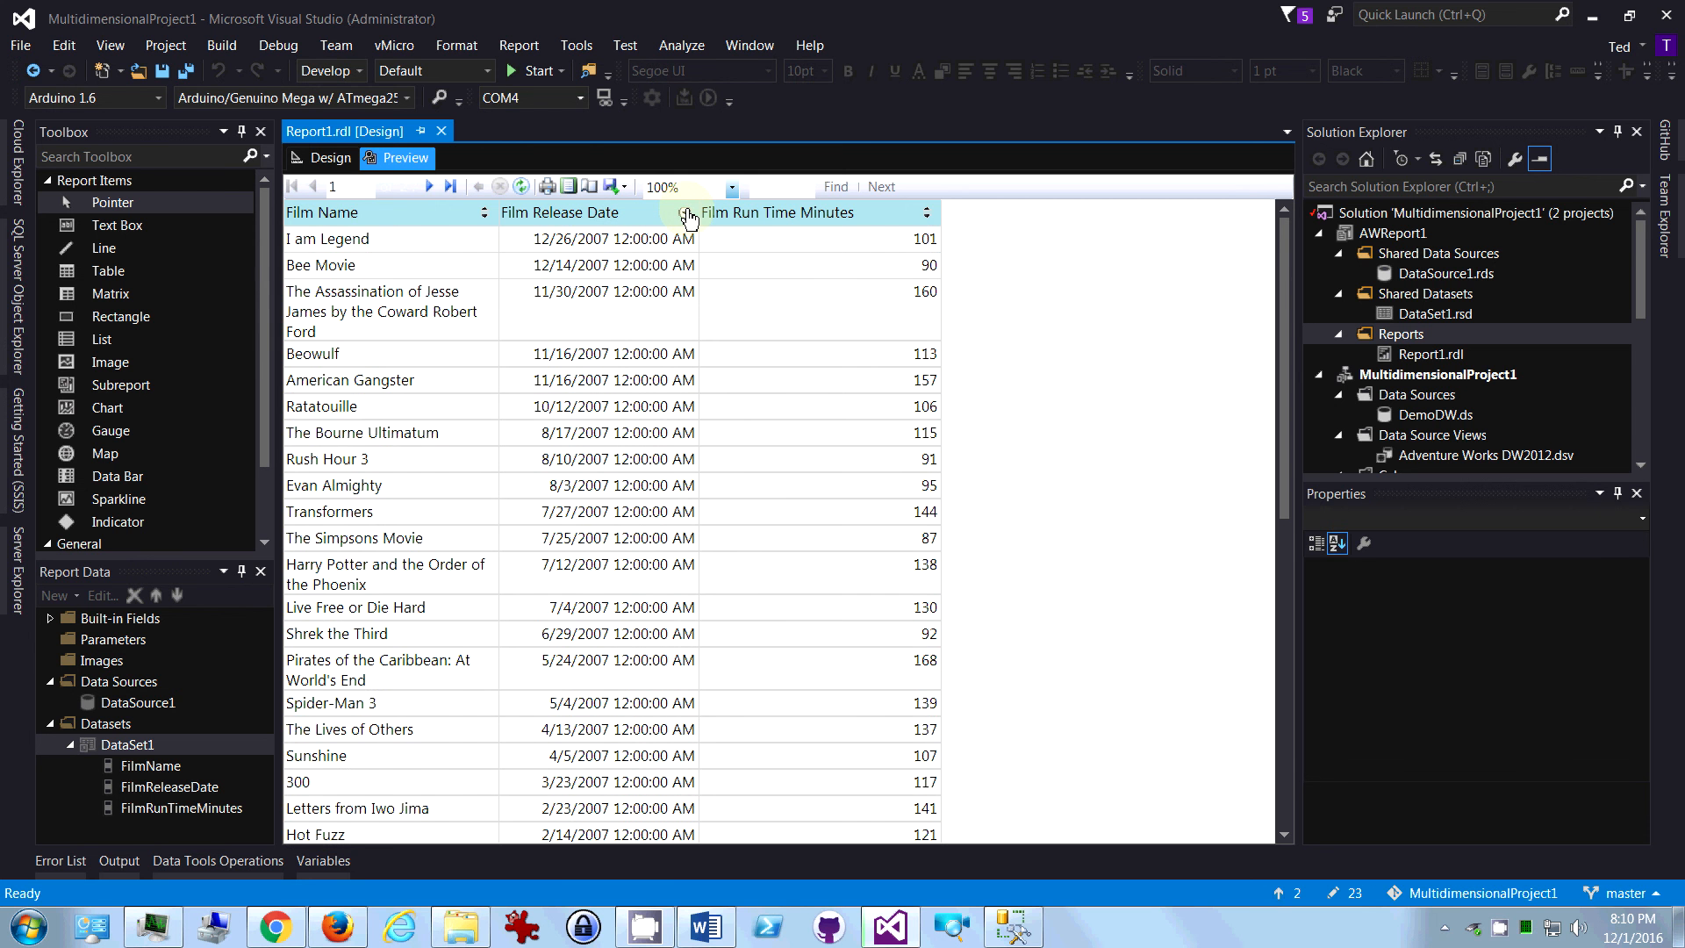
pyautogui.click(927, 213)
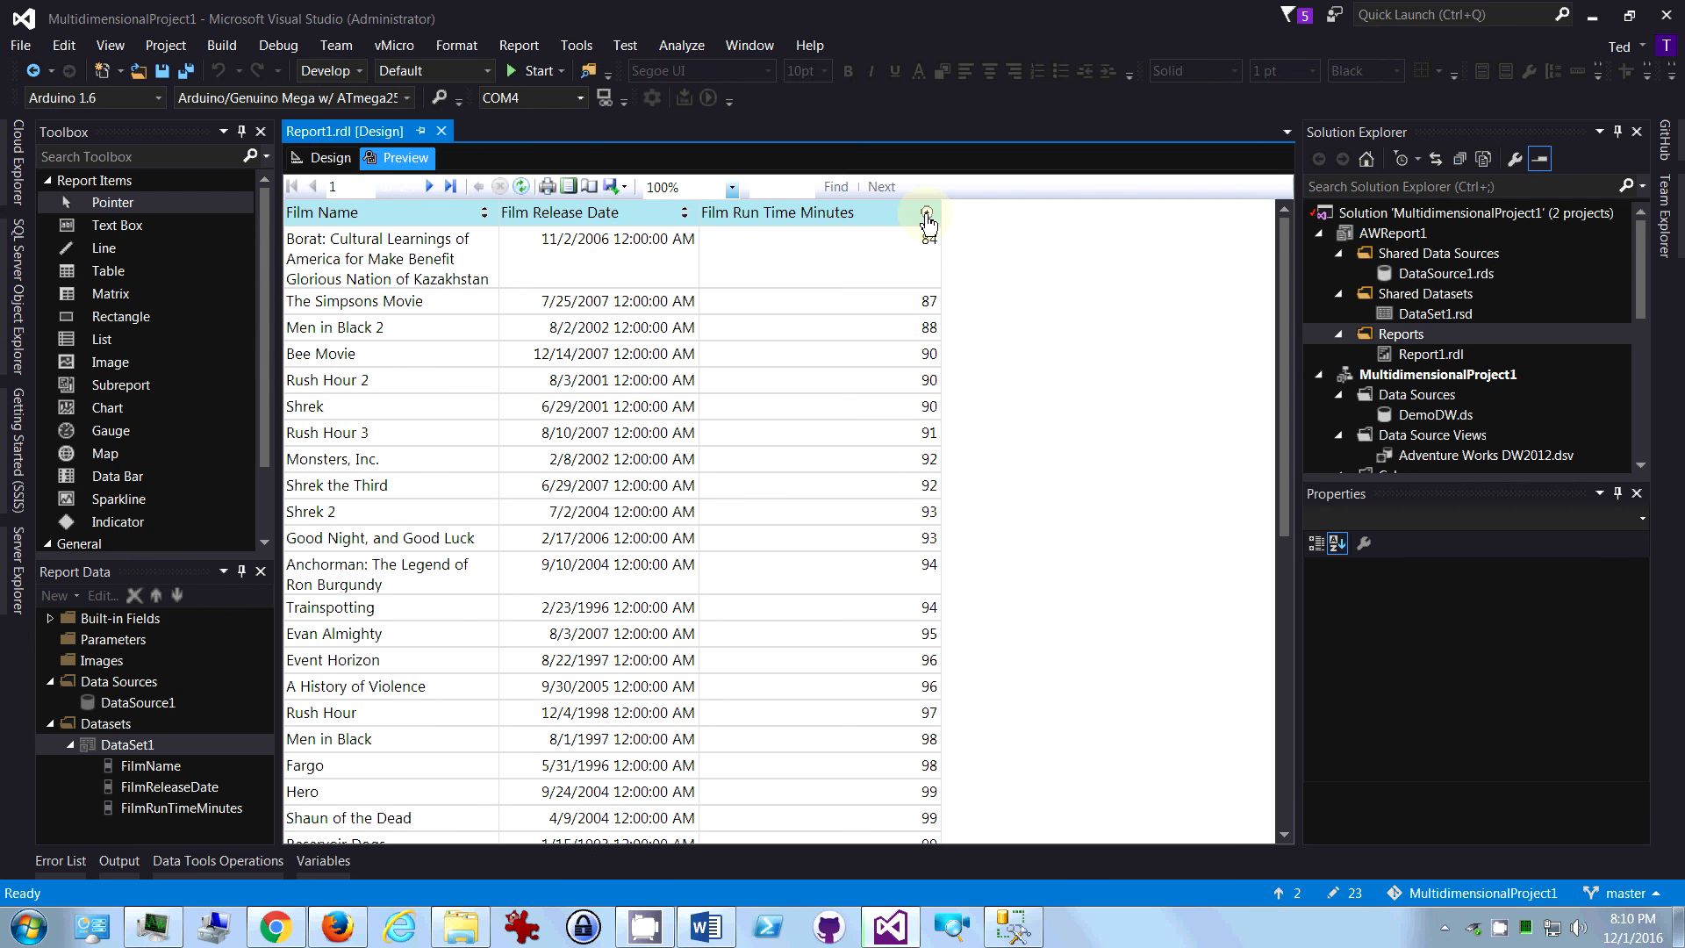
pyautogui.click(926, 213)
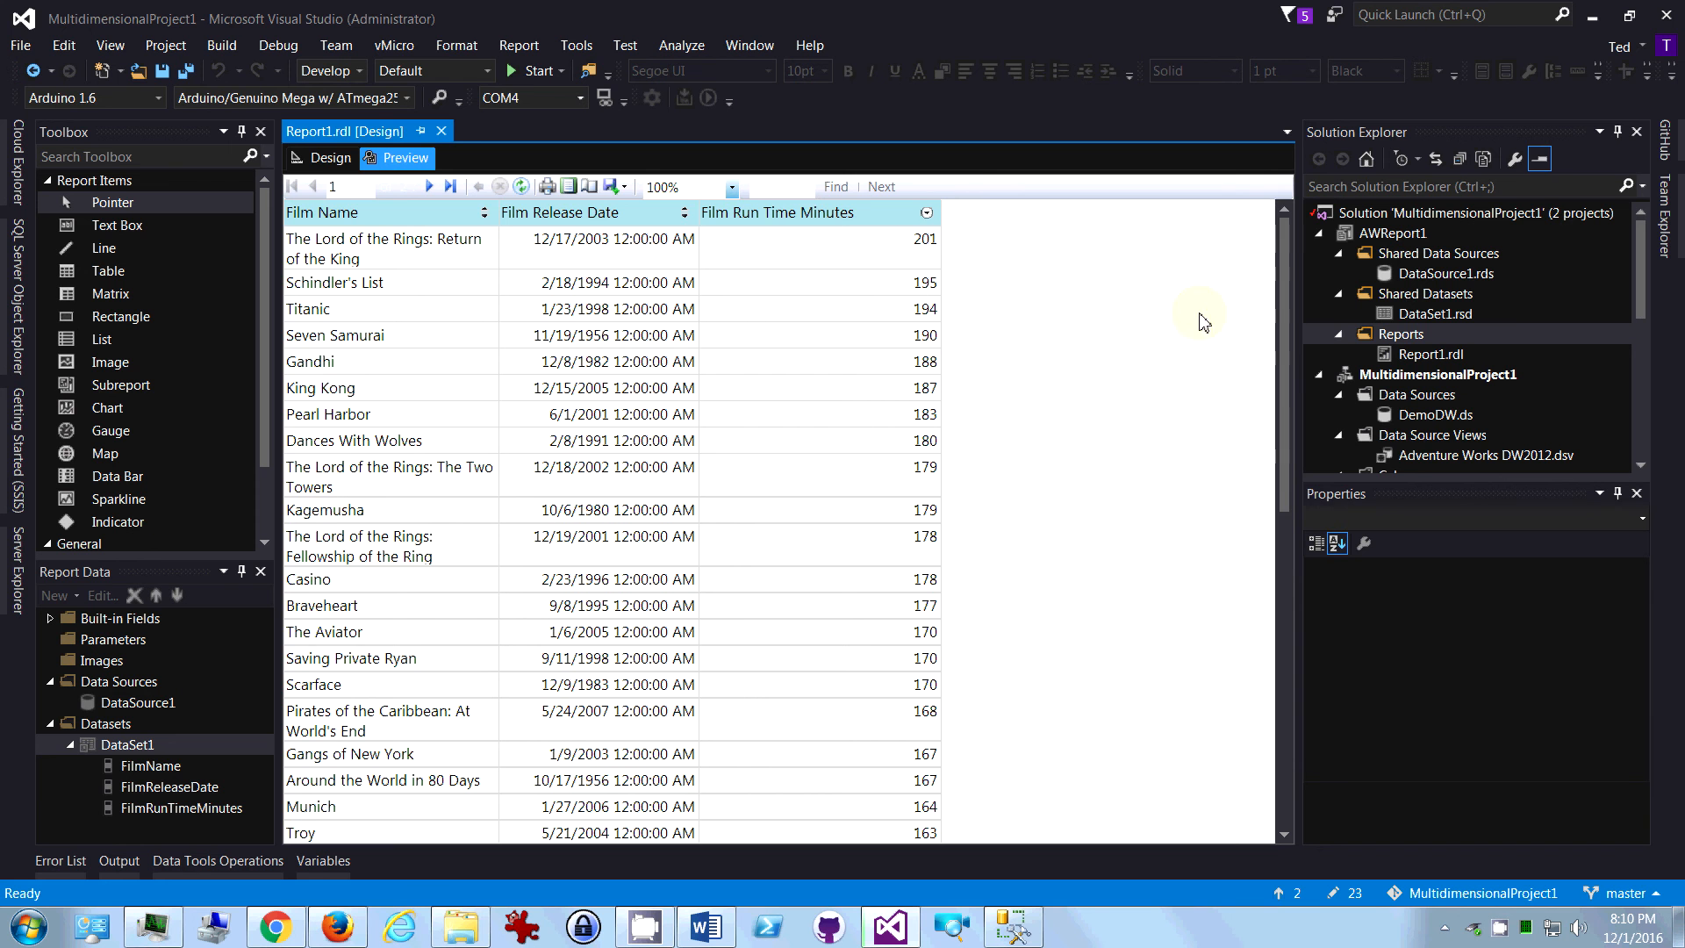
pyautogui.scroll(-3, 875, 300)
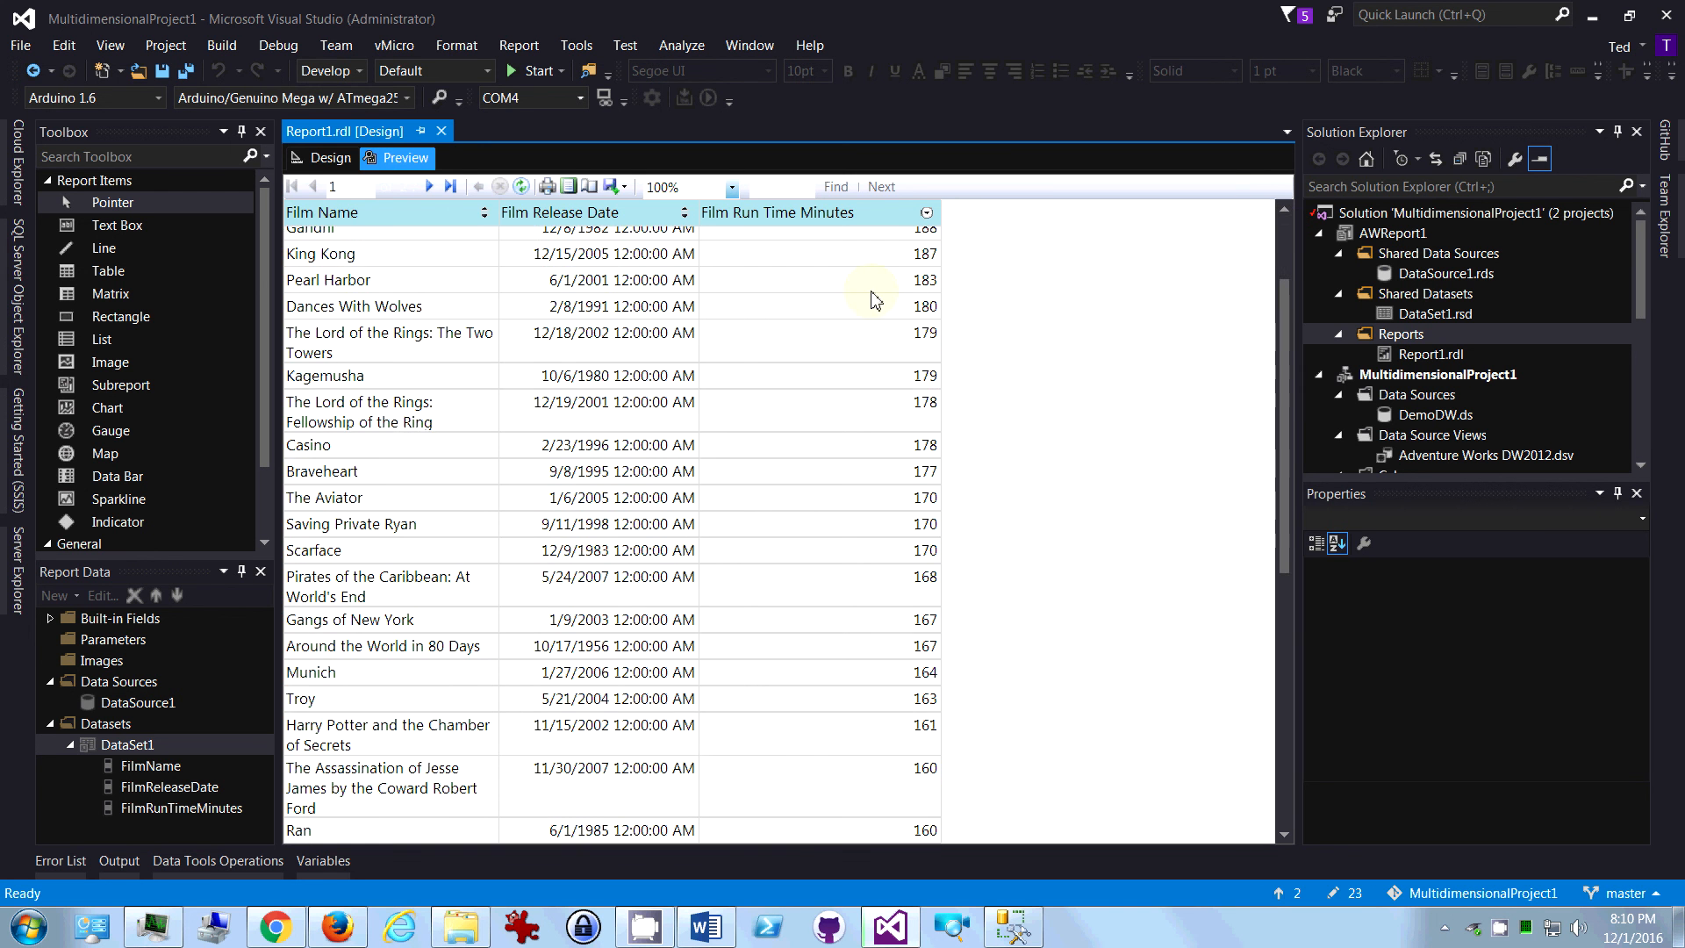
pyautogui.click(321, 158)
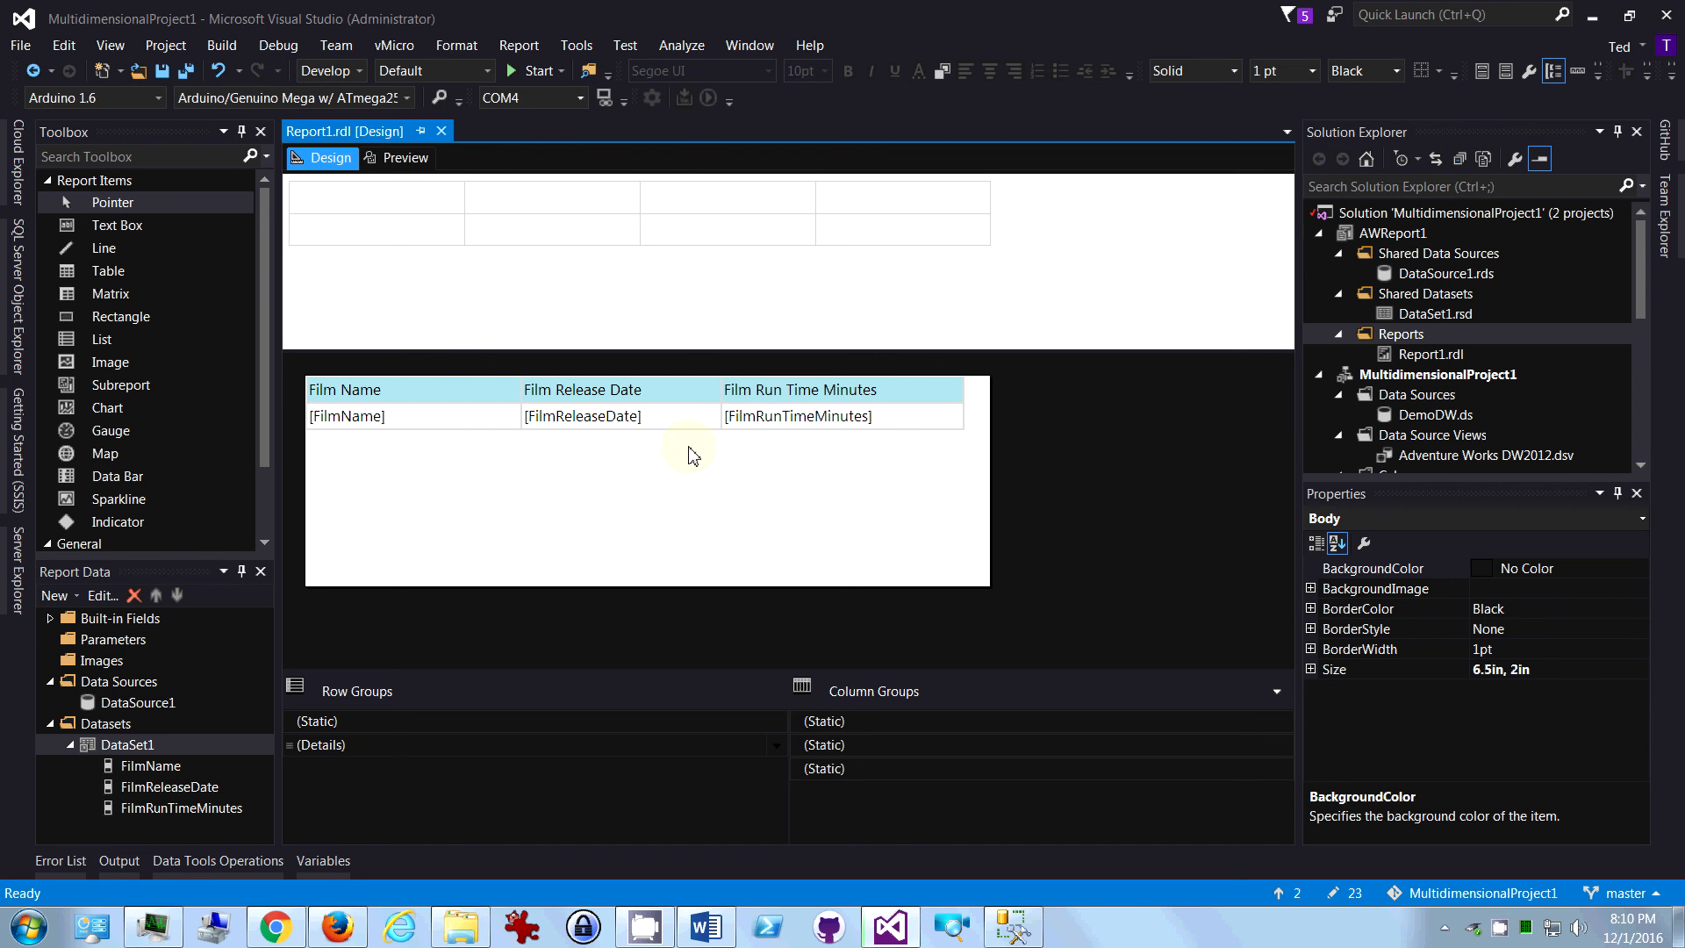
# - Check the filter settings in the dataset properties of DataSet1 and close them without adding a filter
pyautogui.rightClick(166, 749)
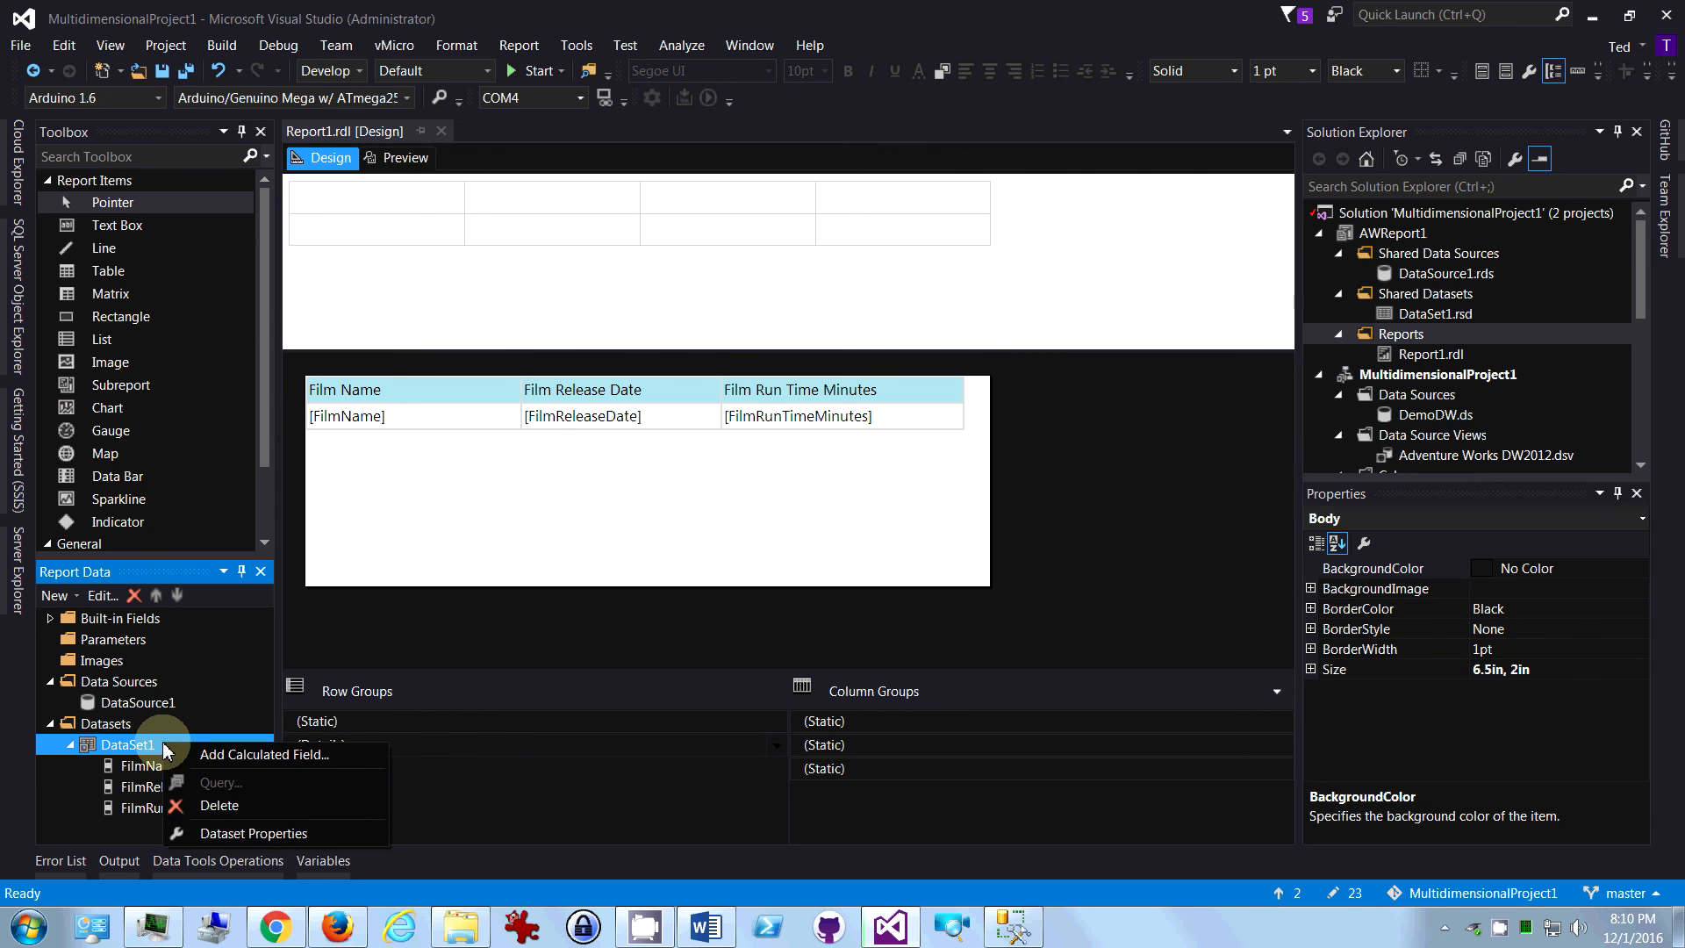
pyautogui.click(193, 834)
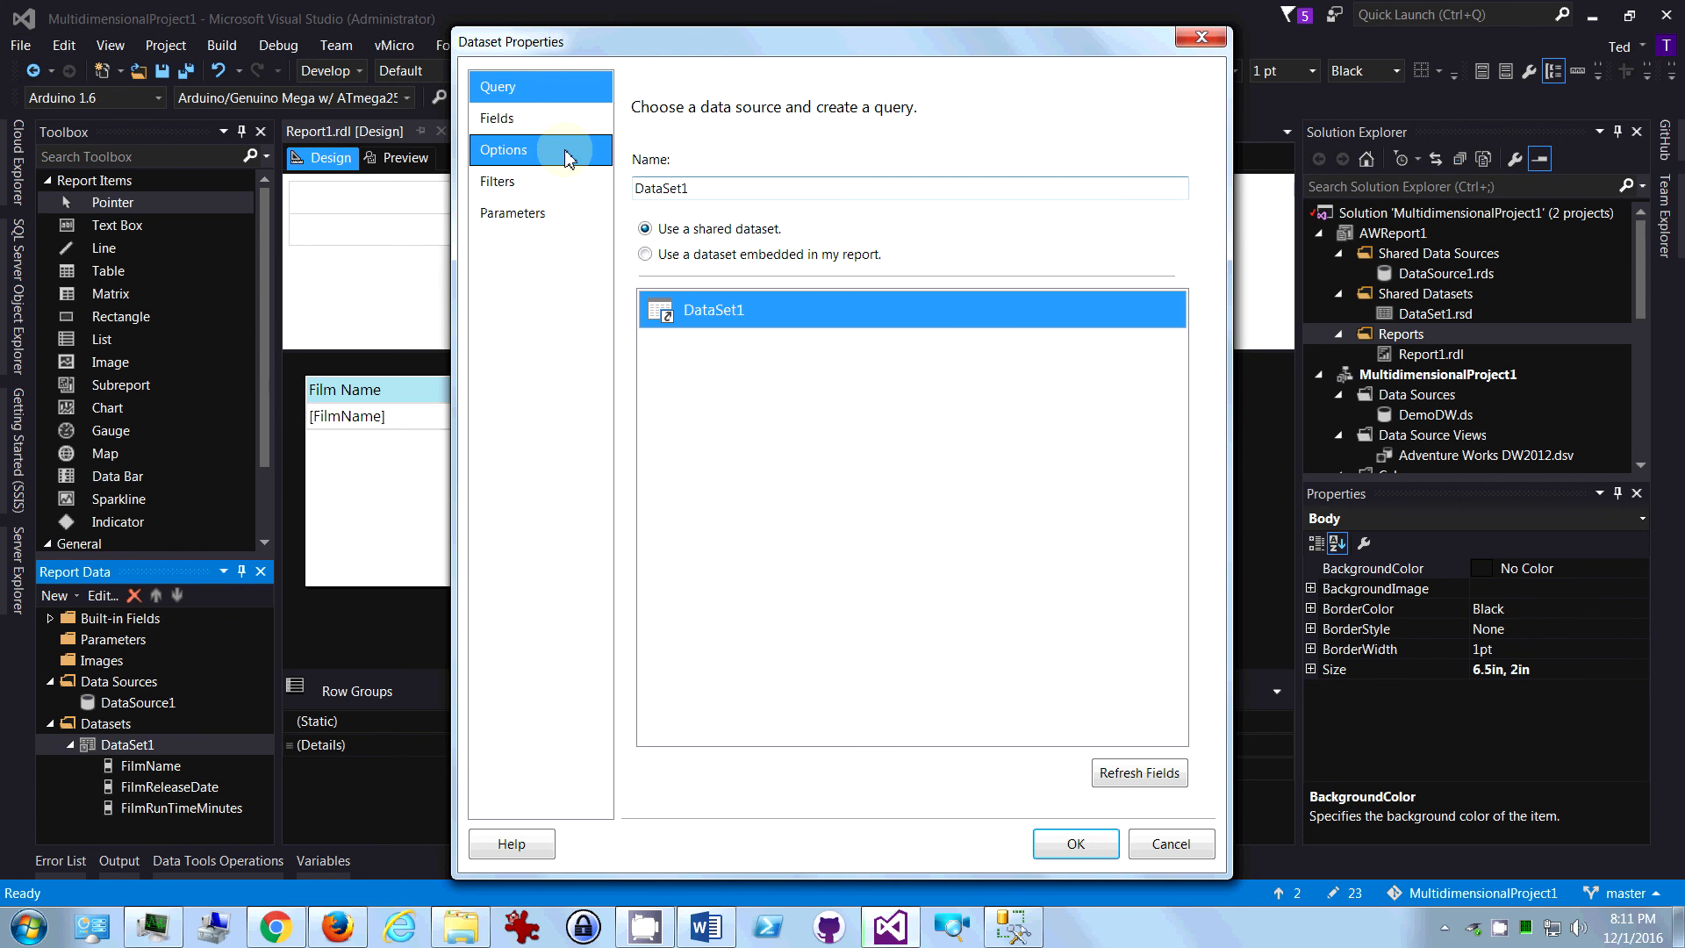
pyautogui.click(524, 188)
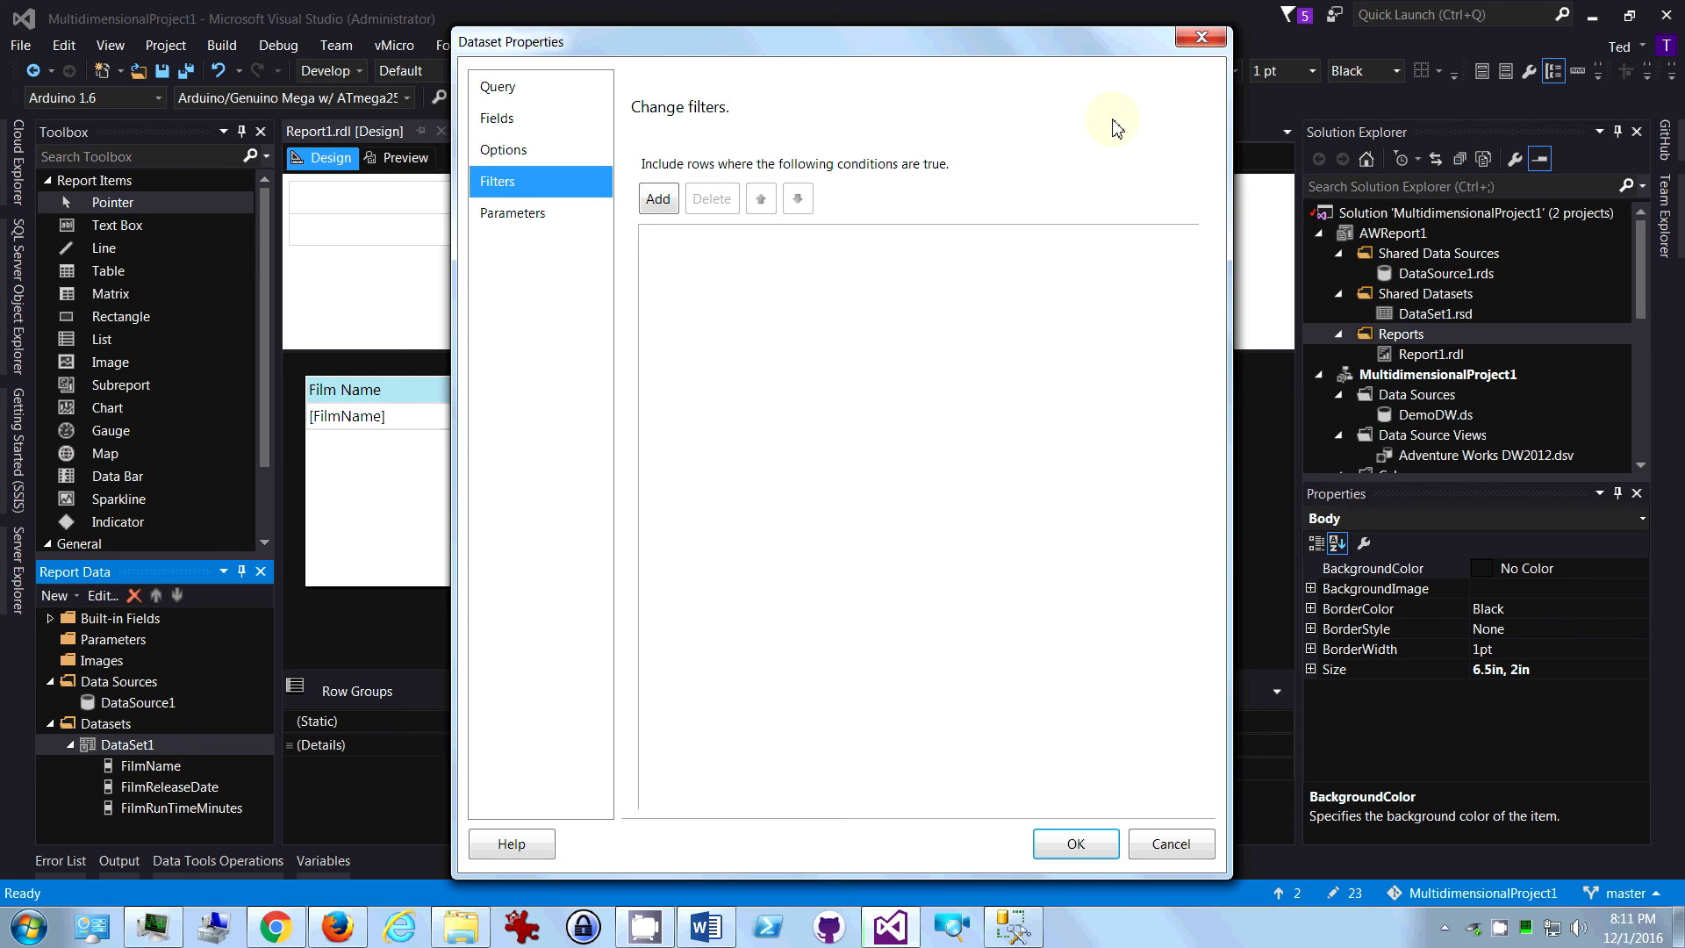
pyautogui.click(1201, 38)
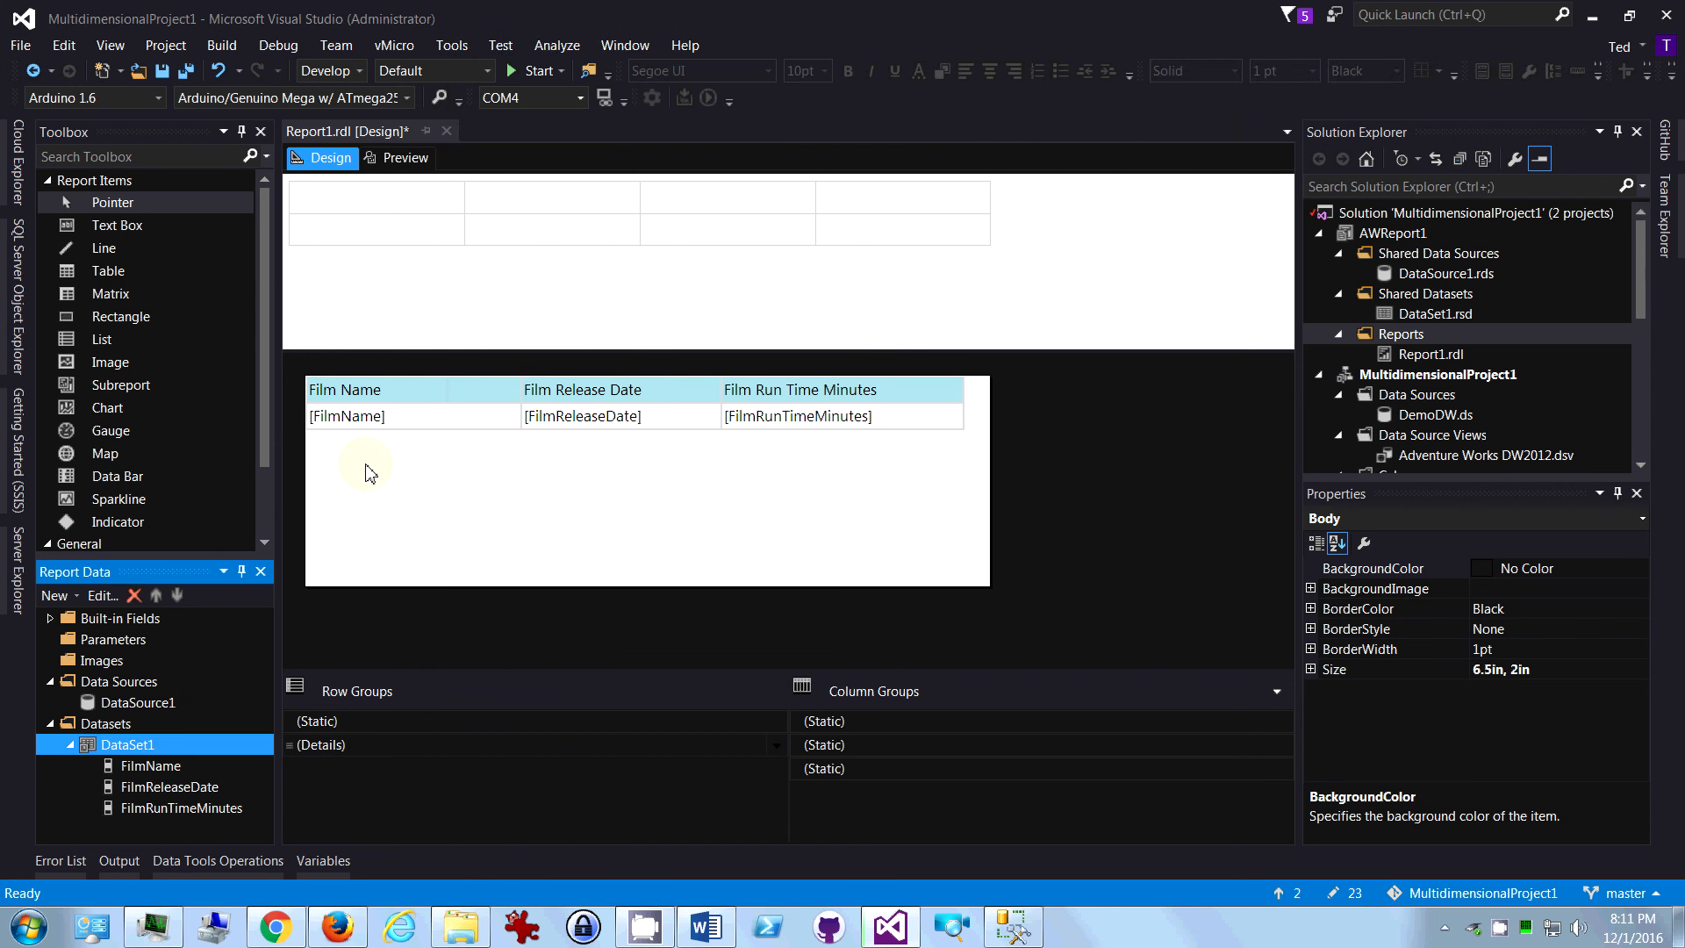
pyautogui.click(368, 474)
pyautogui.click(414, 395)
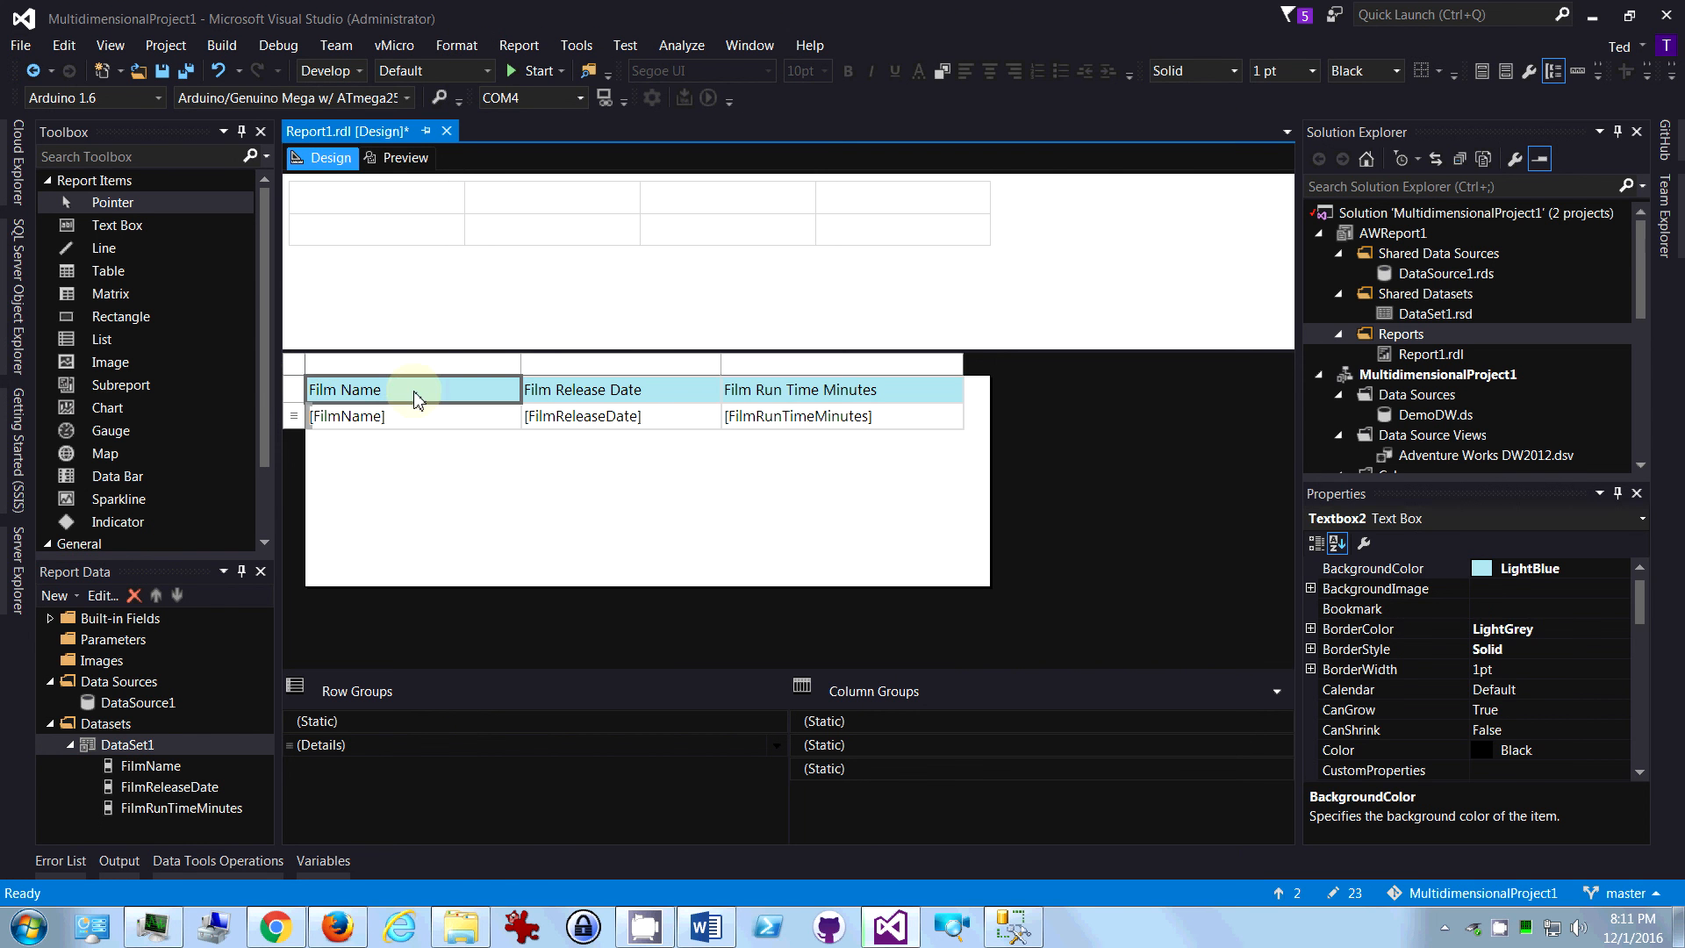
pyautogui.rightClick(294, 397)
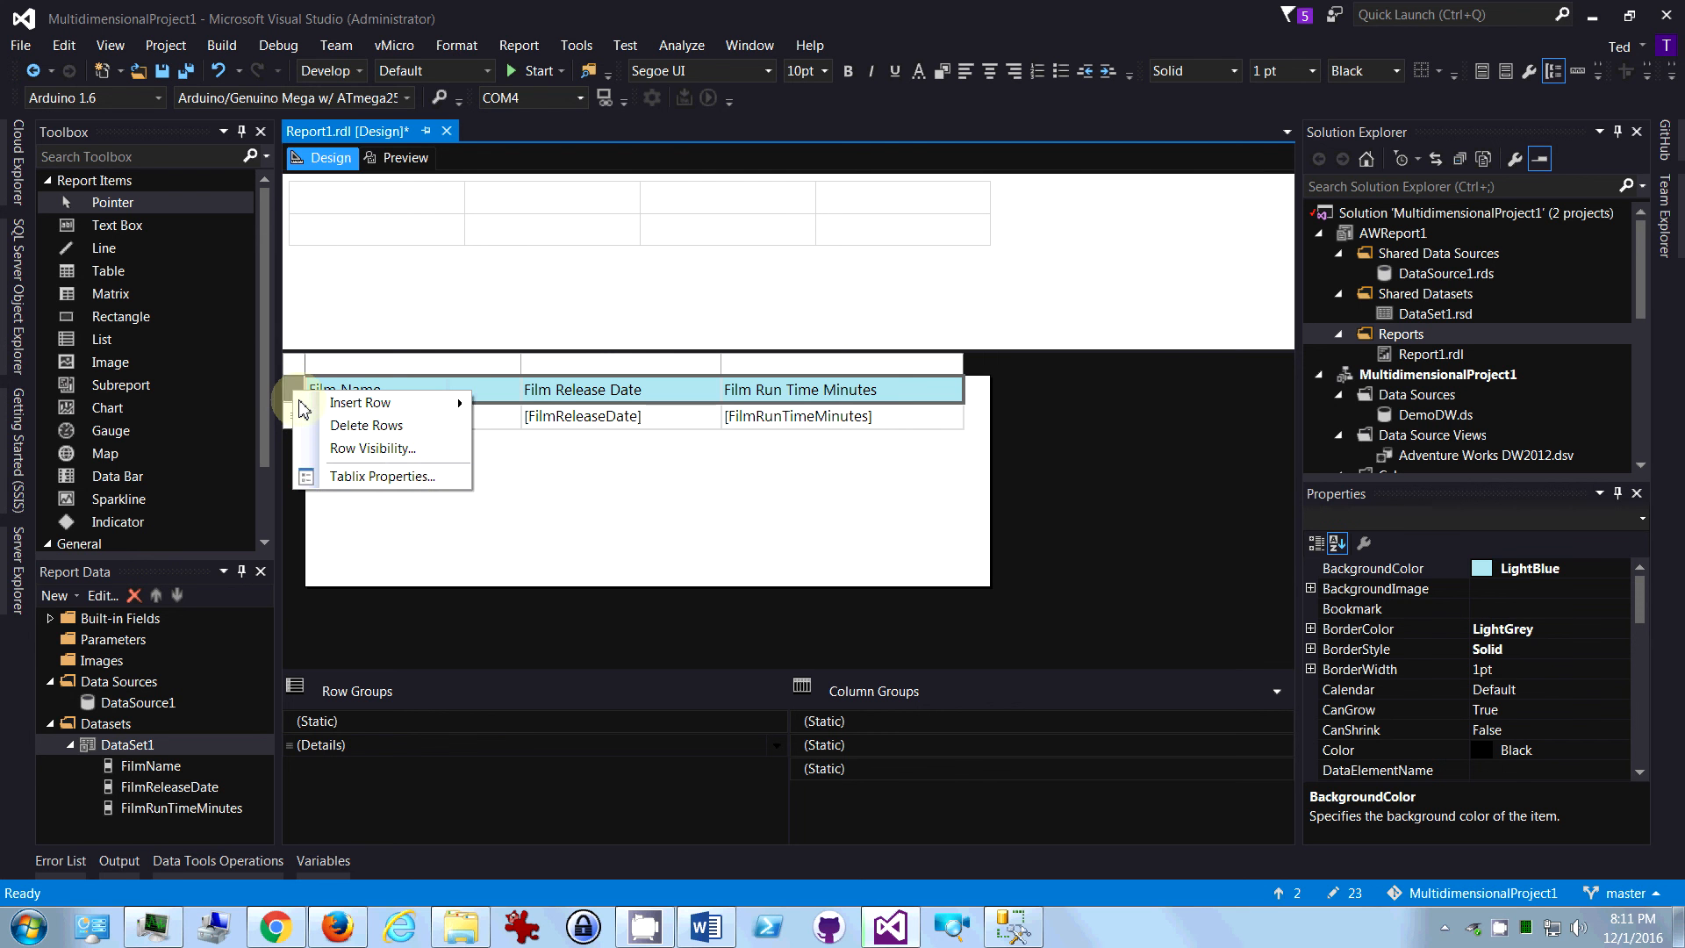
pyautogui.click(497, 420)
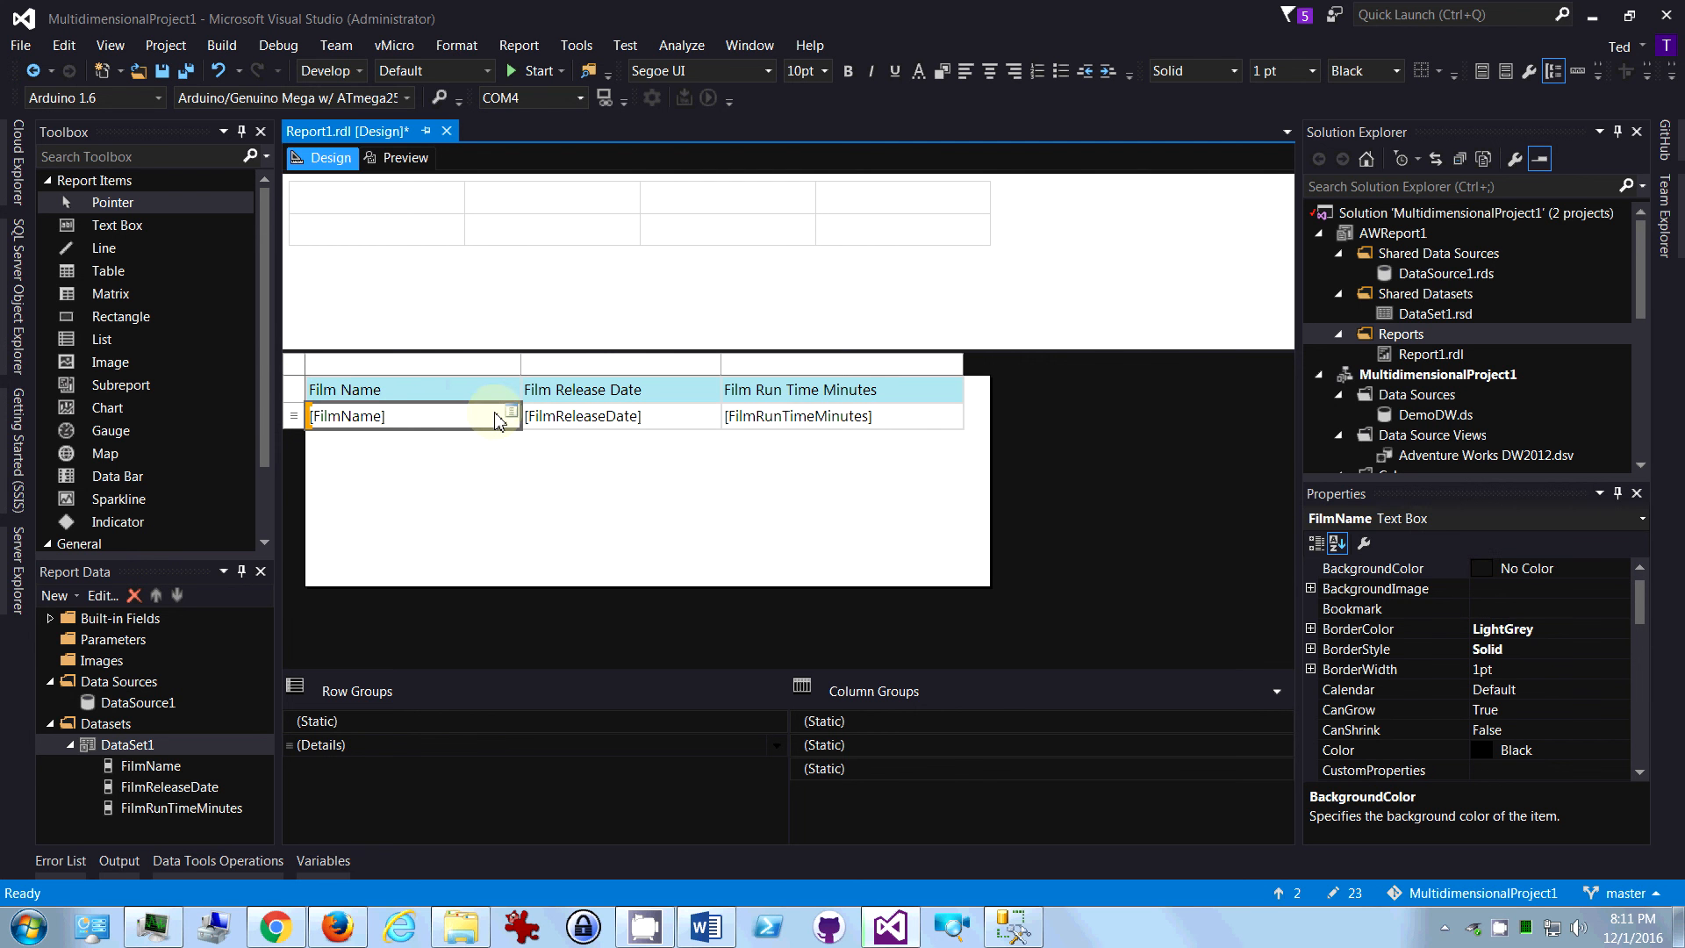
# - Open the film table's tablix properties and add a new filter condition
pyautogui.click(368, 390)
pyautogui.click(290, 400)
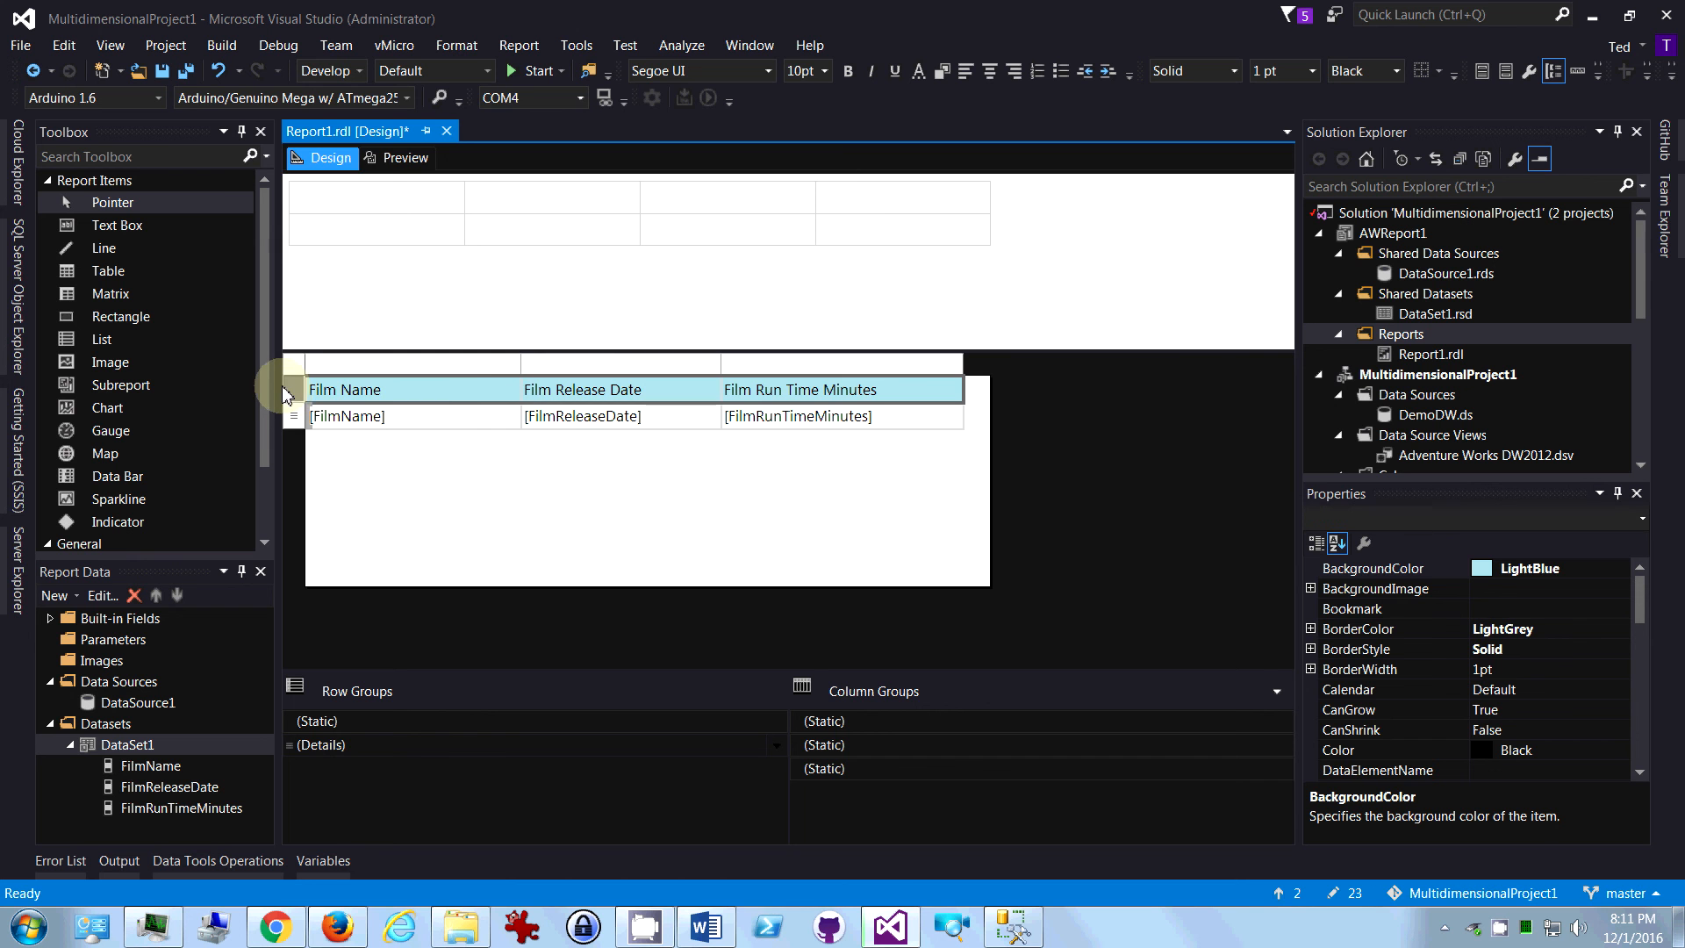
pyautogui.rightClick(295, 400)
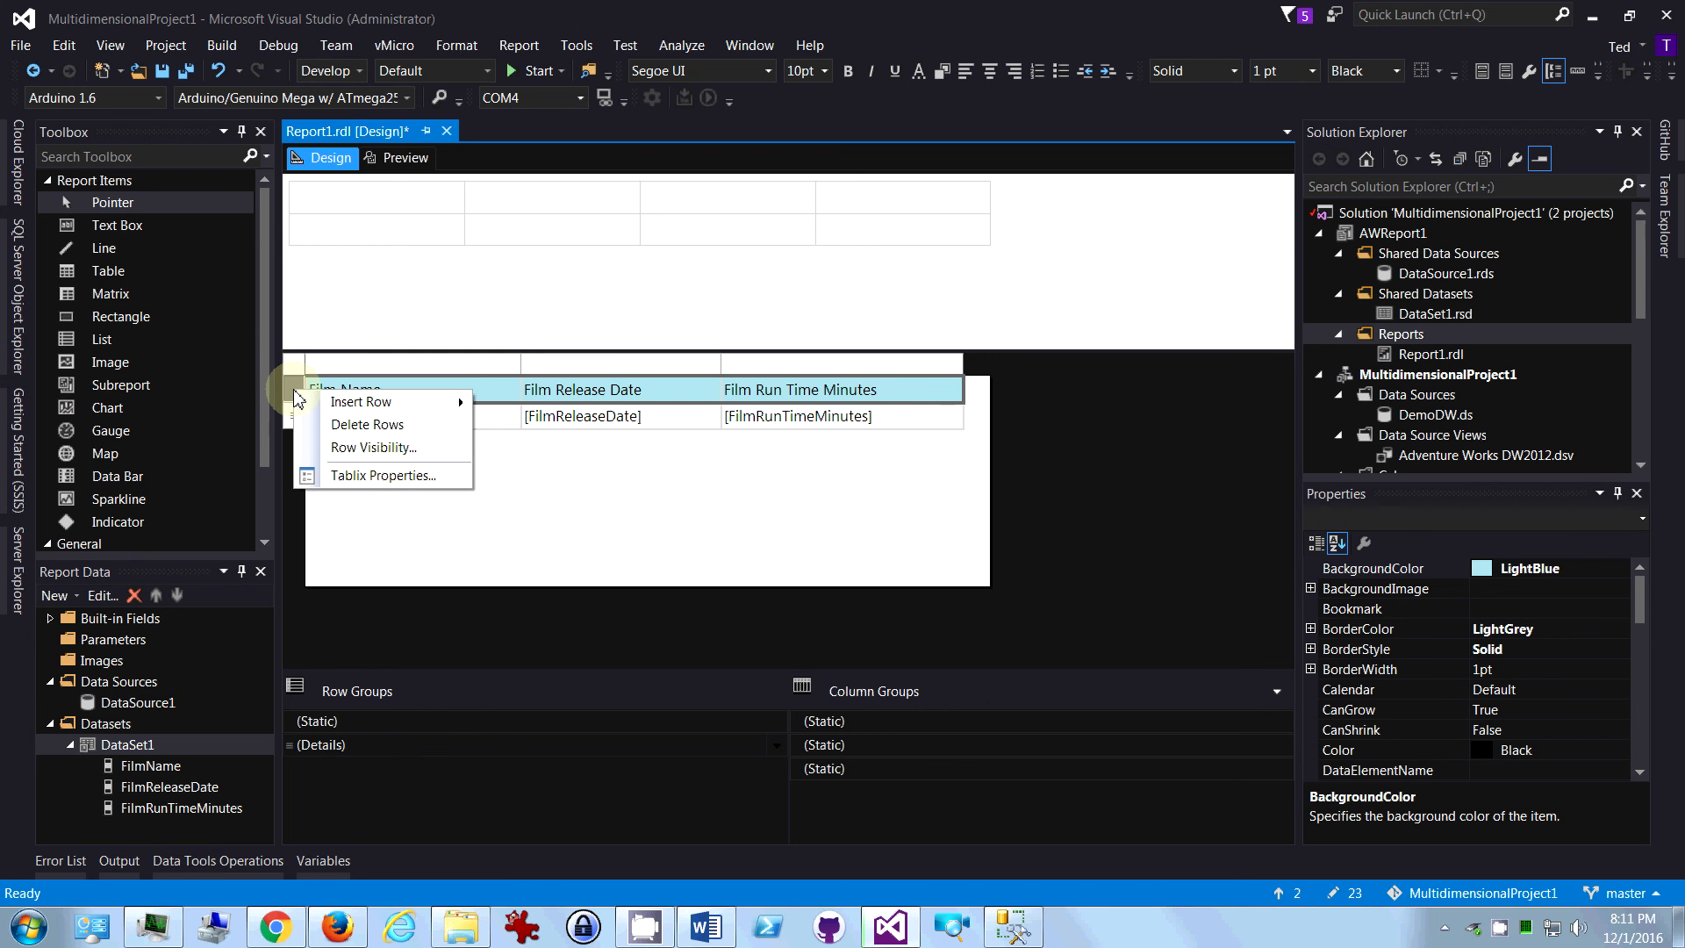
pyautogui.click(370, 477)
pyautogui.click(504, 160)
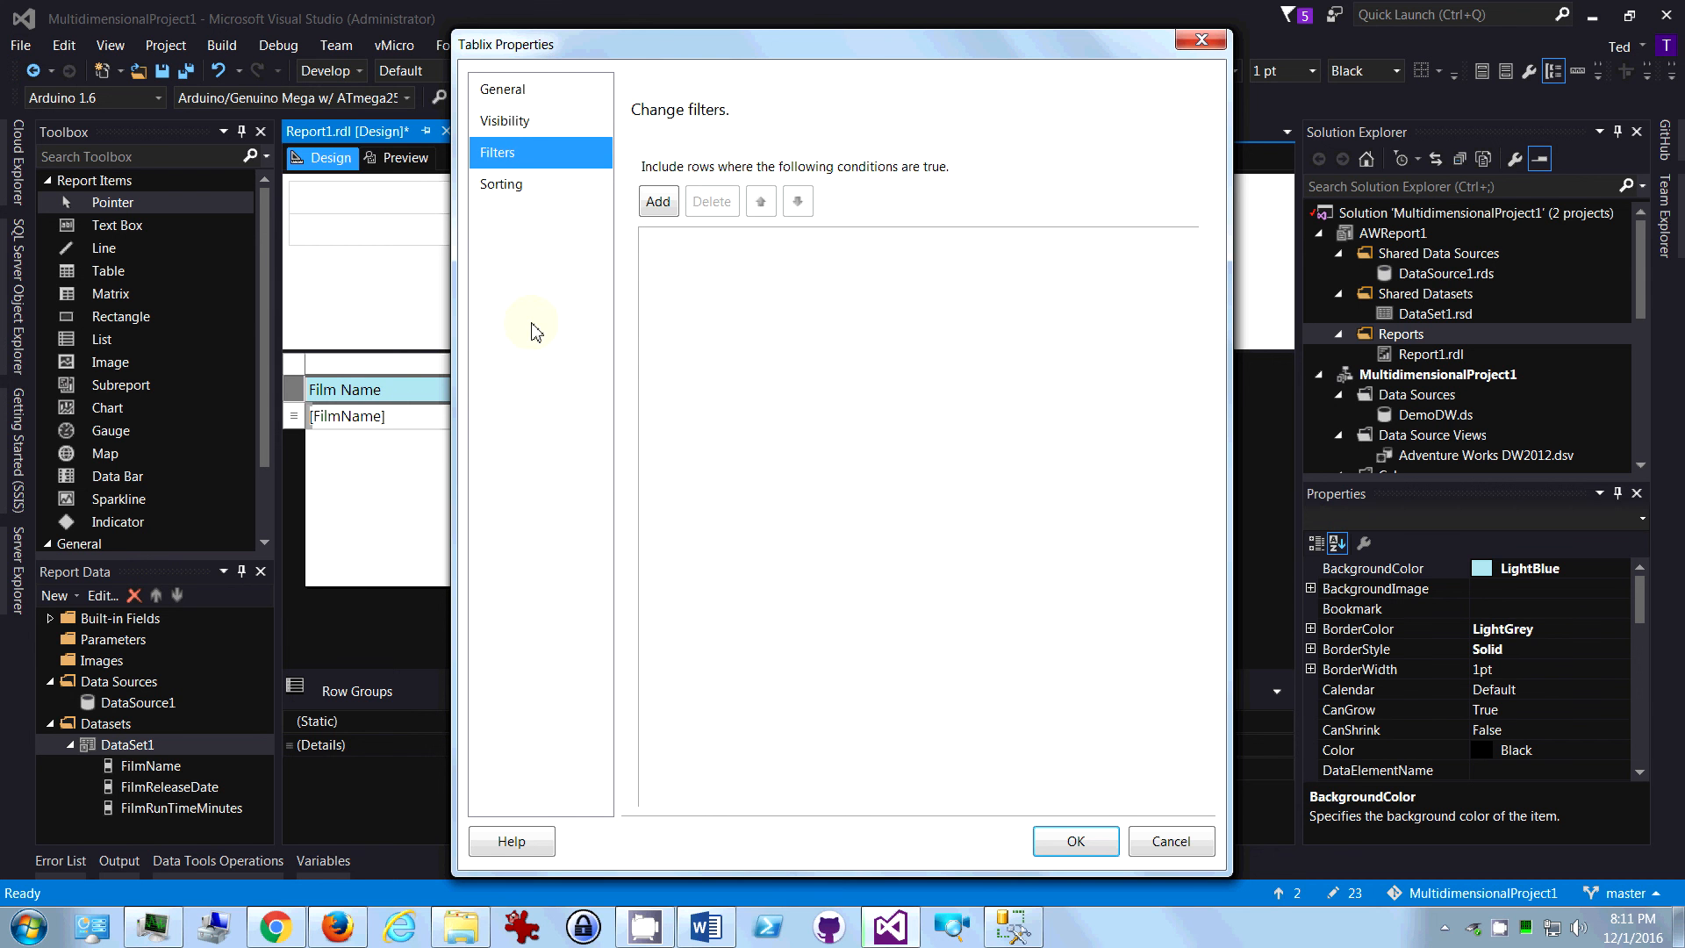
pyautogui.click(653, 202)
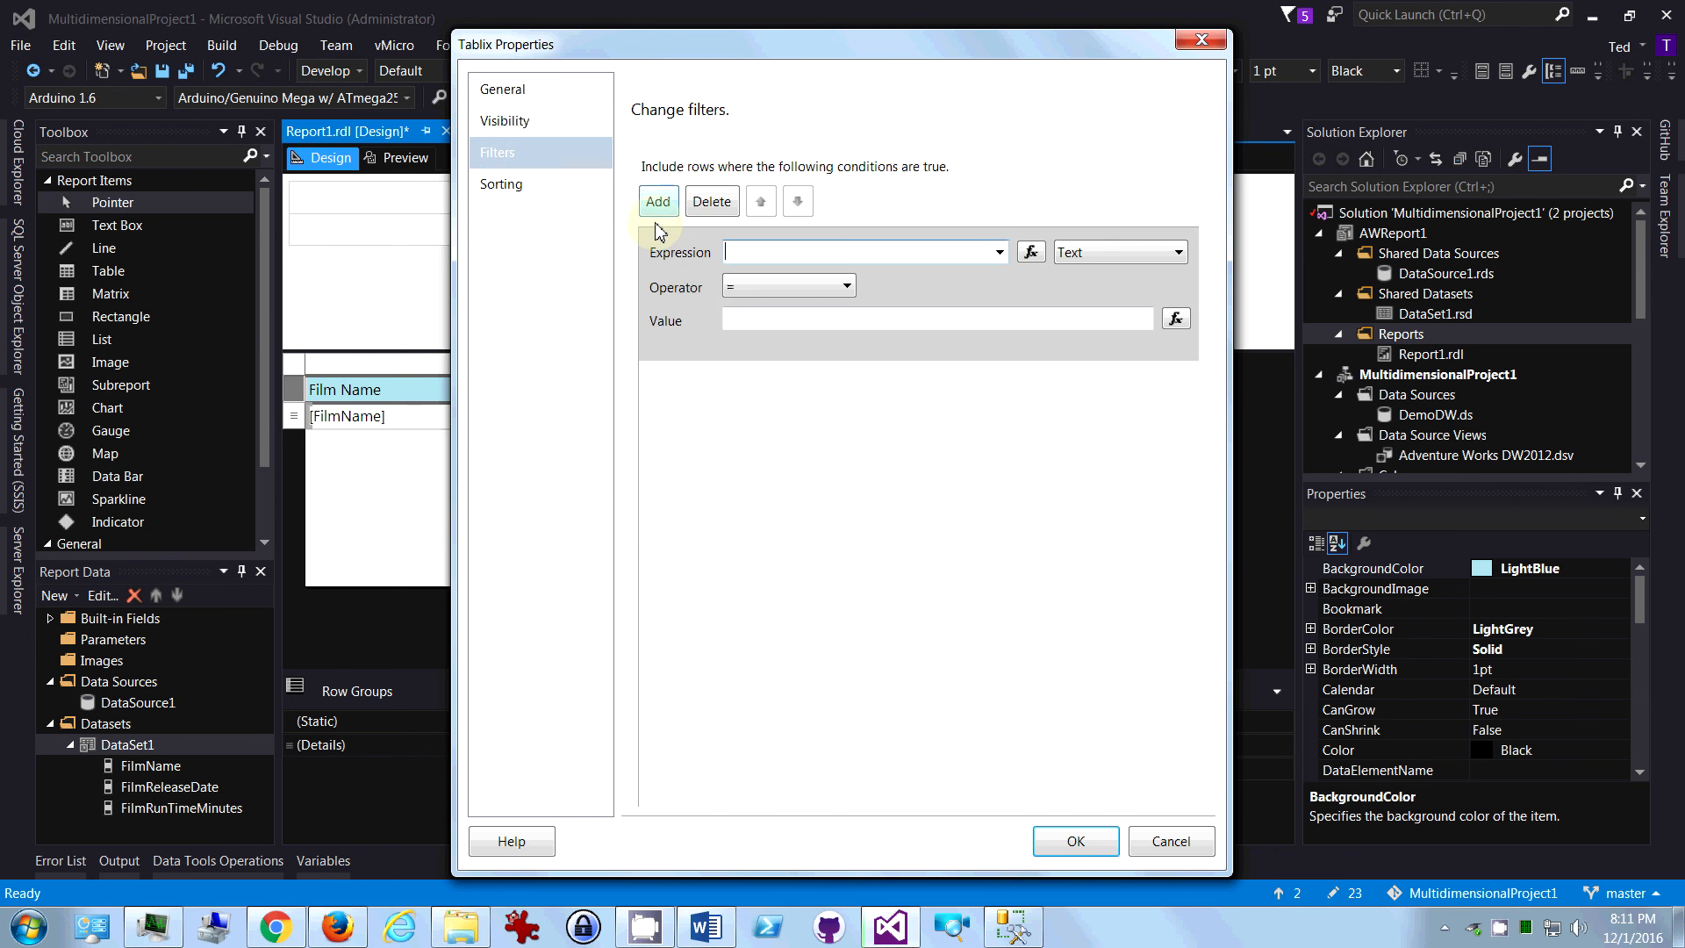
# - Set the tablix filter to include rows where [FilmRunTimeMinutes] > 100 and apply it
pyautogui.click(999, 254)
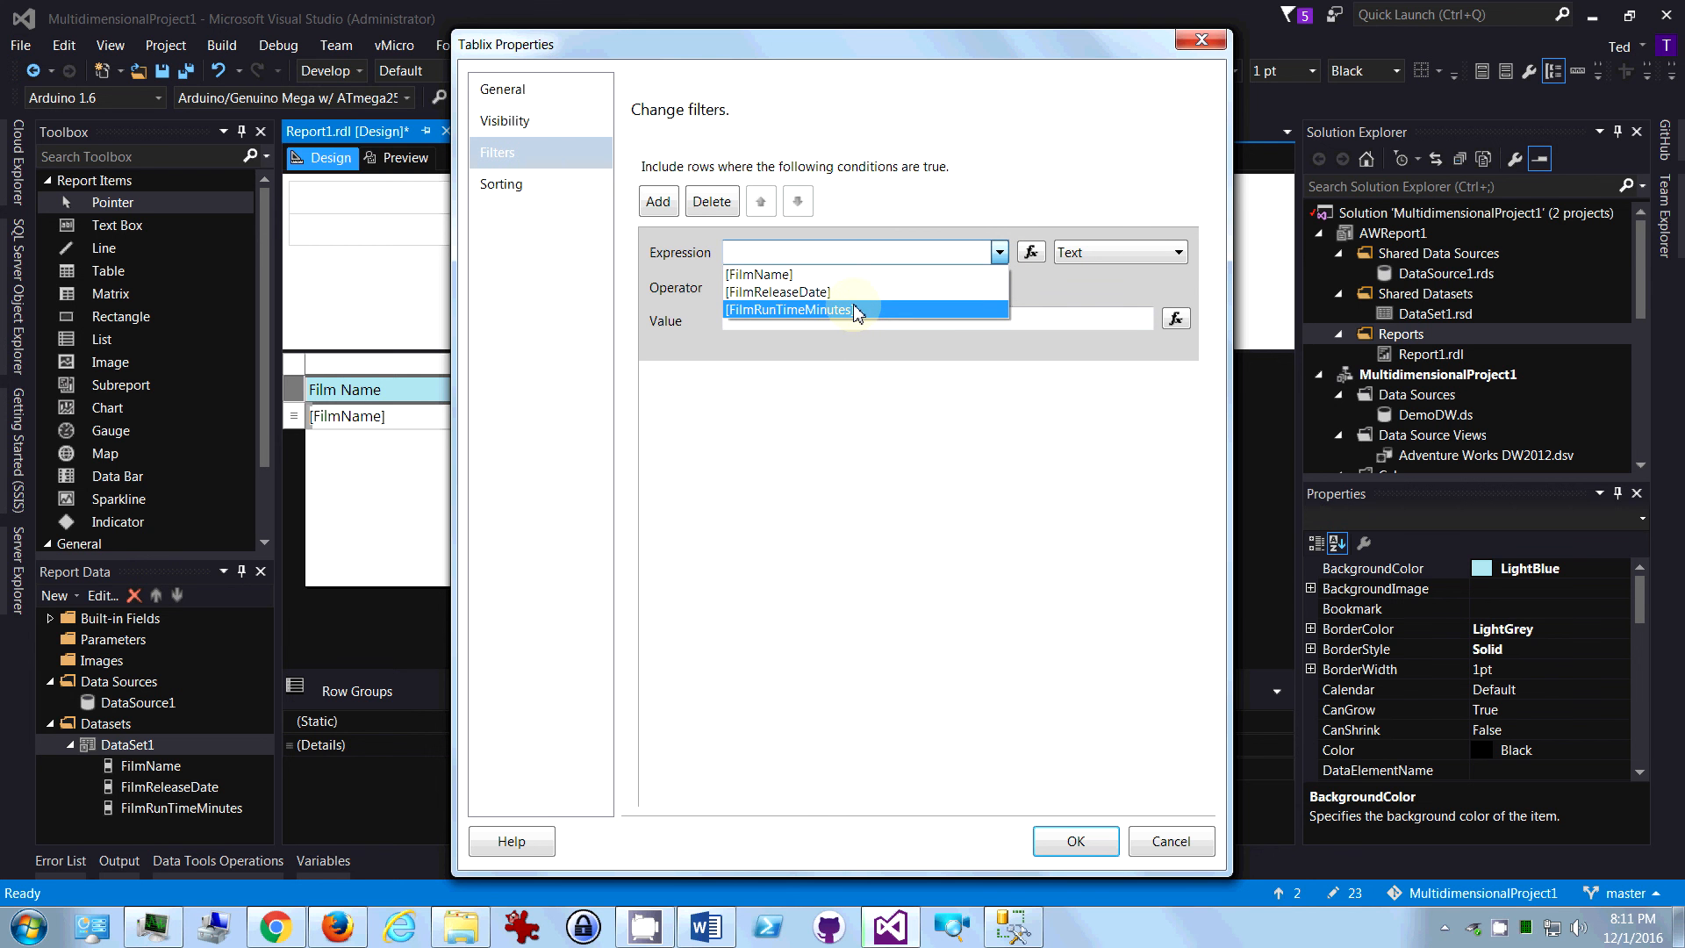
pyautogui.click(790, 309)
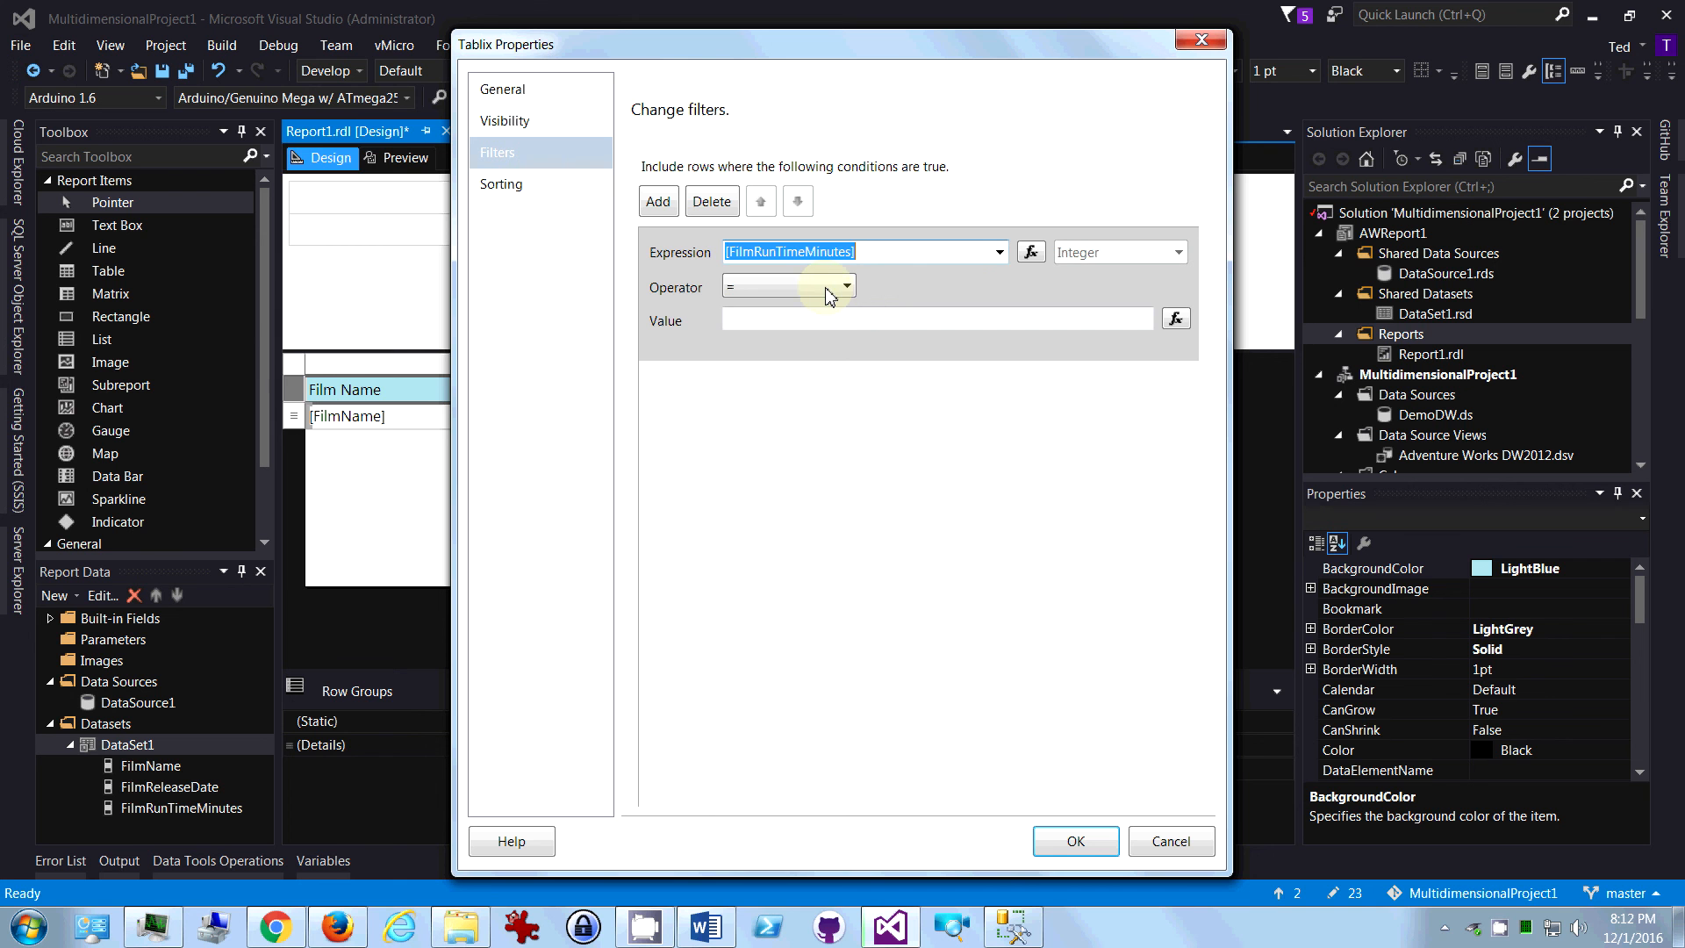
pyautogui.click(799, 290)
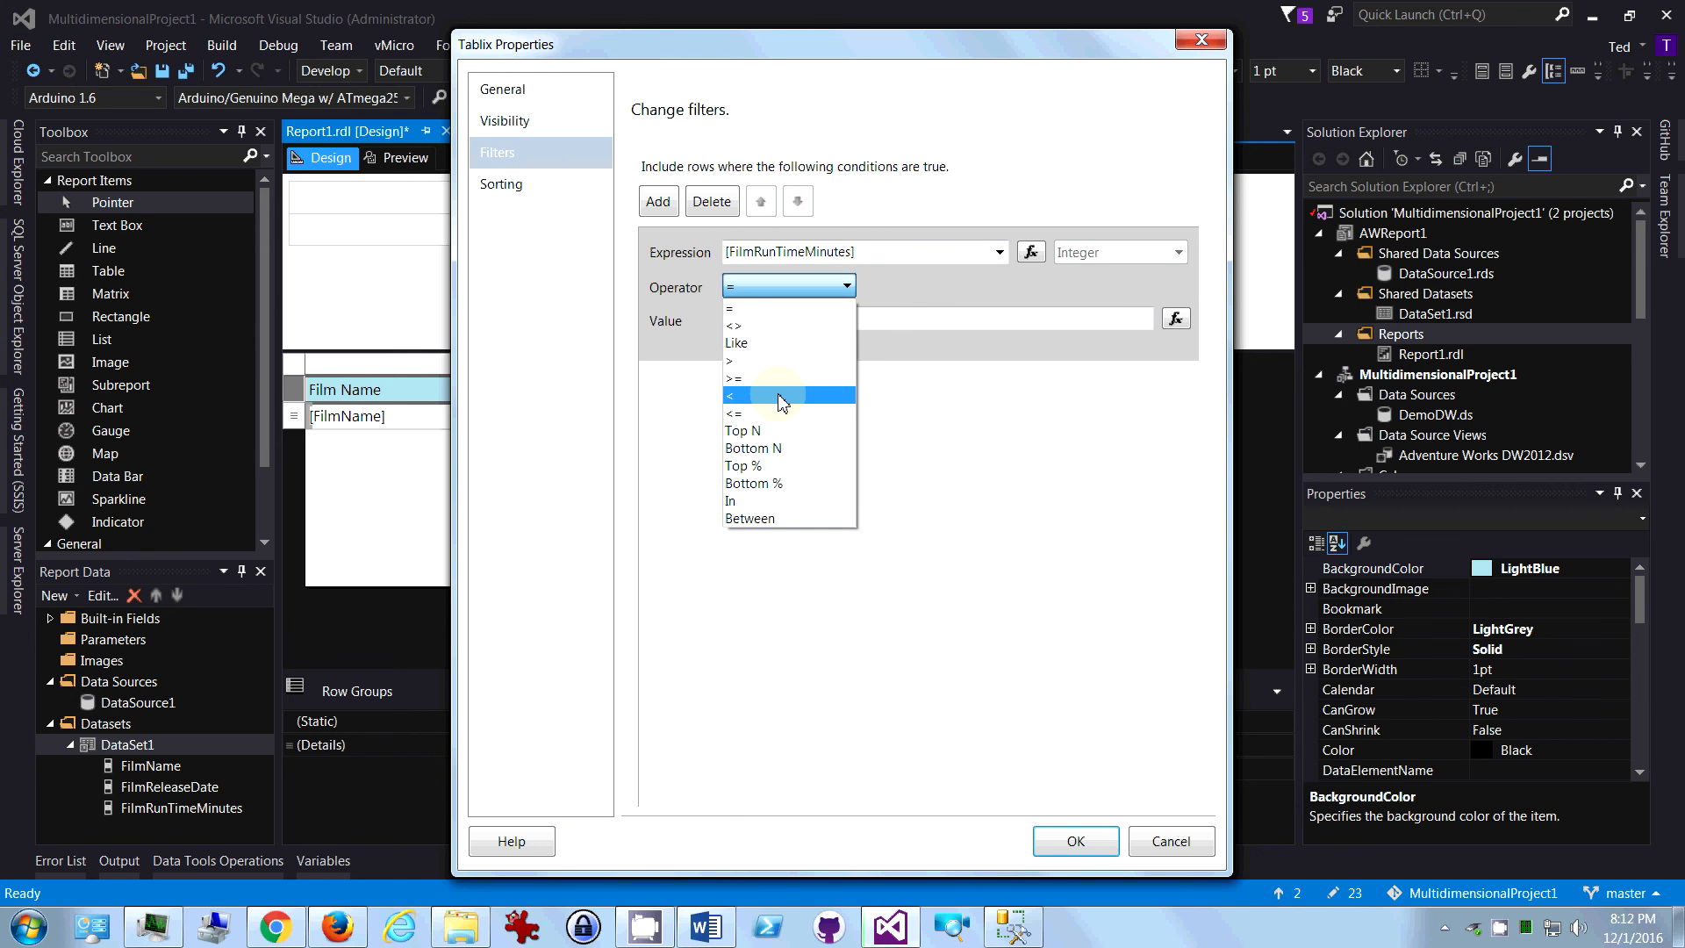
pyautogui.click(783, 361)
pyautogui.click(784, 318)
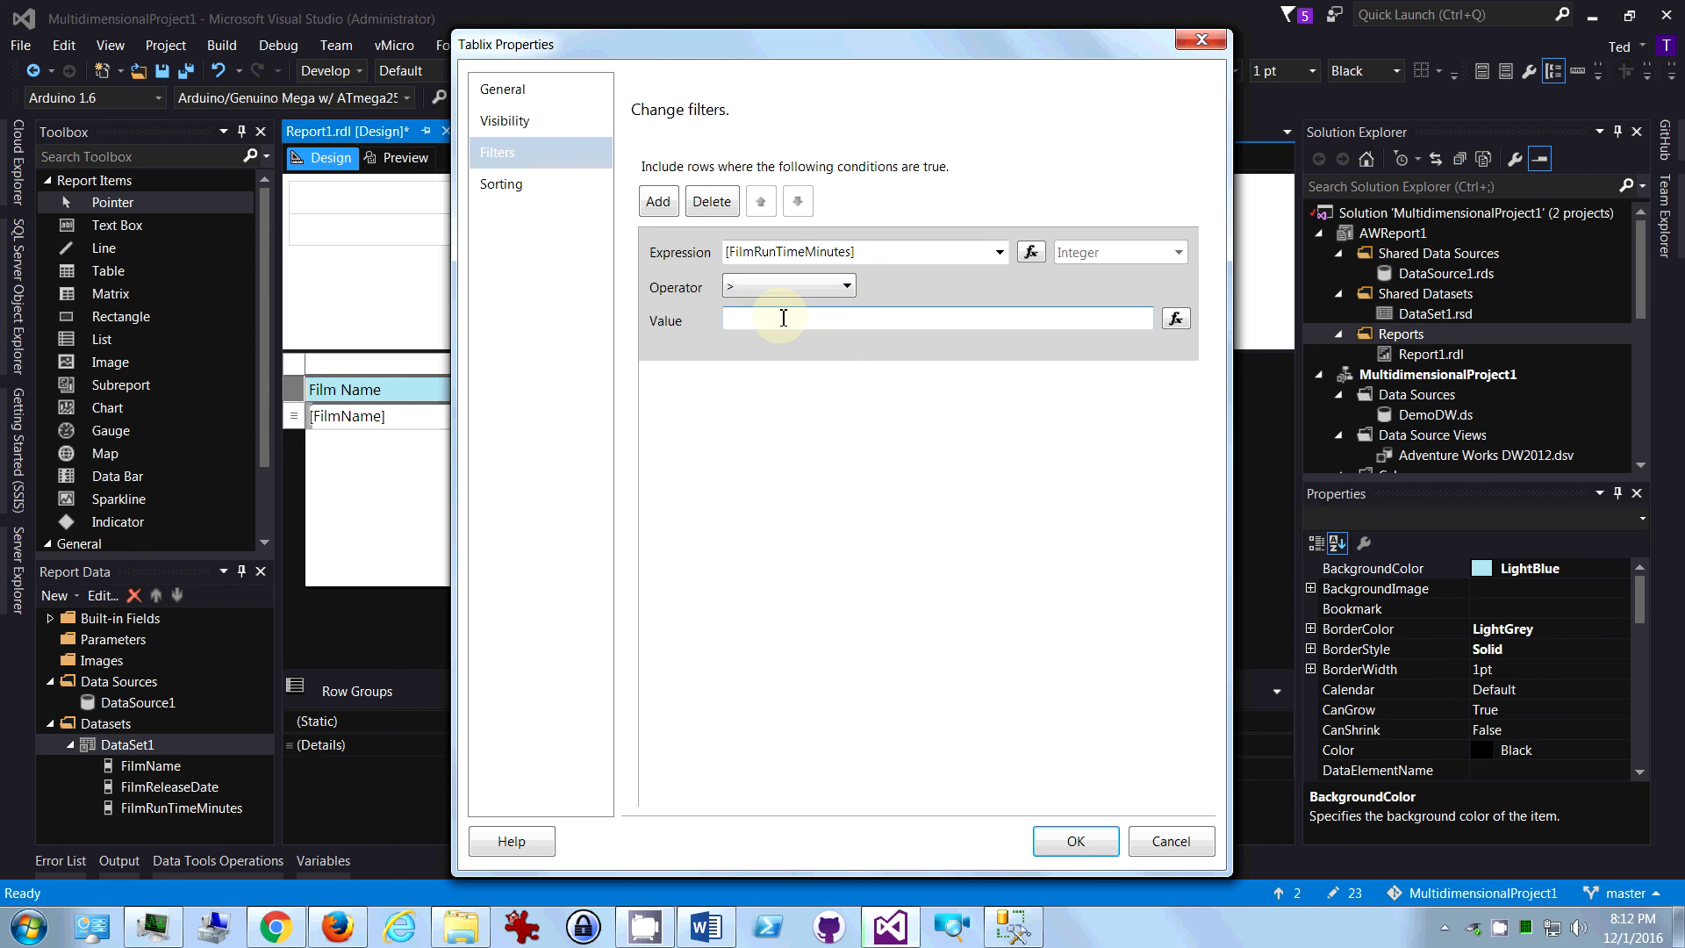
pyautogui.write('100')
pyautogui.click(1075, 842)
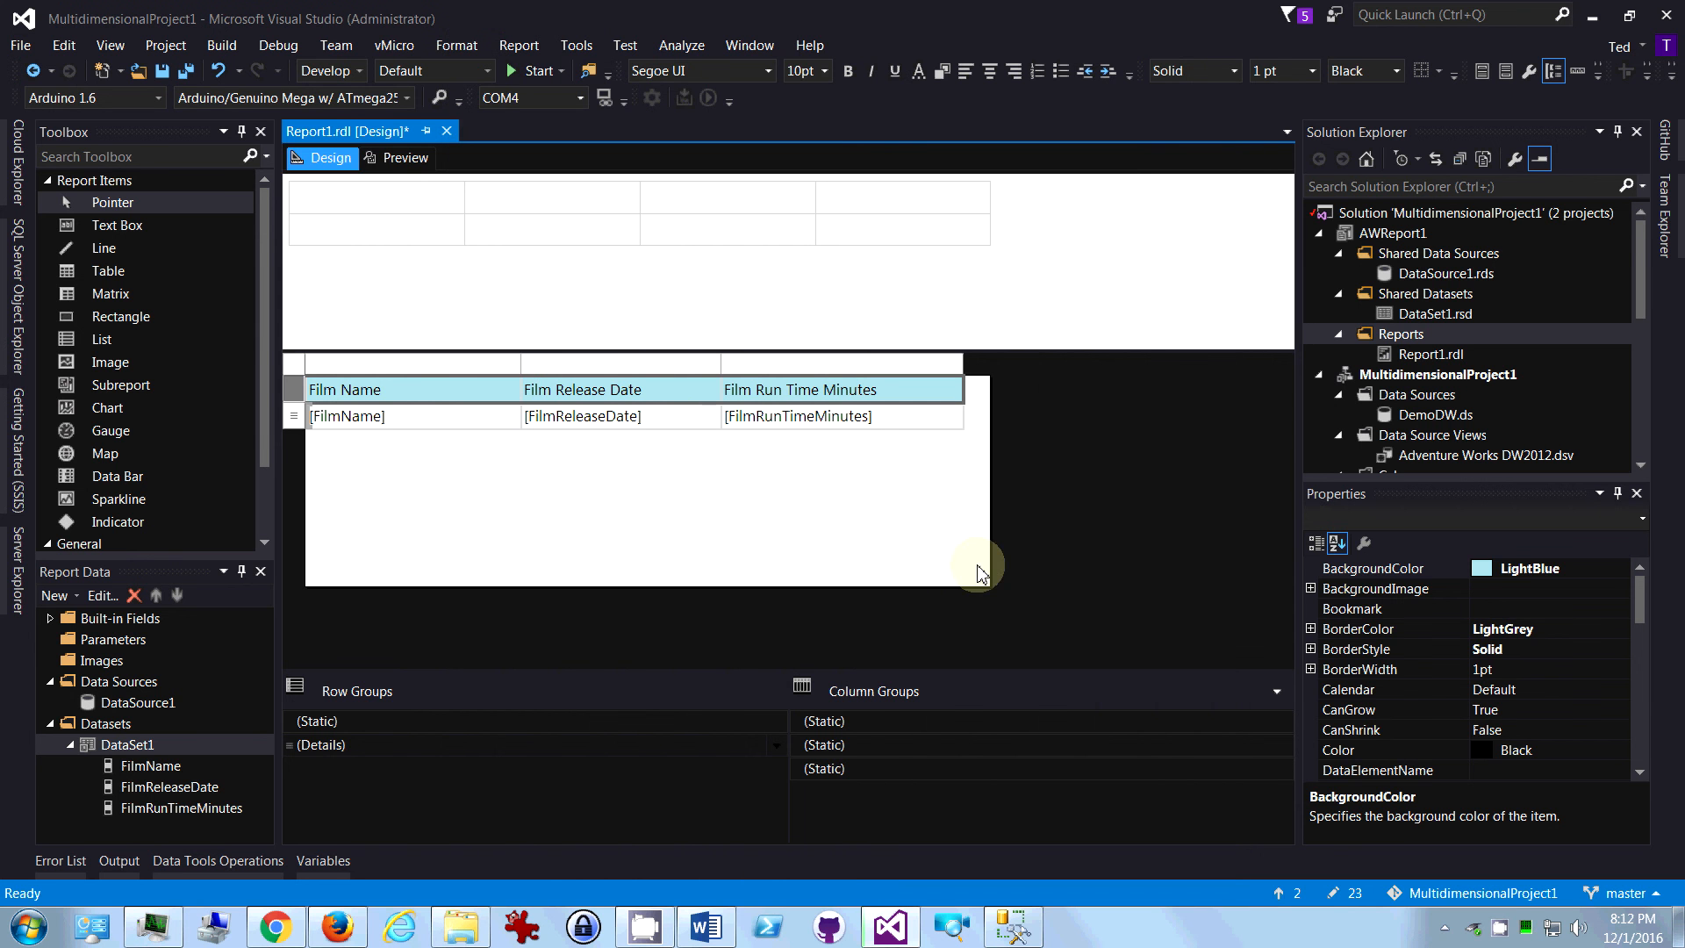
# - Preview the filtered report, sort it by run time in ascending and descending order, and return to the report design
pyautogui.click(400, 158)
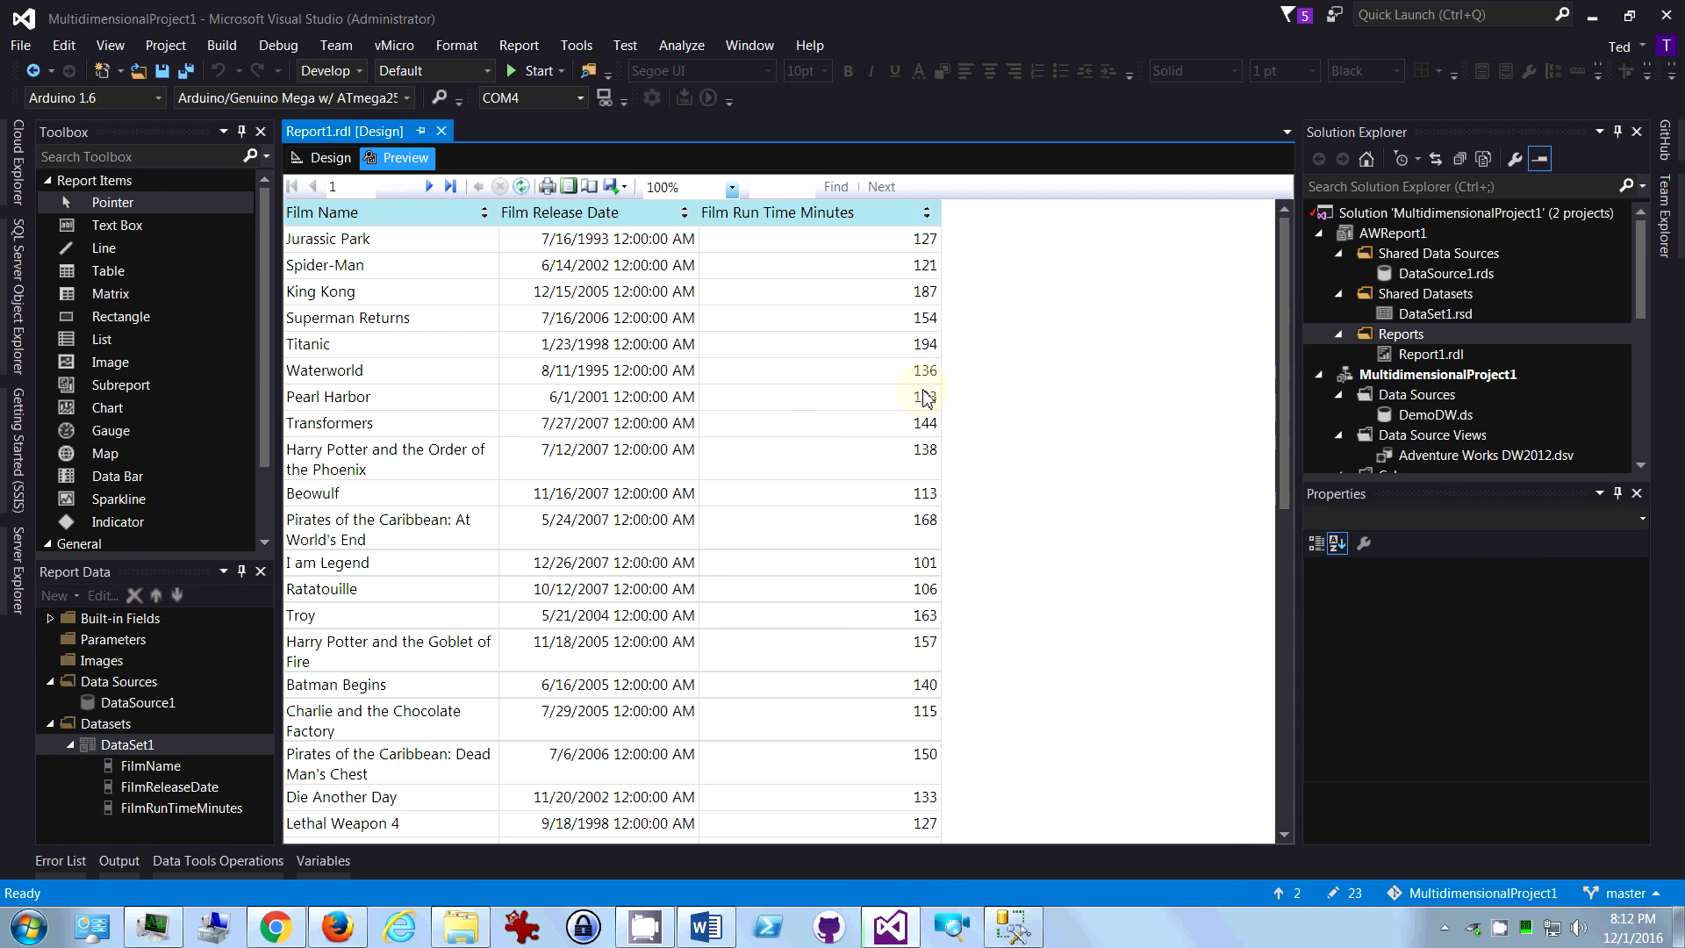
pyautogui.click(927, 213)
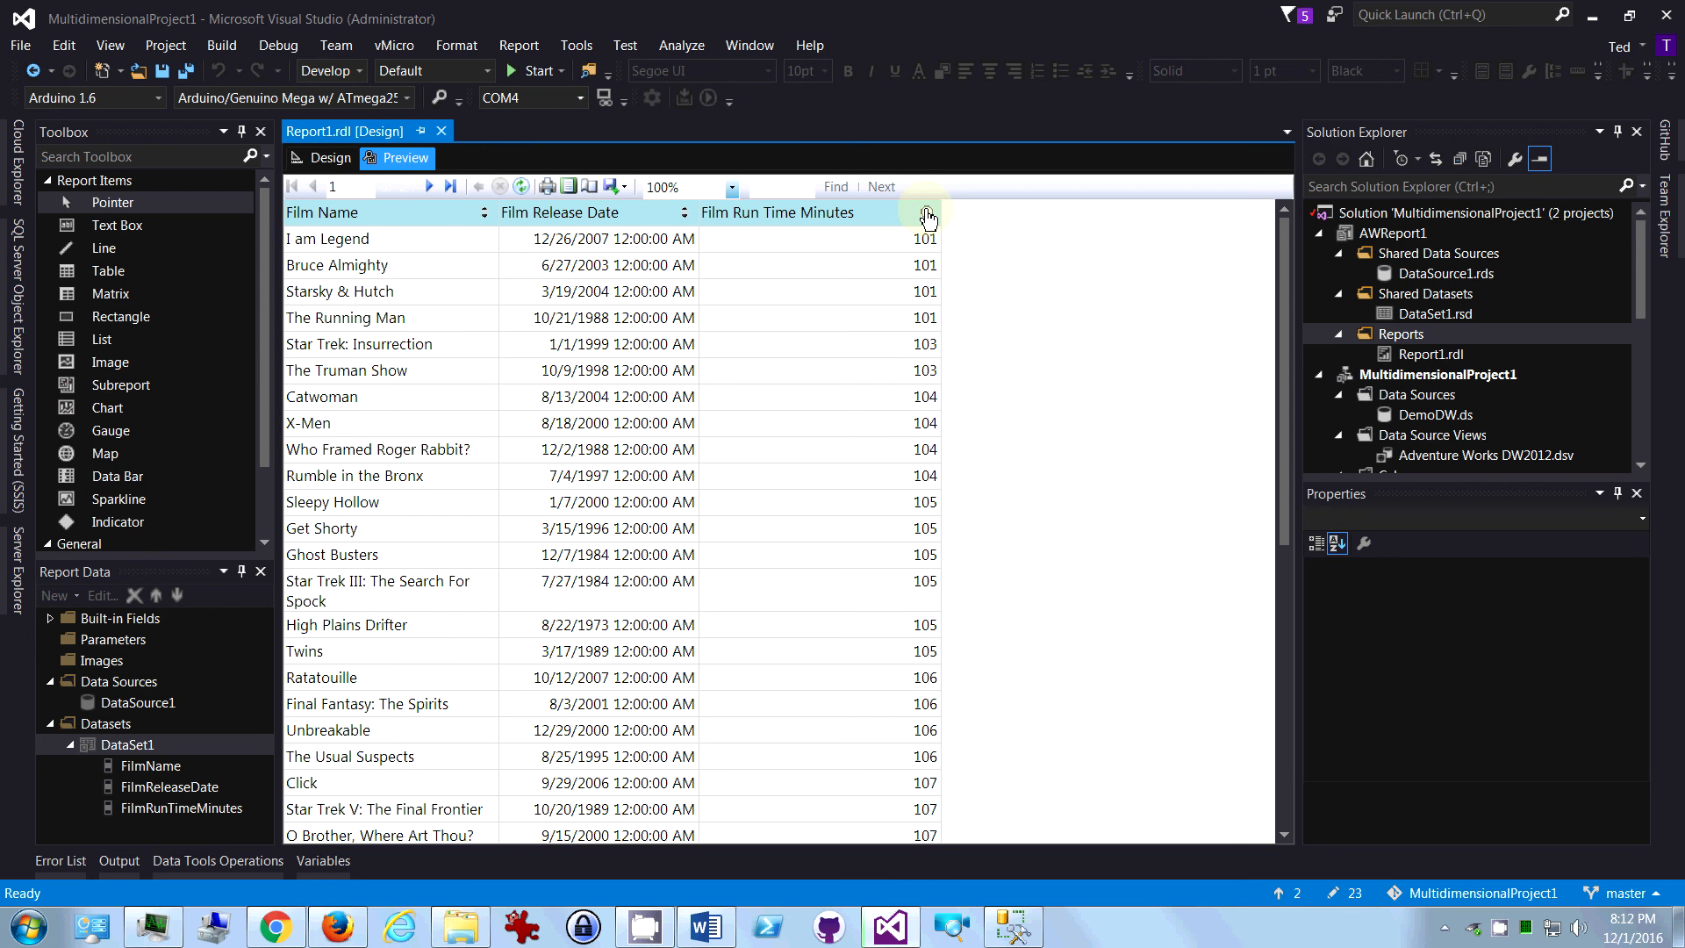
pyautogui.click(927, 213)
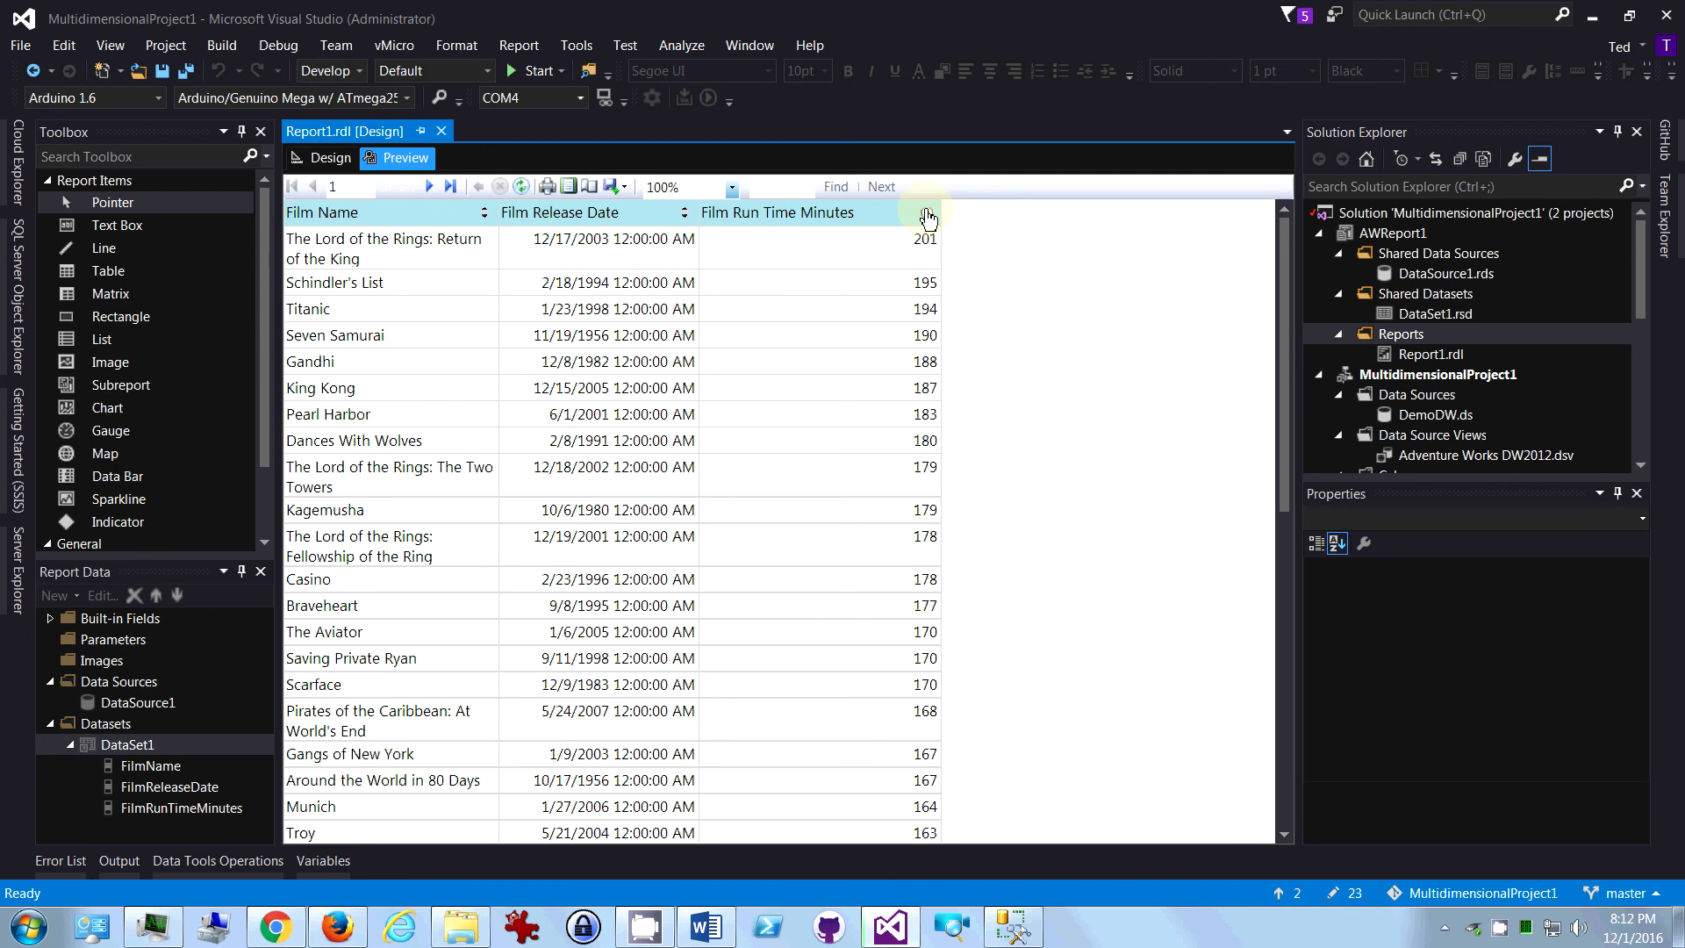
pyautogui.click(333, 159)
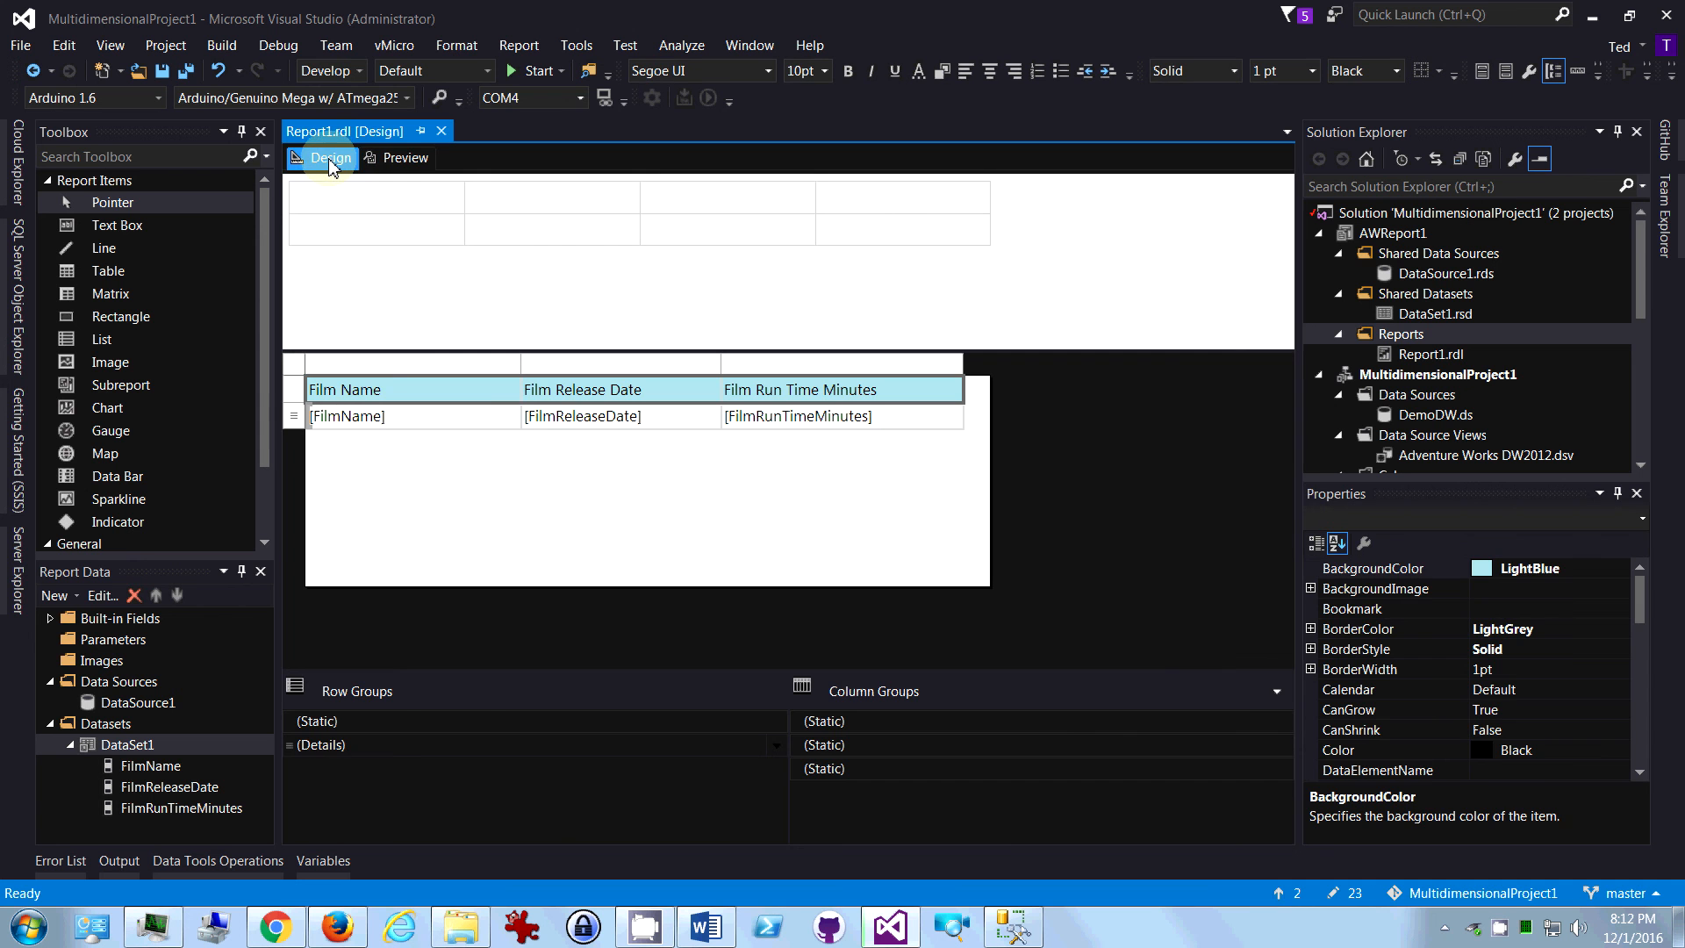